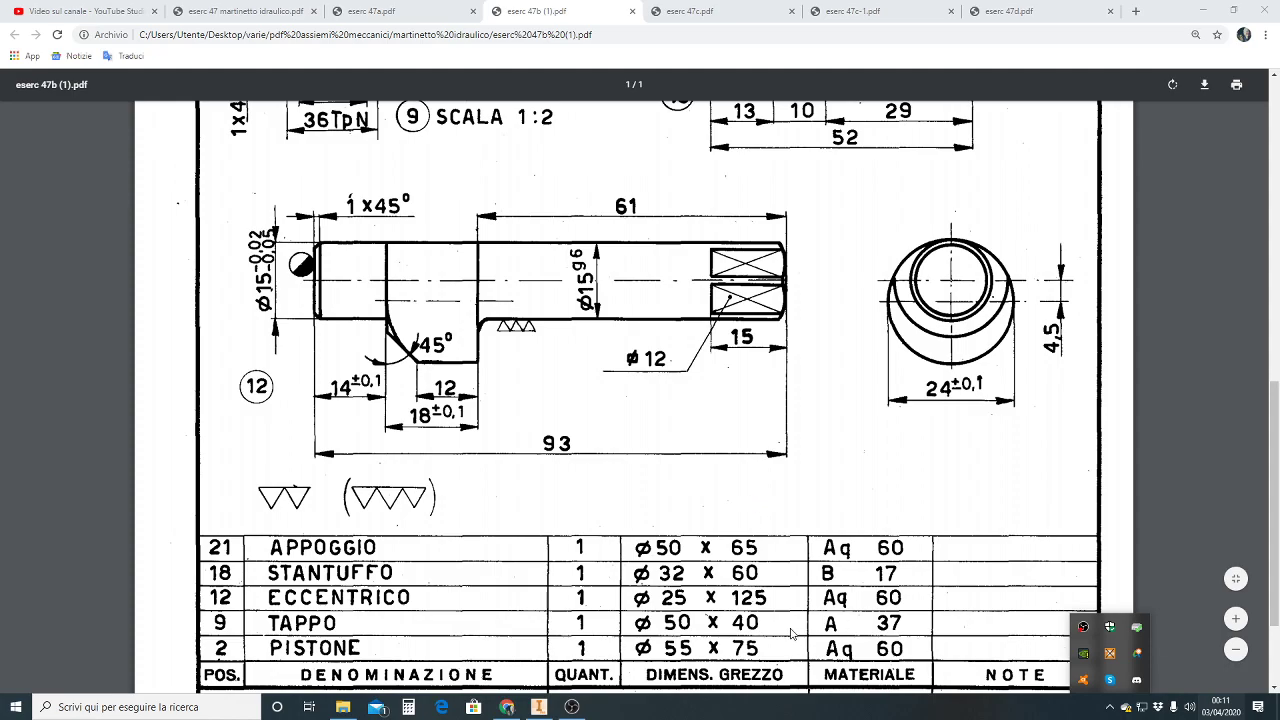
- Scroll through the reference drawing in the PDF viewer
scroll(786, 630, "up", 2)
scroll(387, 521, "up", 4)
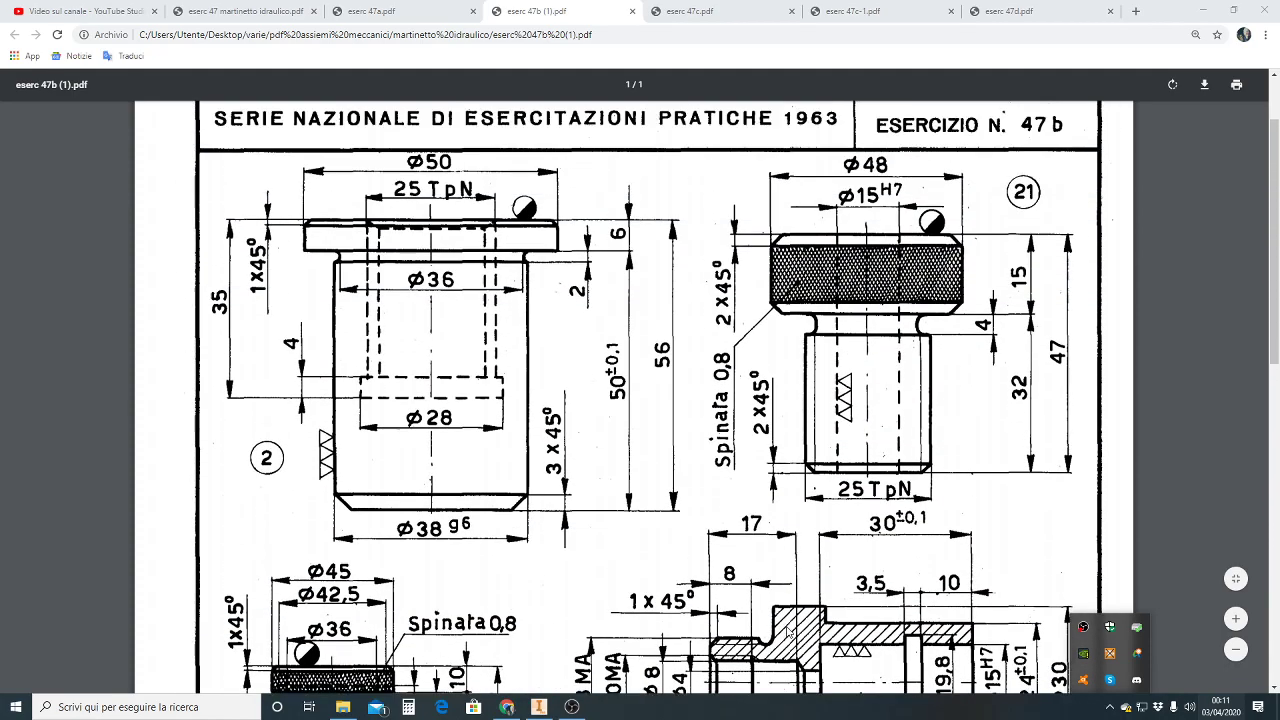
scroll(785, 441, "down", 2)
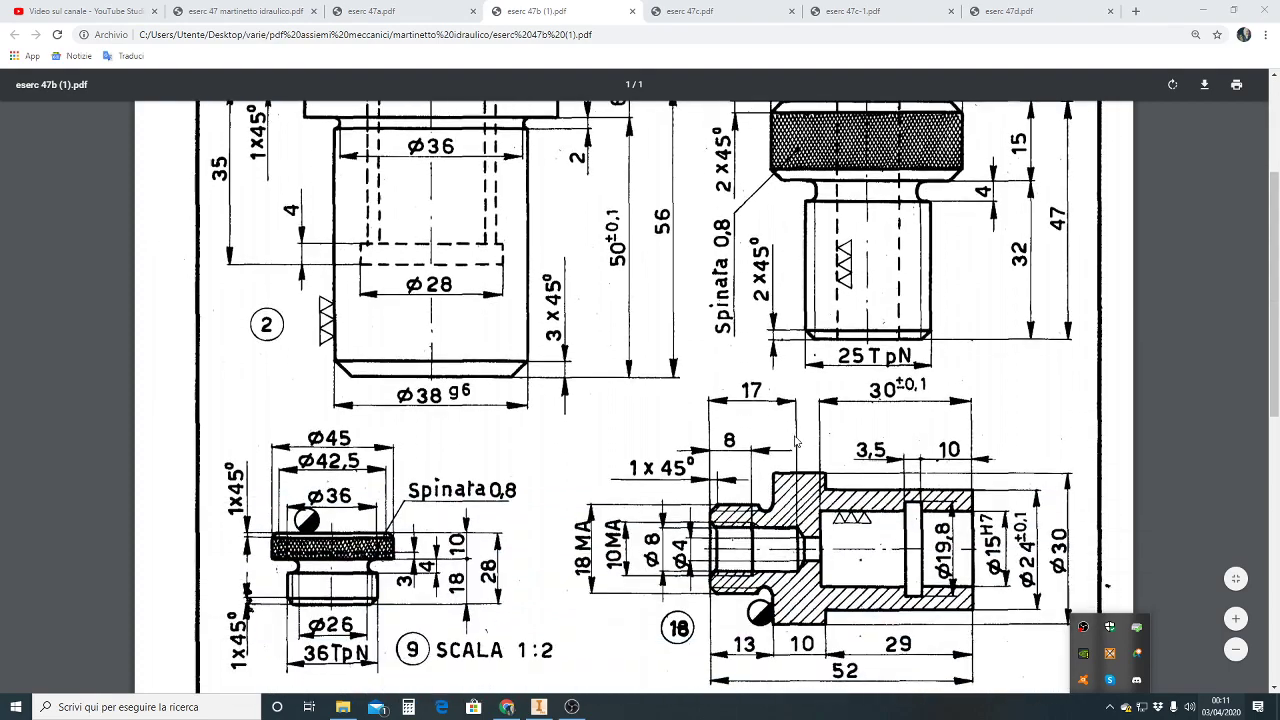
scroll(406, 553, "down", 2)
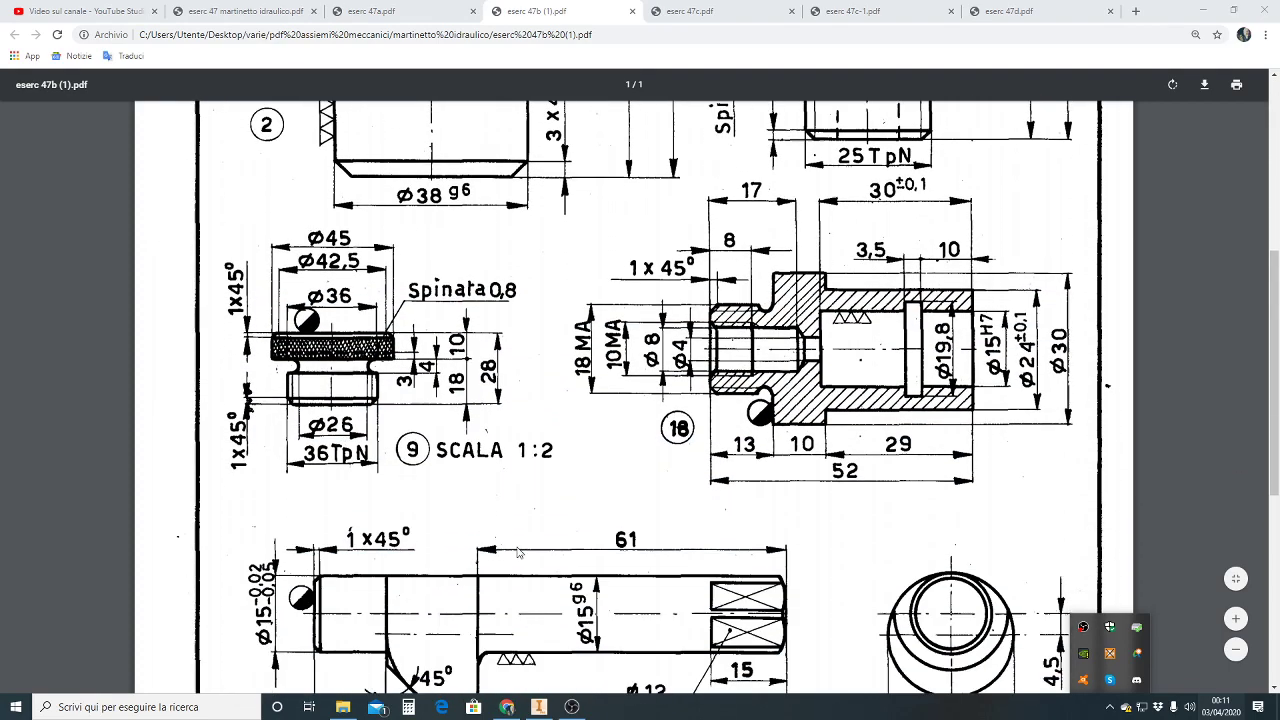
scroll(560, 549, "down", 2)
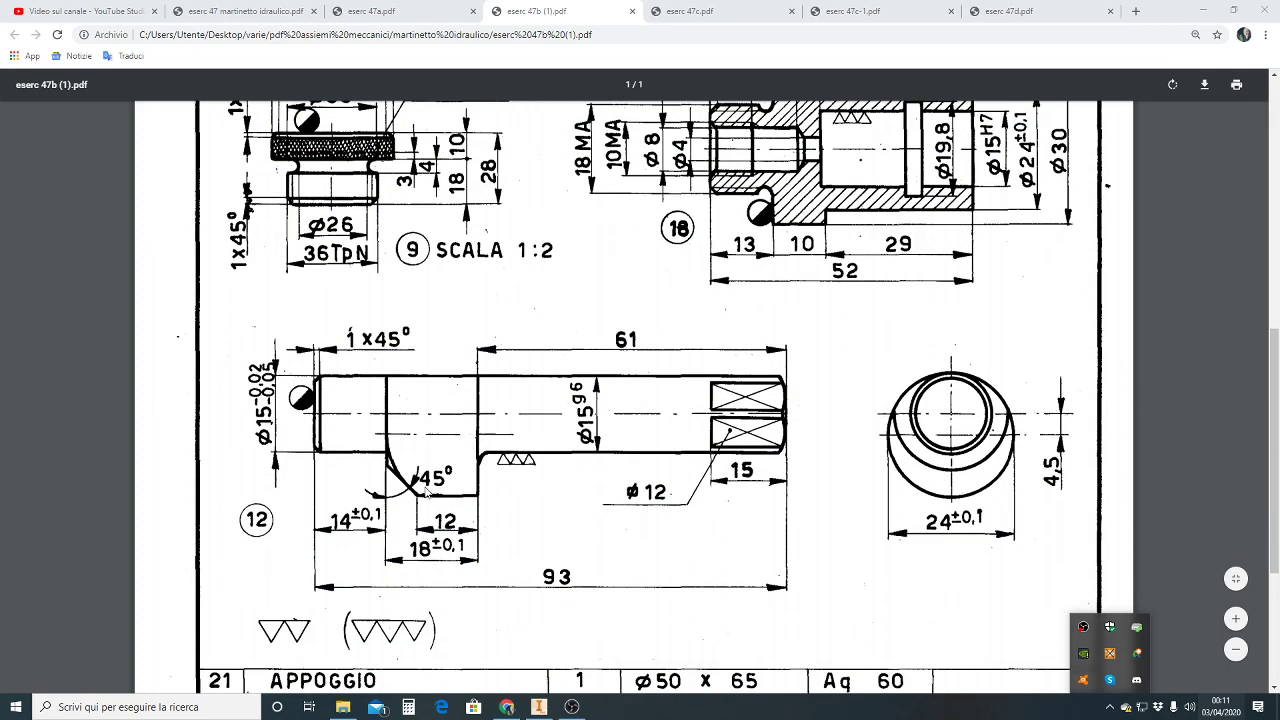
scroll(424, 495, "down", 3)
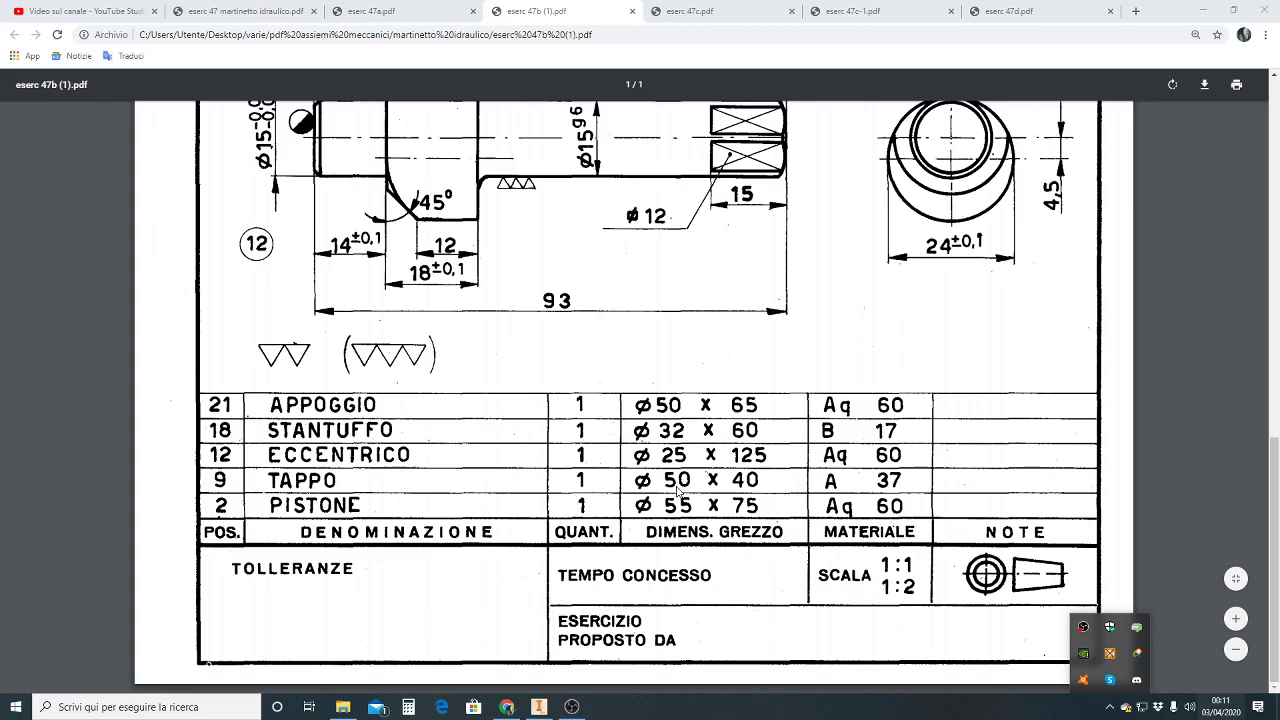
scroll(728, 414, "up", 1)
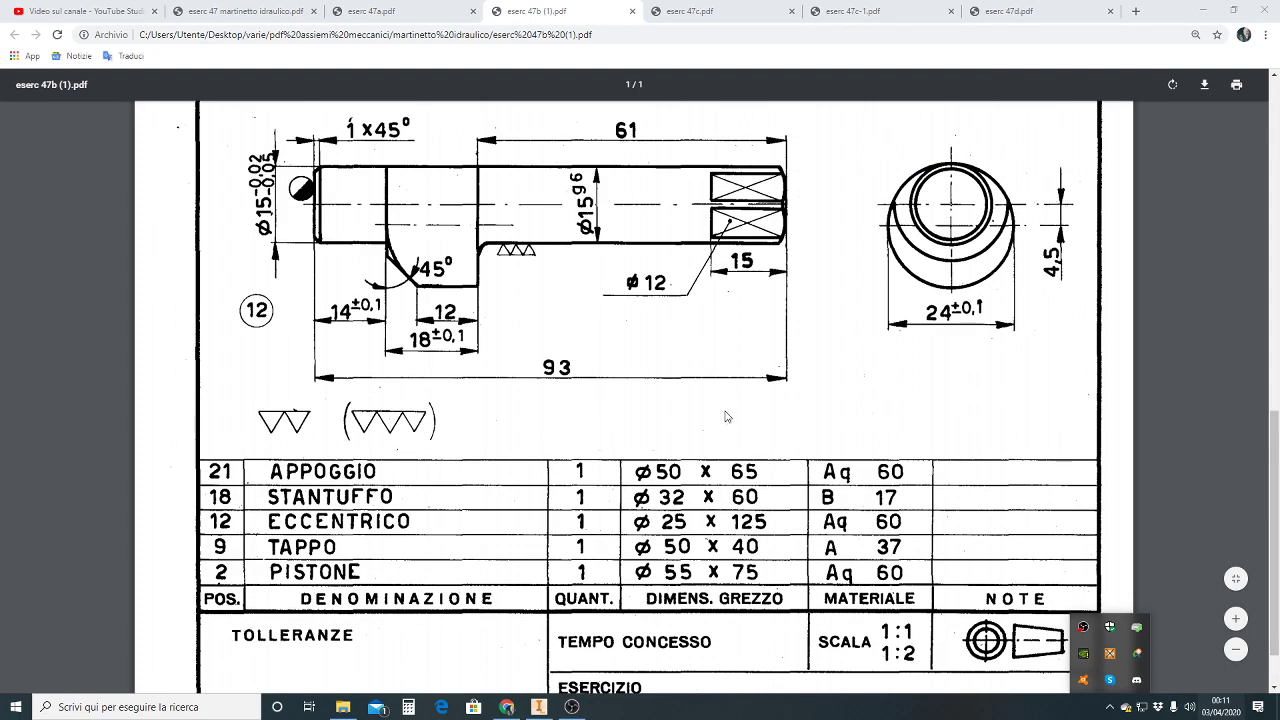
scroll(726, 416, "up", 2)
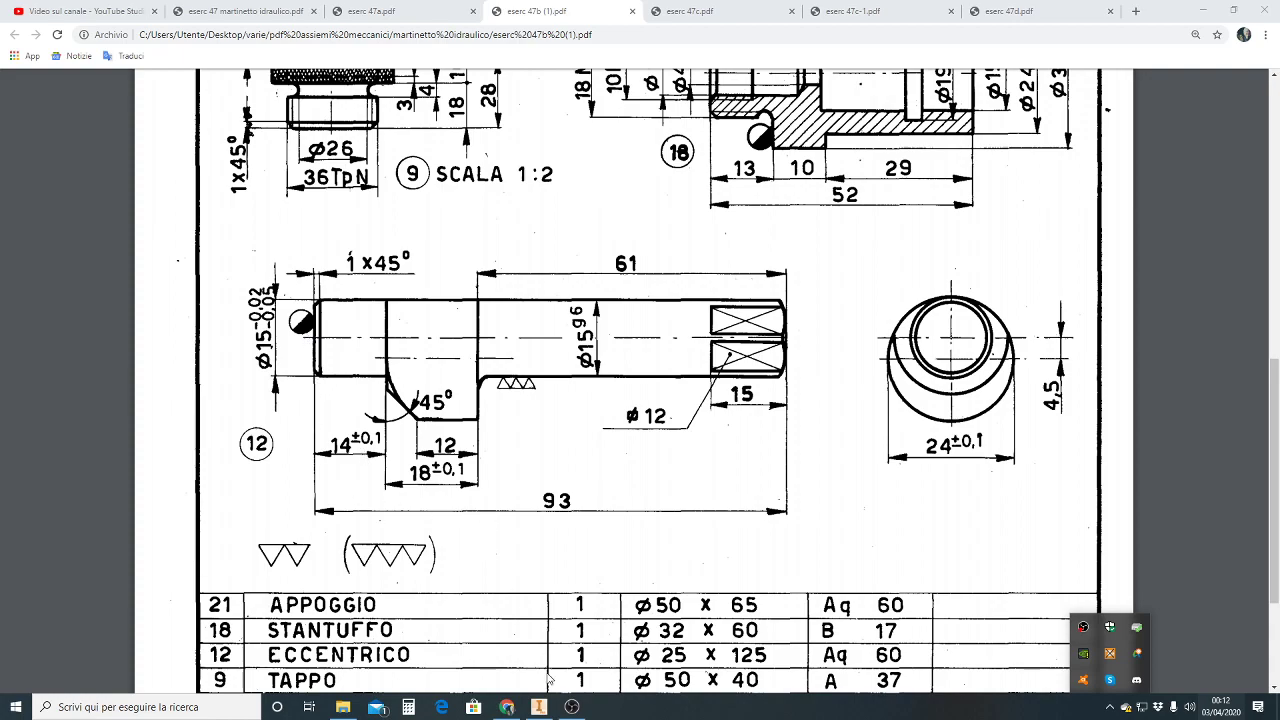
- Back in Inventor, create a new part, Parte5, from the Standard.ipt template
left_click(537, 710)
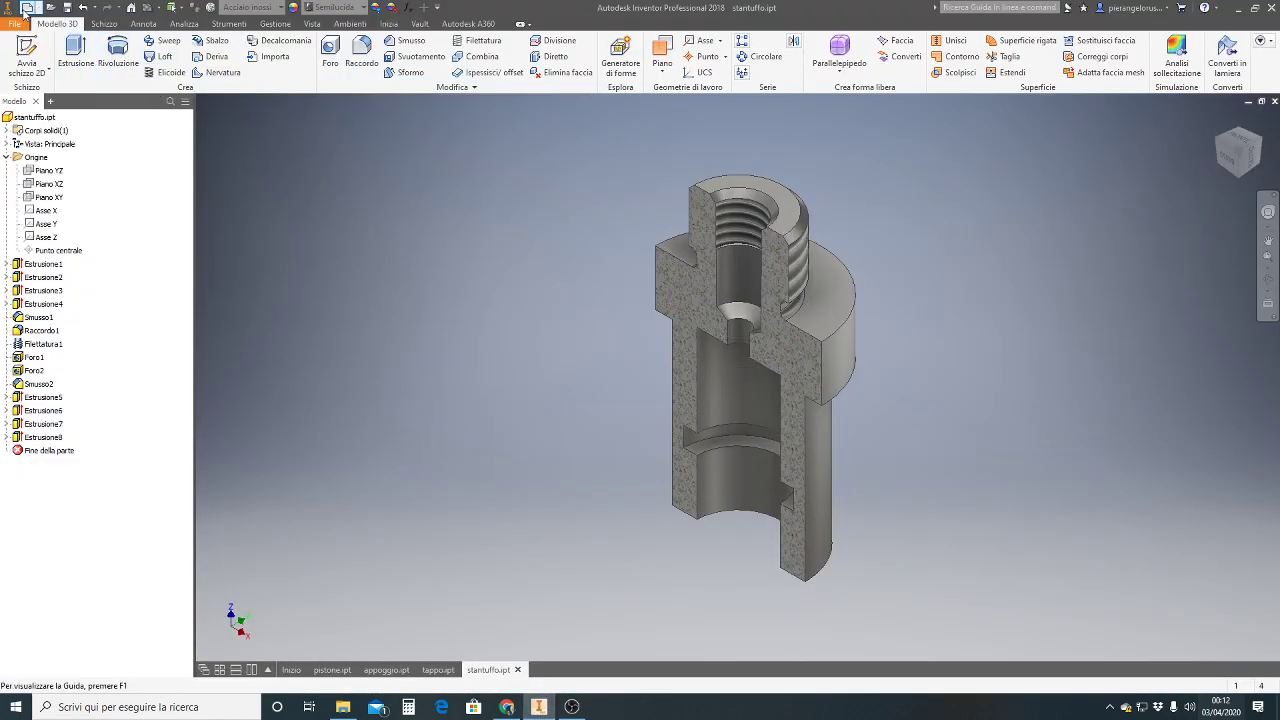
left_click(1110, 708)
left_click(1110, 708)
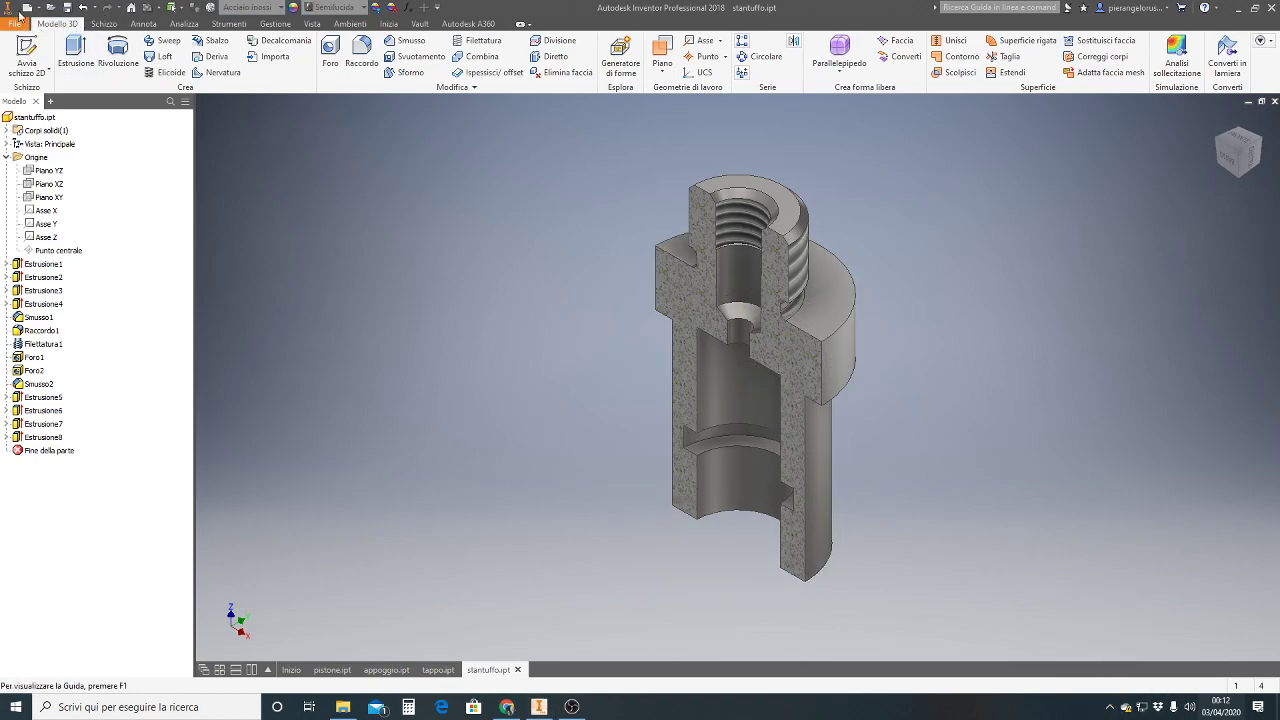
left_click(24, 10)
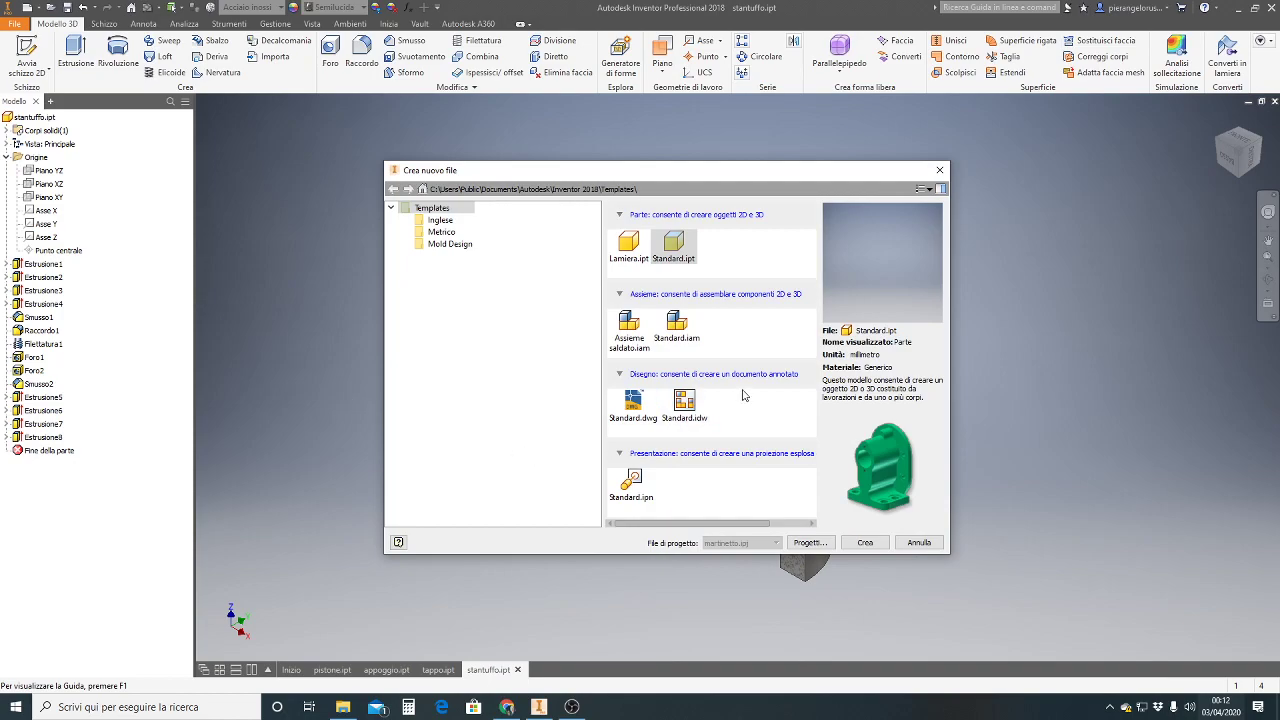
left_click(865, 542)
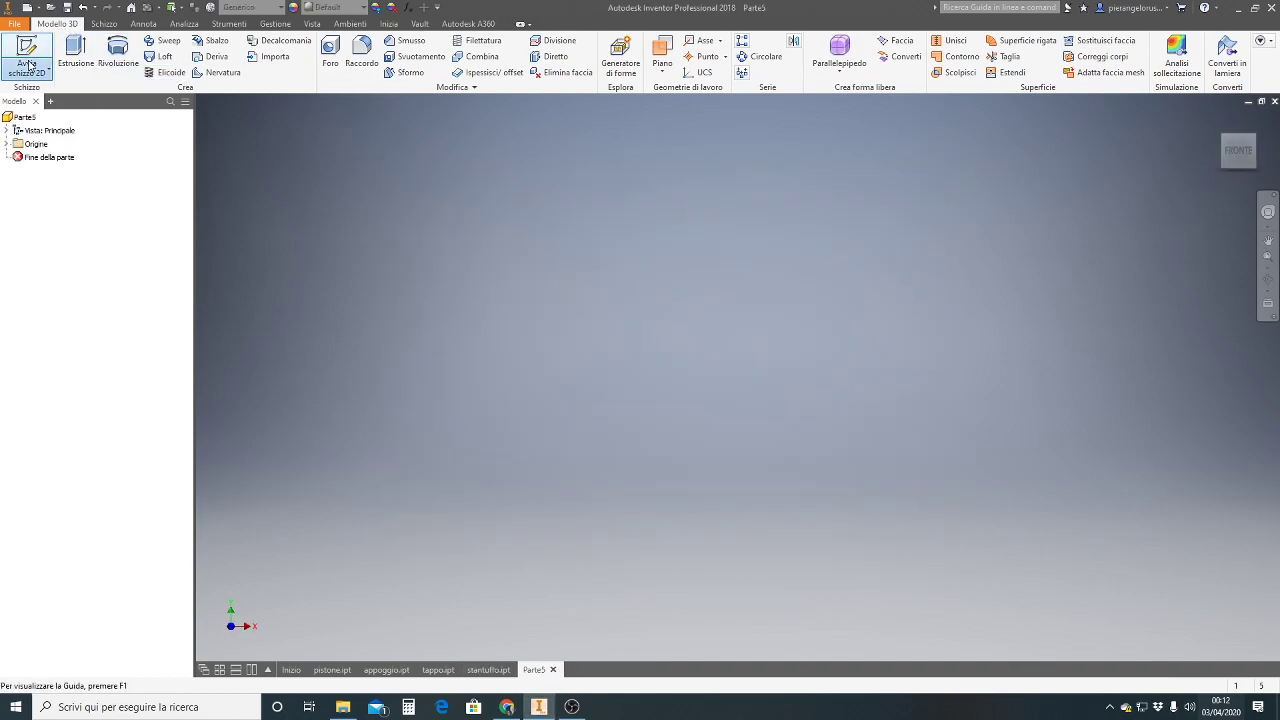
left_click(27, 70)
- Start Schizzo1 on the XY plane and draw a ø15 circle centred on the origin
left_click(51, 98)
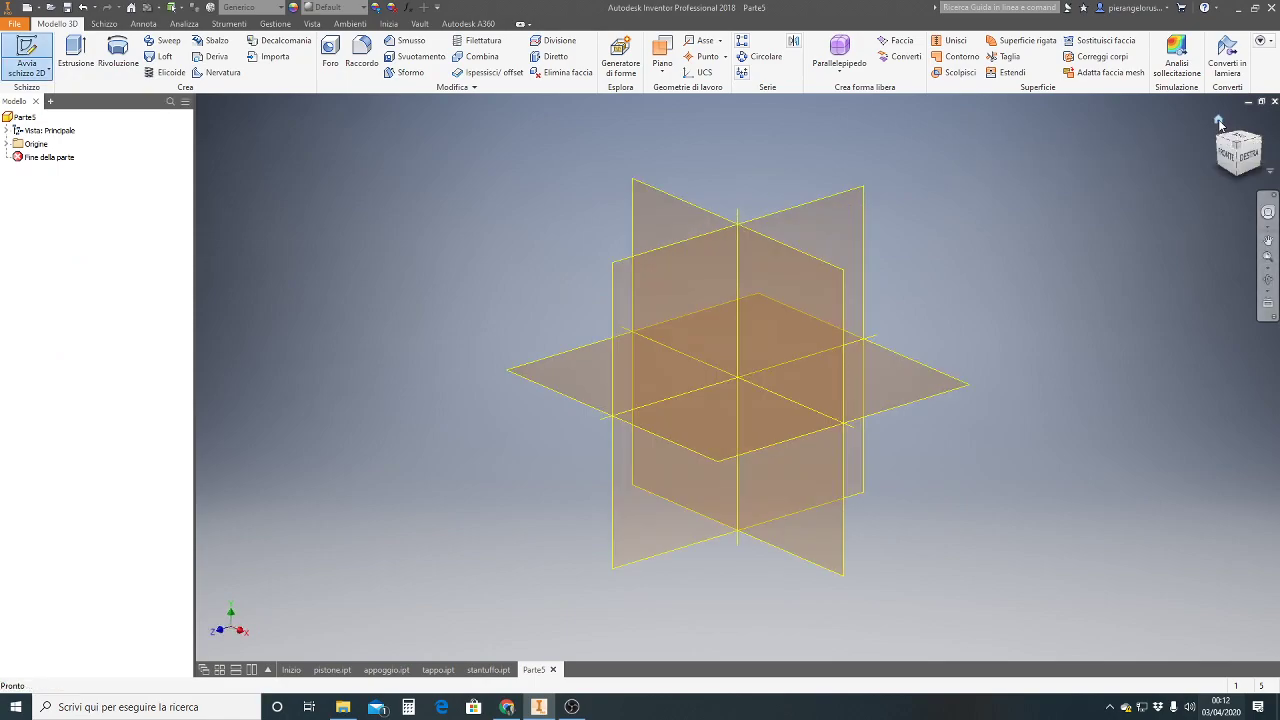
left_click(1219, 122)
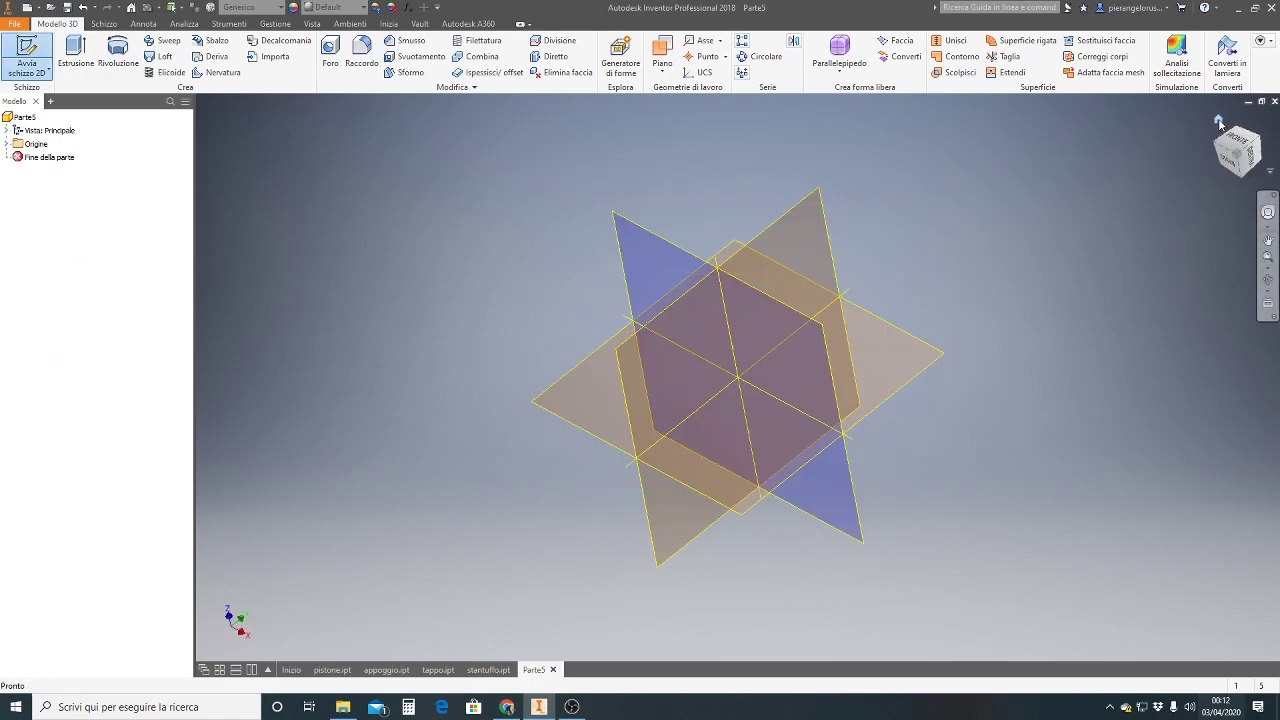
left_click(920, 391)
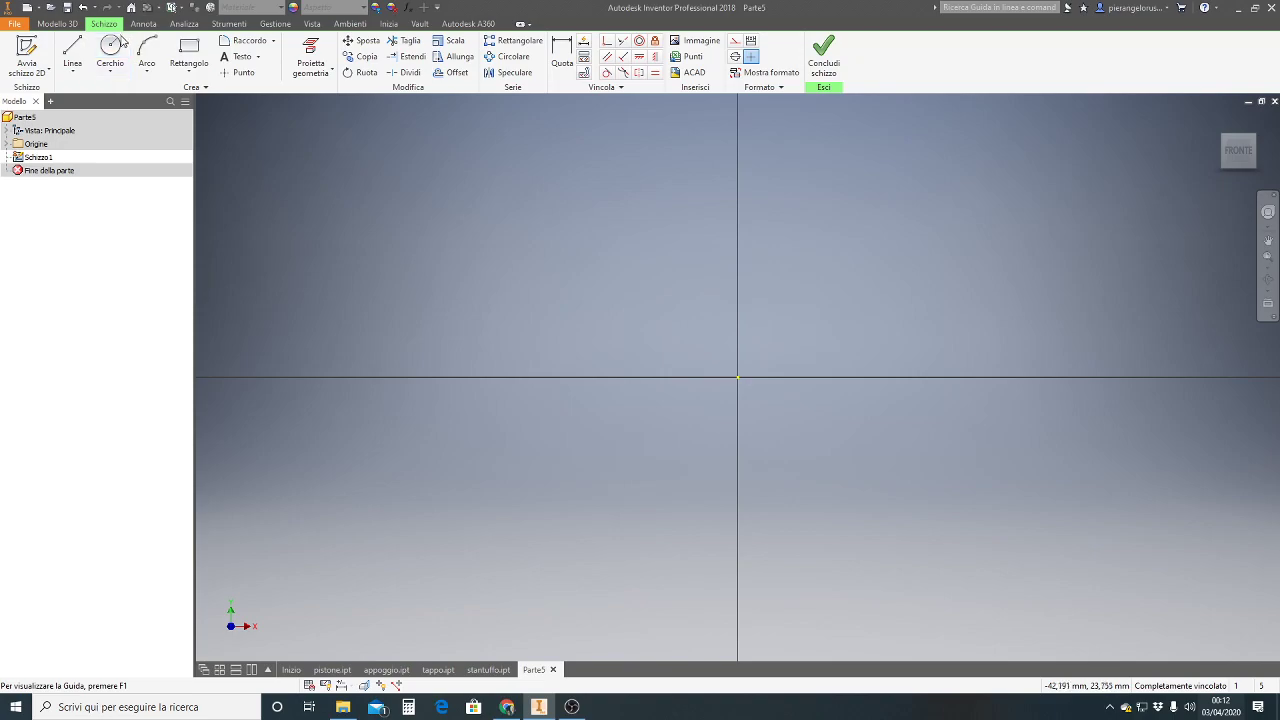
left_click(737, 377)
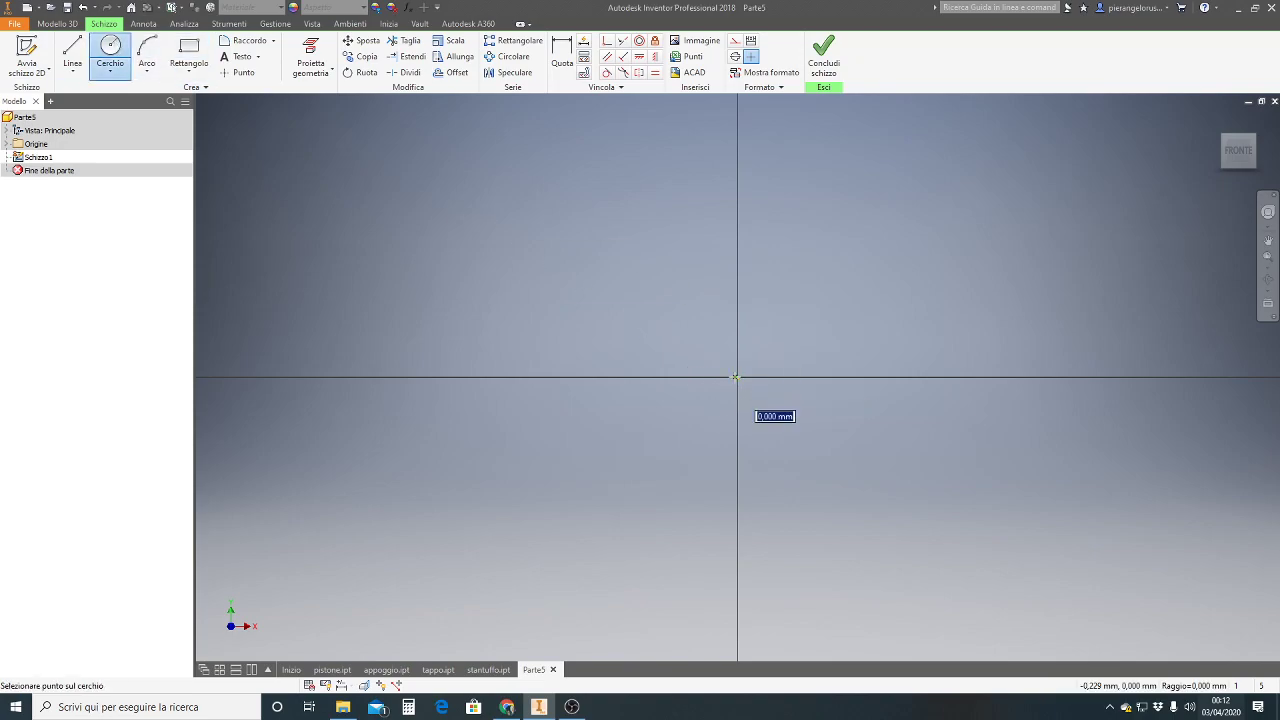
key("Escape")
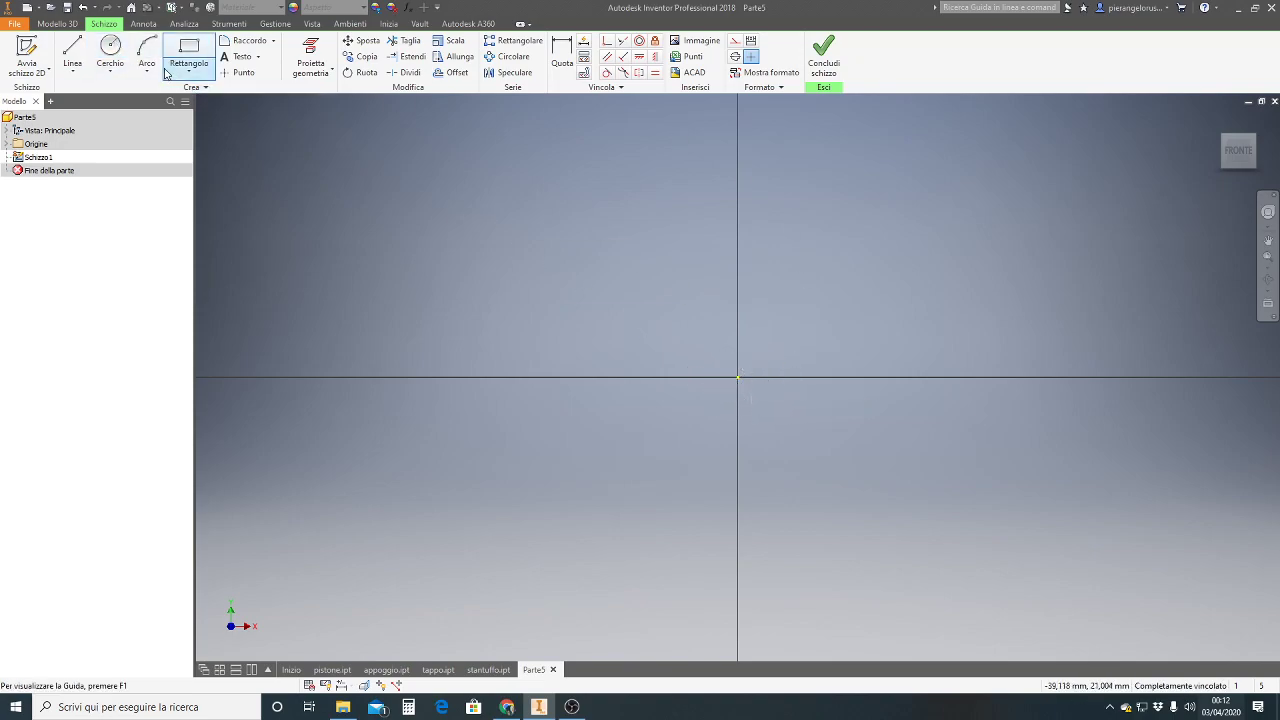
left_click(118, 55)
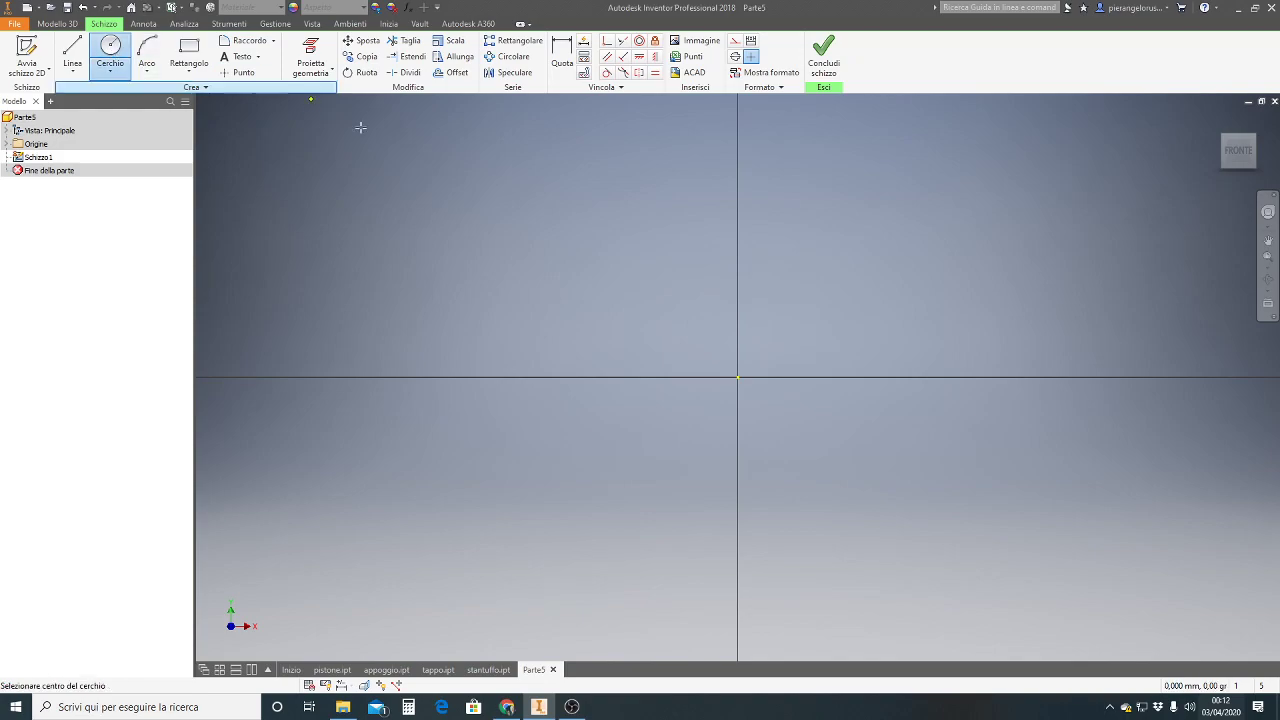
left_click(737, 377)
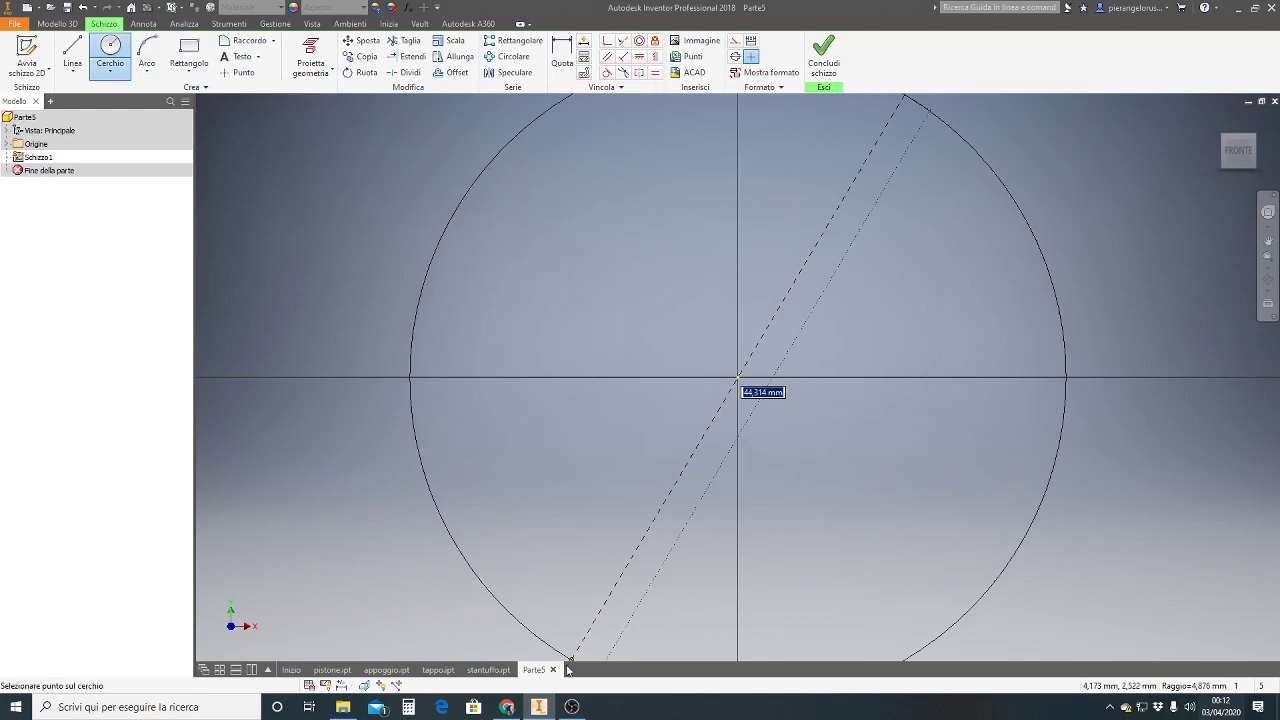
left_click(507, 707)
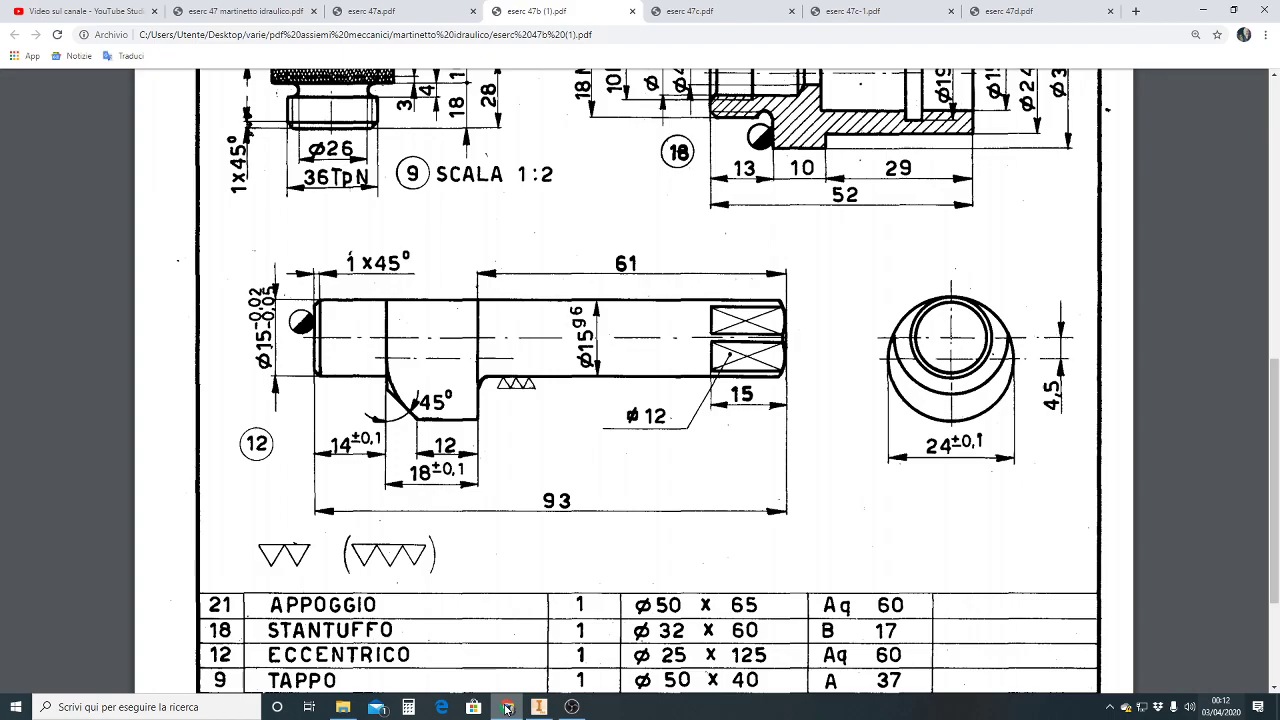
left_click(507, 707)
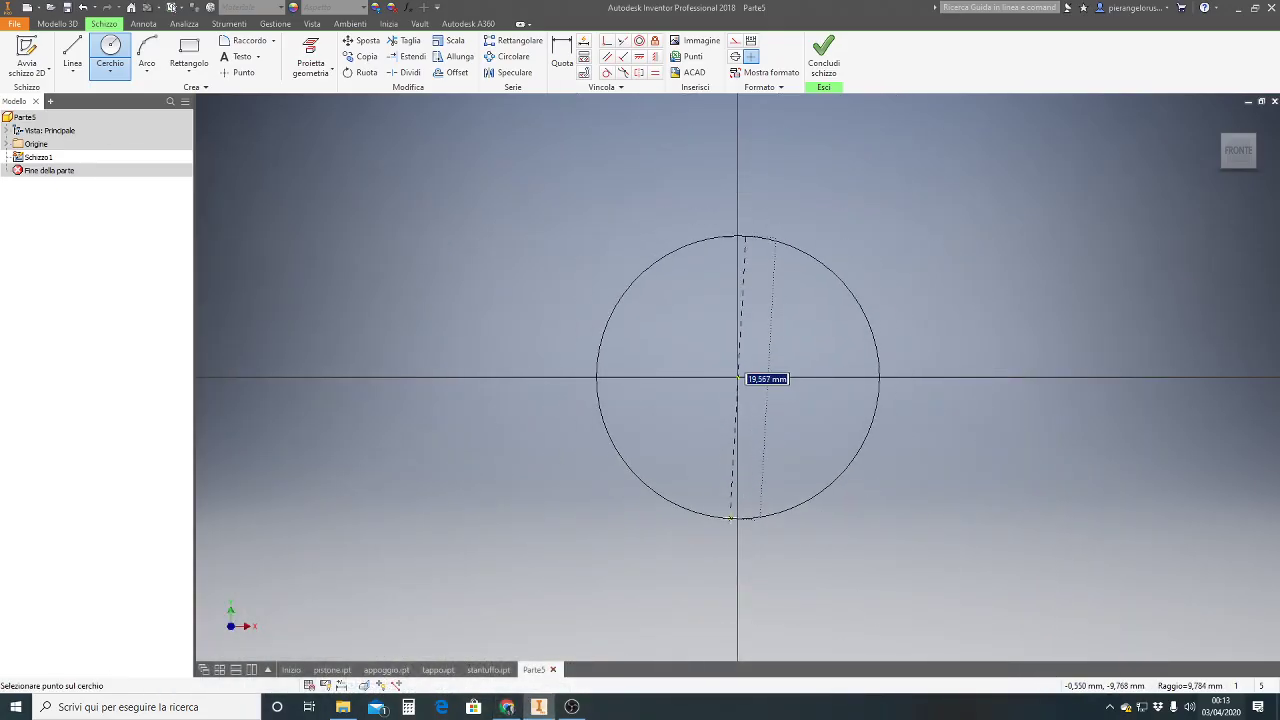
type("15")
key("Return")
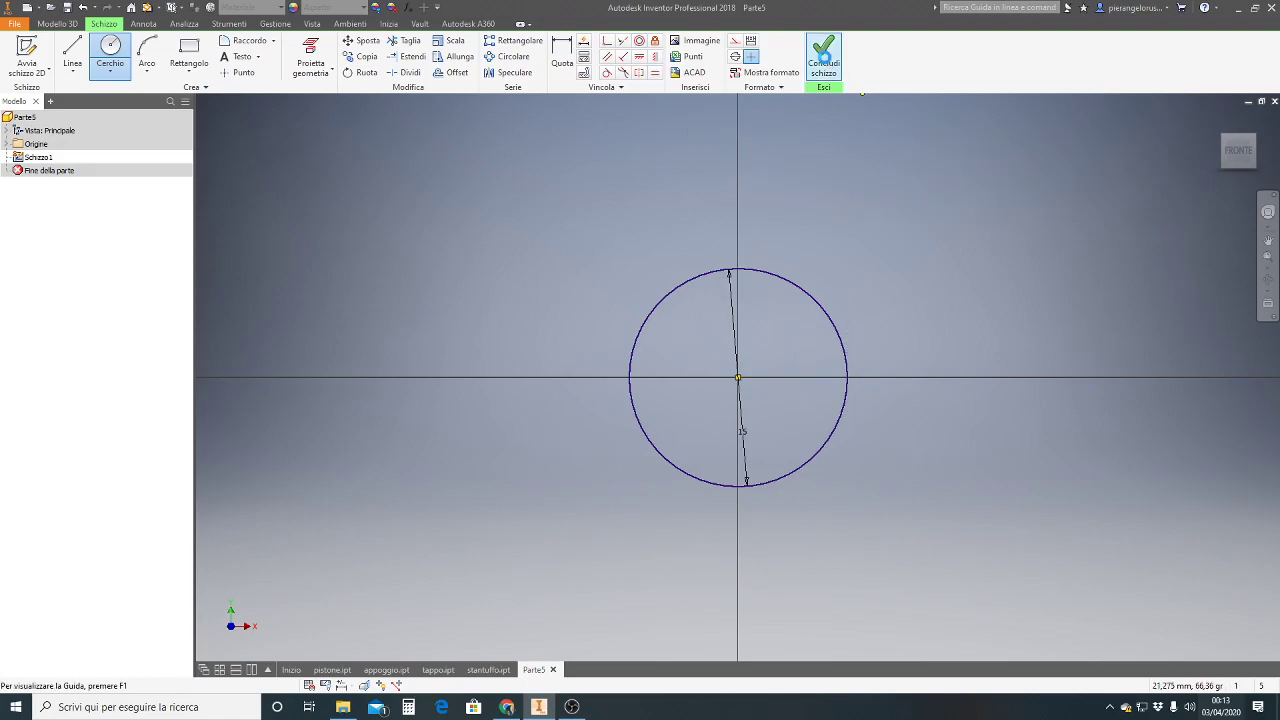
- Extrude the ø15 circle 93 mm downward into the shaft, then check the PDF drawing
left_click(824, 55)
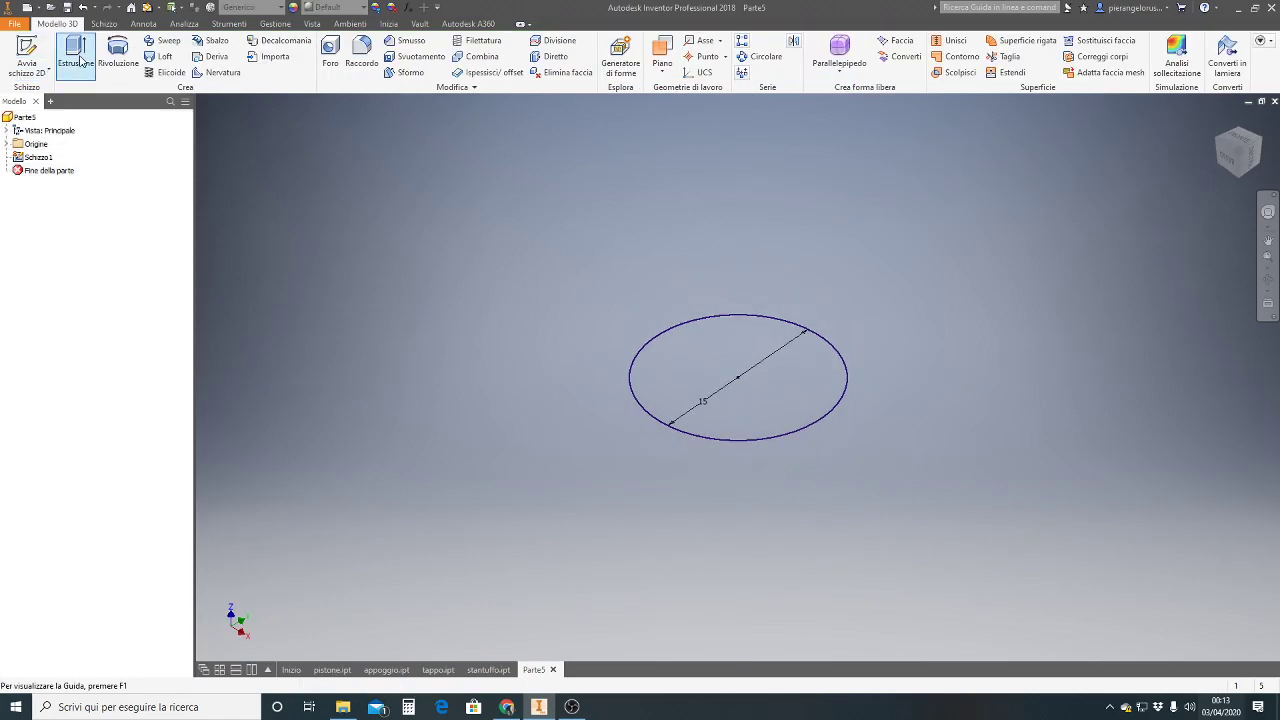
left_click(75, 52)
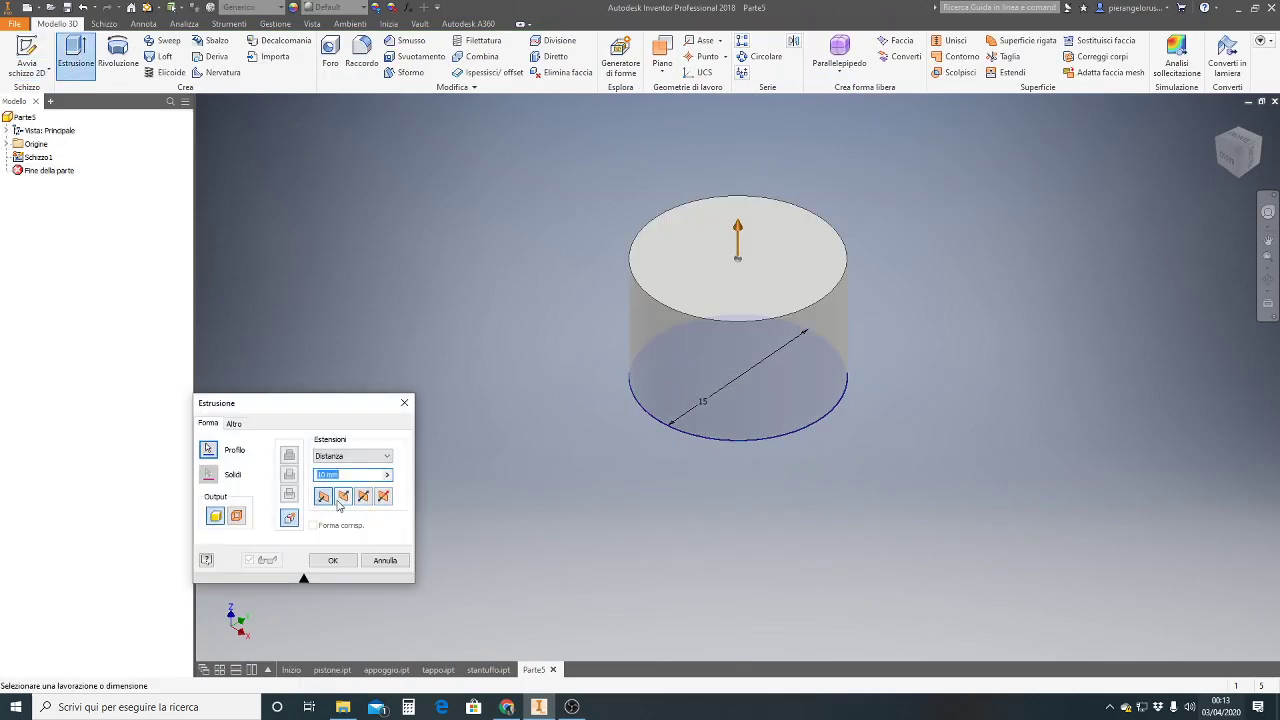
left_click(343, 496)
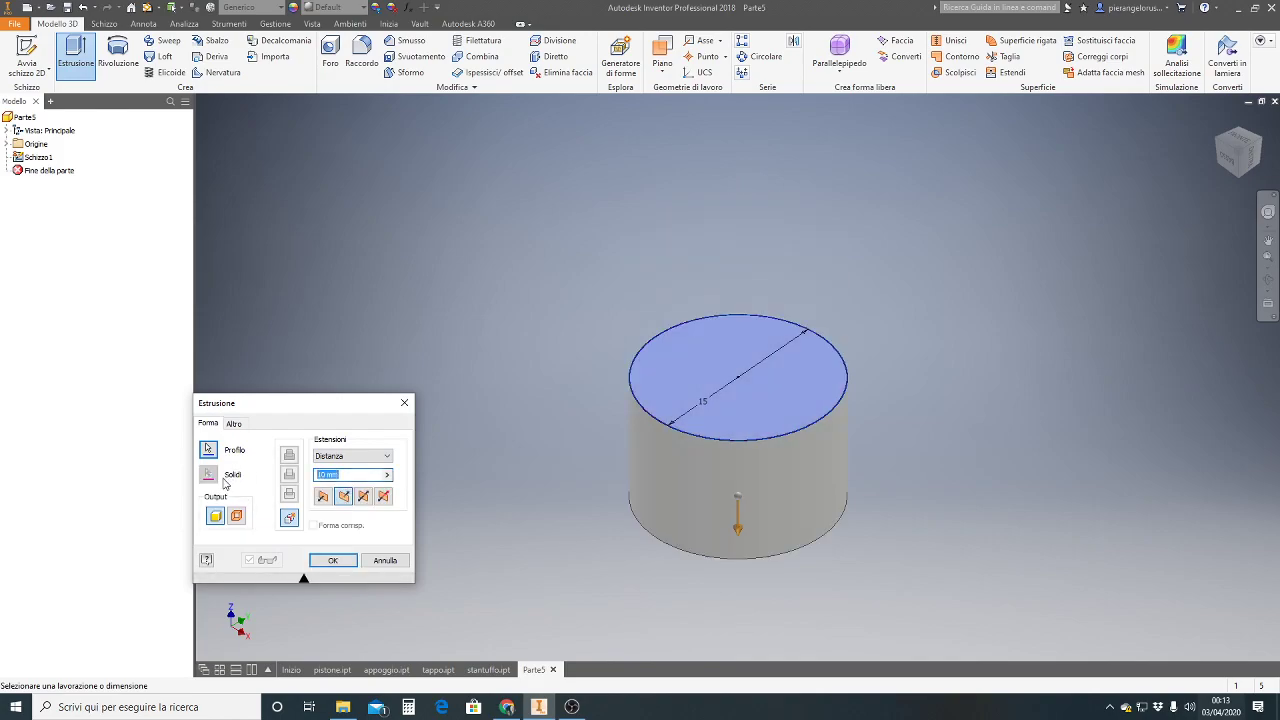
type("93")
key("Return")
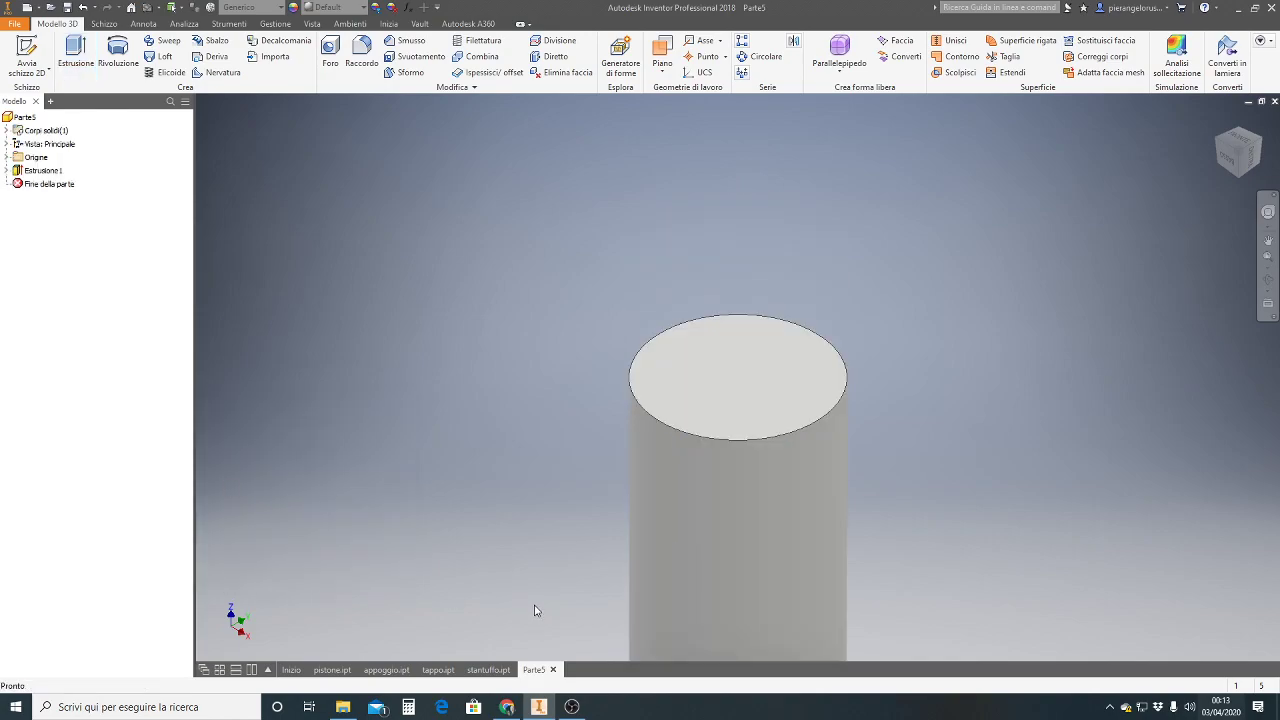
scroll(520, 523, "down", 3)
middle_click_drag(520, 523, 550, 263)
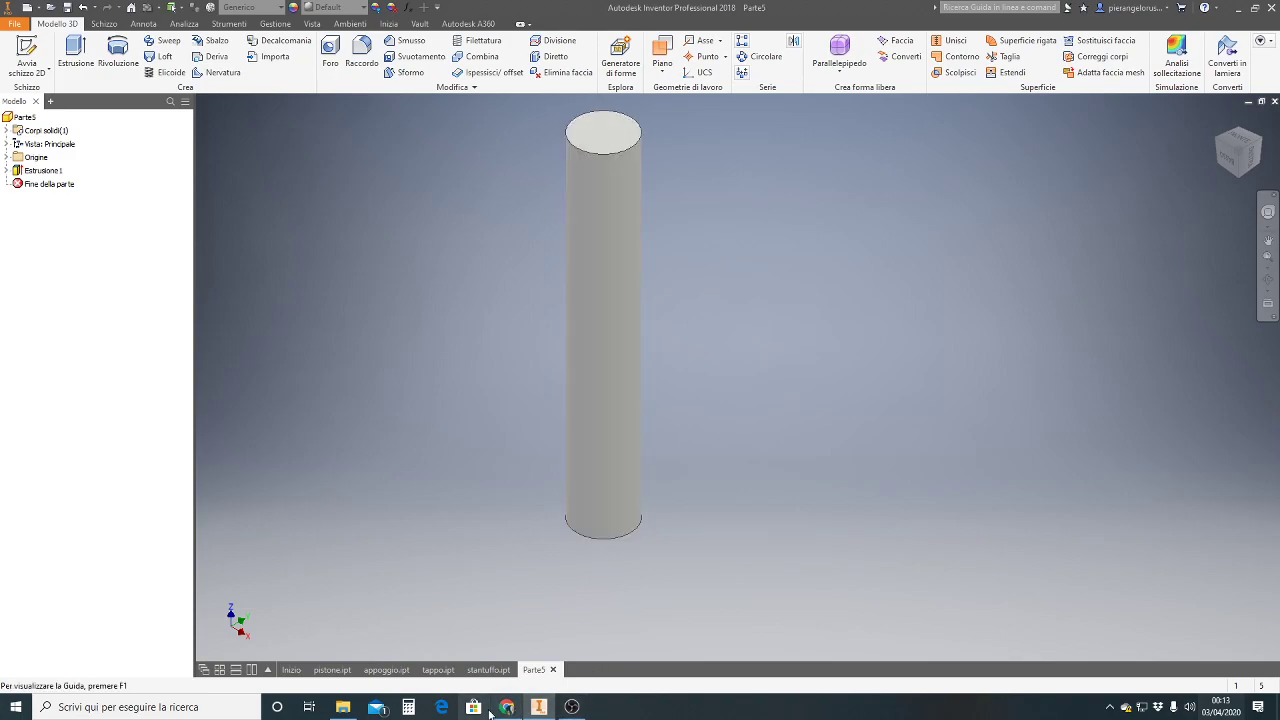
mouse_move(474, 707)
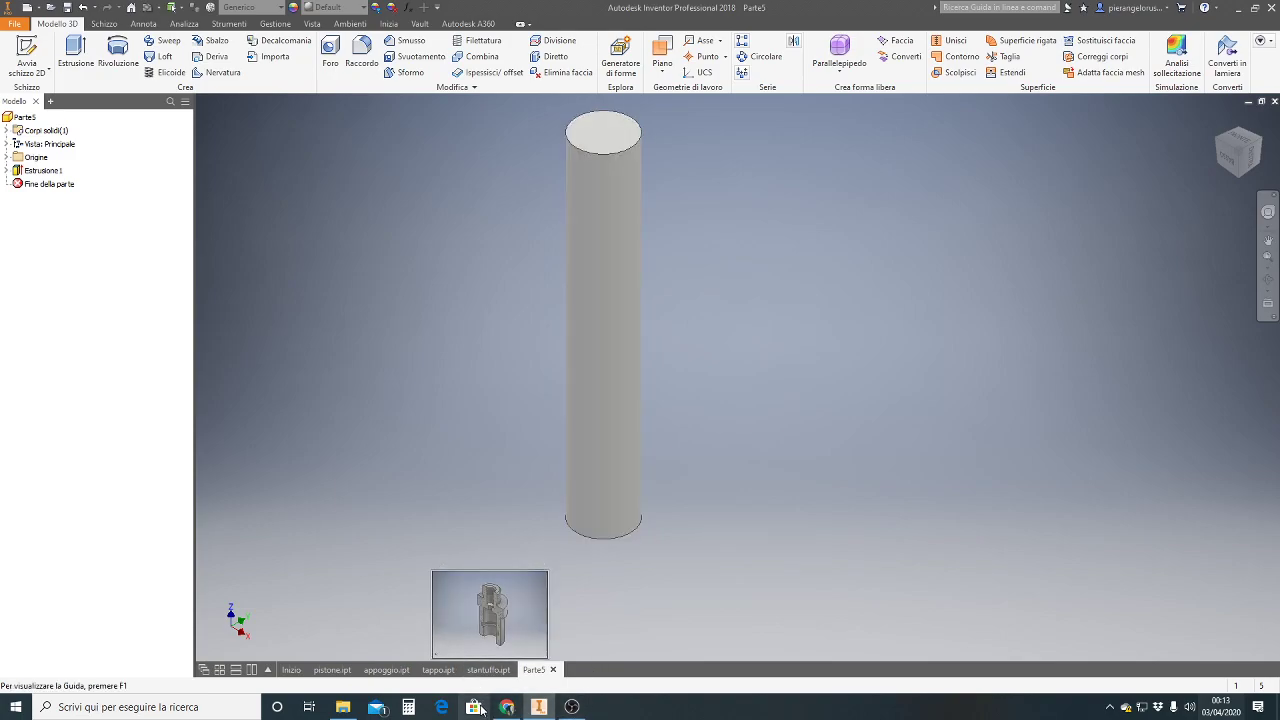
left_click(508, 707)
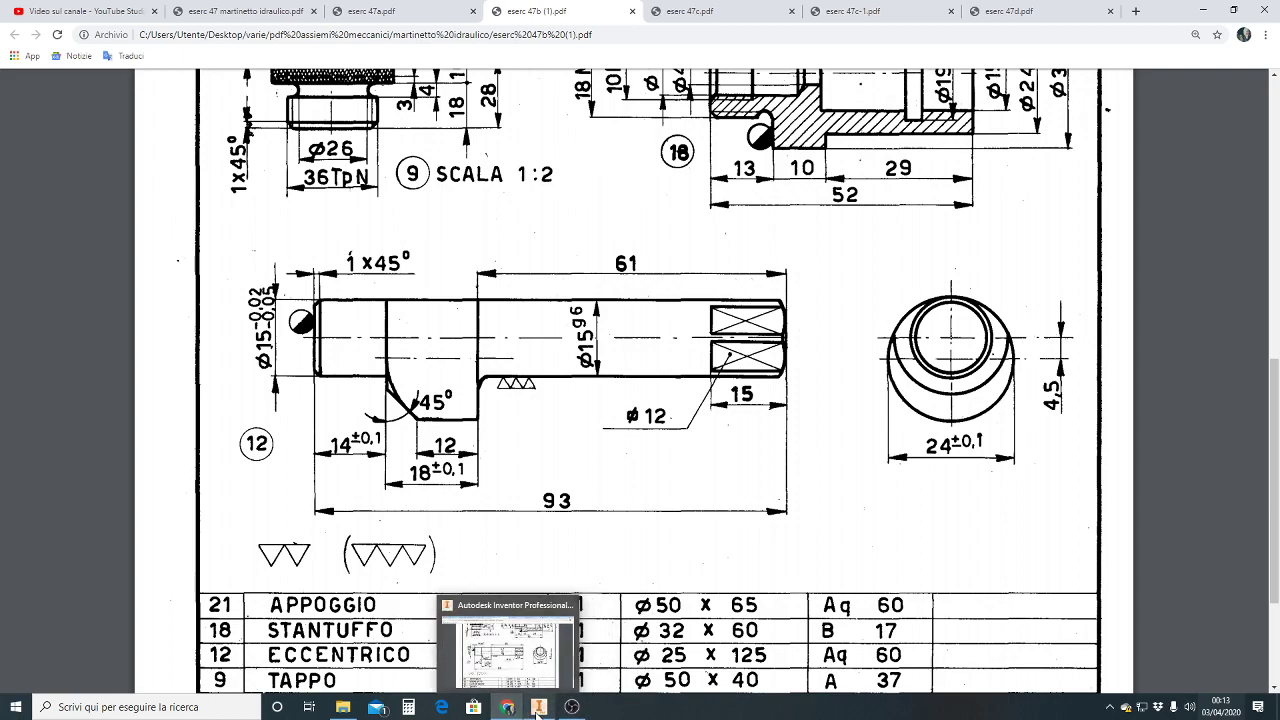
- Add a 1 mm chamfer, Smusso1, to the shaft's top circular edge
left_click(538, 707)
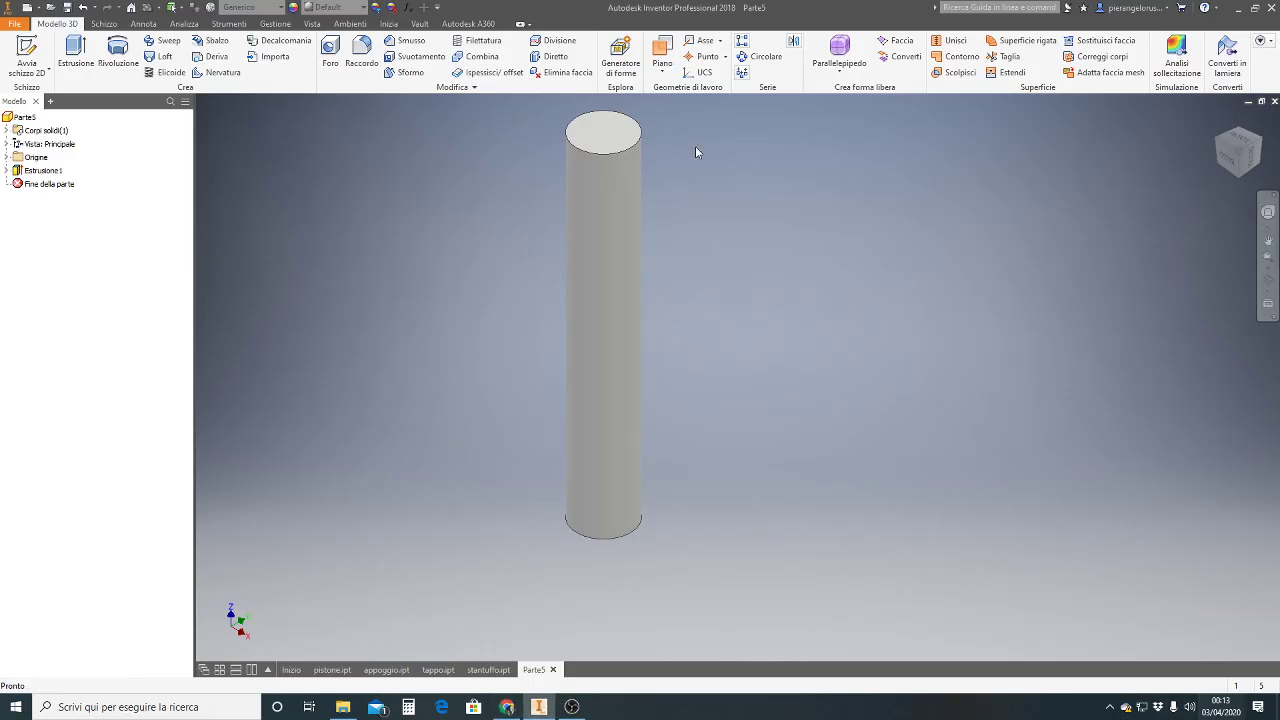
left_click(408, 40)
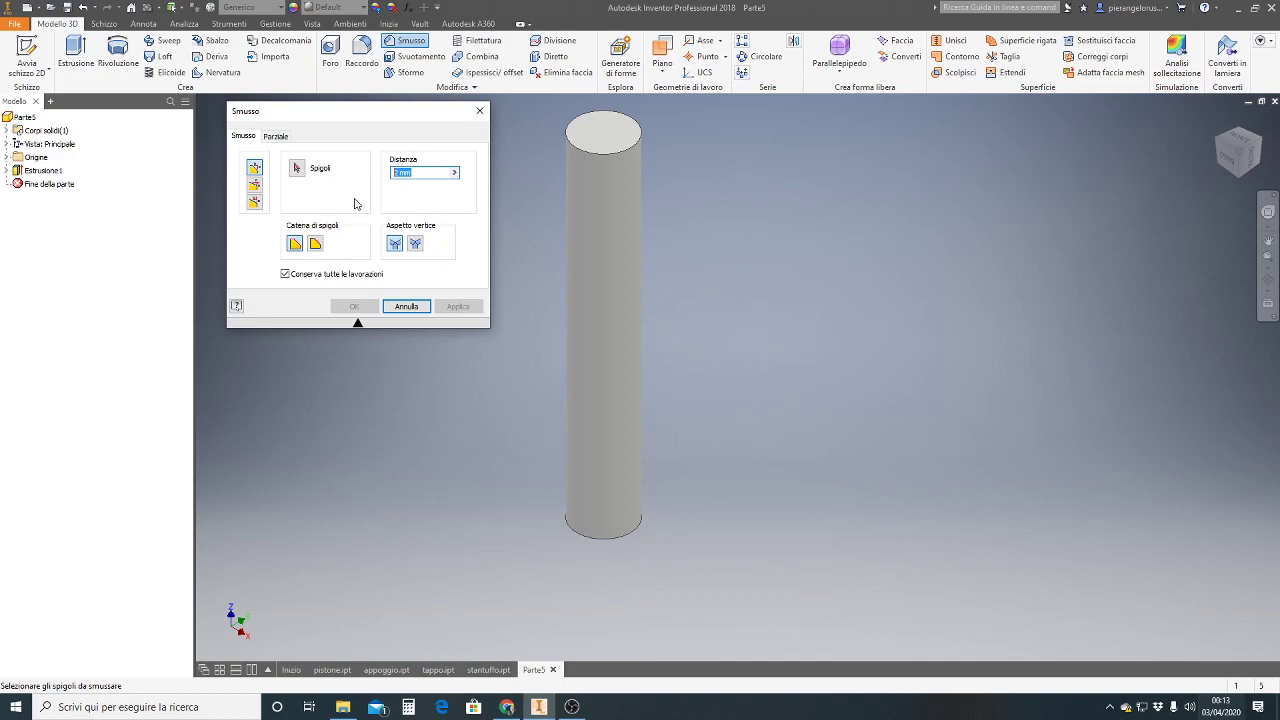
type("1")
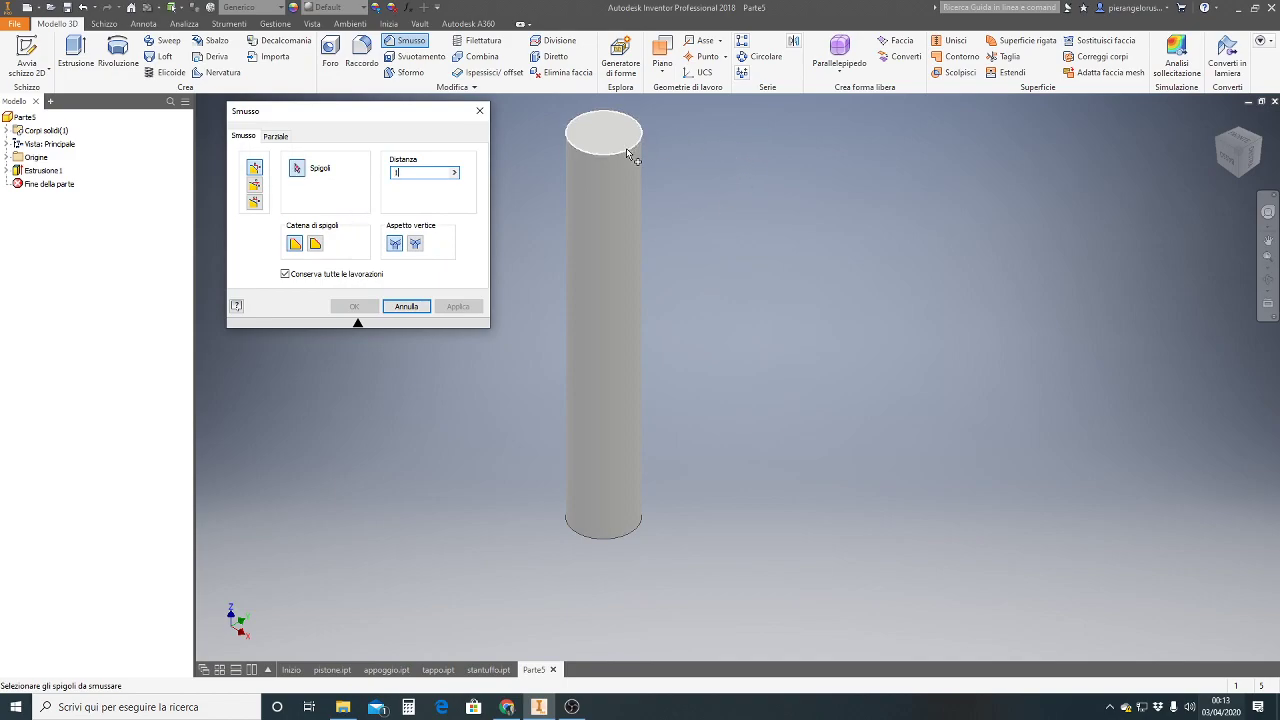
left_click(634, 148)
left_click(355, 308)
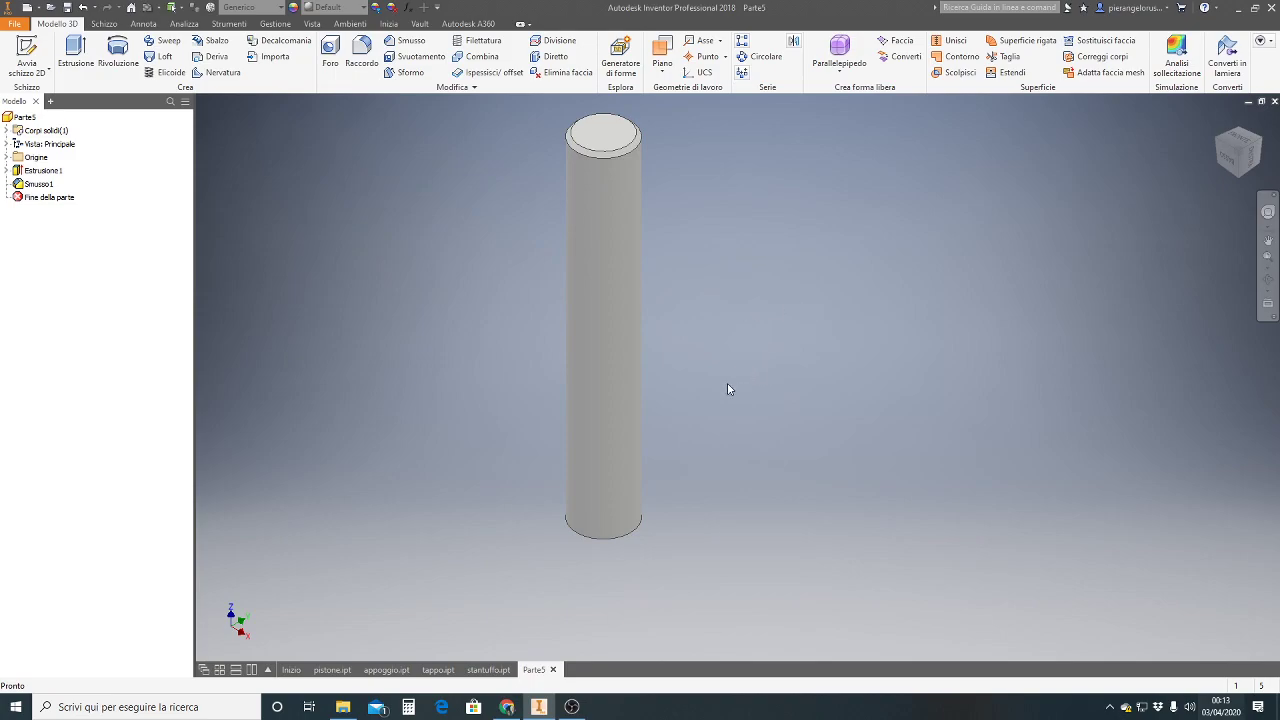
left_click(1268, 240)
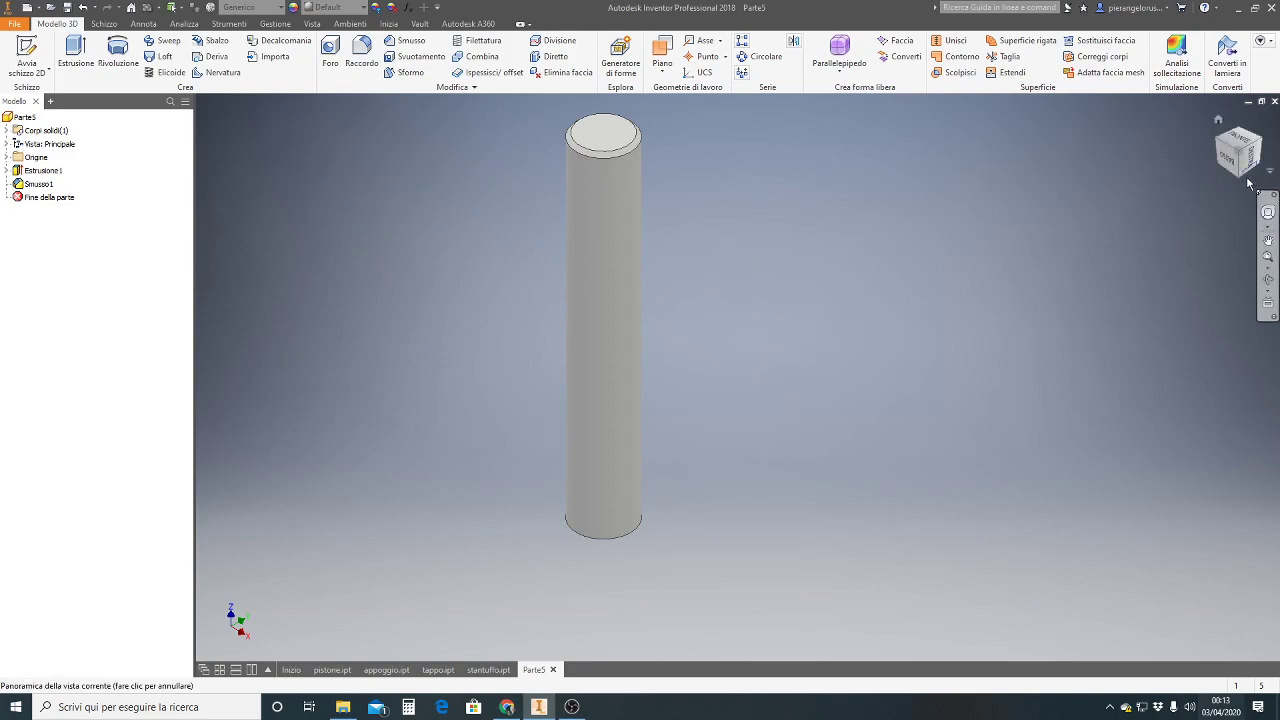
left_click_drag(634, 582, 766, 630)
key("Escape")
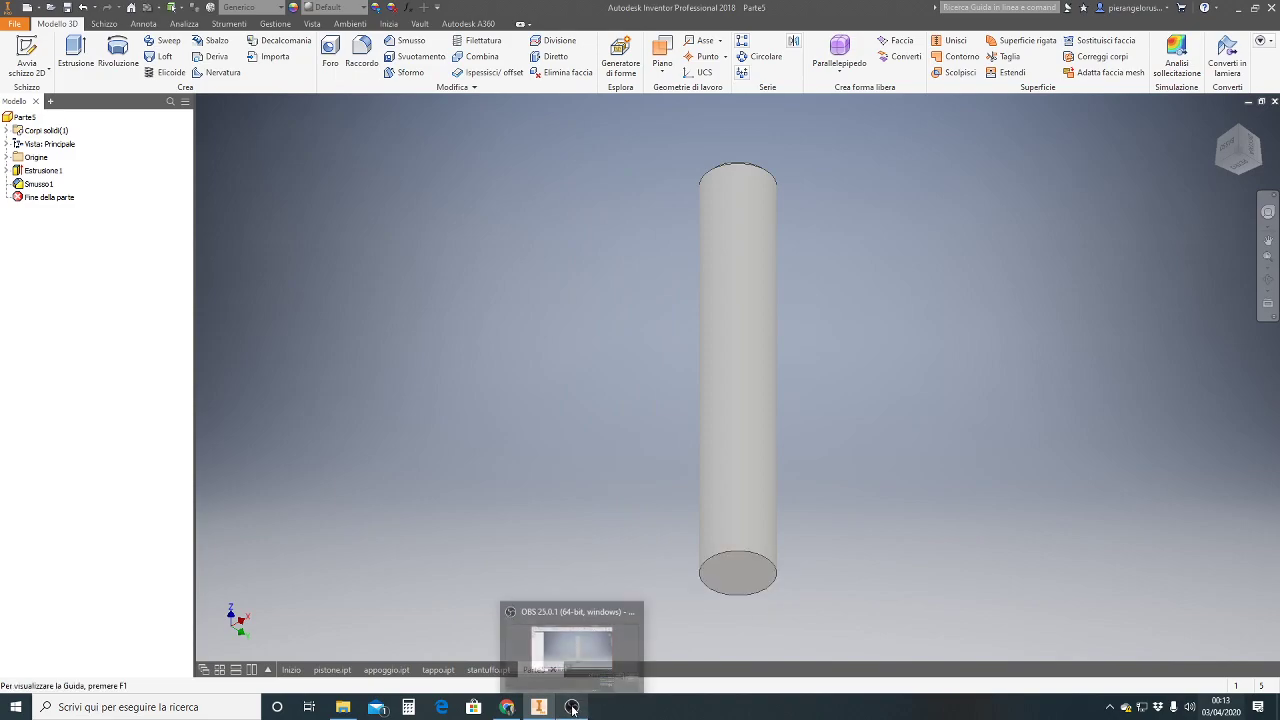
mouse_move(539, 707)
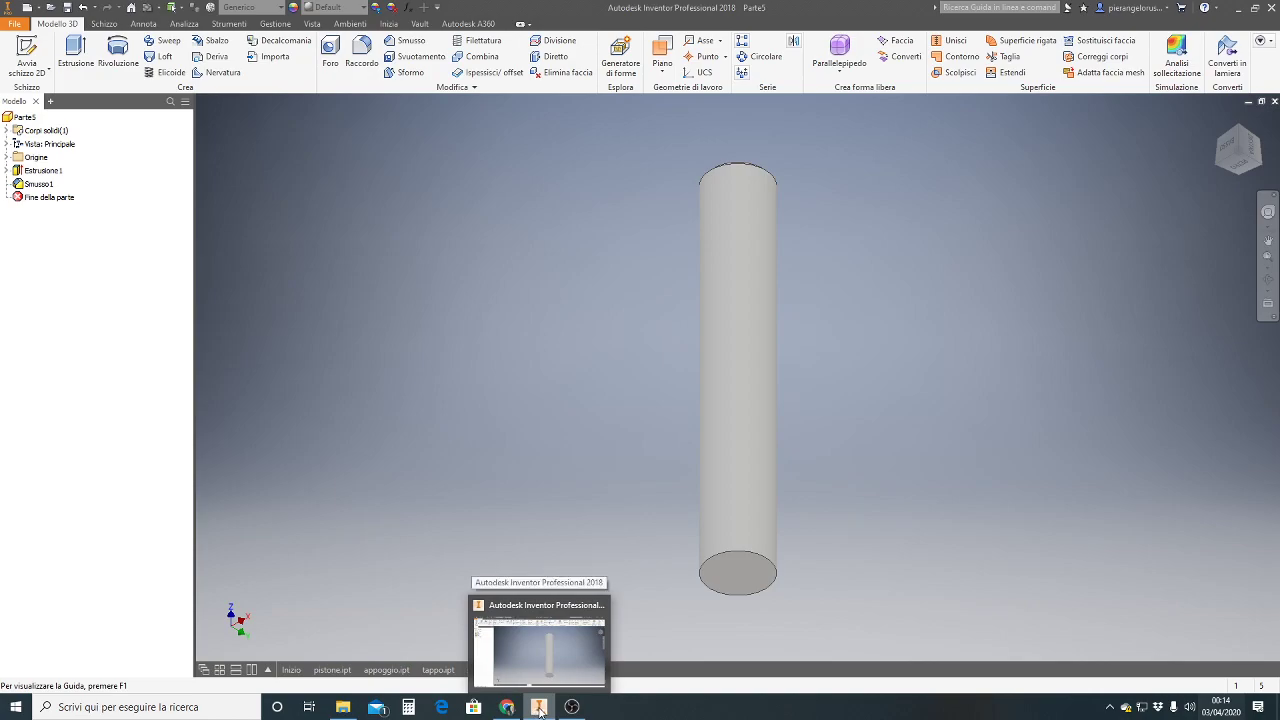
- Browse the exercise PDFs and settle on eserc 47b (1).pdf showing the part 12 shaft
left_click(540, 708)
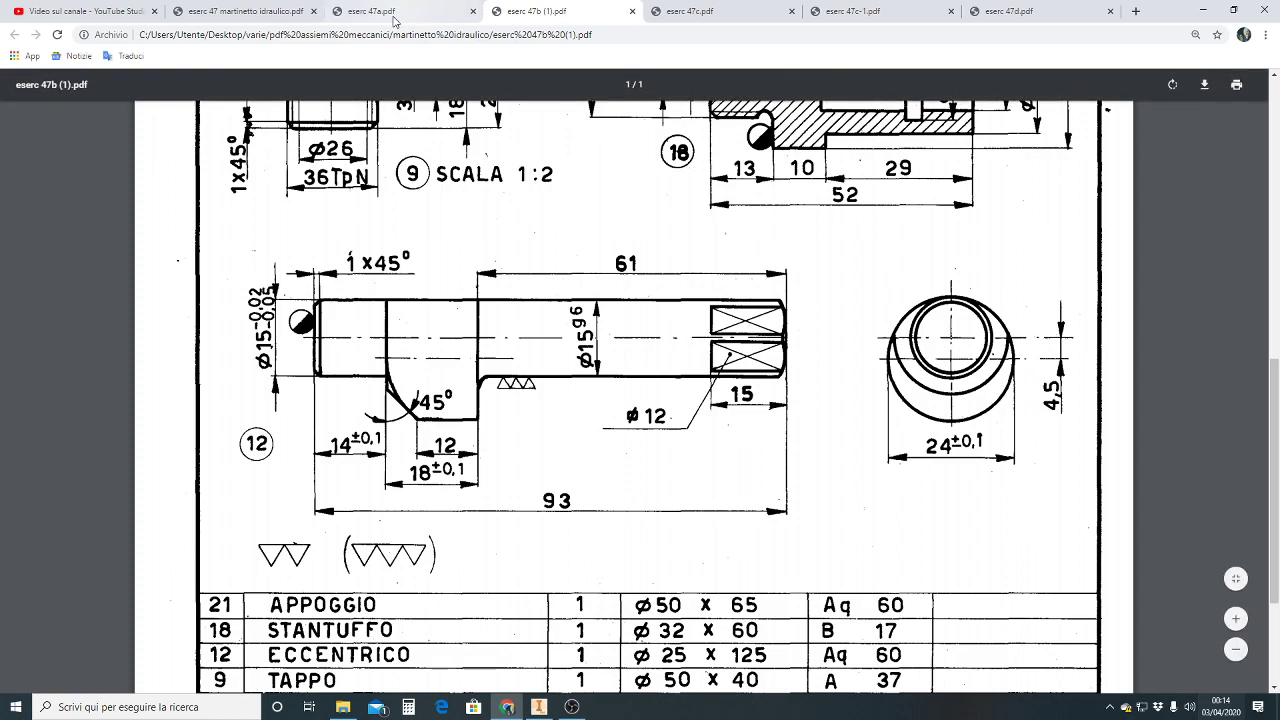
left_click(281, 14)
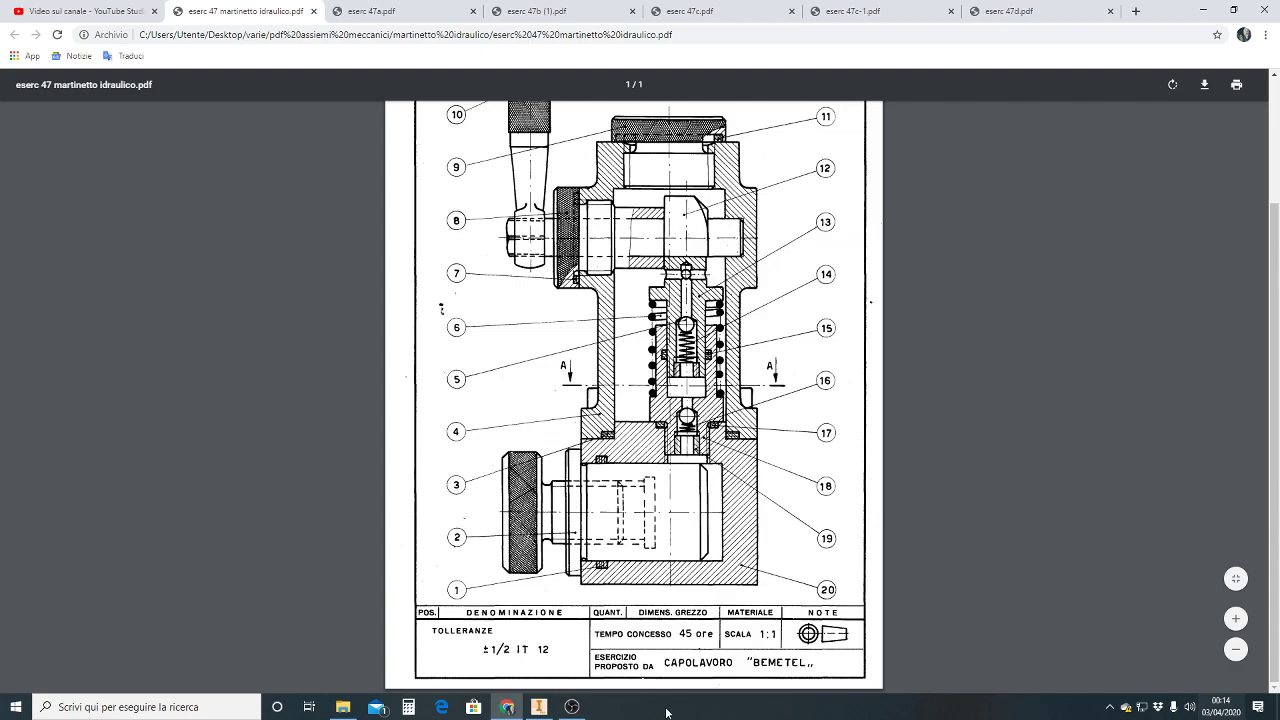
left_click(539, 707)
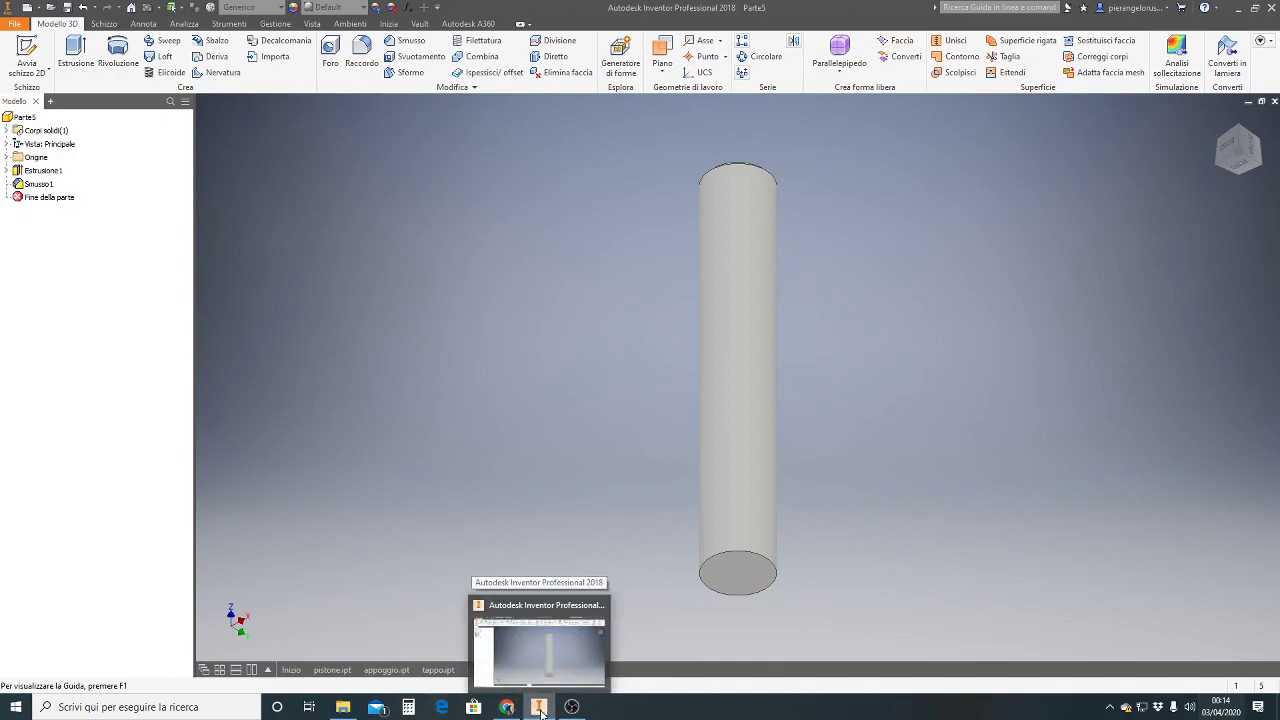
left_click(540, 710)
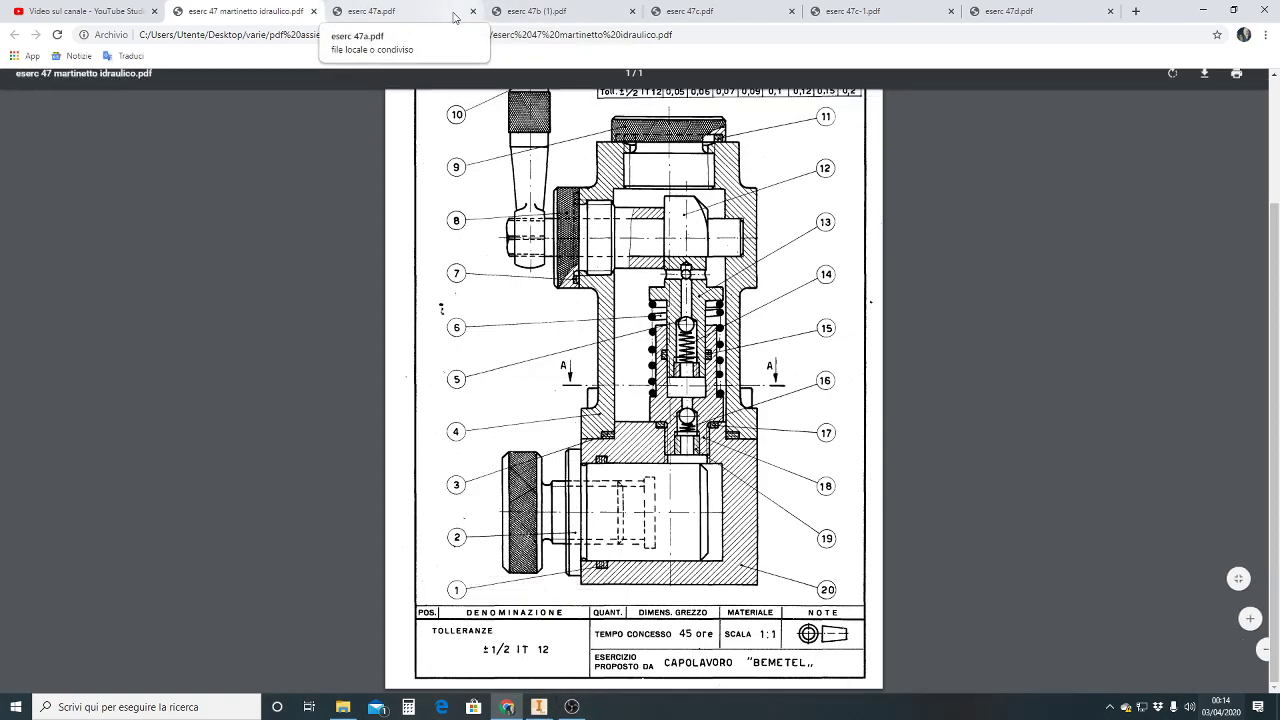
left_click(385, 12)
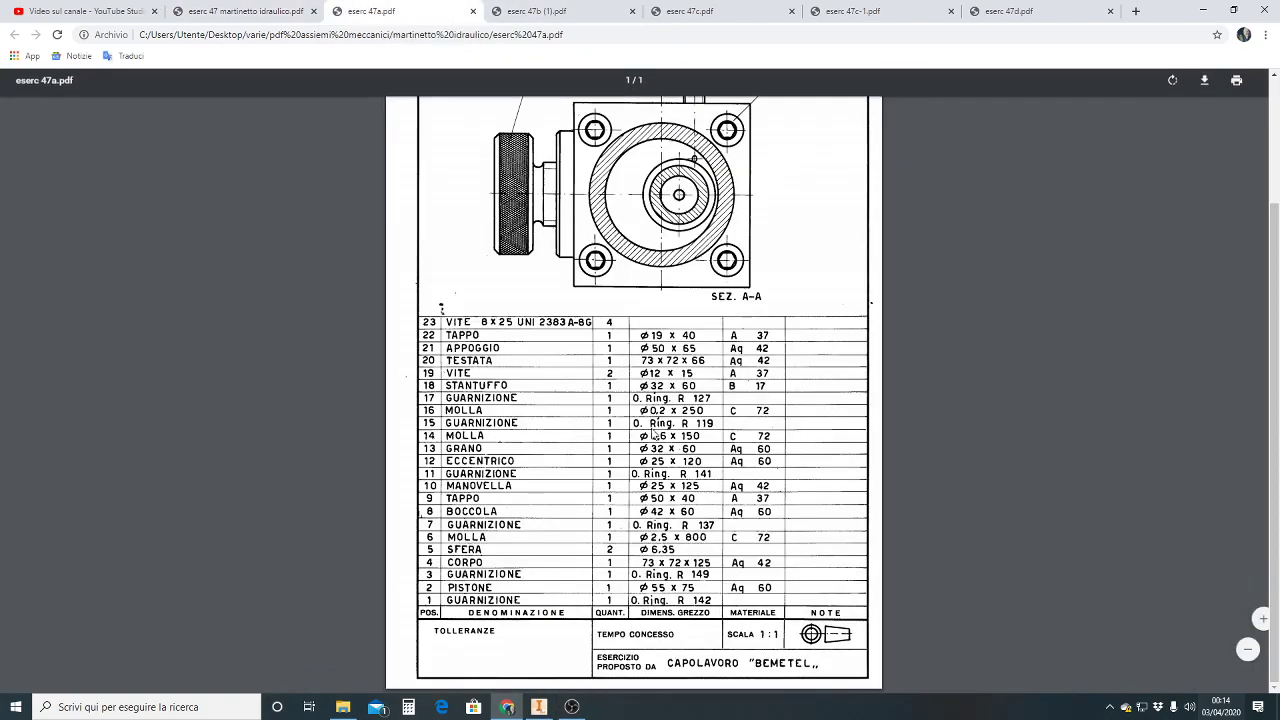
left_click(563, 12)
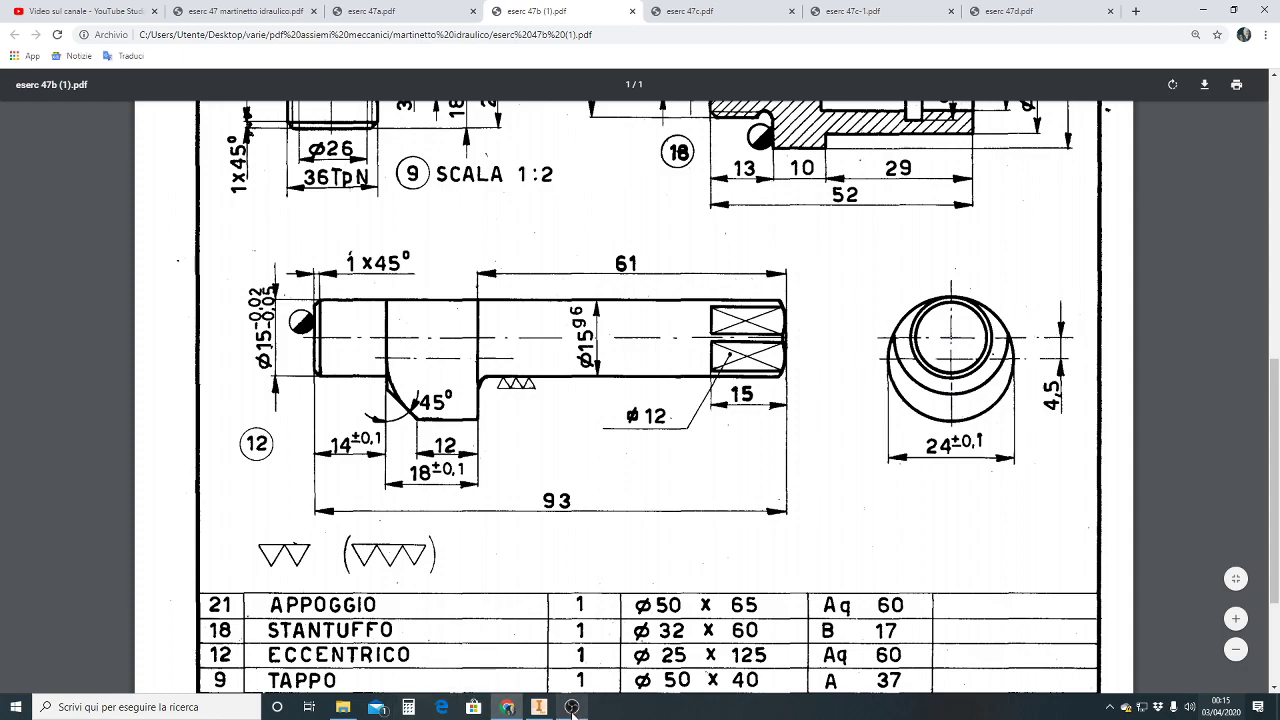
- Create work plane Piano di lavoro1 offset -4 downward from the shaft's top face
left_click(541, 712)
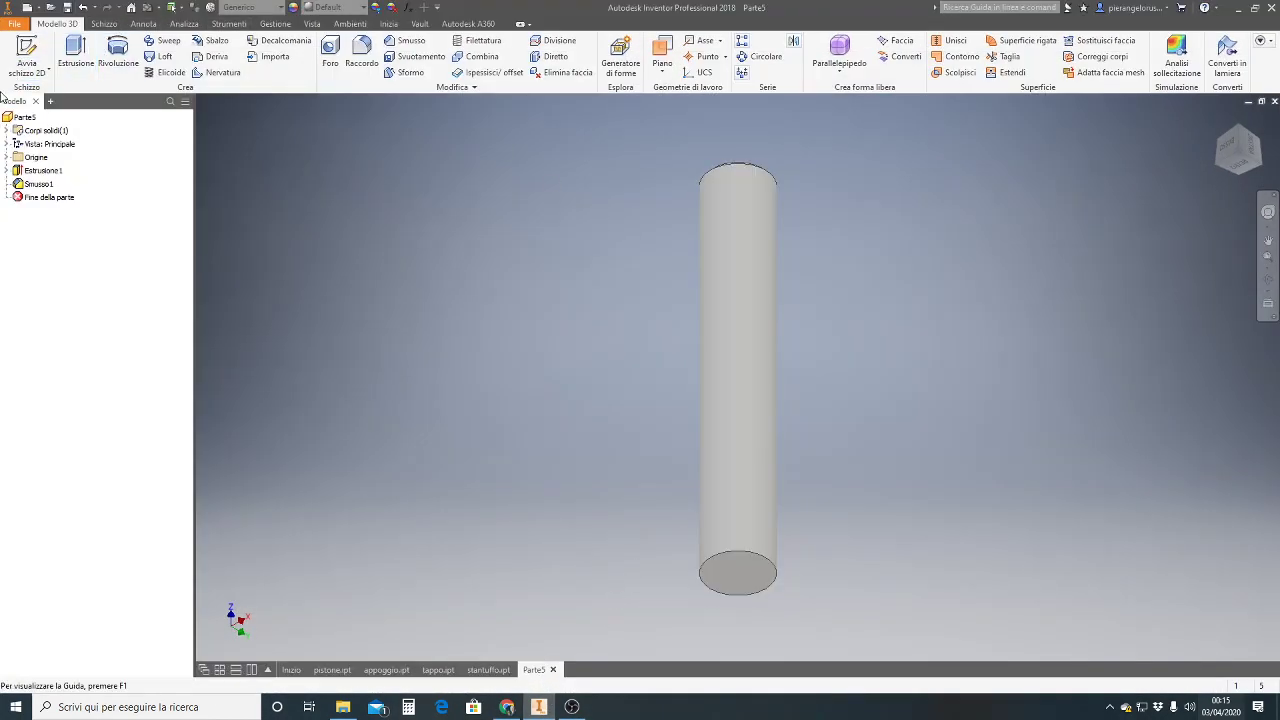
left_click(508, 709)
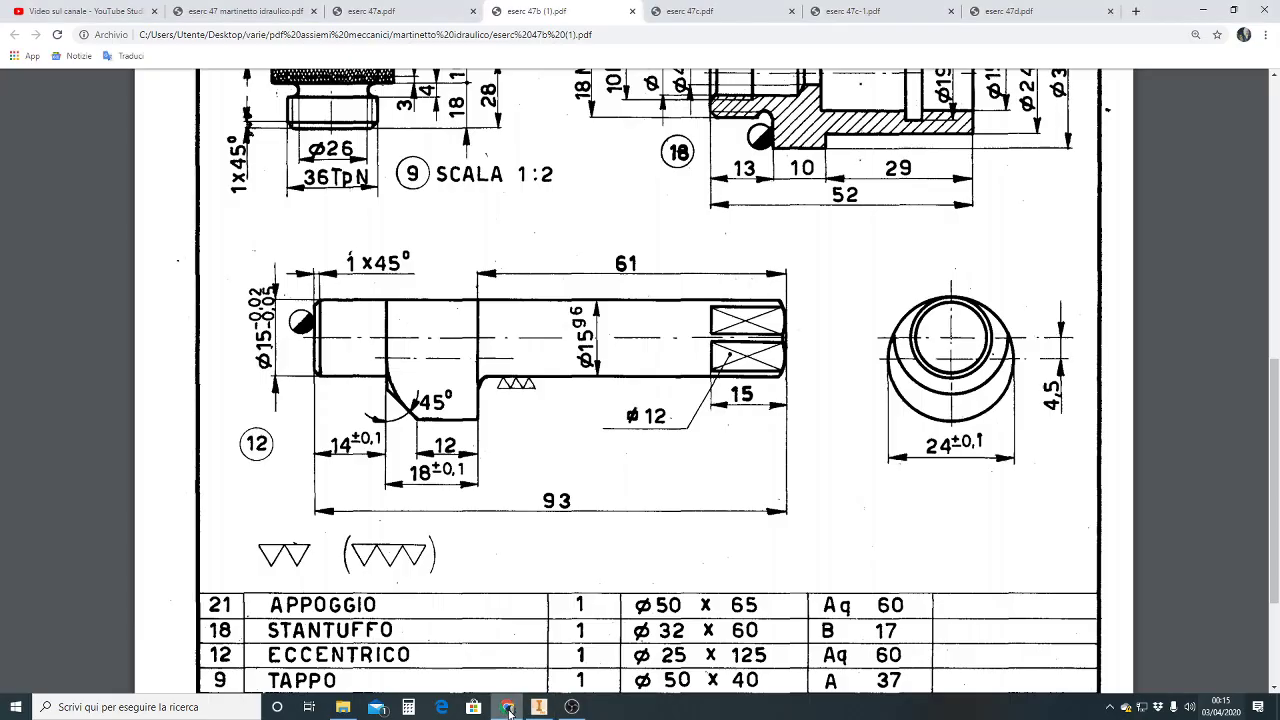
left_click(508, 709)
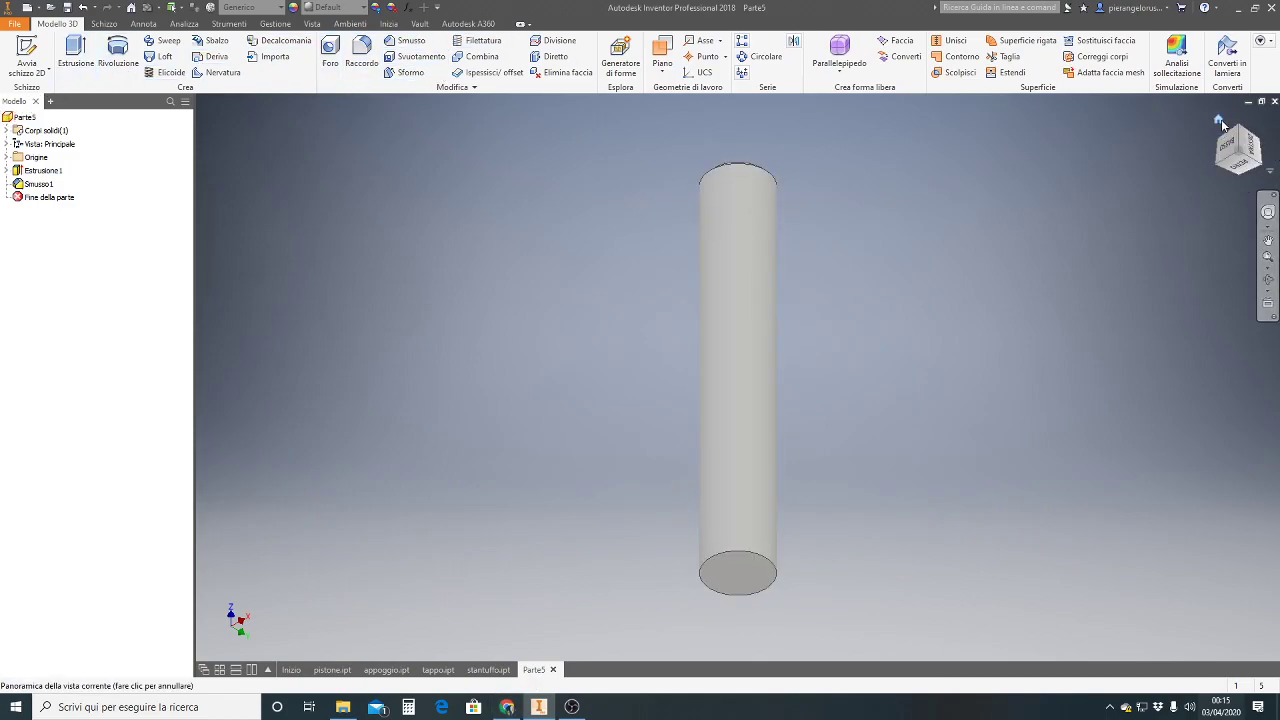
left_click(1240, 150)
key("F6")
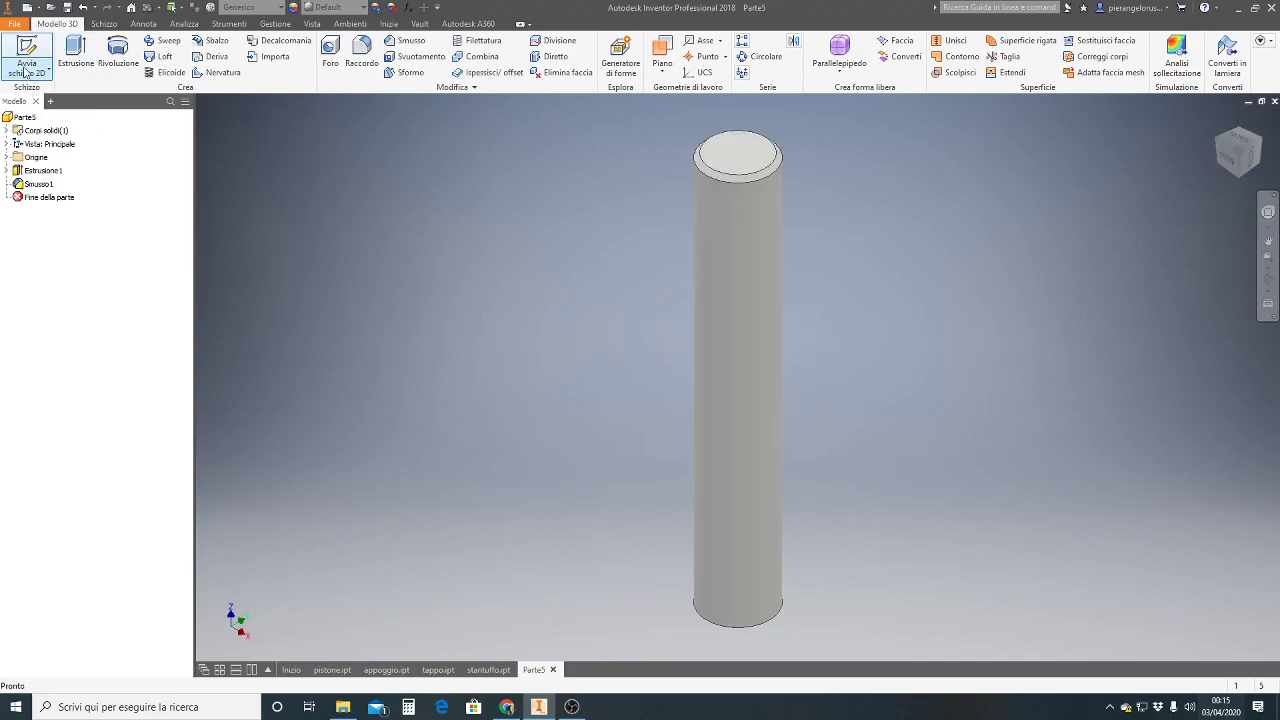
left_click(671, 47)
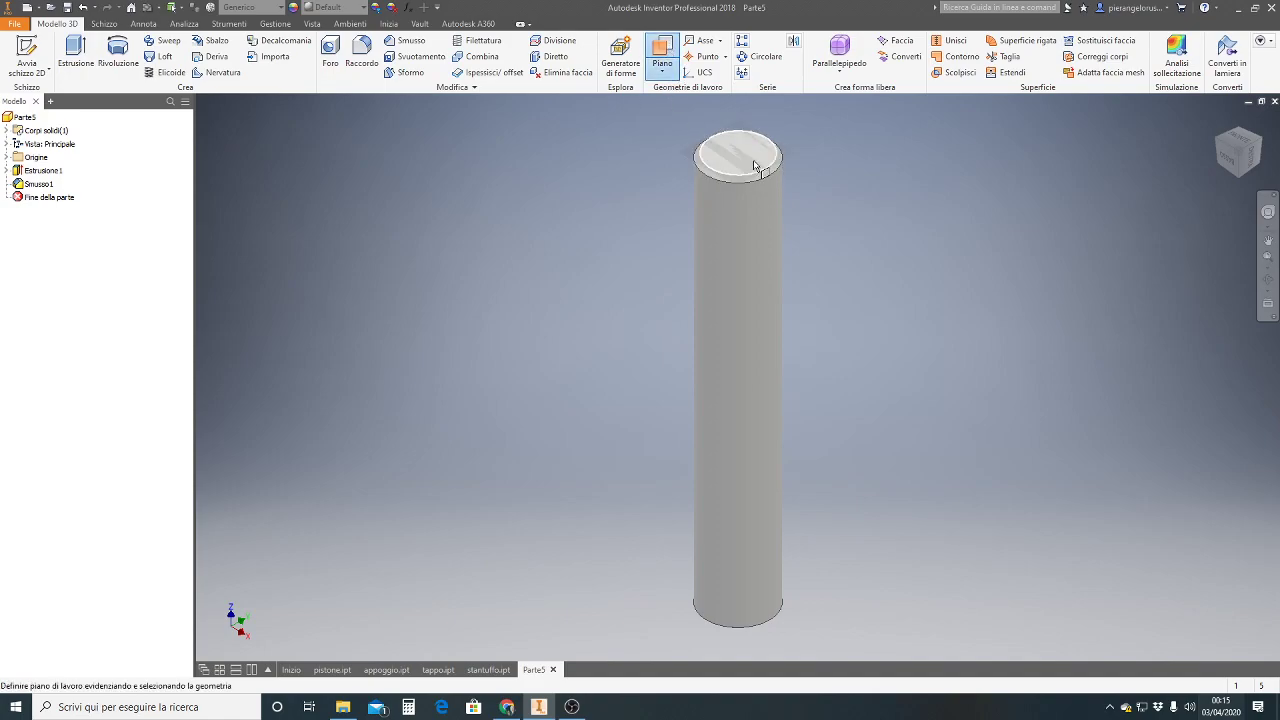
left_click_drag(754, 165, 758, 240)
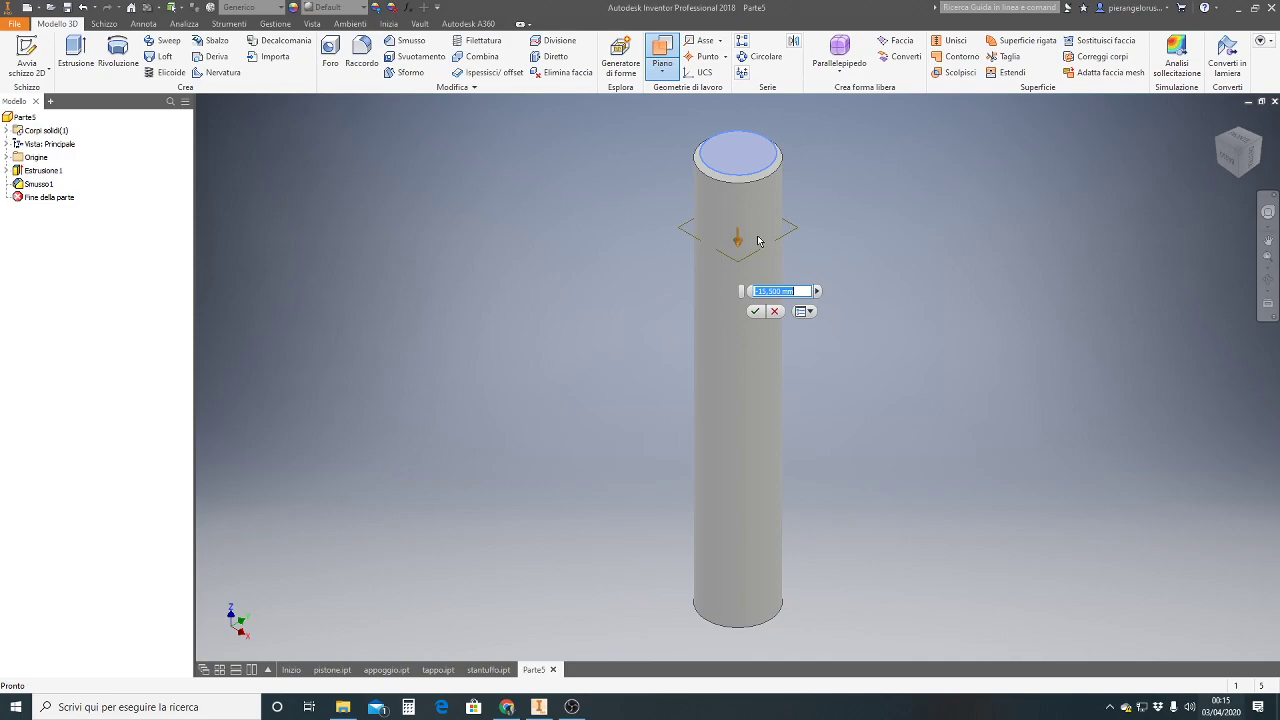
type("-")
type("4")
key("Return")
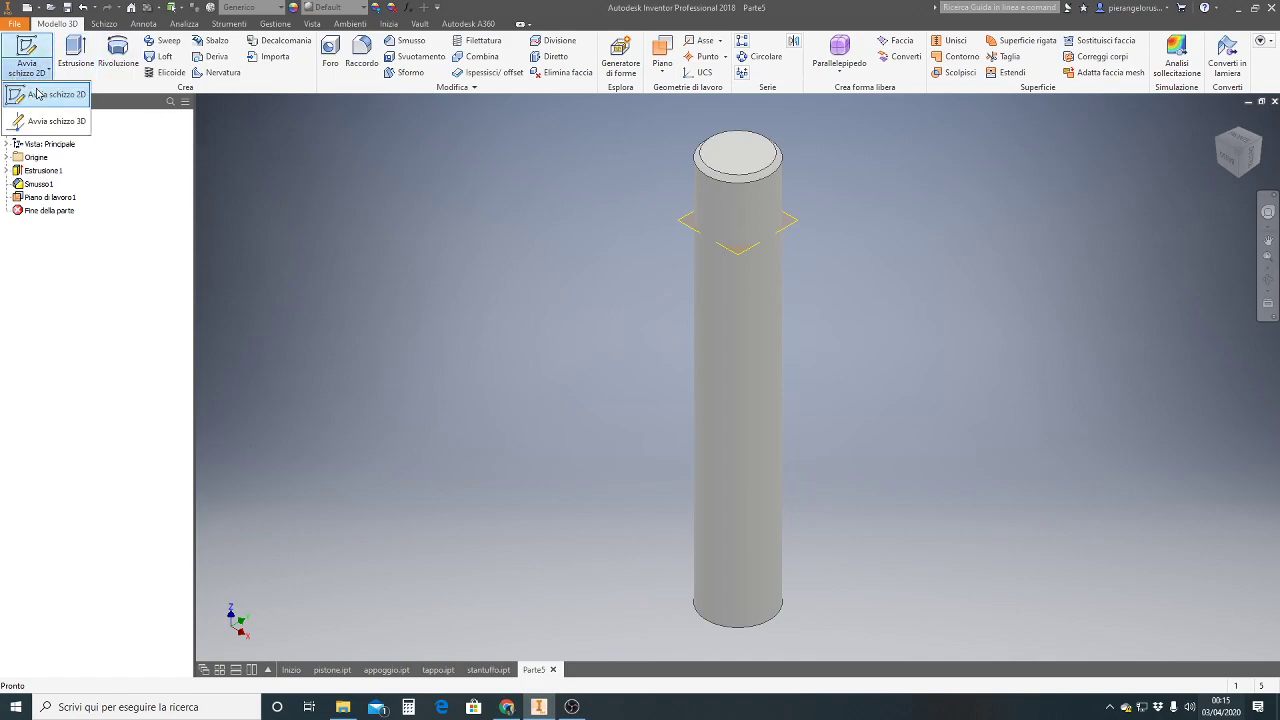
- Start Schizzo2 on the work plane and draw the large collar circle
left_click(26, 50)
left_click(752, 257)
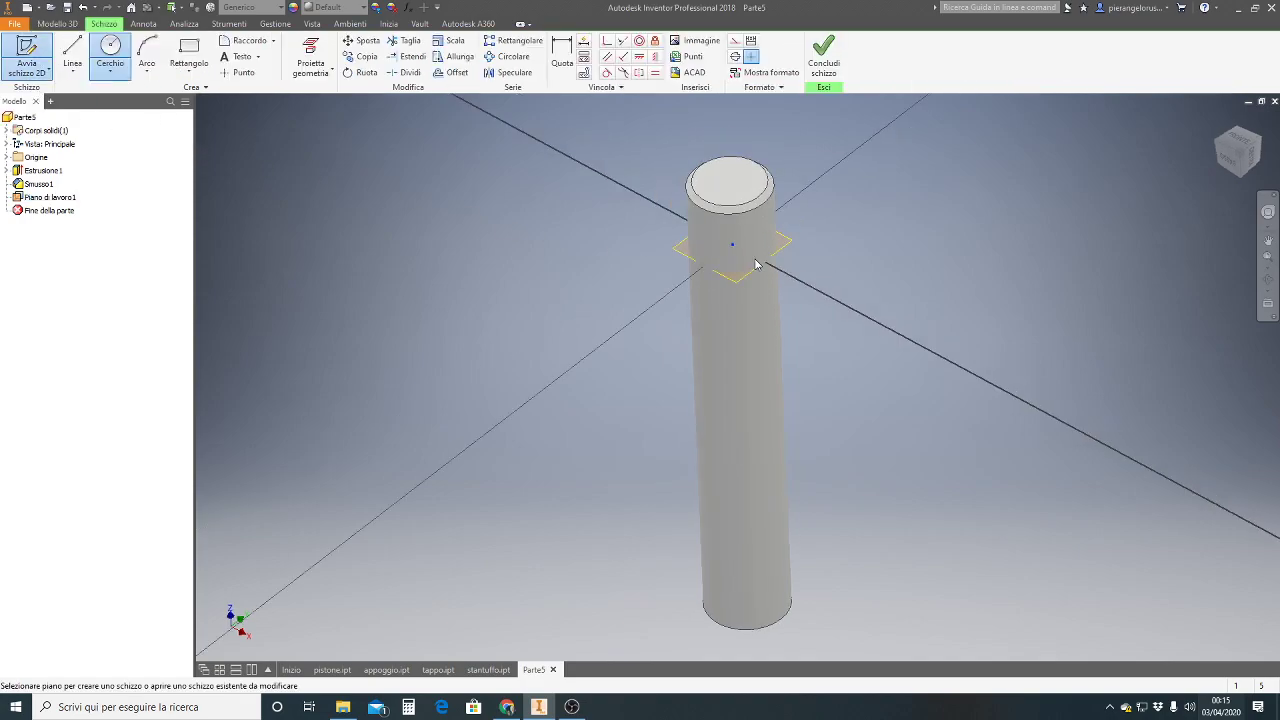
left_click(738, 370)
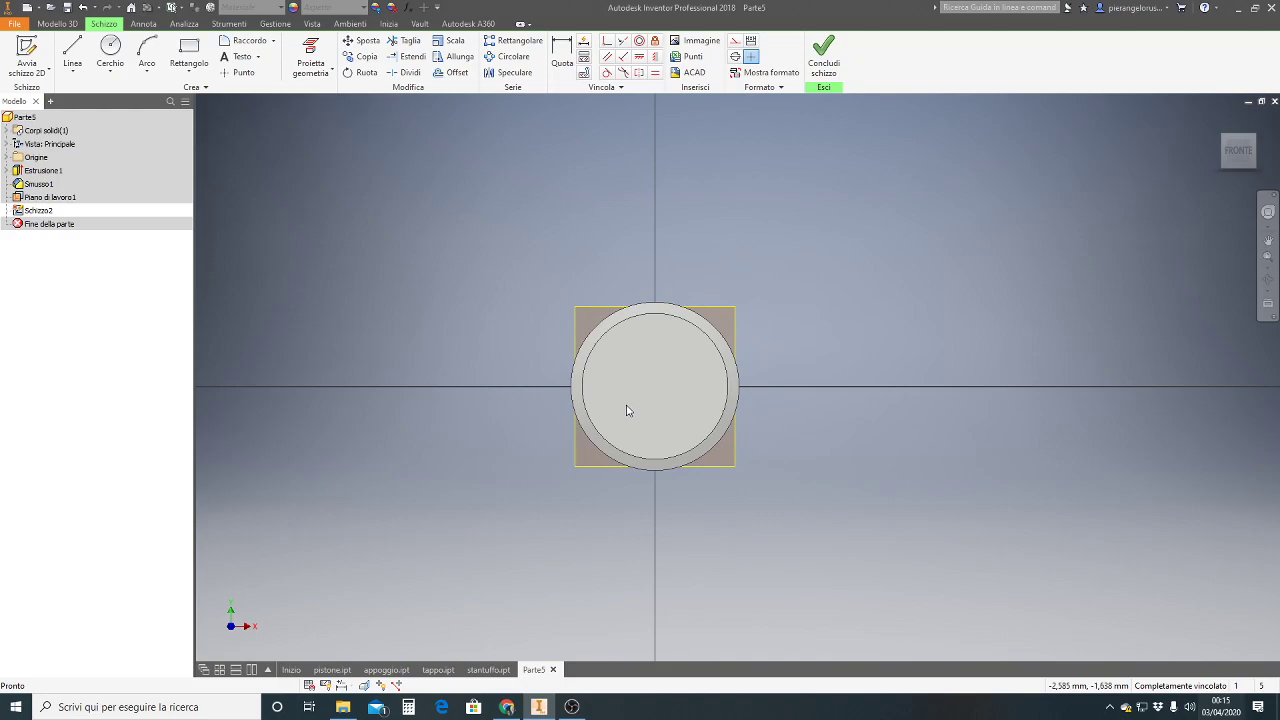
key("F7")
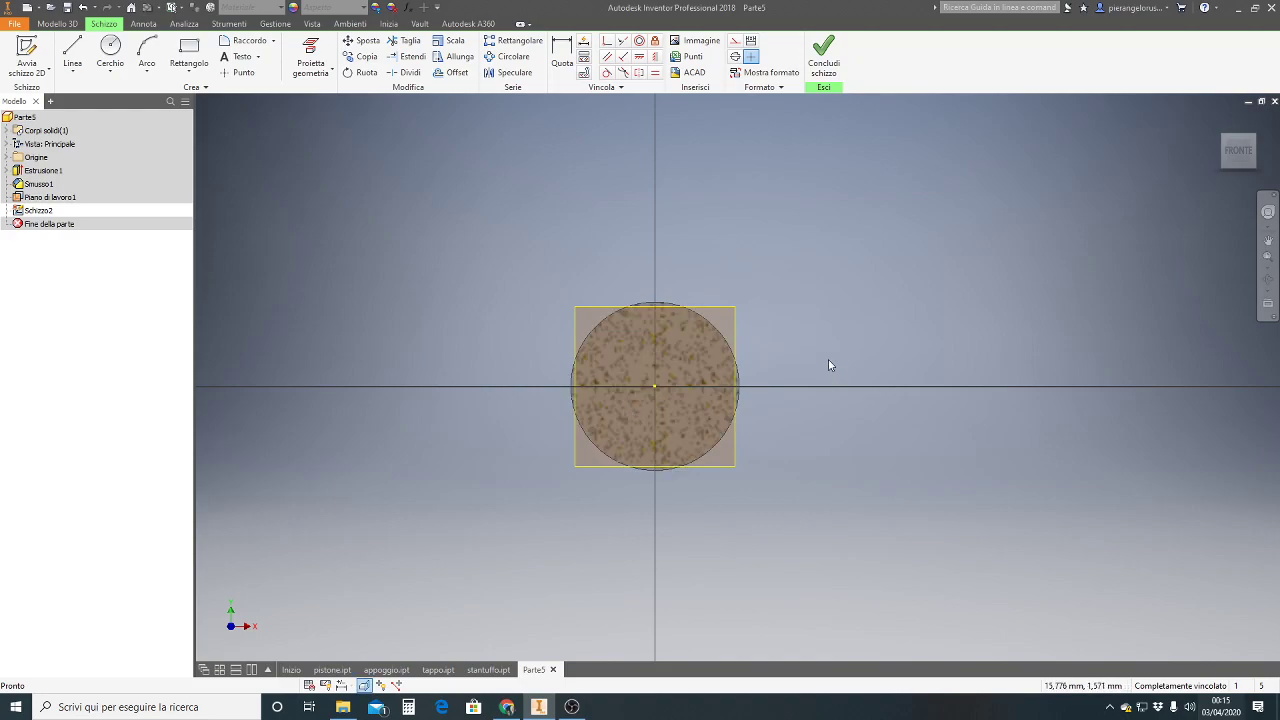
left_click(110, 50)
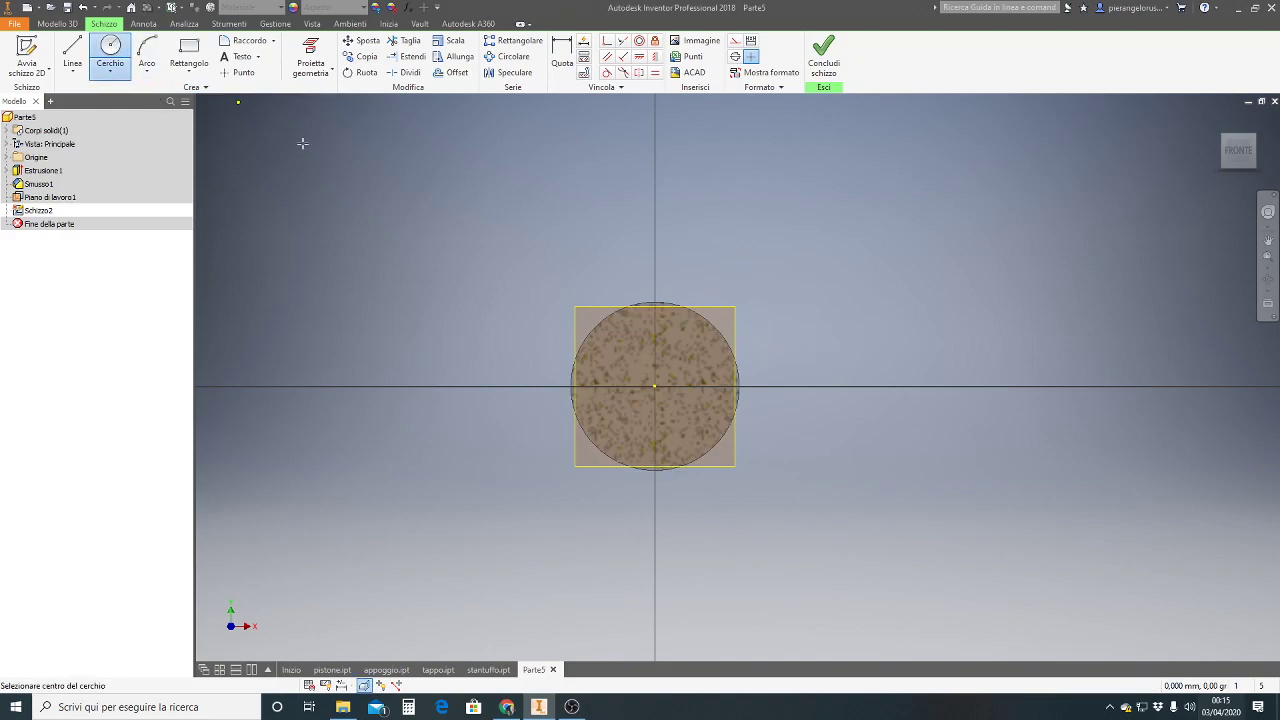
left_click(649, 436)
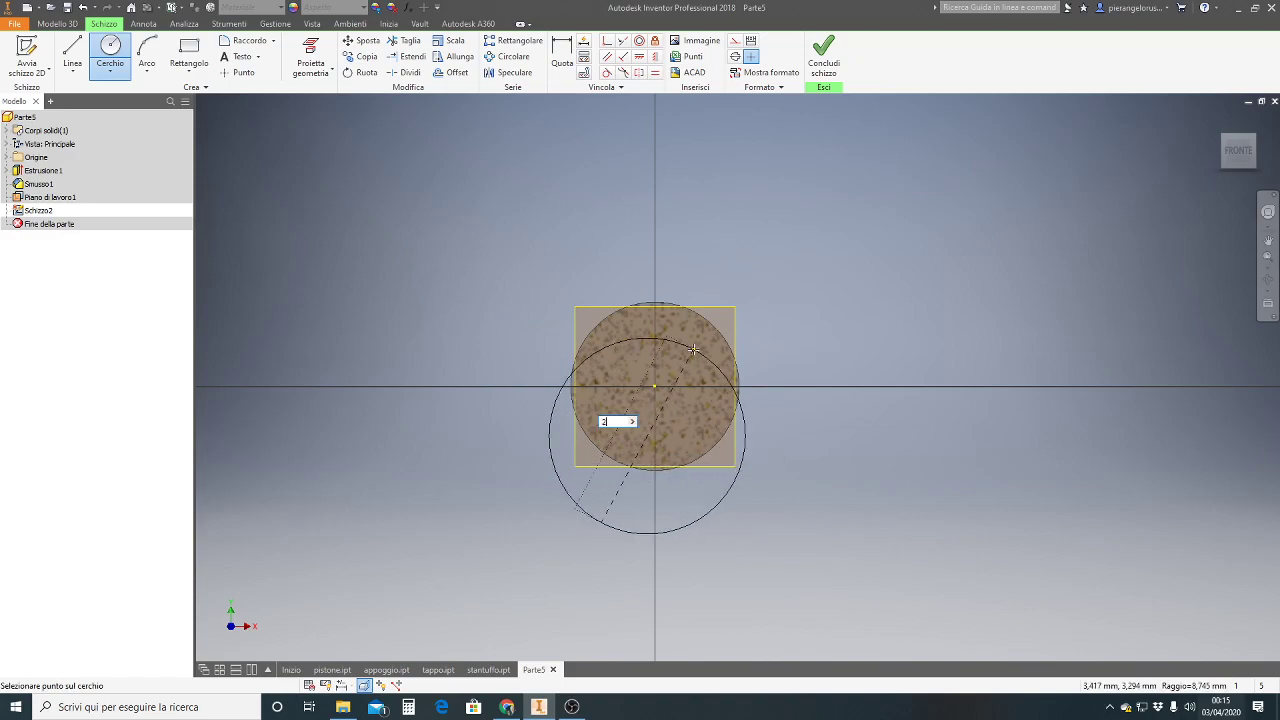
left_click(707, 320)
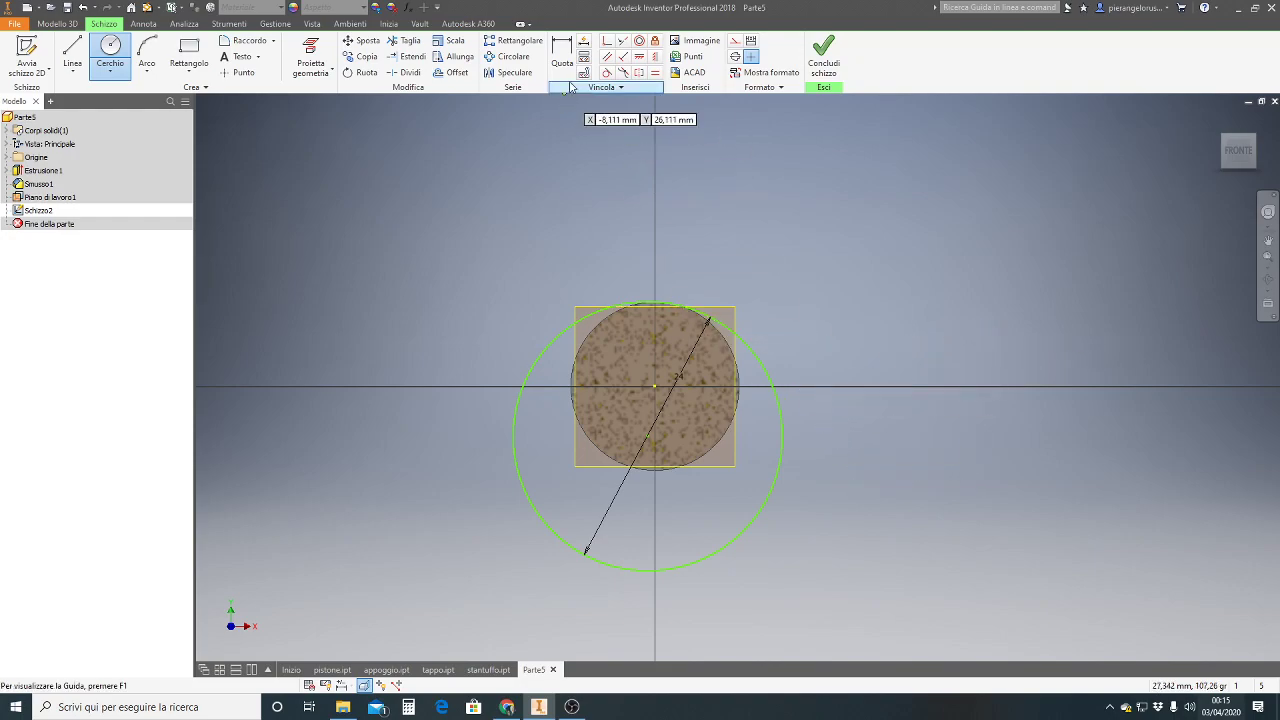
- Align the circle centre vertically with the origin and dimension its offset to 4.5 mm
key("i")
left_click(648, 436)
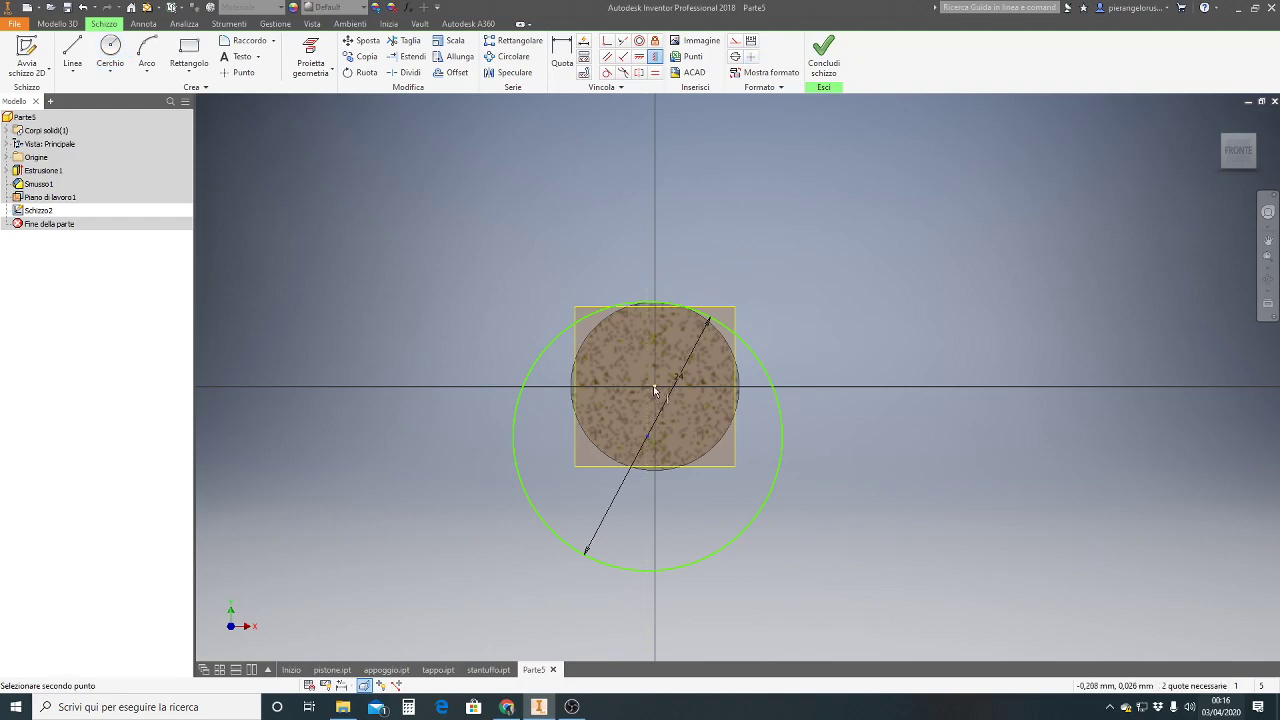
left_click(653, 390)
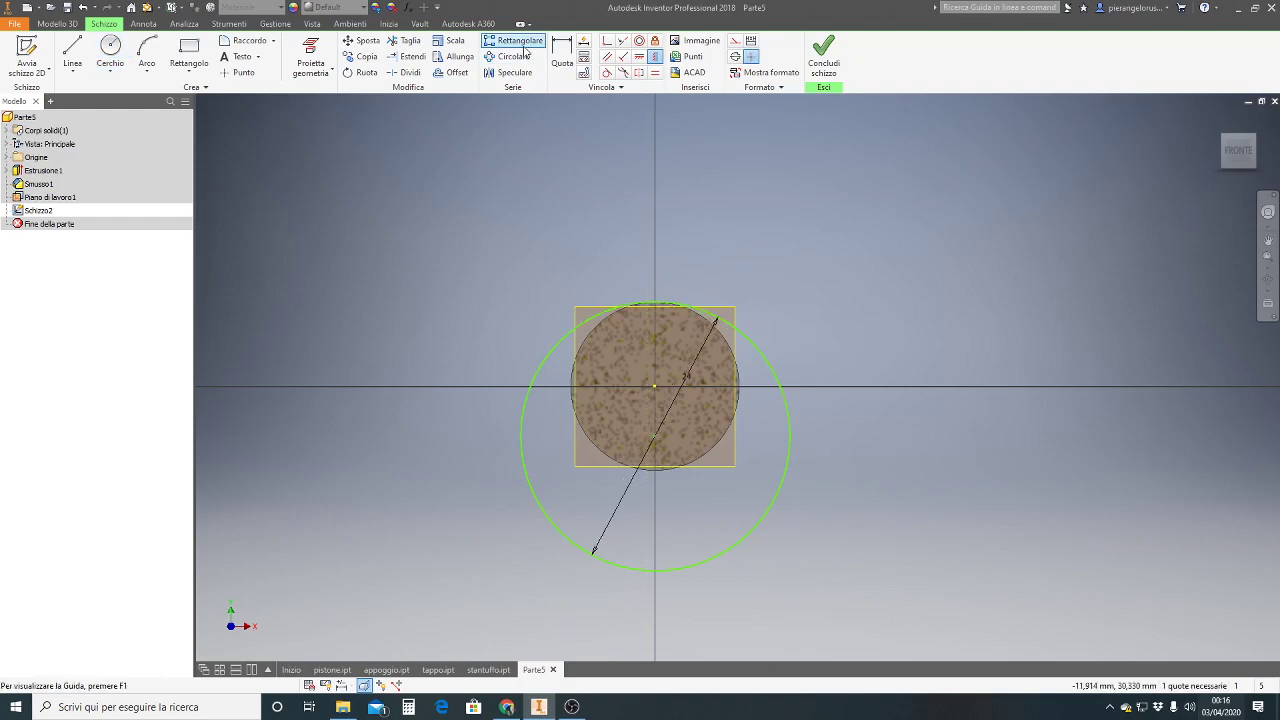
left_click(562, 55)
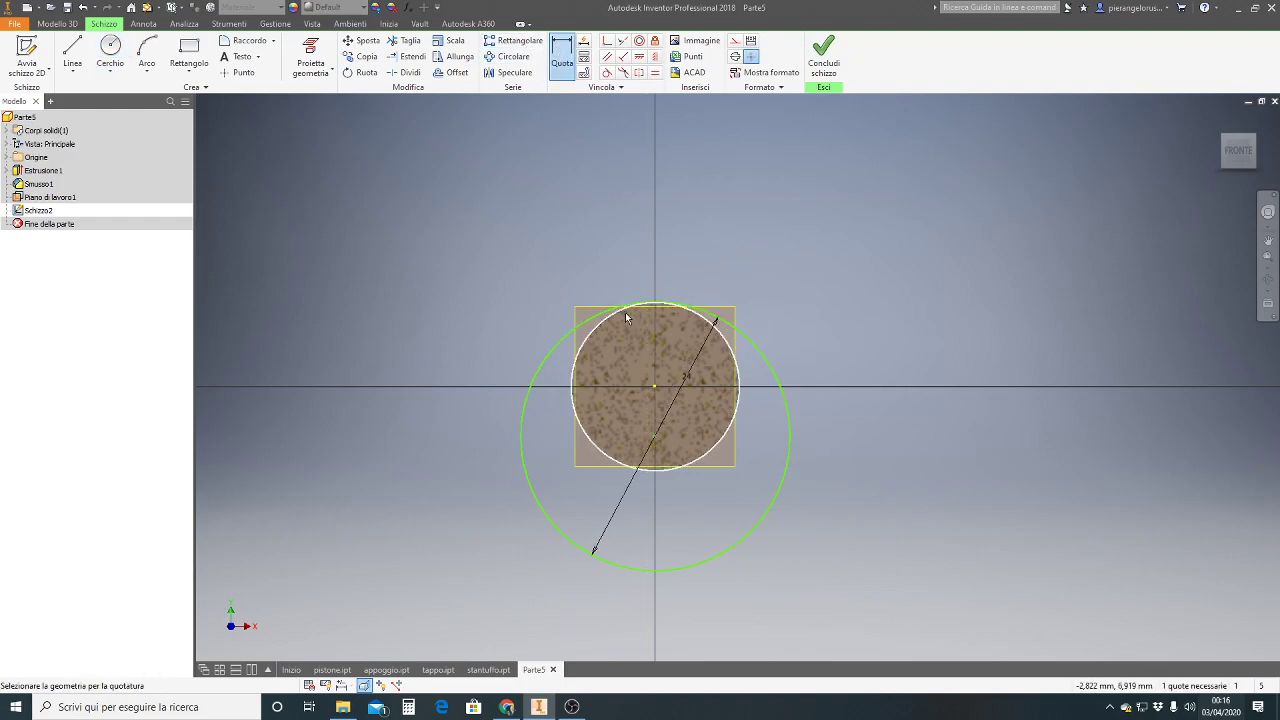
left_click(653, 385)
left_click(655, 437)
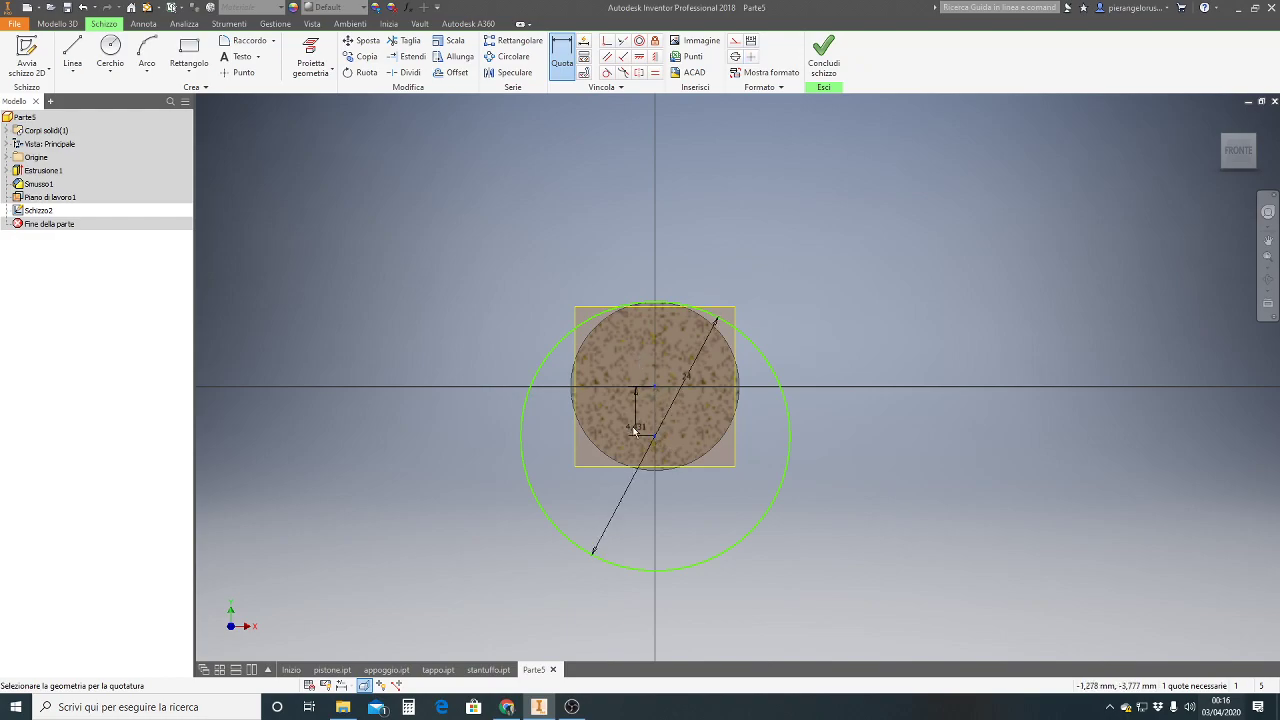
left_click(466, 430)
left_click(472, 430)
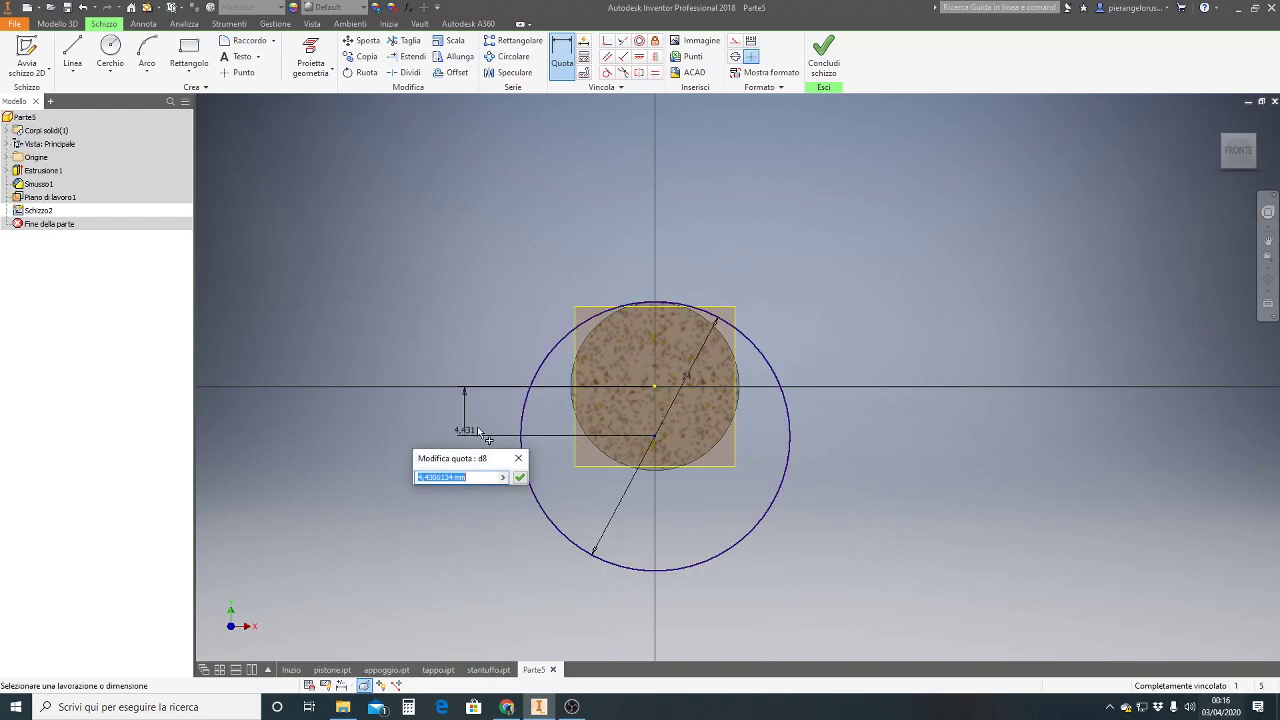
type("4")
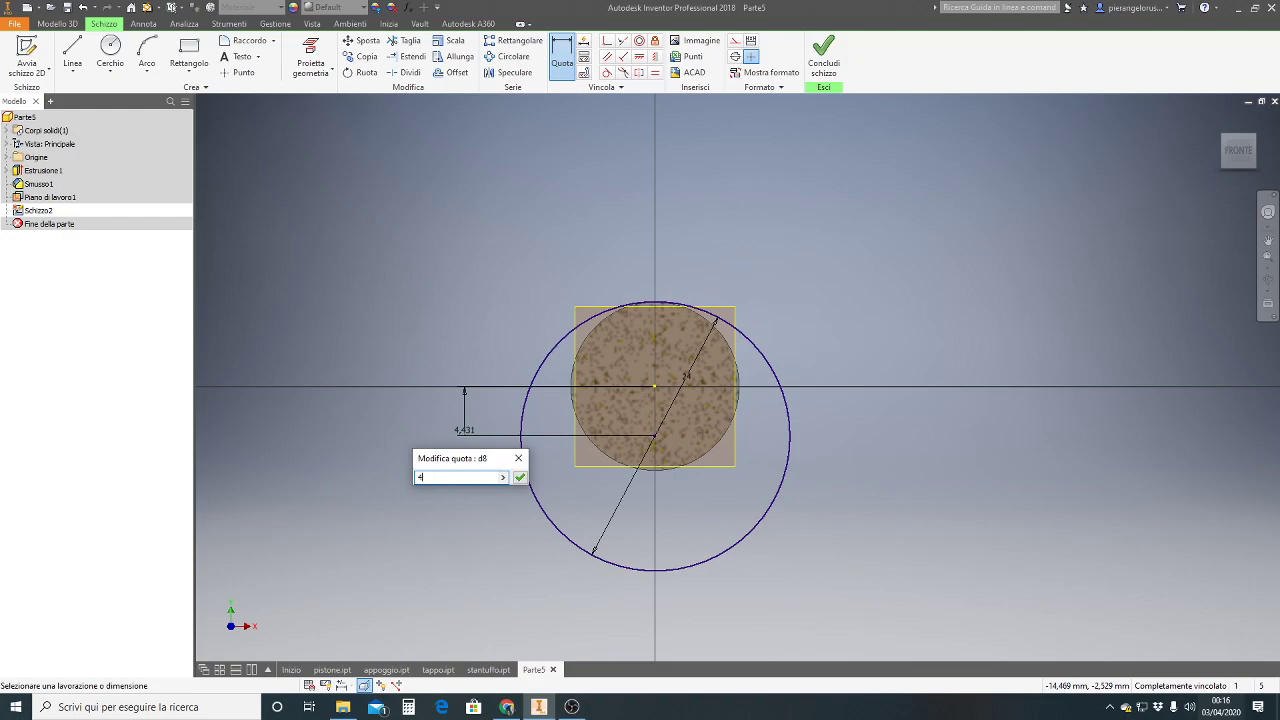
type(",5")
key("Return")
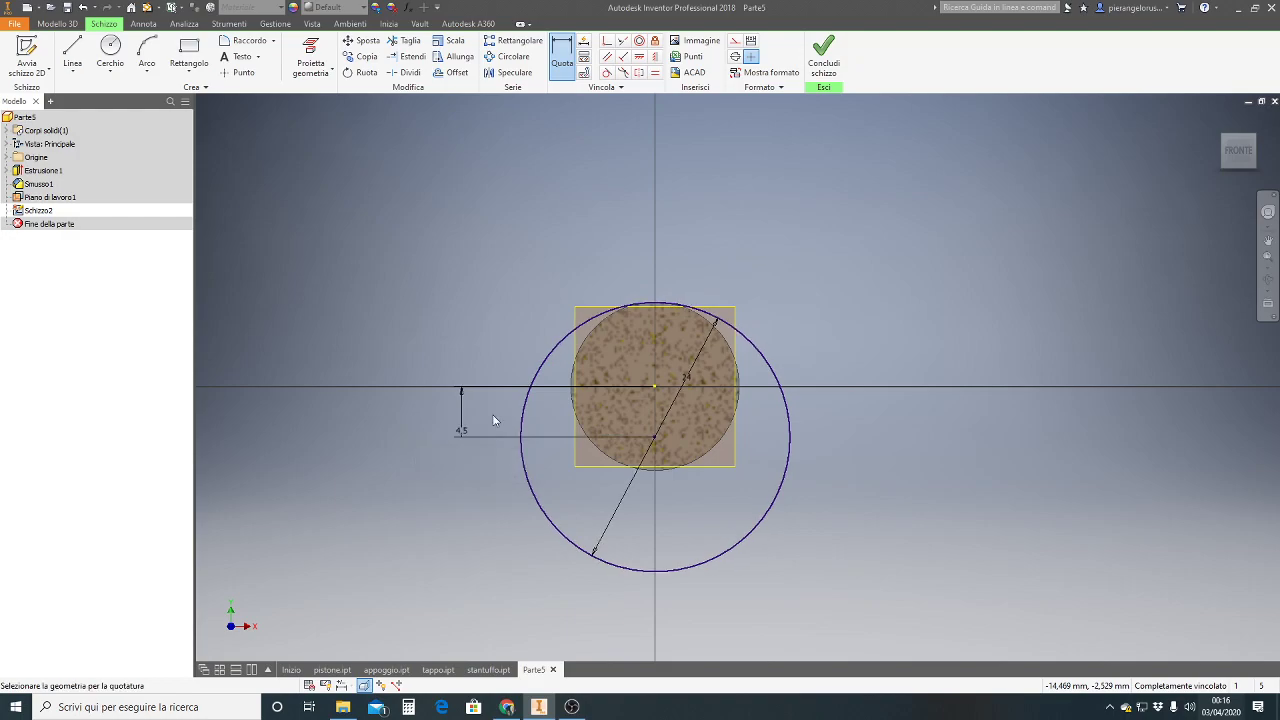
scroll(700, 295, "up", 5)
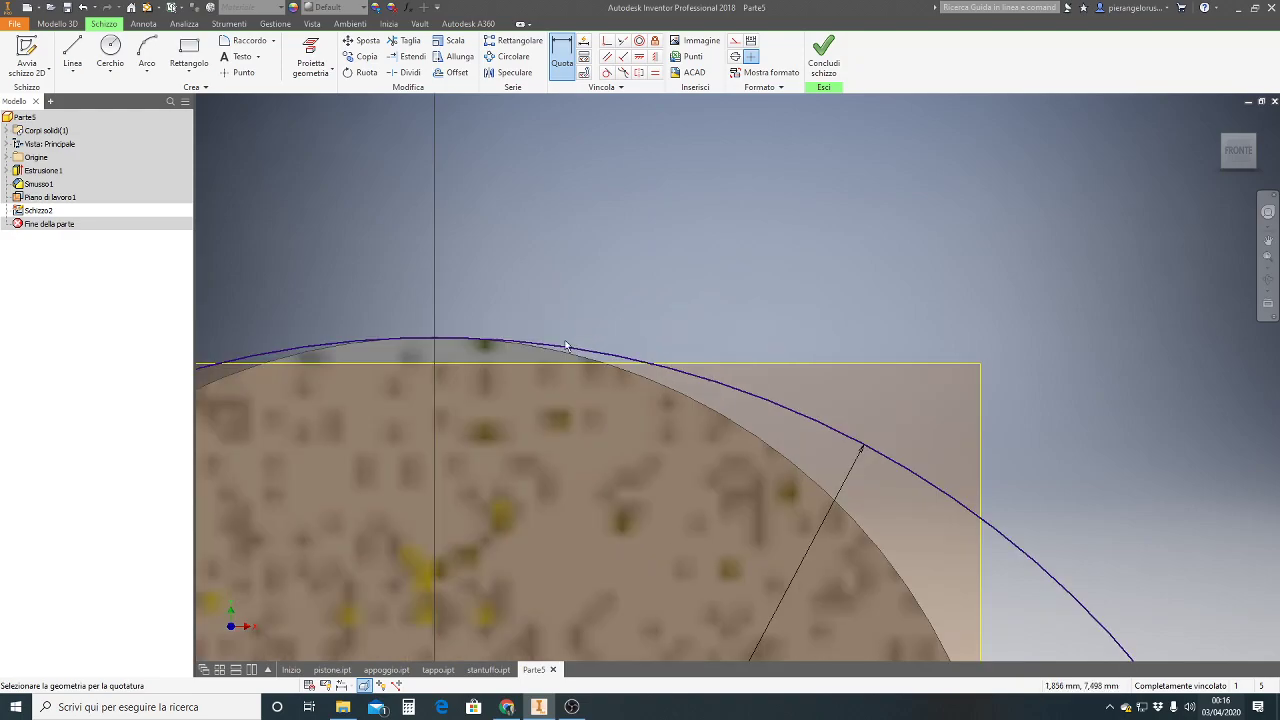
scroll(476, 340, "down", 4)
mouse_move(635, 295)
middle_mouse_down()
mouse_move(855, 212)
mouse_move(866, 193)
middle_mouse_up()
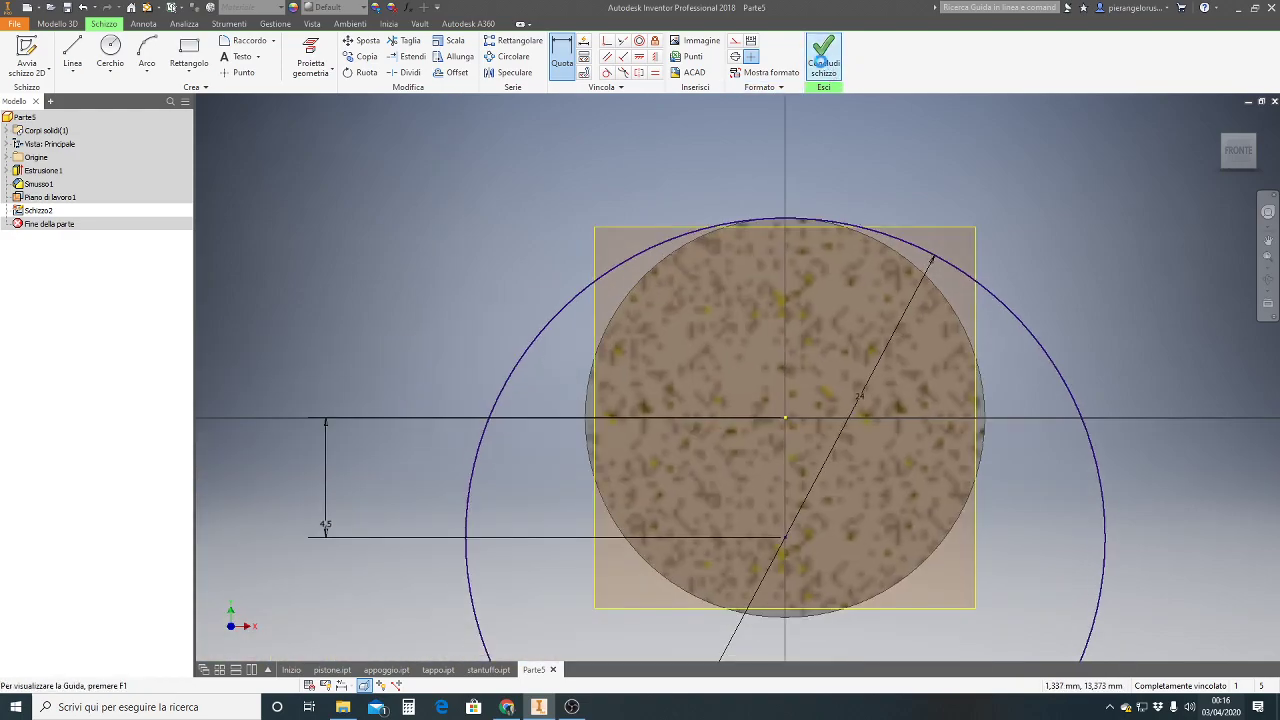
left_click(822, 62)
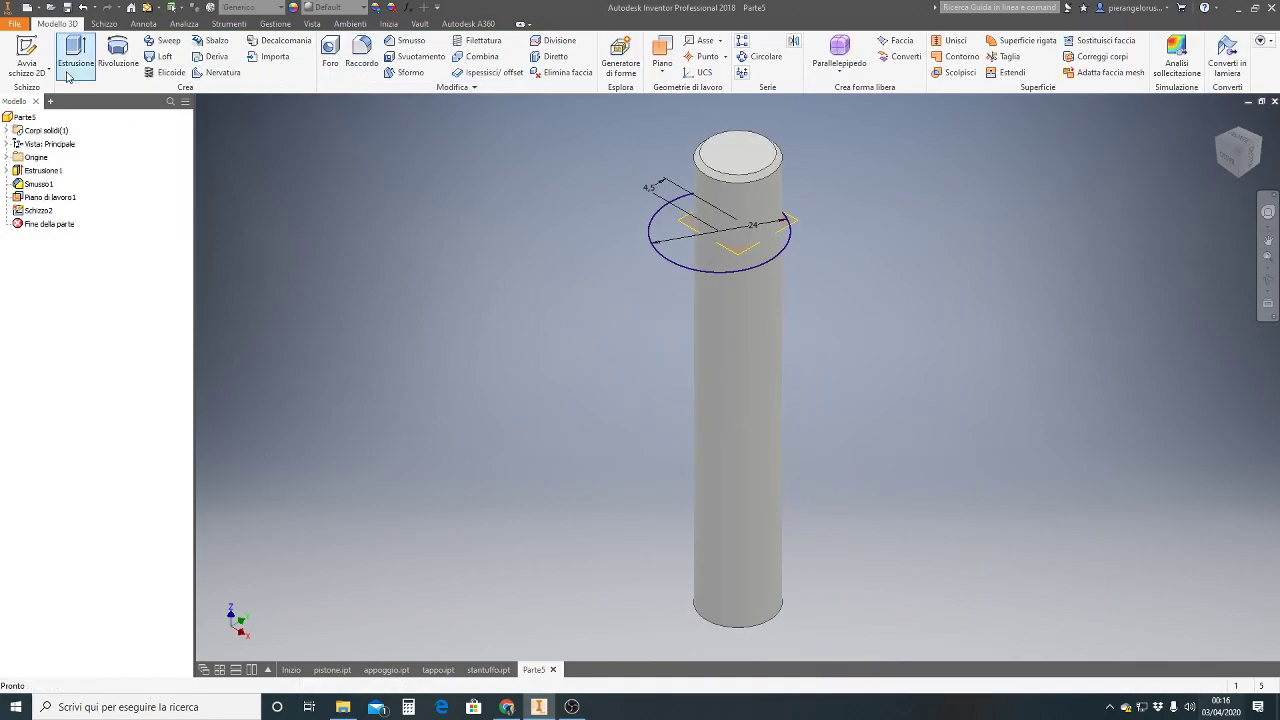
- Extrude the ø24 collar circle 18 mm downward as Estrusione2
left_click(68, 77)
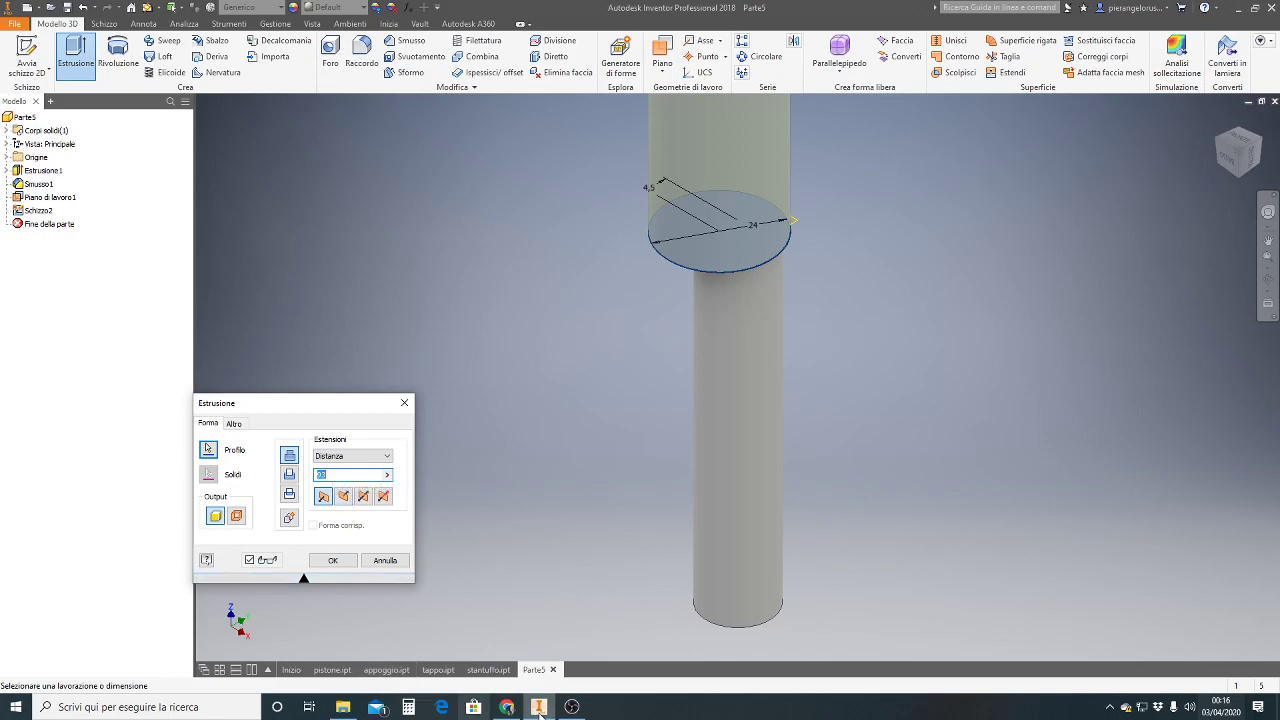
left_click(508, 707)
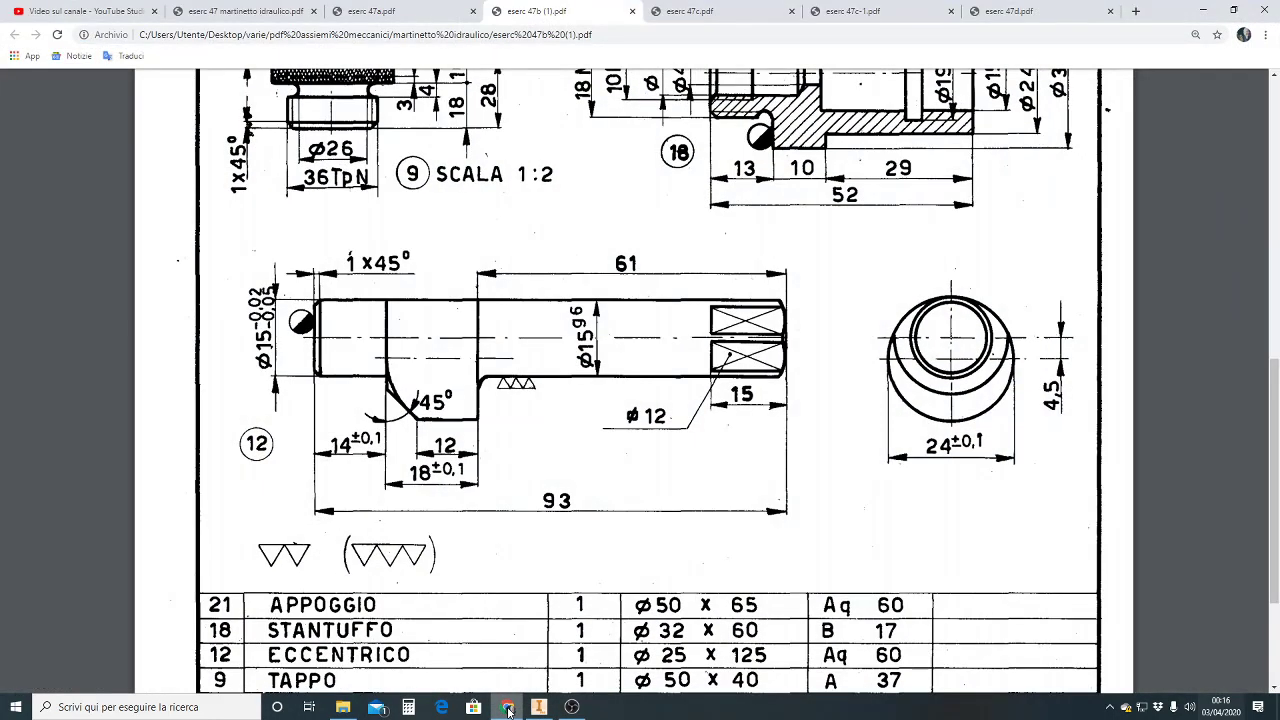
left_click(508, 707)
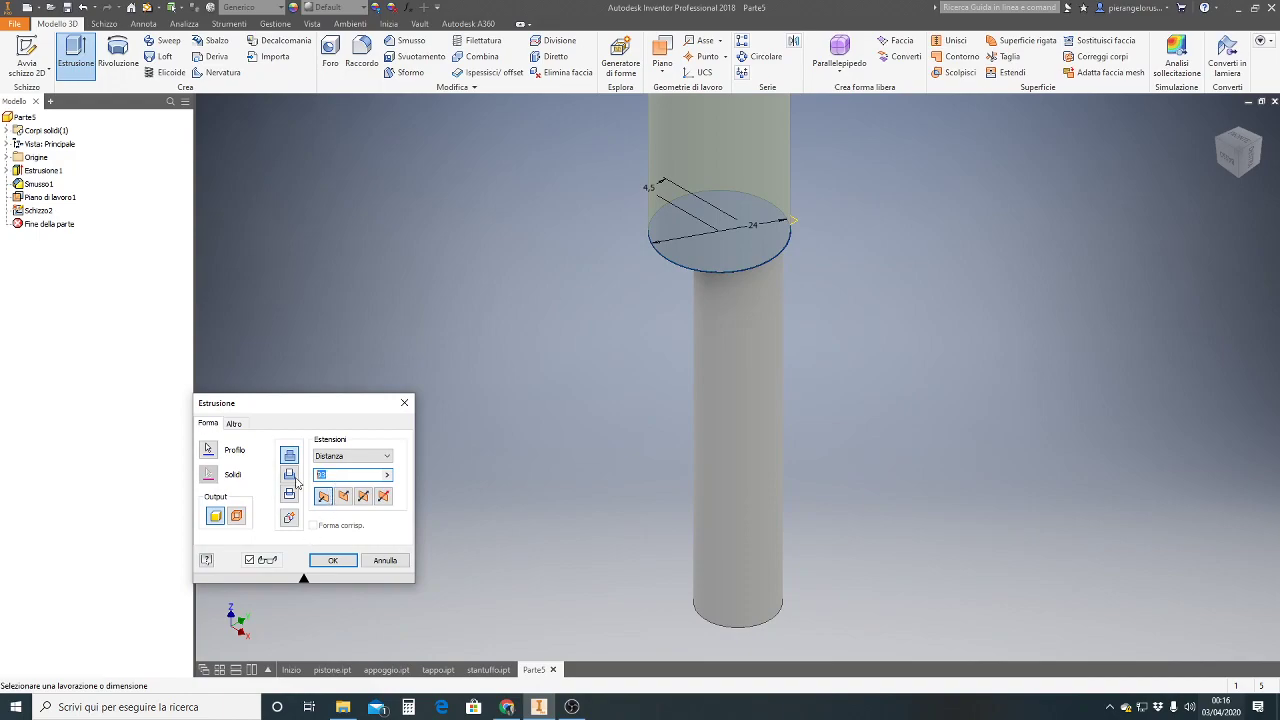
type("18")
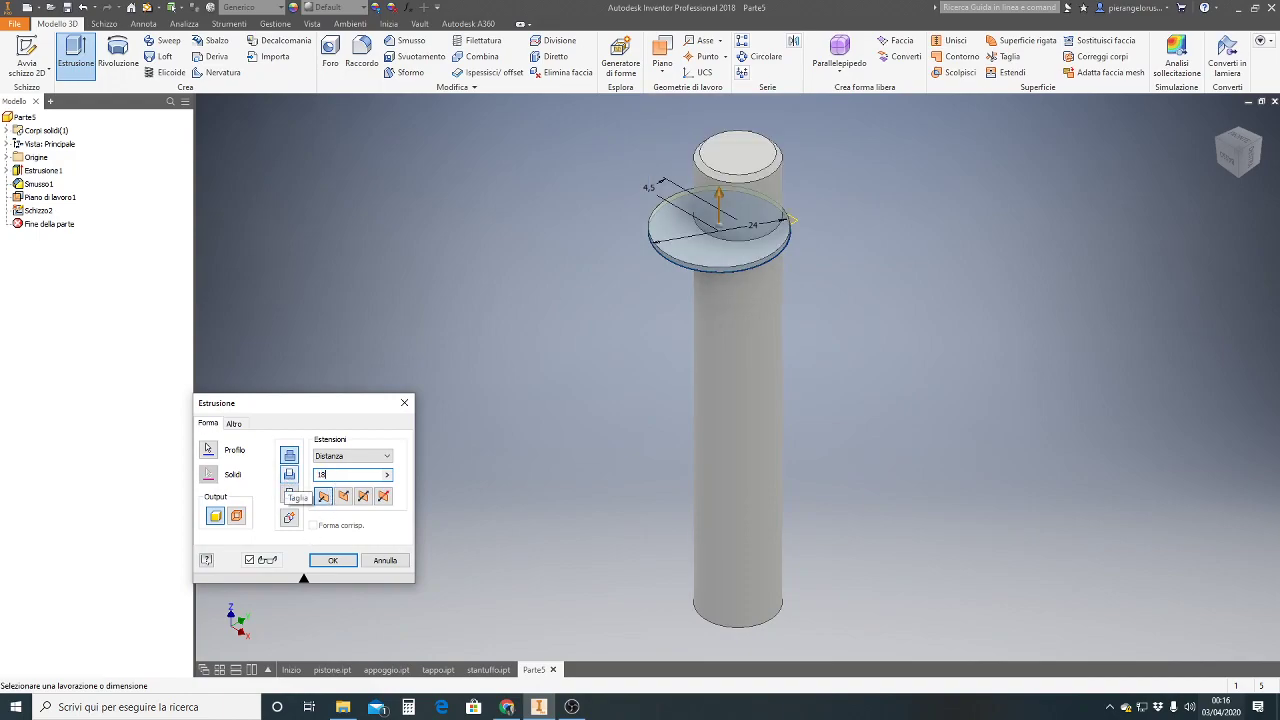
left_click(343, 496)
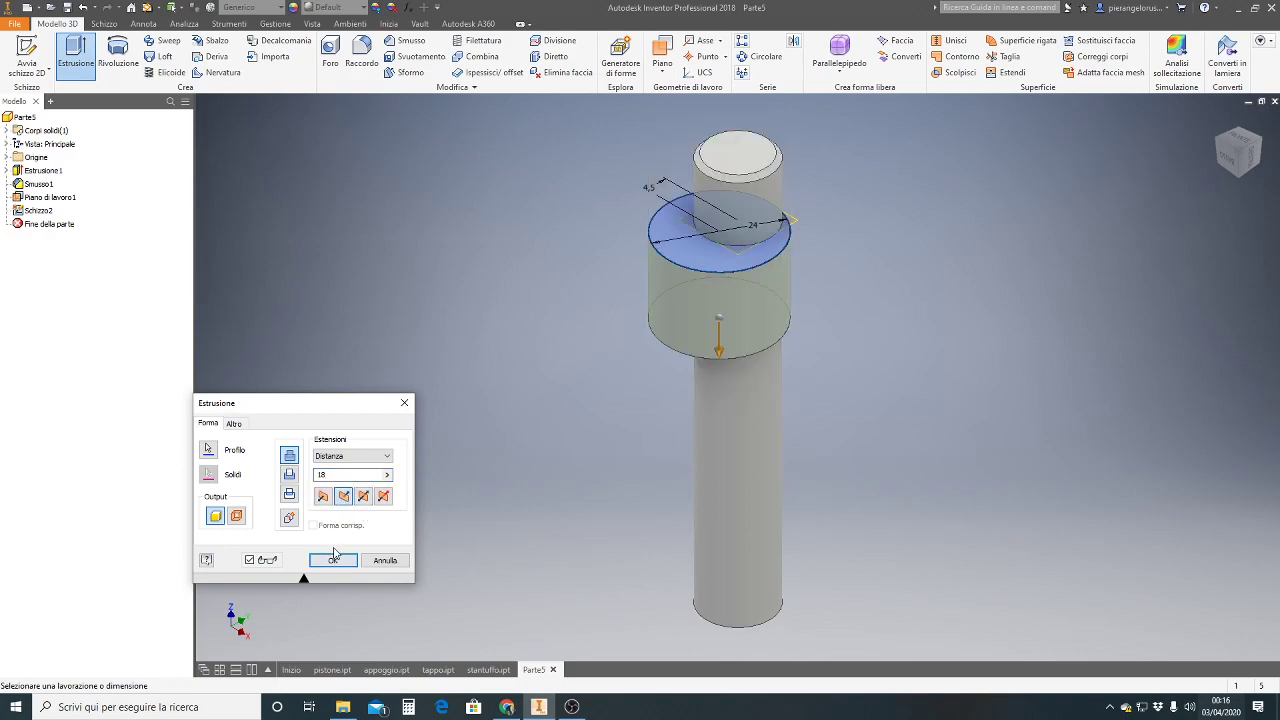
left_click(333, 560)
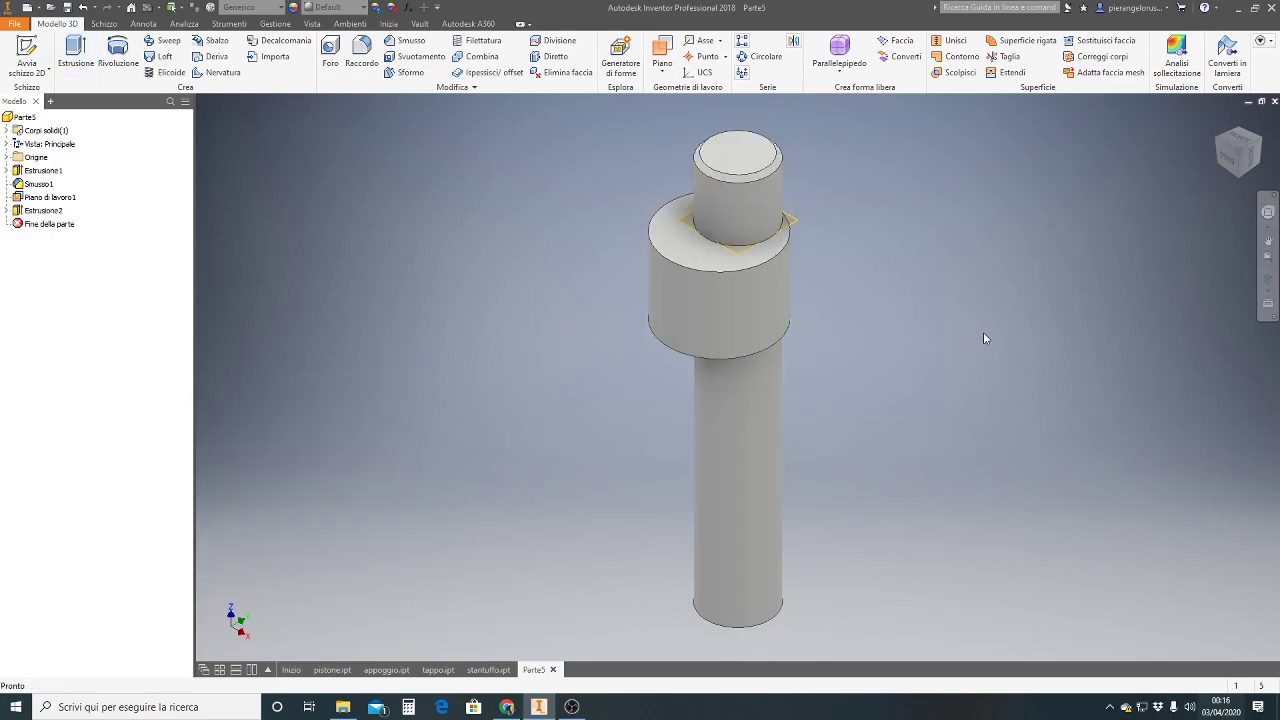
- Hide Piano di lavoro1 and set the part material to Acciaio inossidabile
right_click(21, 200)
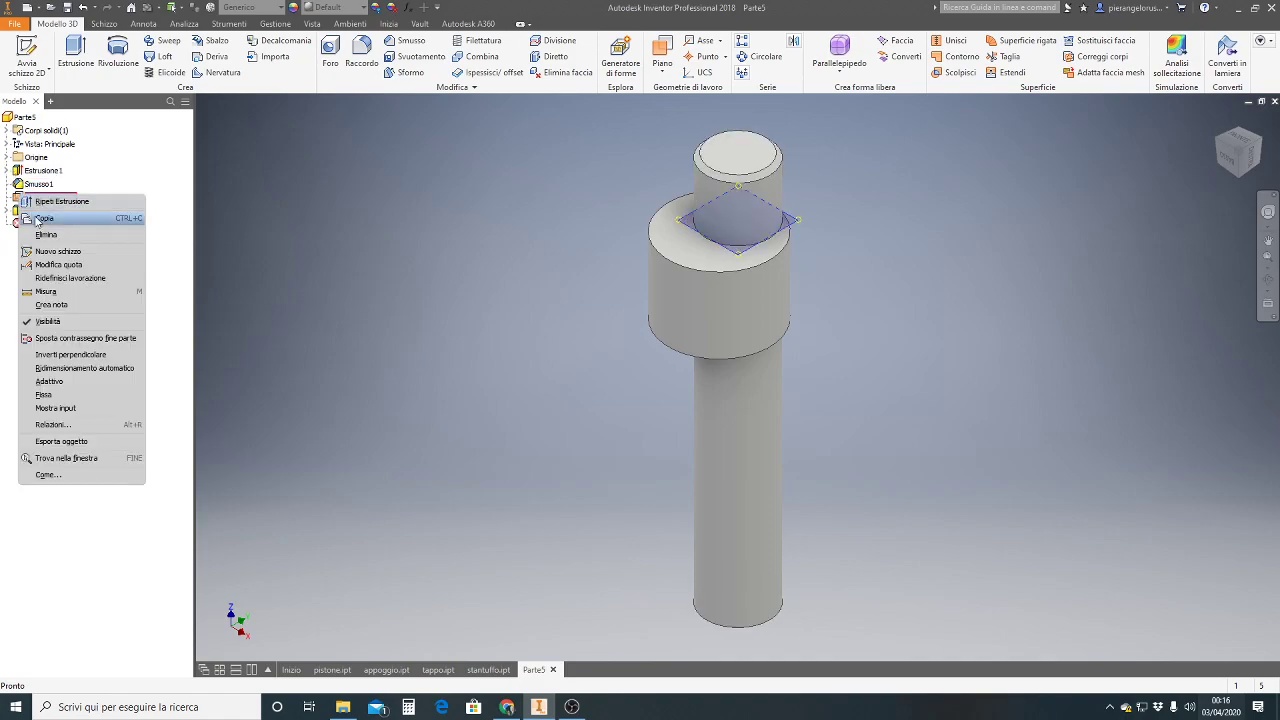
left_click(44, 322)
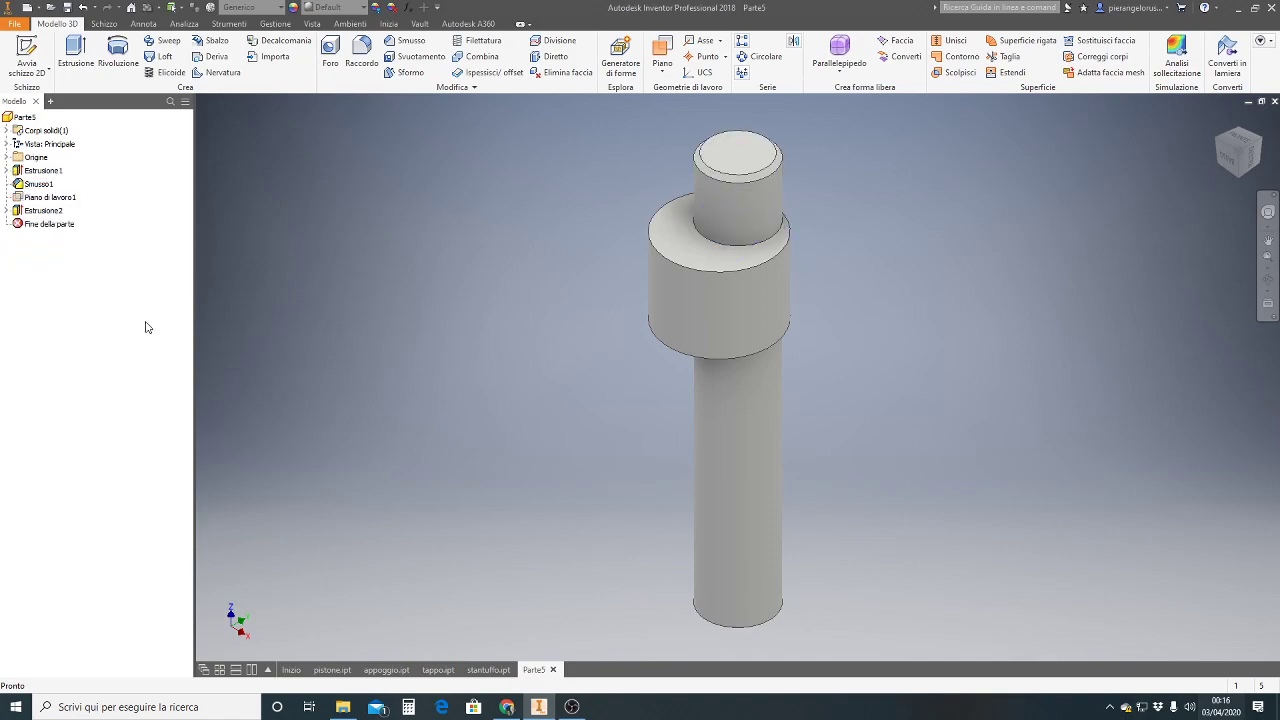
left_click(250, 7)
scroll(234, 75, "up", 4)
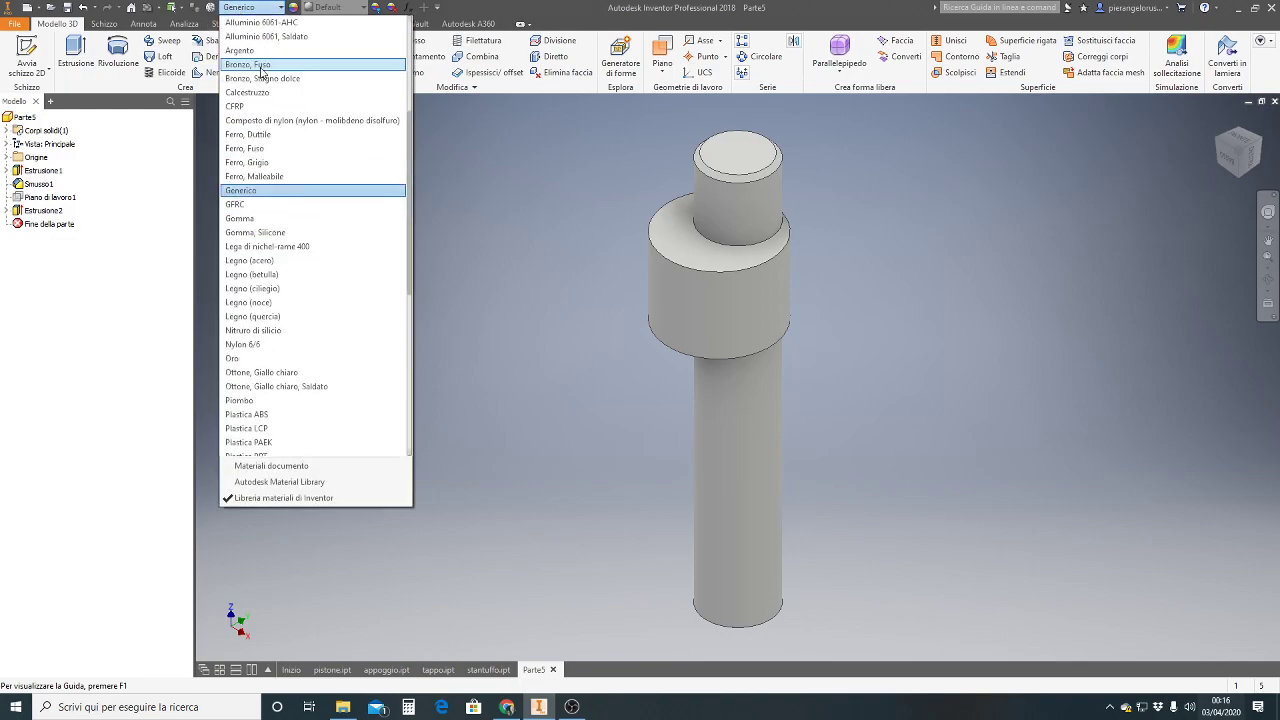
scroll(240, 65, "up", 5)
left_click(256, 37)
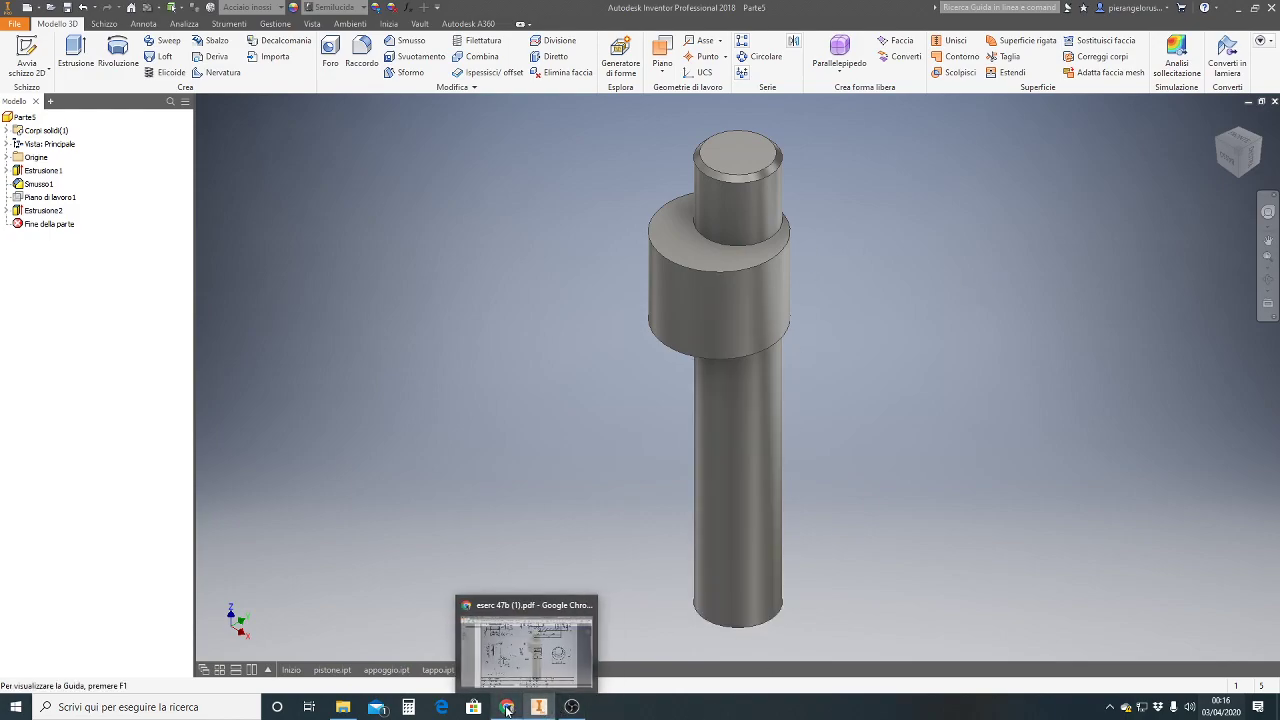
mouse_move(507, 707)
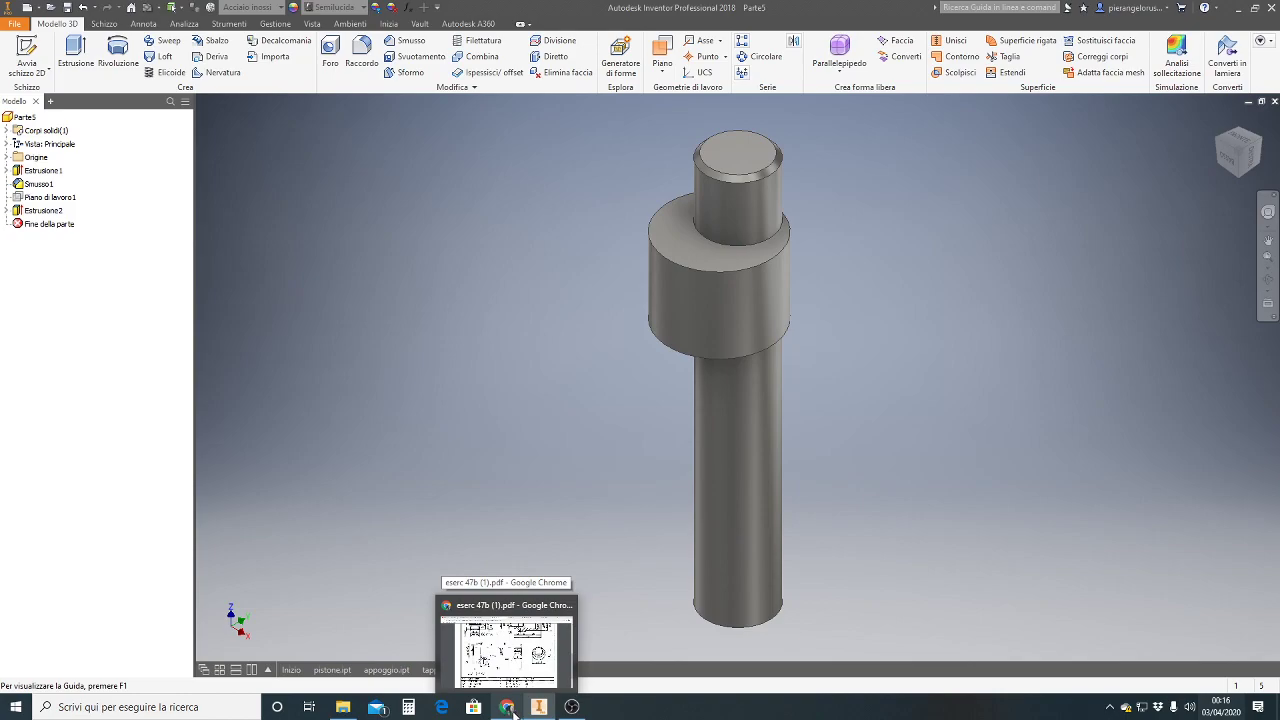
- Review the 45° cut detail on the drawing and start a new 2D sketch
left_click(508, 655)
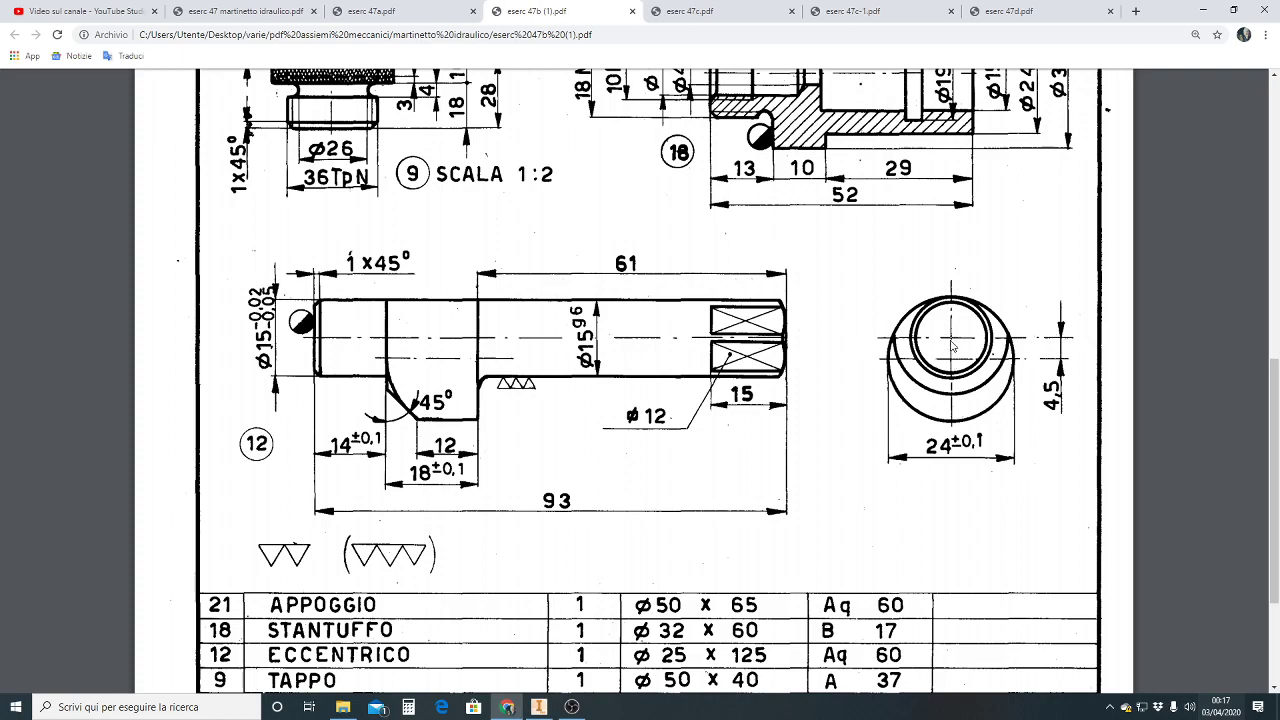
left_click(540, 707)
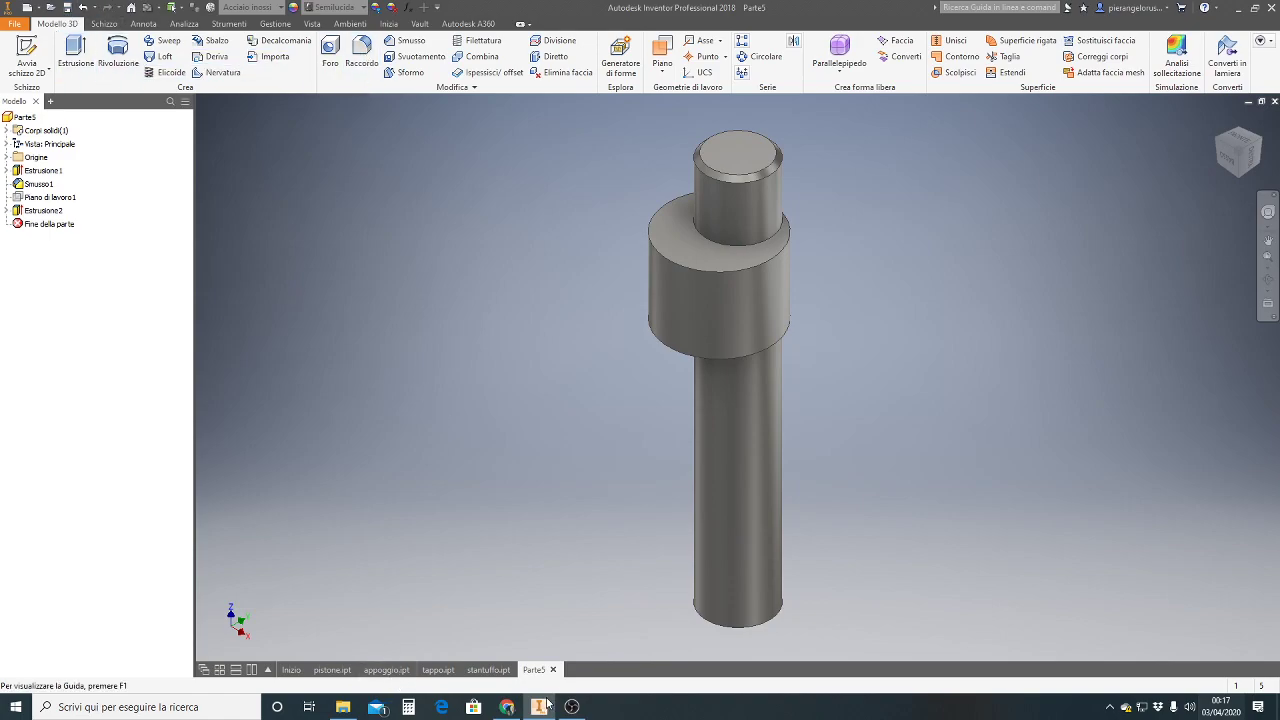
left_click(507, 707)
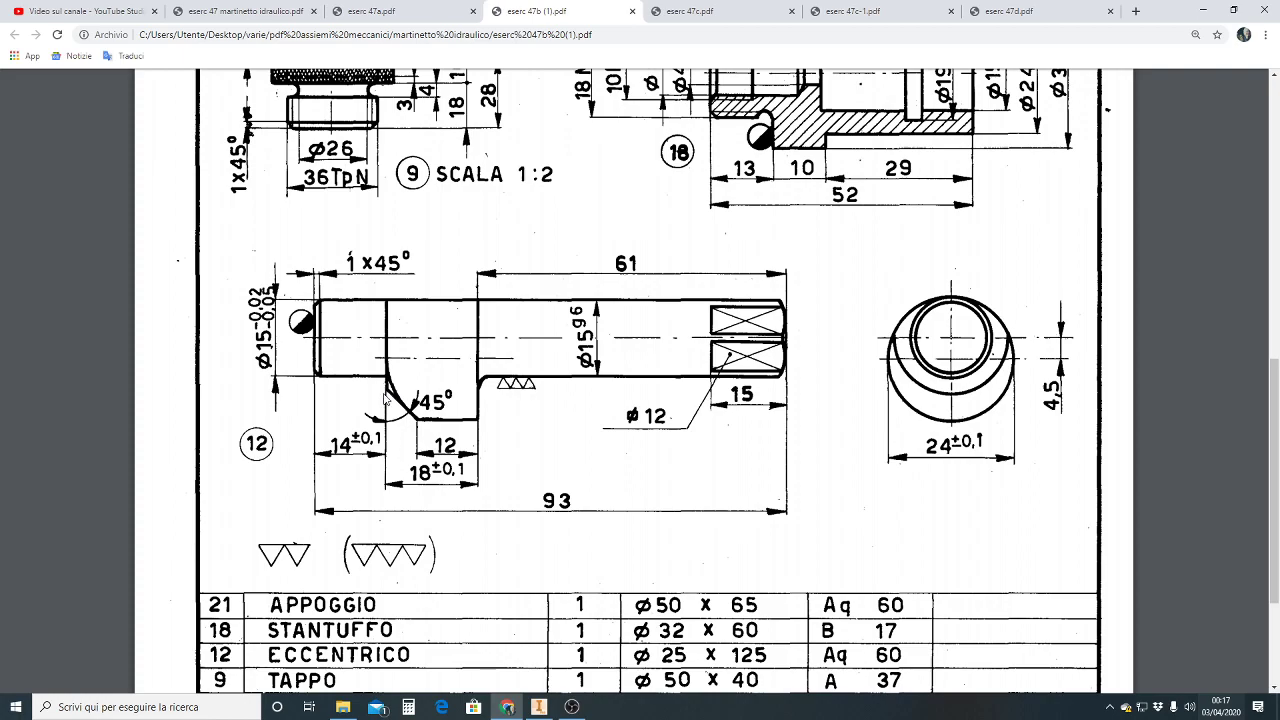
left_click(548, 709)
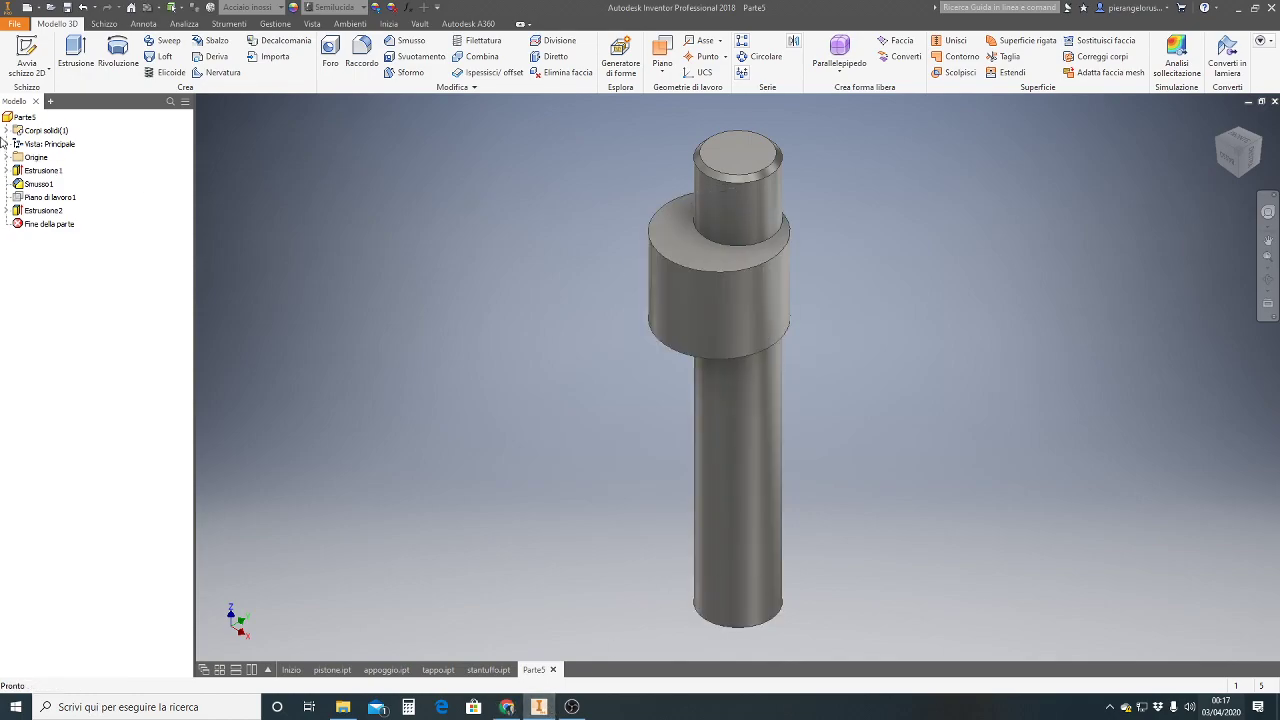
left_click(27, 55)
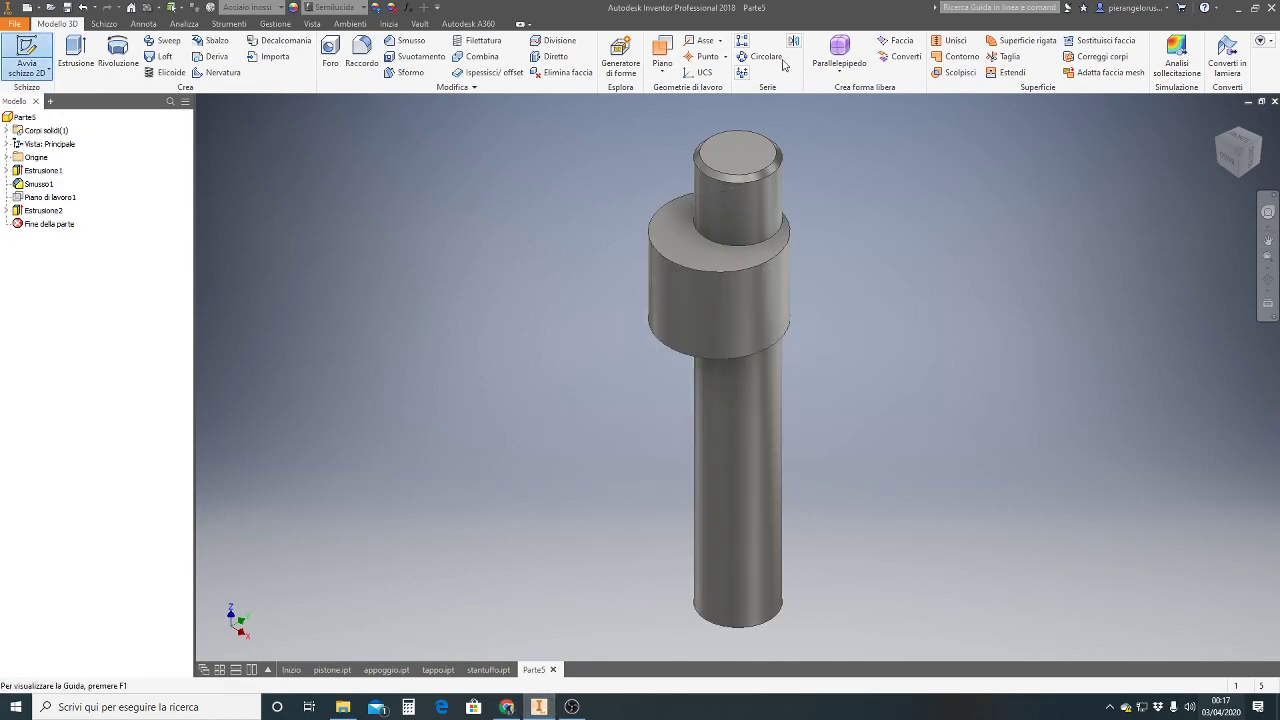
- Start a sketch on the YZ plane, slice the part, and project the collar's outline
left_click(6, 157)
left_click(33, 171)
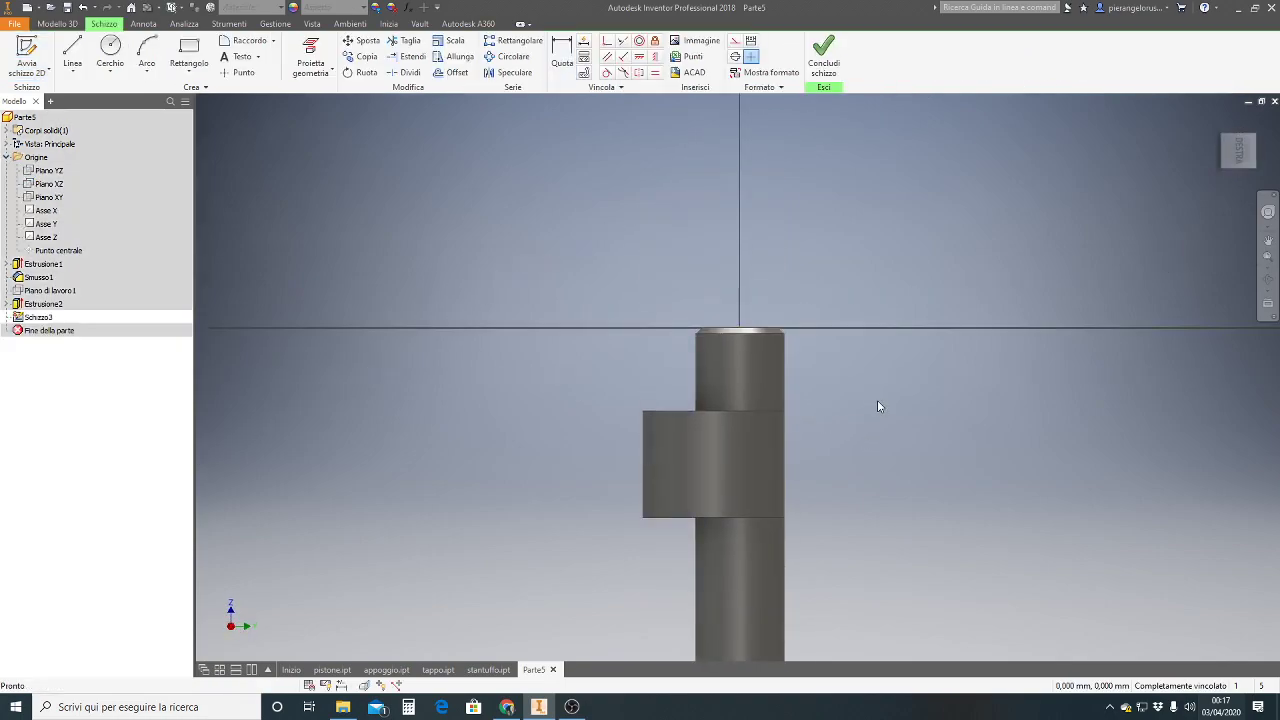
key("F7")
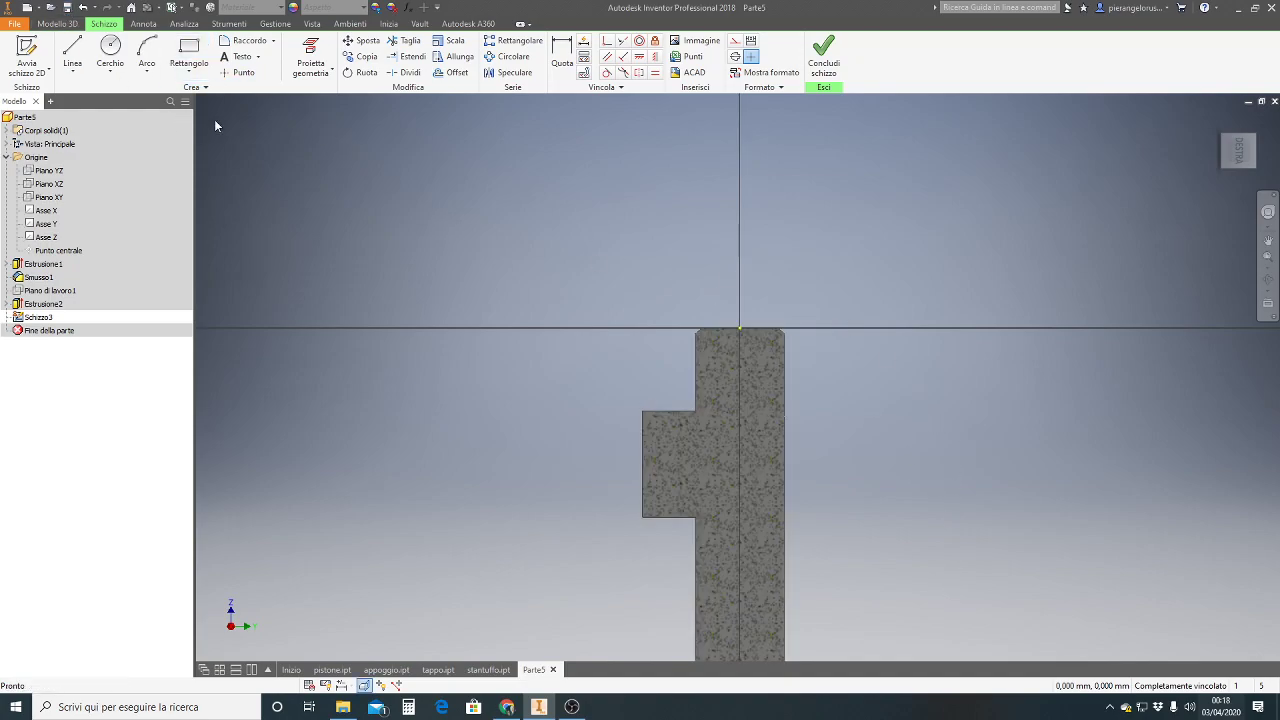
left_click(303, 76)
left_click(335, 92)
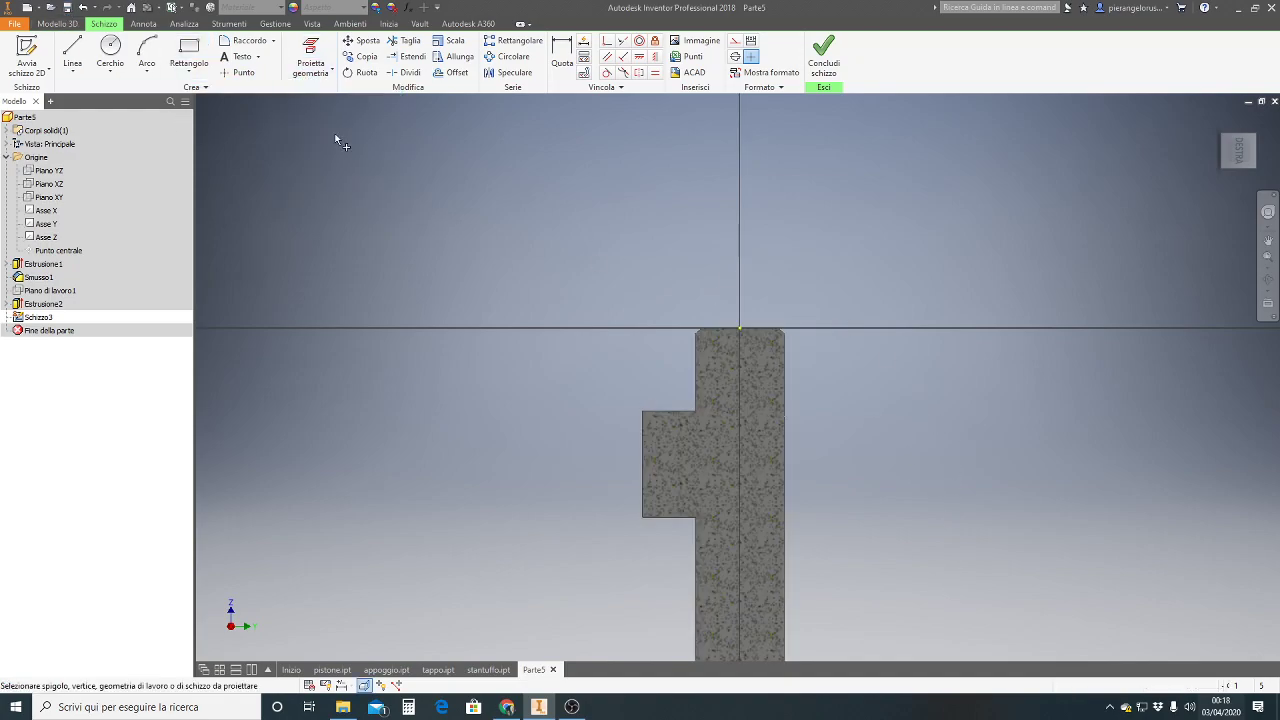
left_click(650, 433)
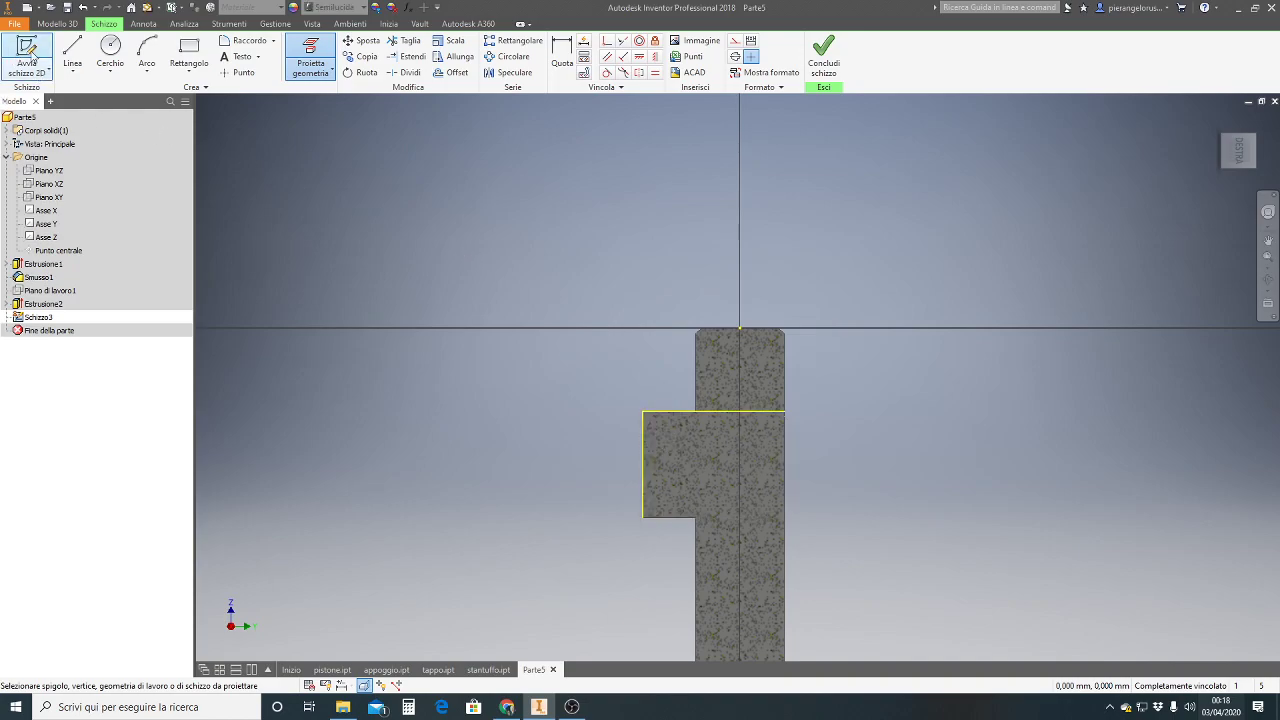
- Draw an angled line across the collar's top outer corner and trim its upper overhang
left_click(72, 50)
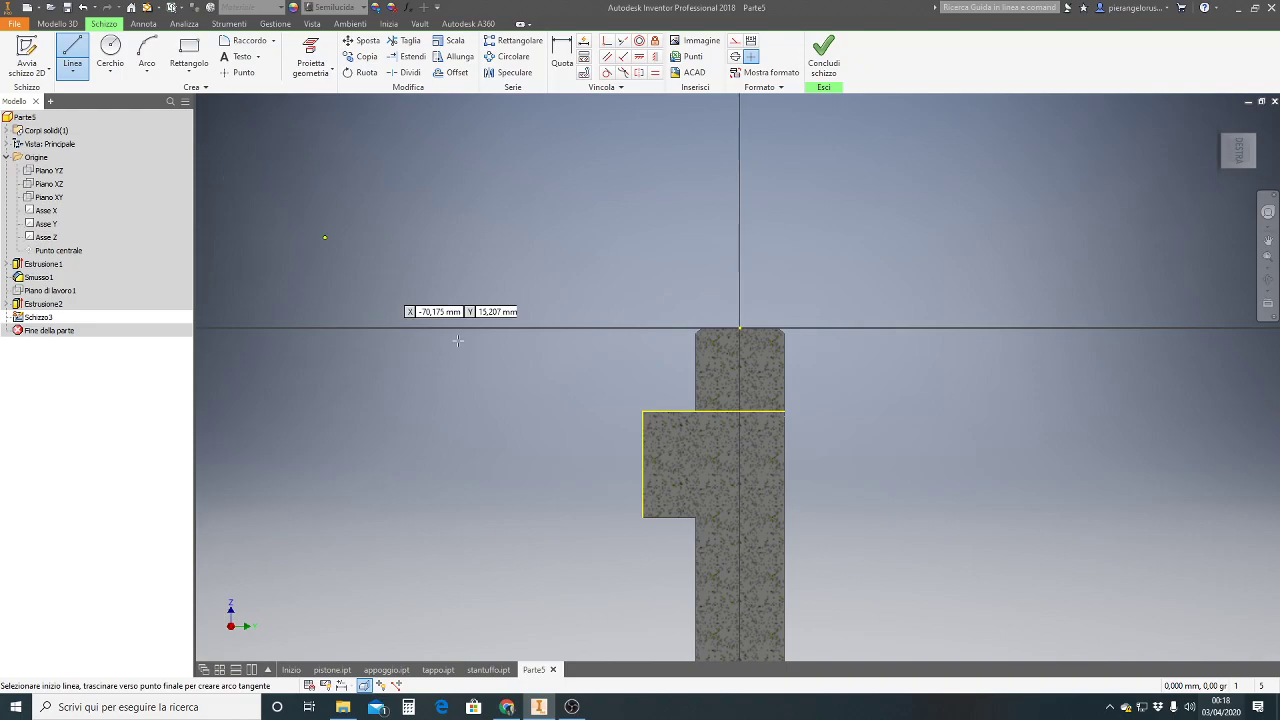
left_click(624, 468)
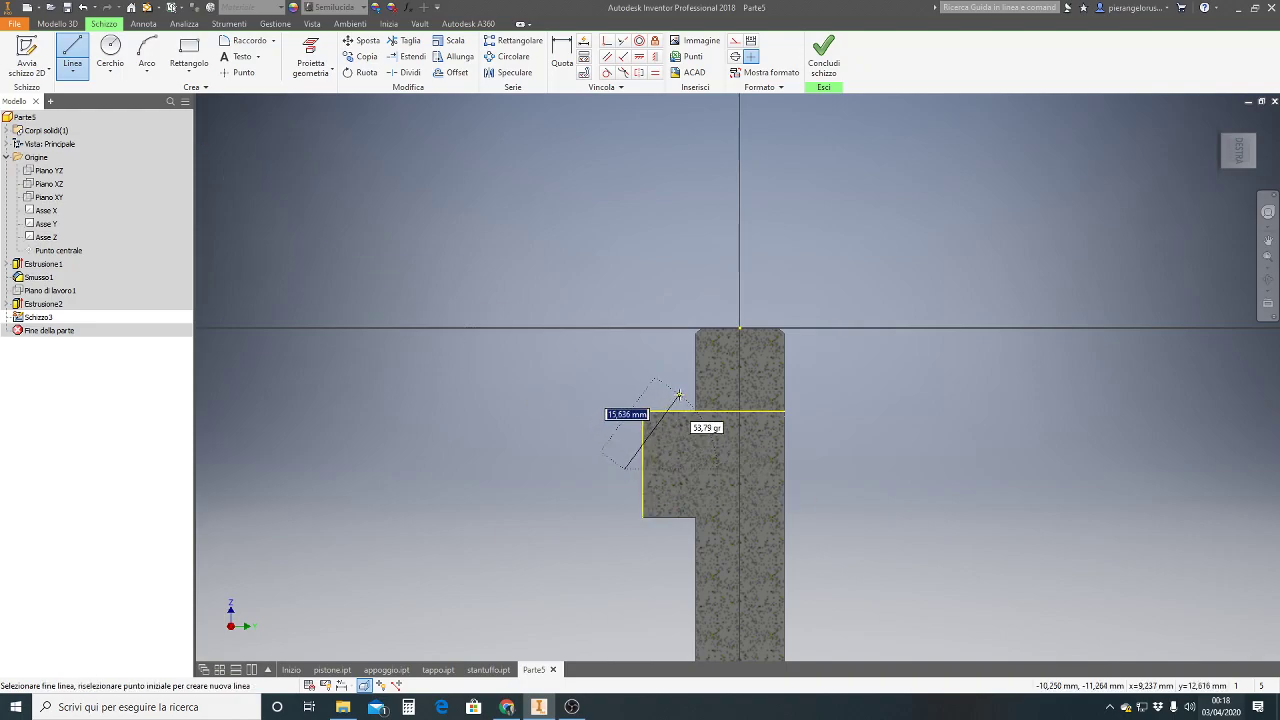
left_click(679, 396)
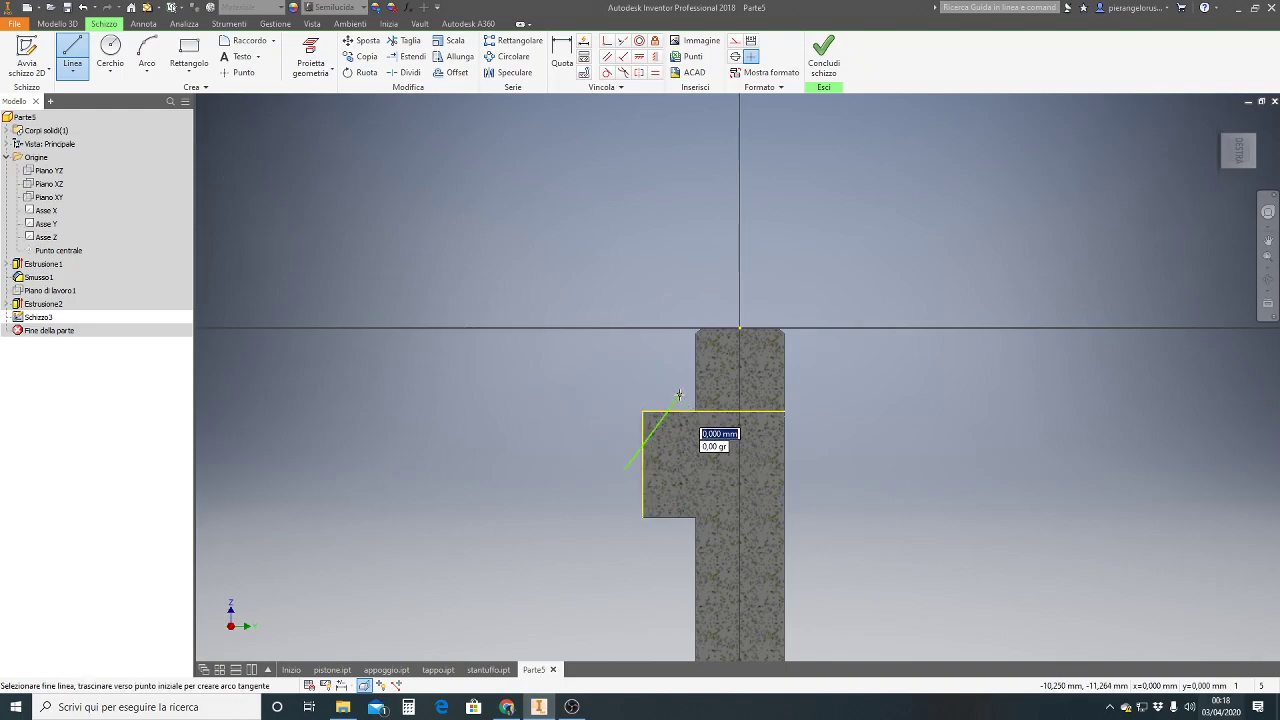
key("Escape")
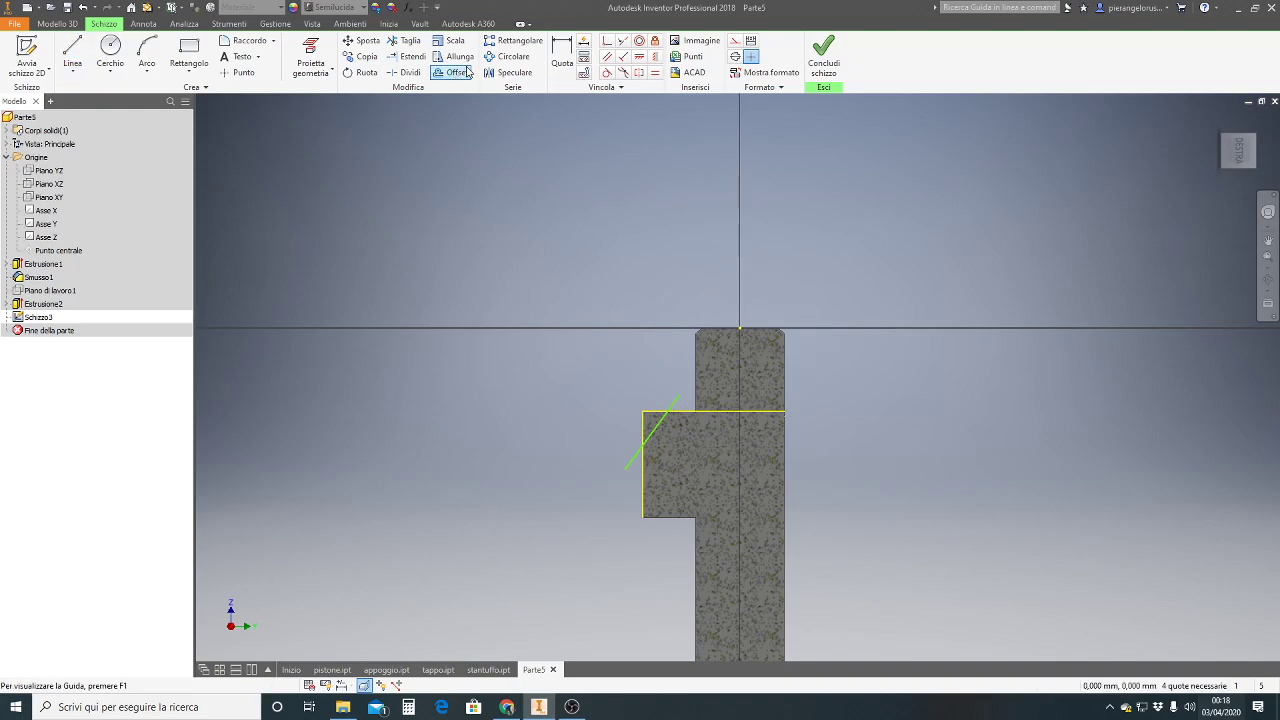
left_click(408, 40)
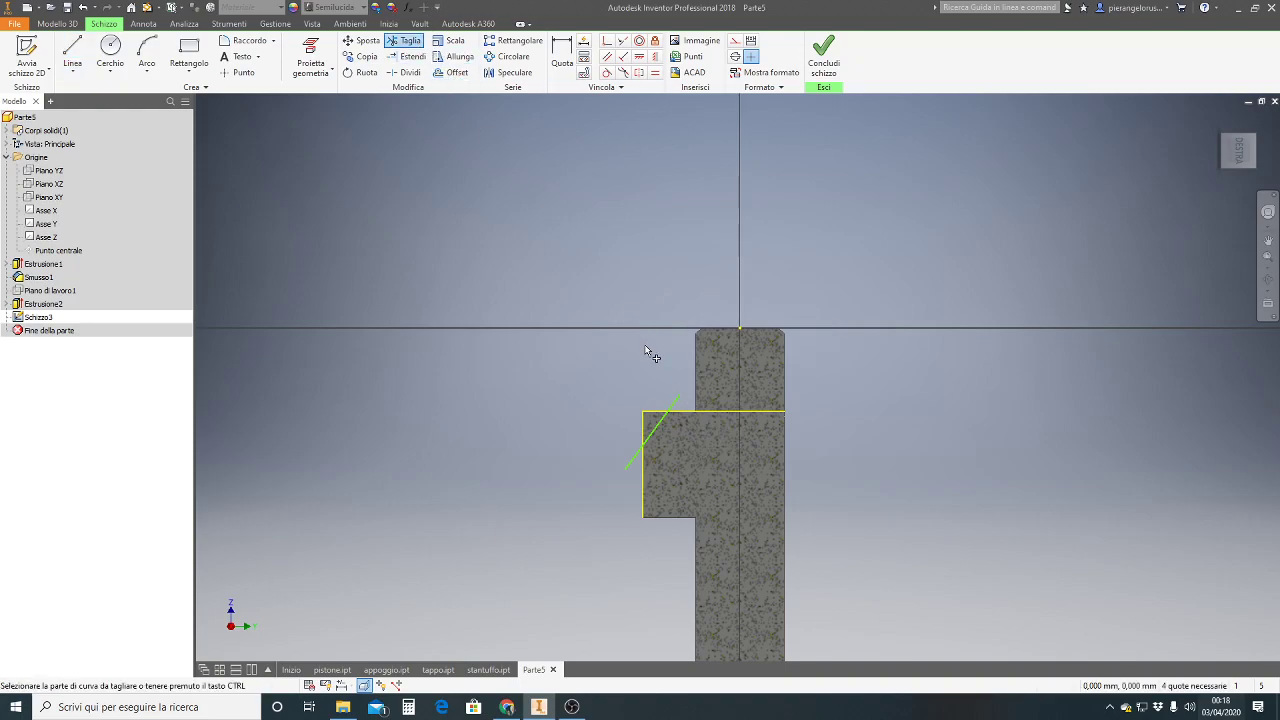
left_click(674, 404)
- Close the triangle with lines along the collar's top edge back to the angled line's base
left_click(72, 50)
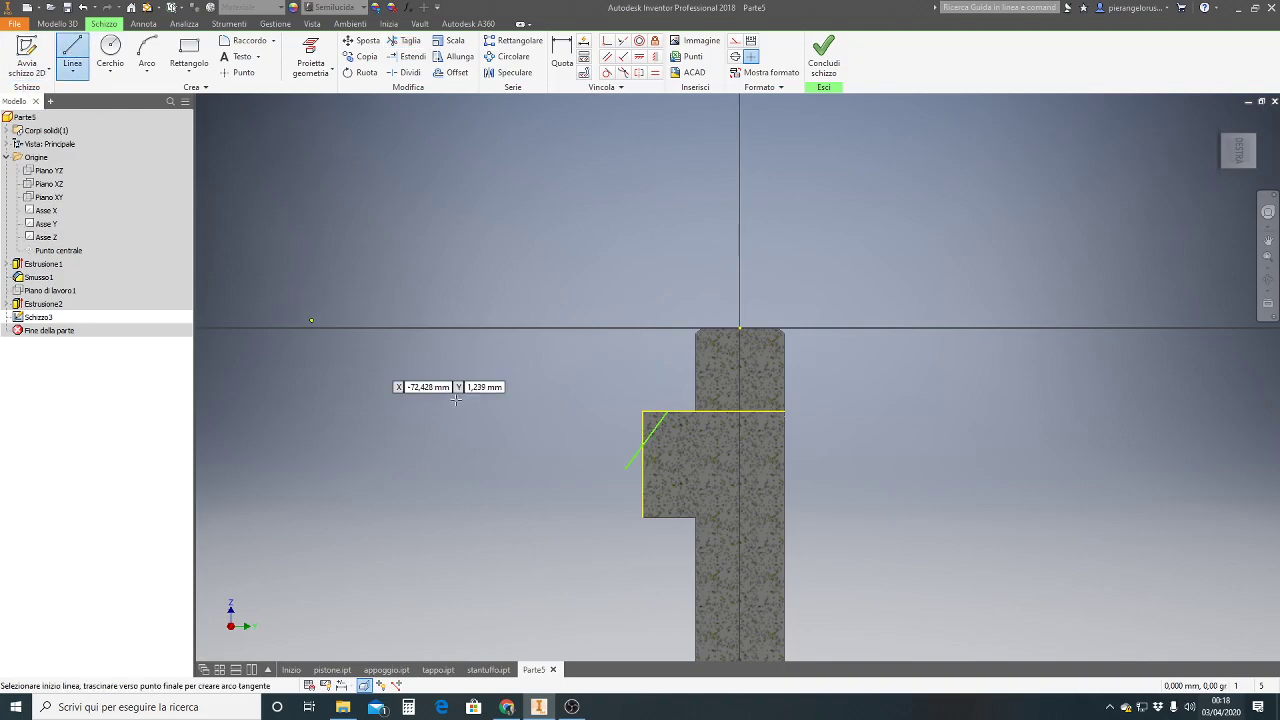
left_click(667, 411)
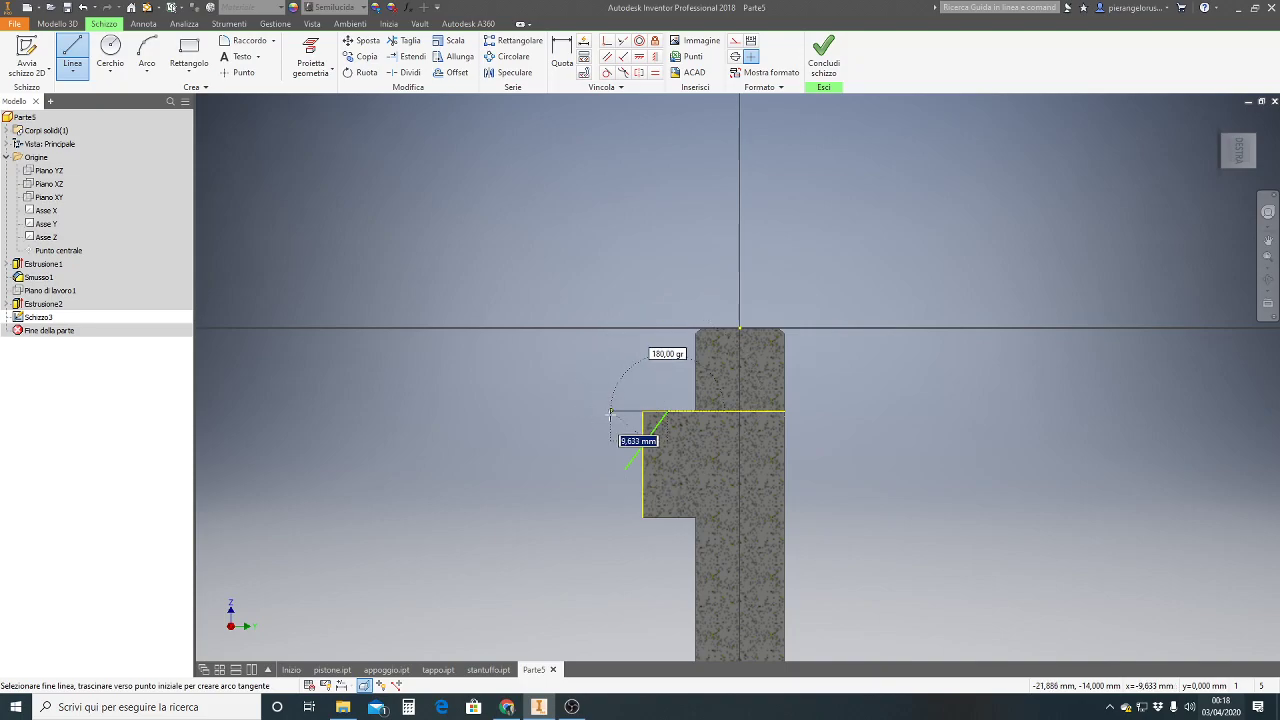
left_click(610, 411)
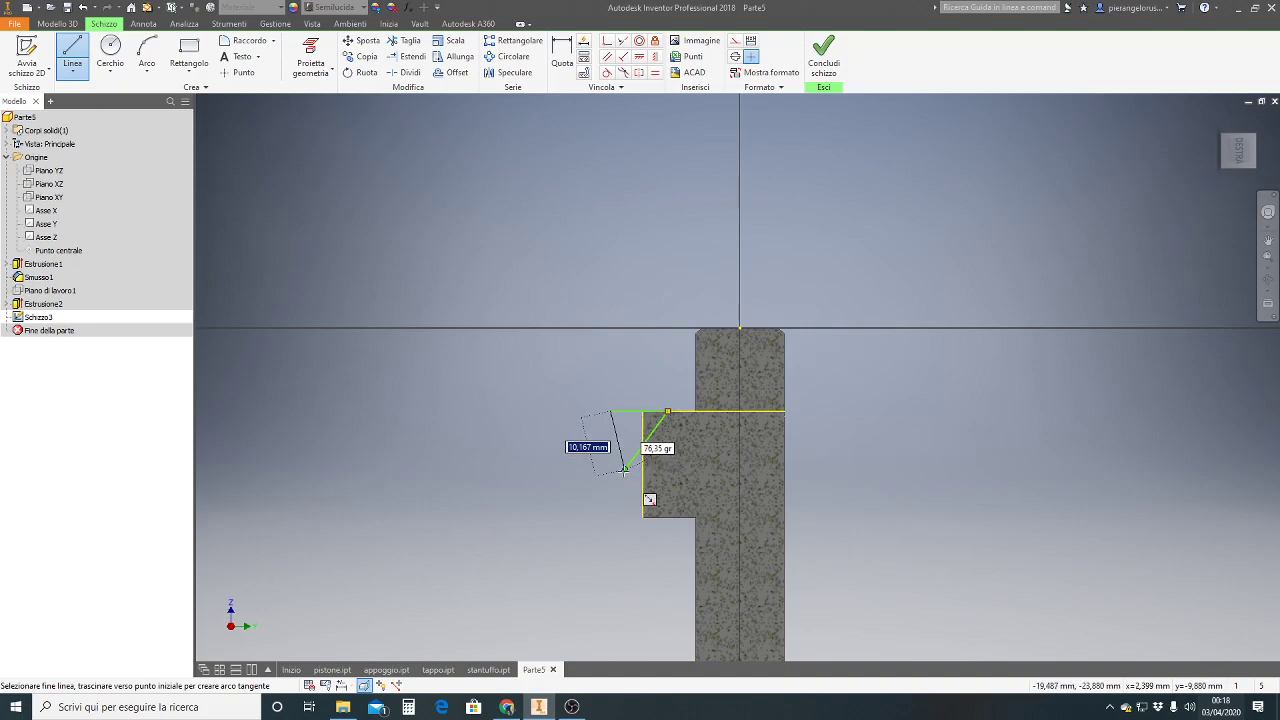
left_click(624, 468)
key("Escape")
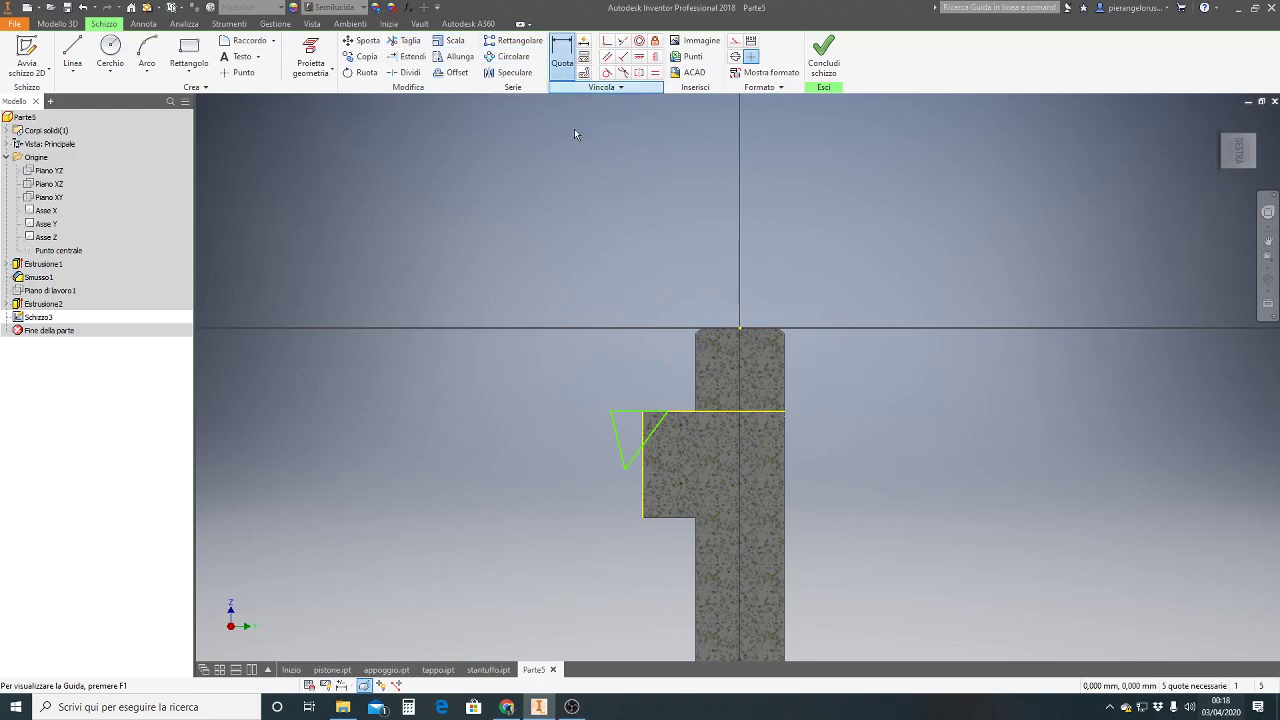
- Add a 45° angle dimension between the slanted cut line and the collar's horizontal edge
left_click(645, 449)
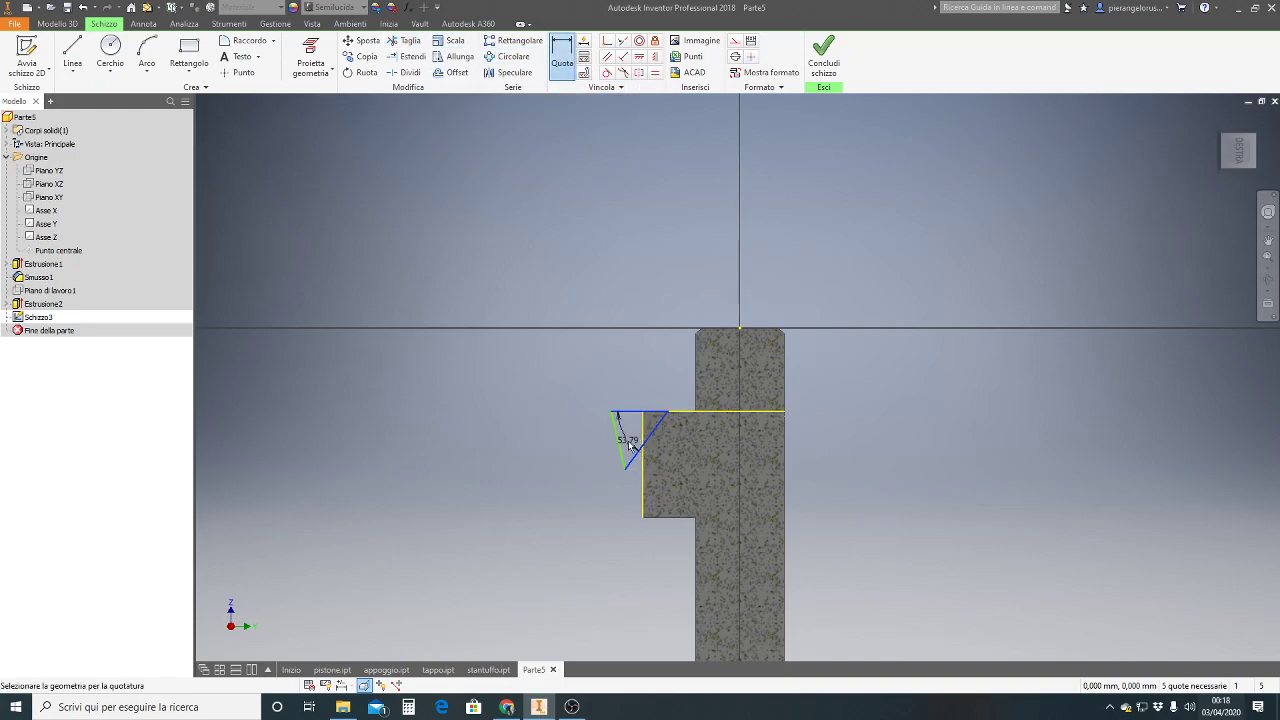
left_click(568, 457)
type("45")
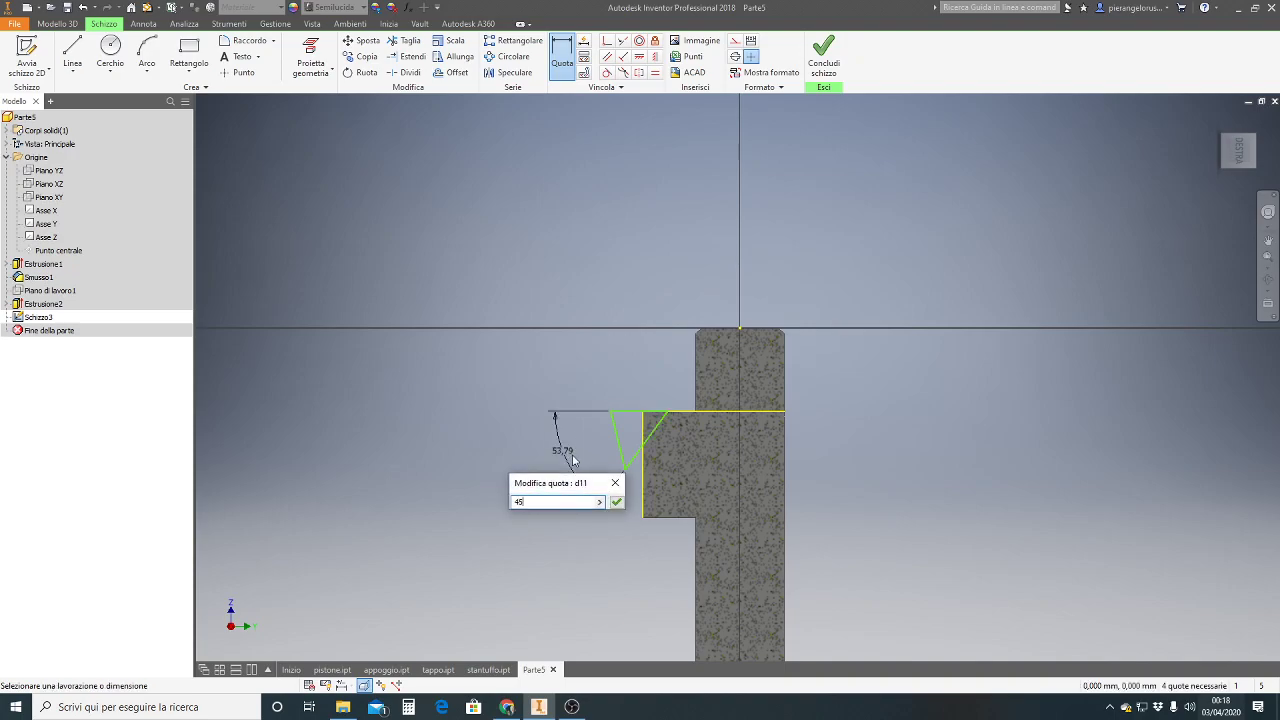
key("Return")
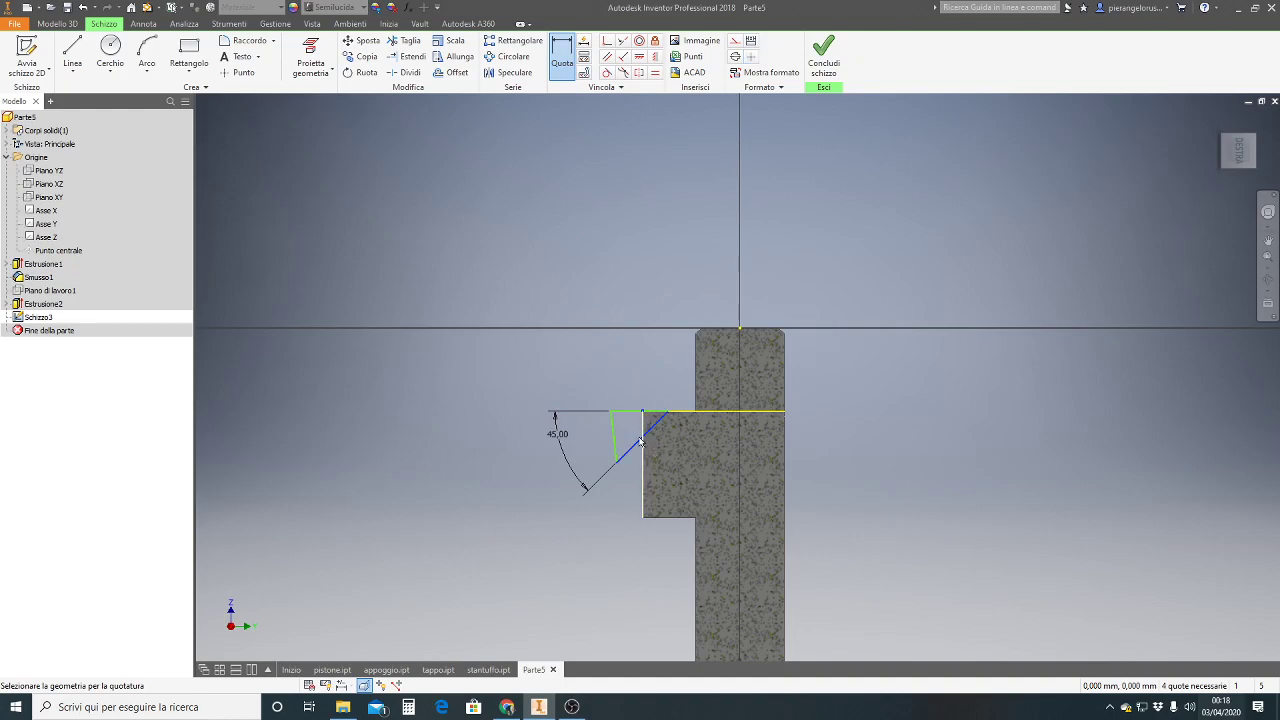
left_click(641, 442)
key("Escape")
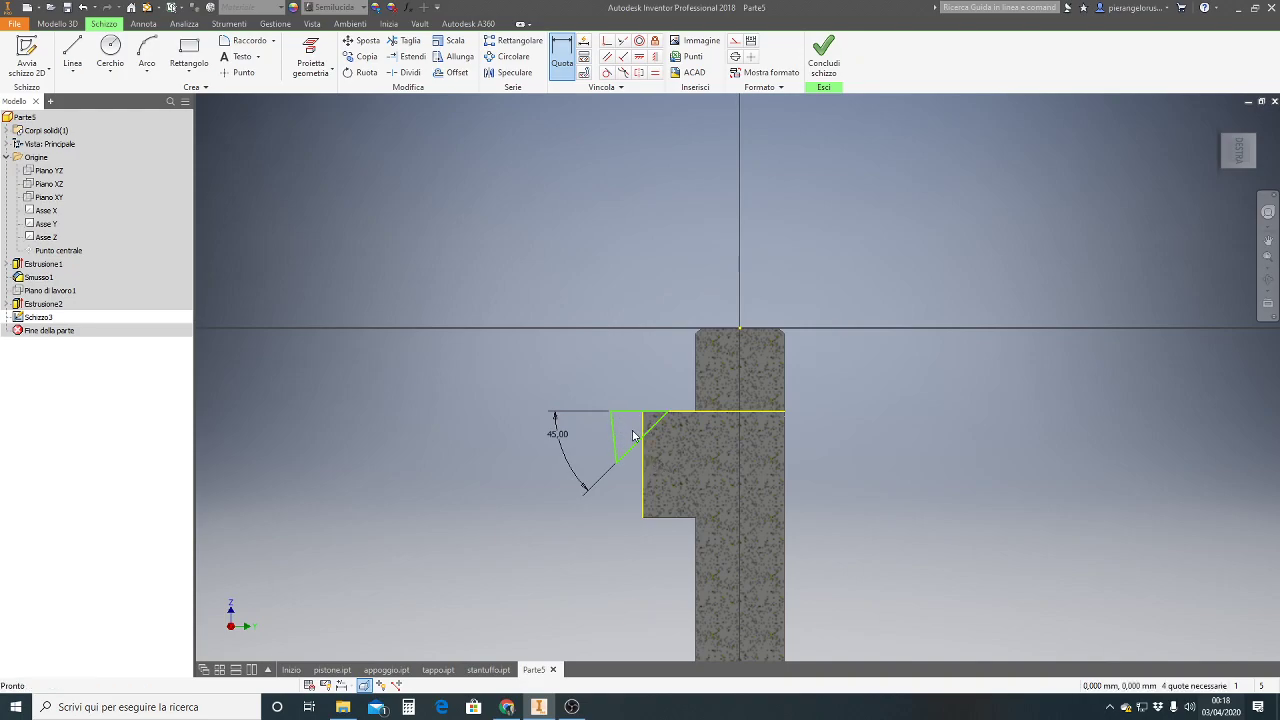
scroll(645, 440, "down", 3)
scroll(648, 443, "down", 4)
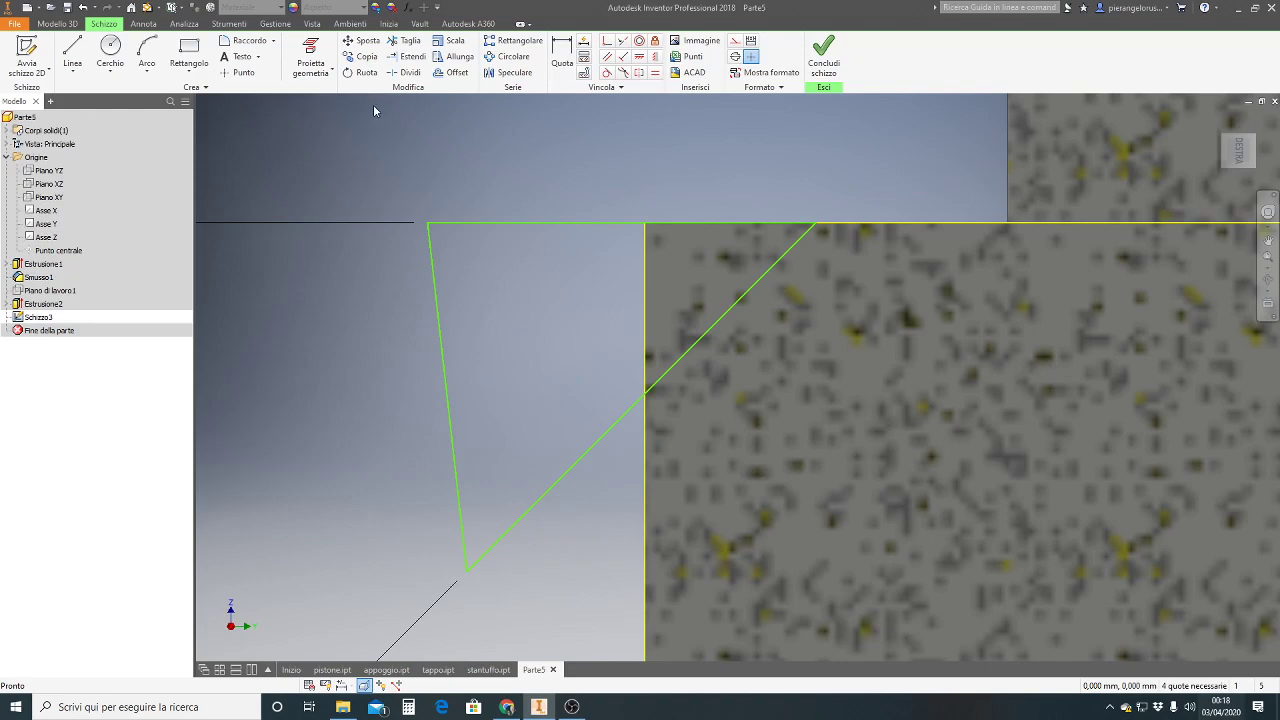
- Trim the diagonal line's overhang below the collar edge
left_click(405, 41)
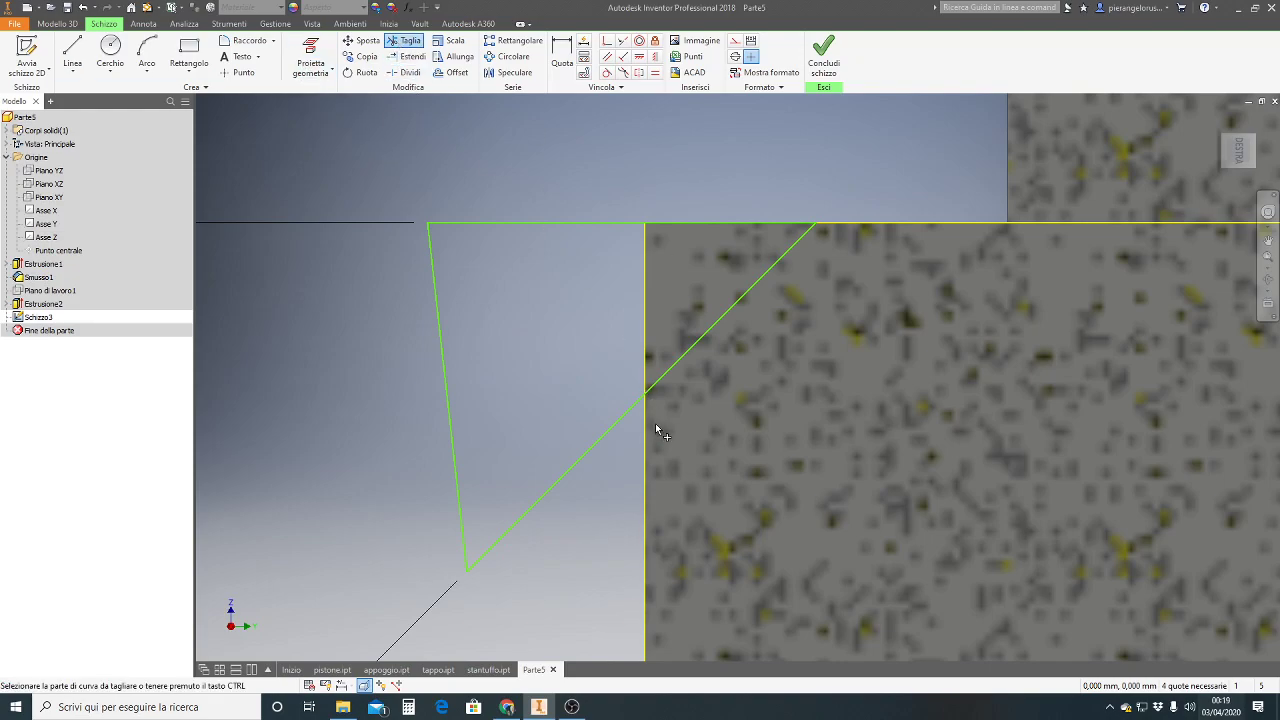
left_click(599, 447)
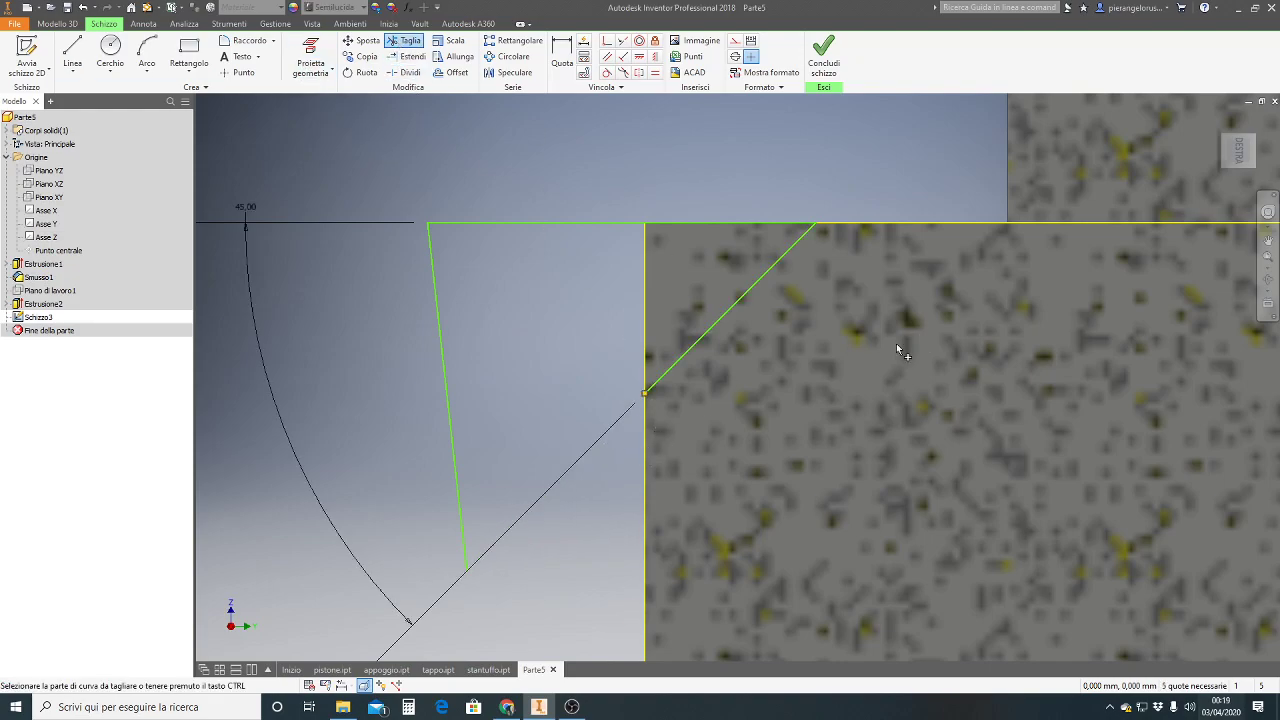
key("Escape")
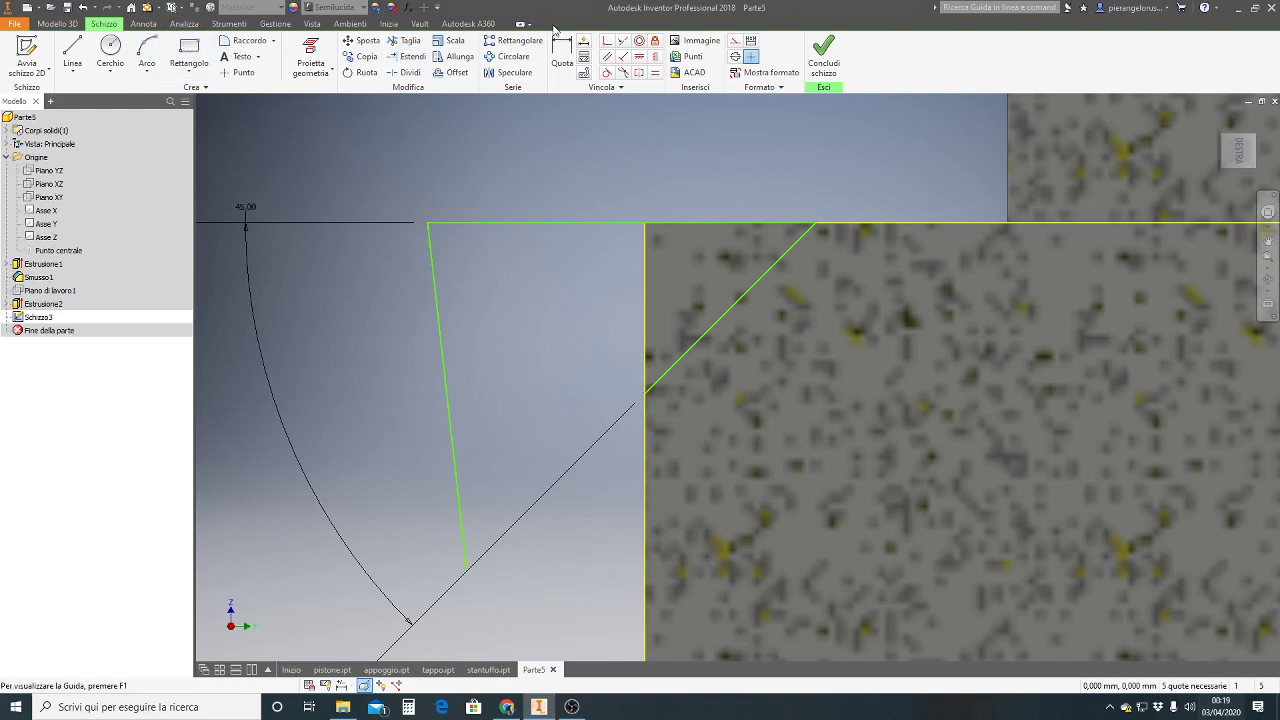
- Dimension the cut's vertical depth from the top line to its endpoint at 12
left_click(562, 55)
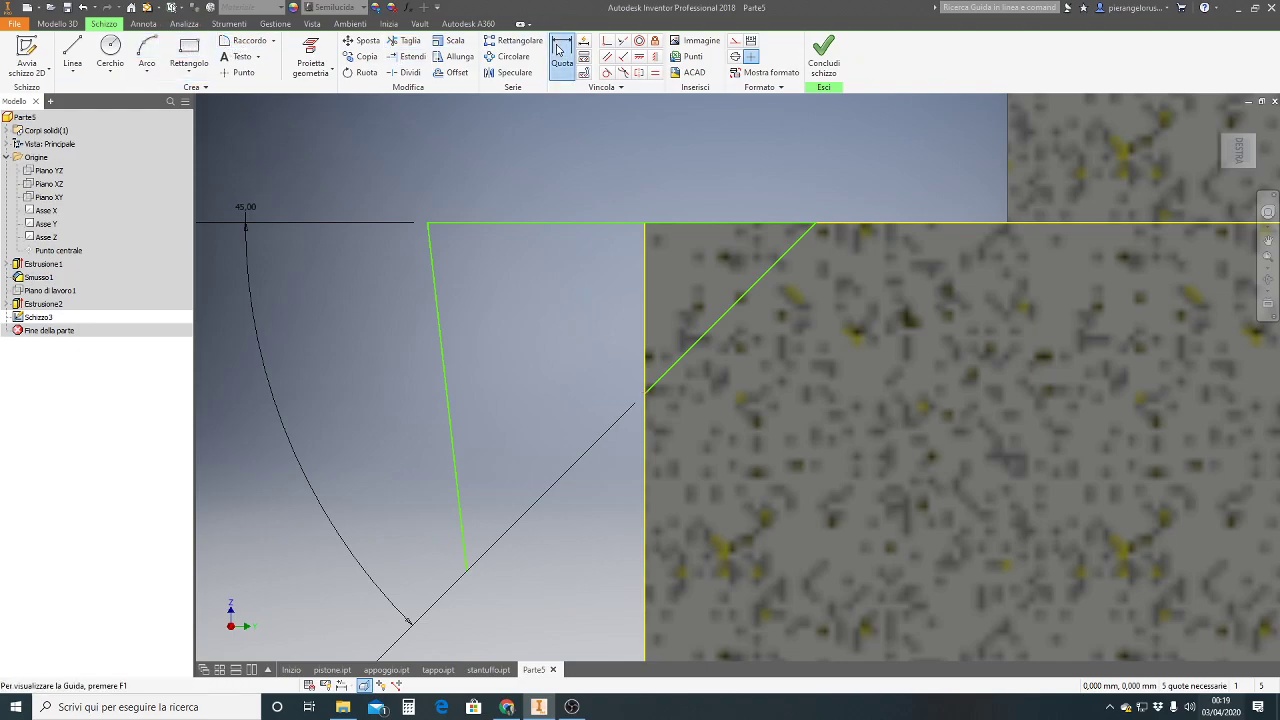
left_click(661, 223)
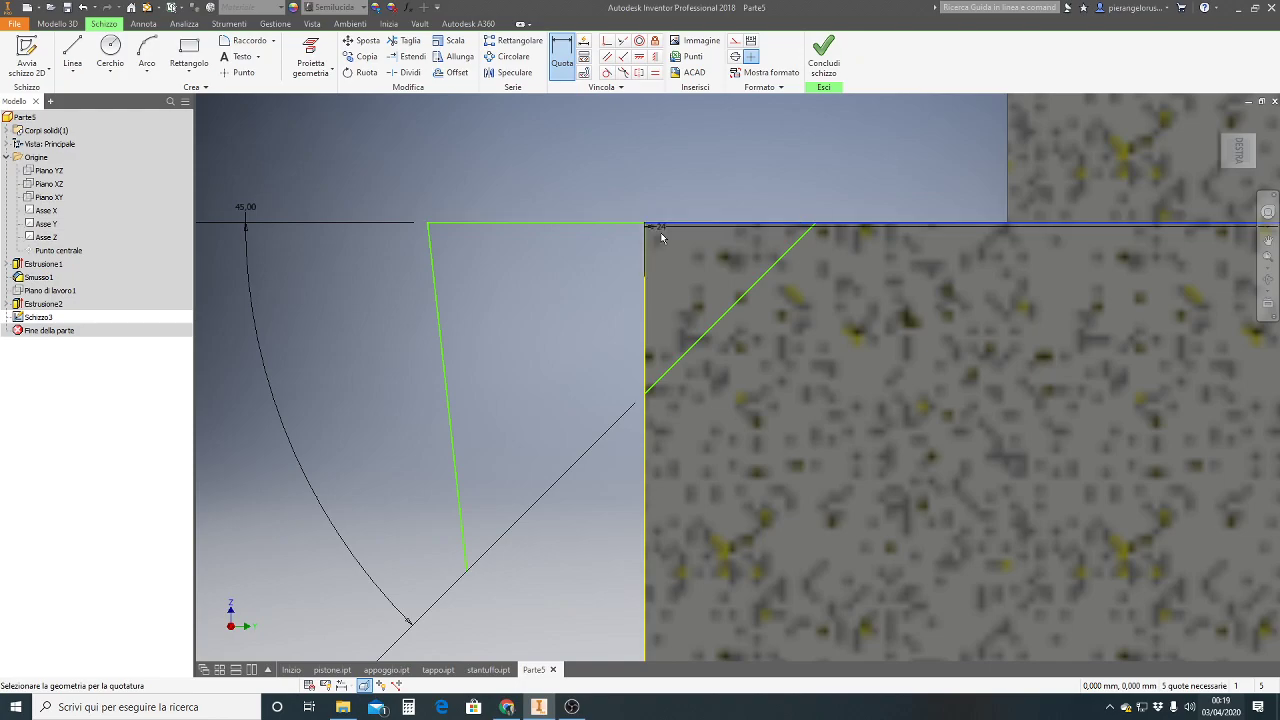
left_click(647, 396)
left_click(320, 349)
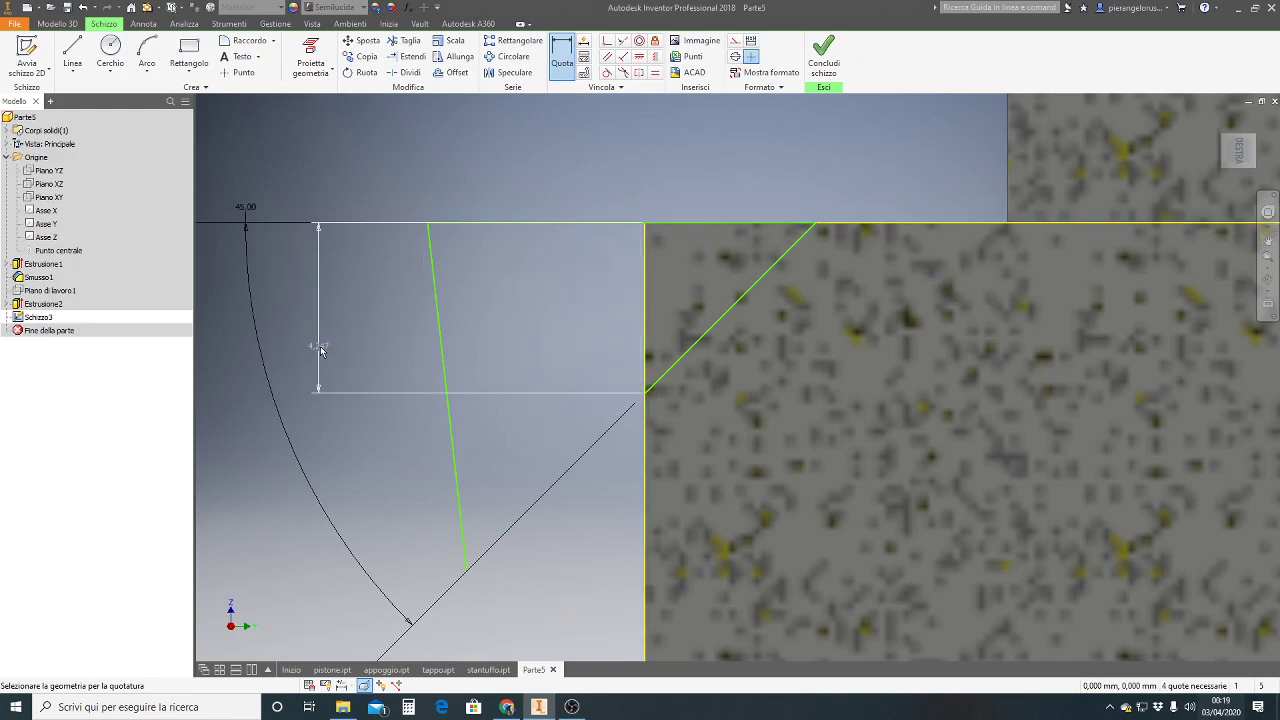
left_click(320, 349)
type("12")
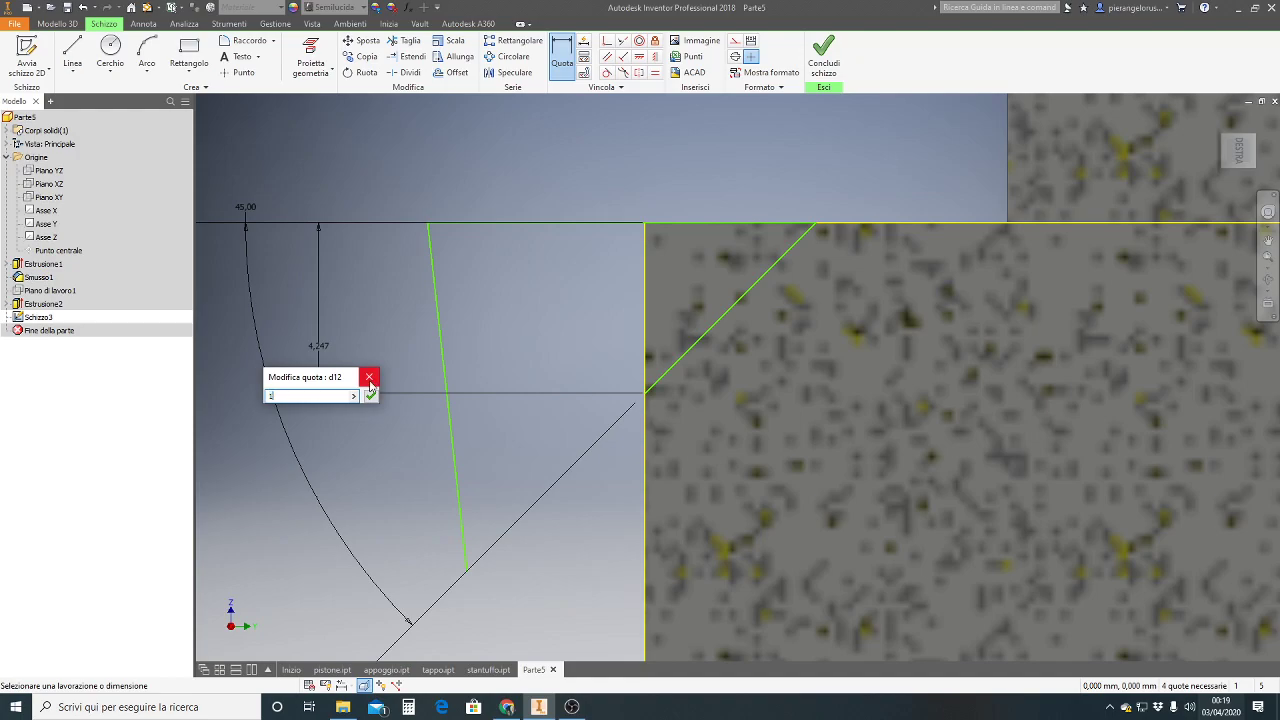
key("Return")
scroll(560, 420, "up", 4)
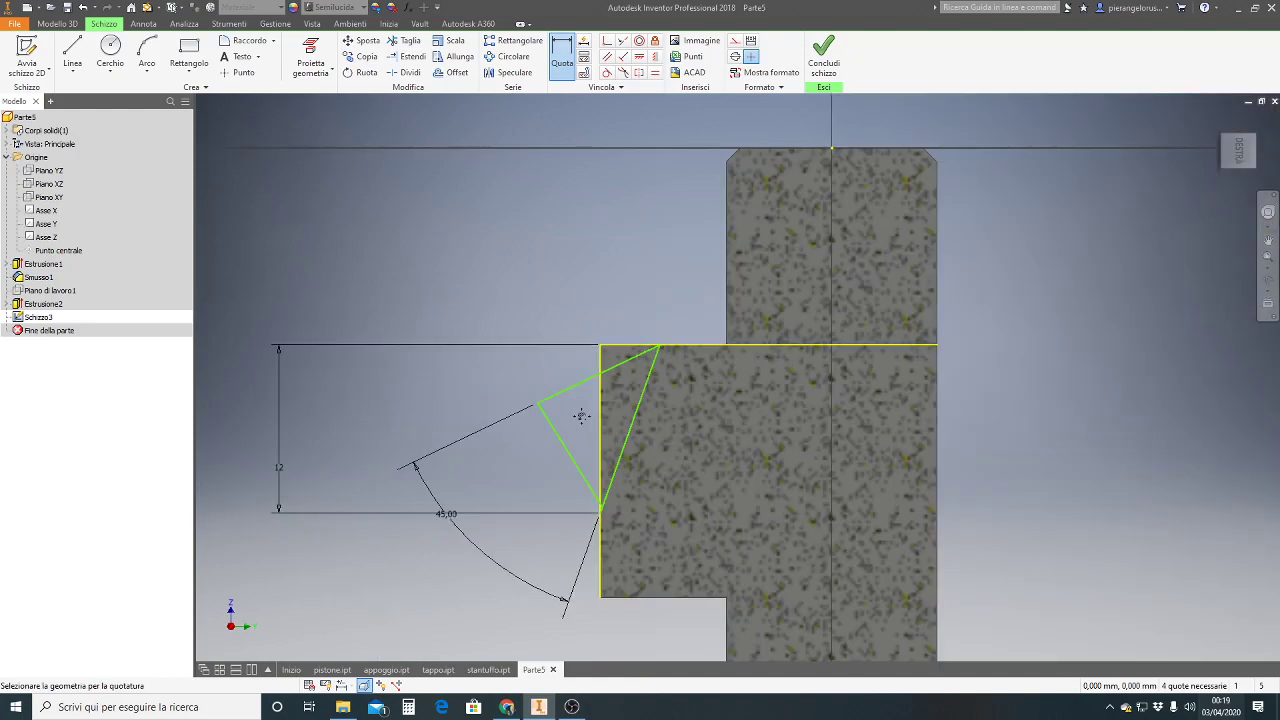
middle_click_drag(581, 416, 550, 306)
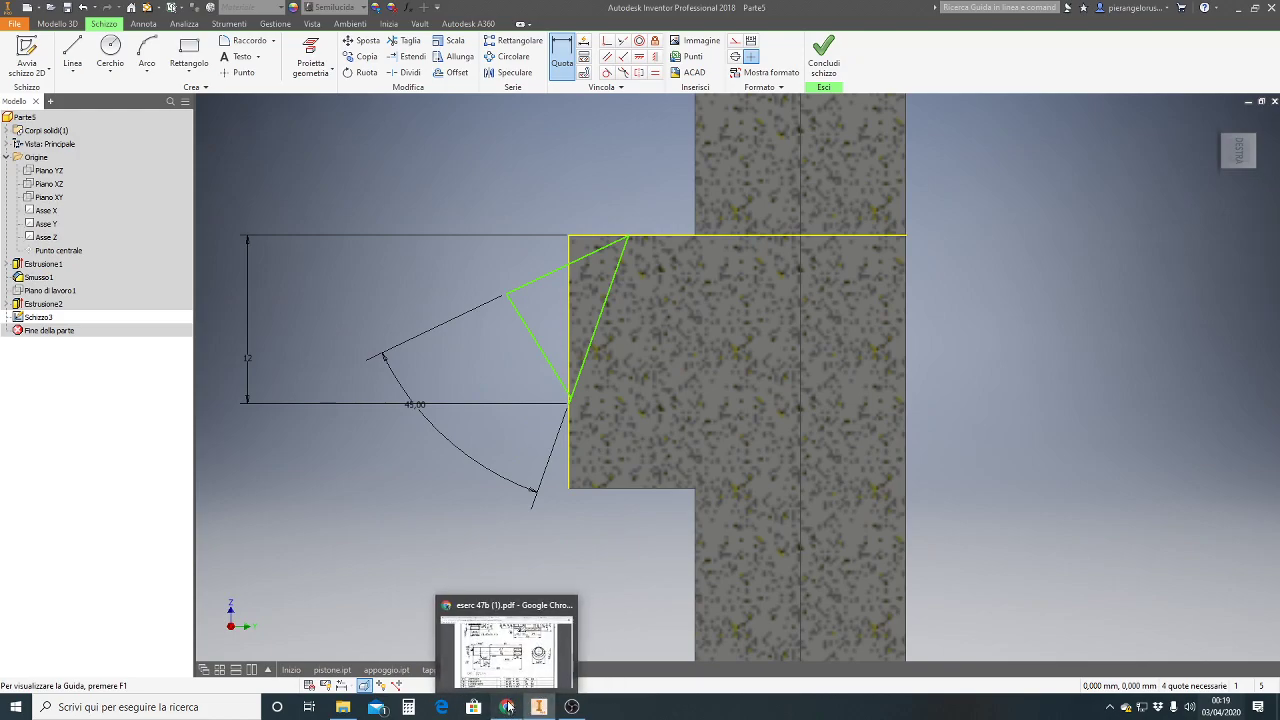
left_click(507, 707)
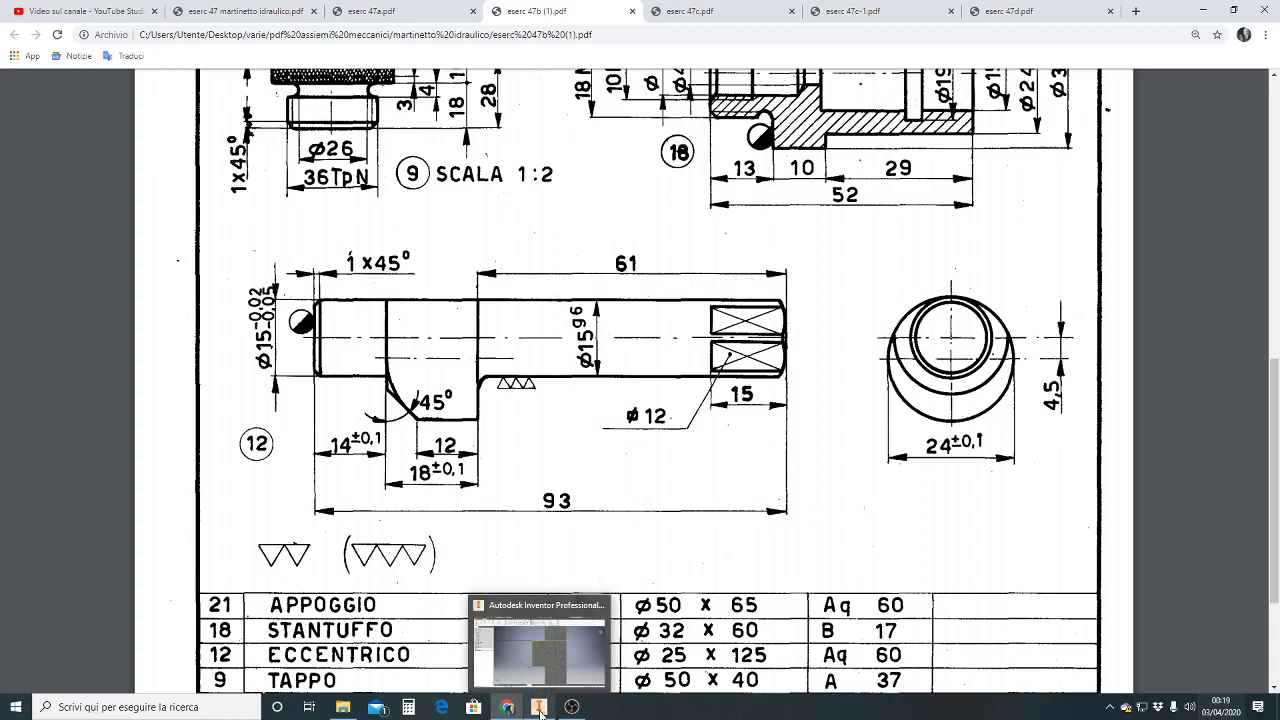
left_click(540, 707)
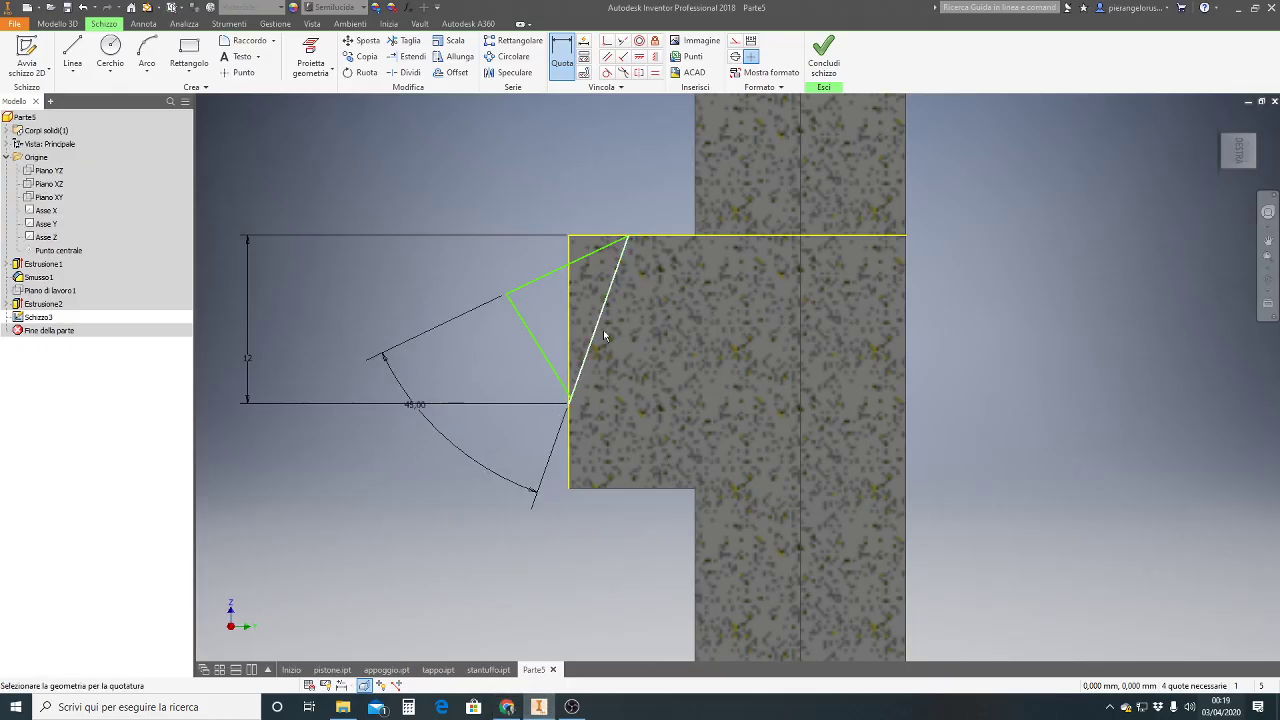
- Change the cut depth dimension from 12 to 6
left_click(256, 362)
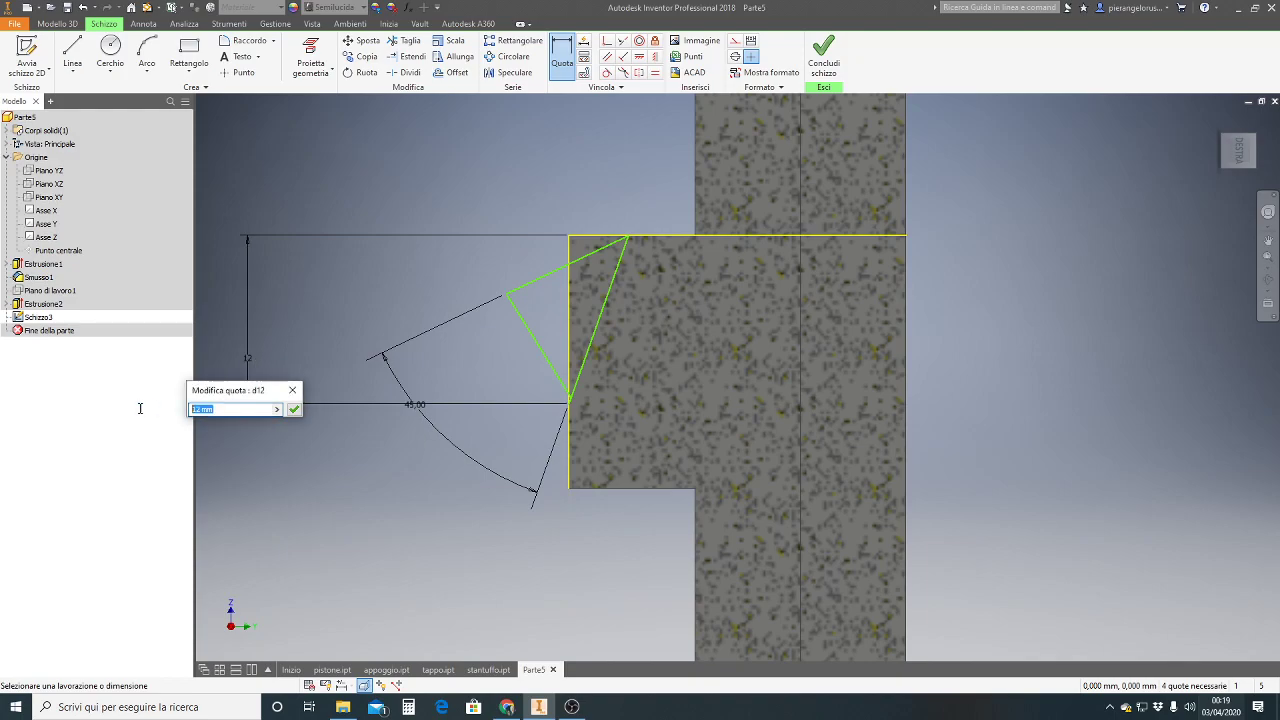
type("6")
left_click(294, 410)
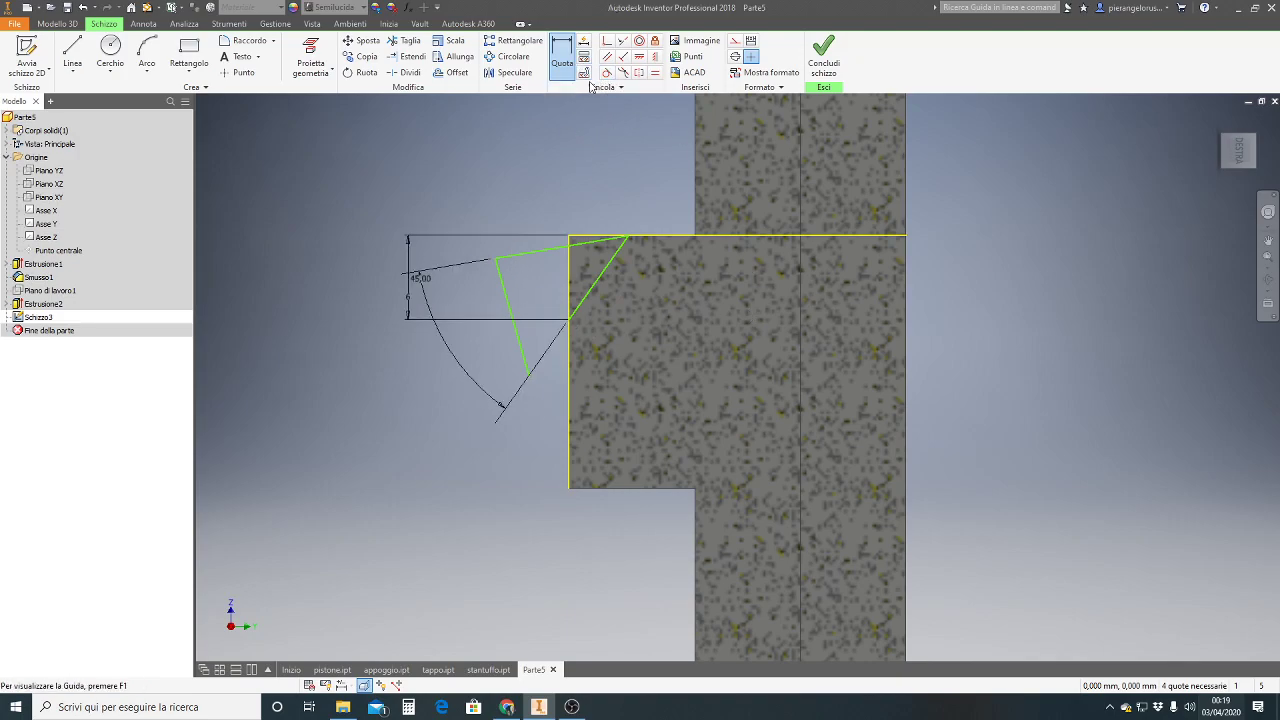
- Make the top line horizontal, join the slanted line's lower end to the collar corner, and slide its top end left
left_click(639, 56)
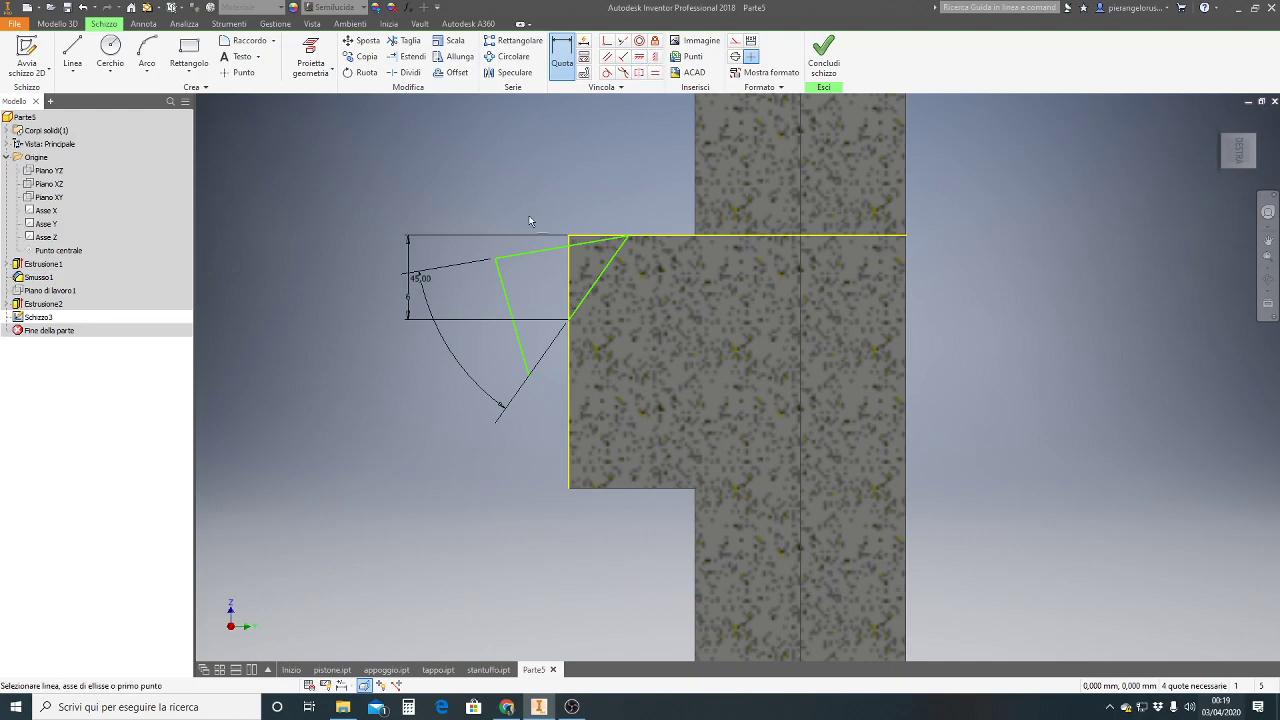
left_click(513, 259)
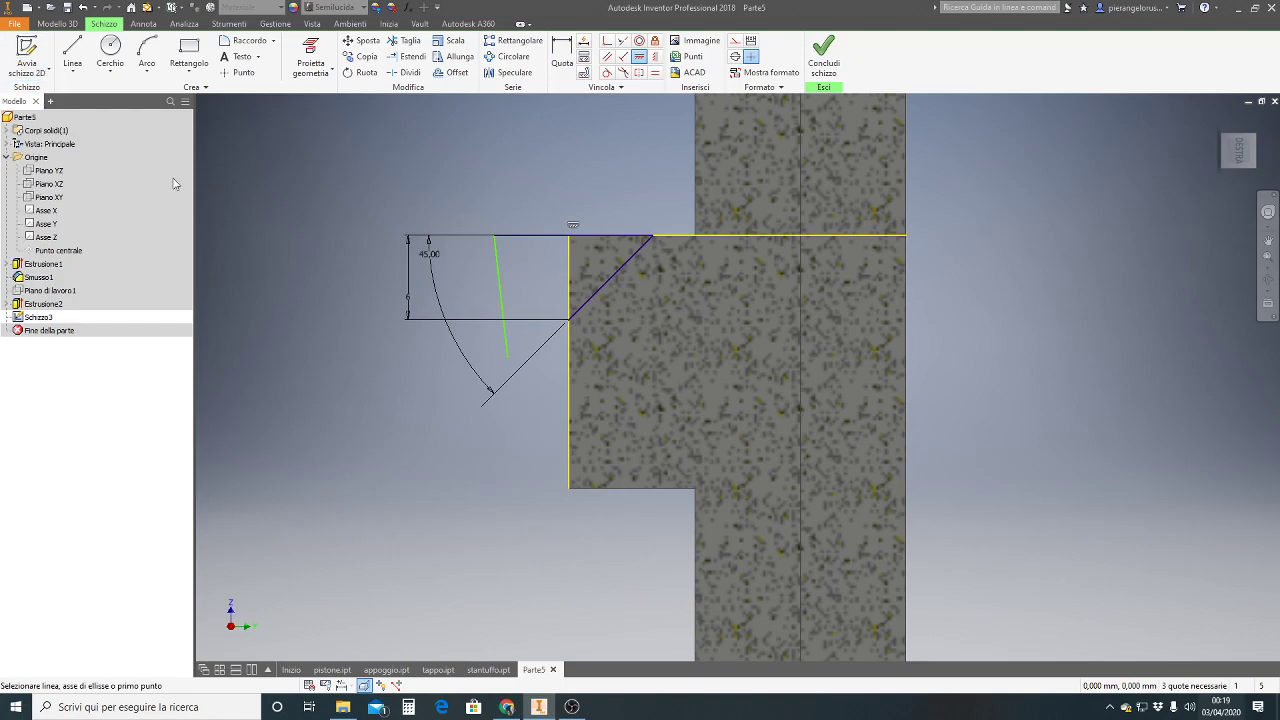
left_click(506, 359)
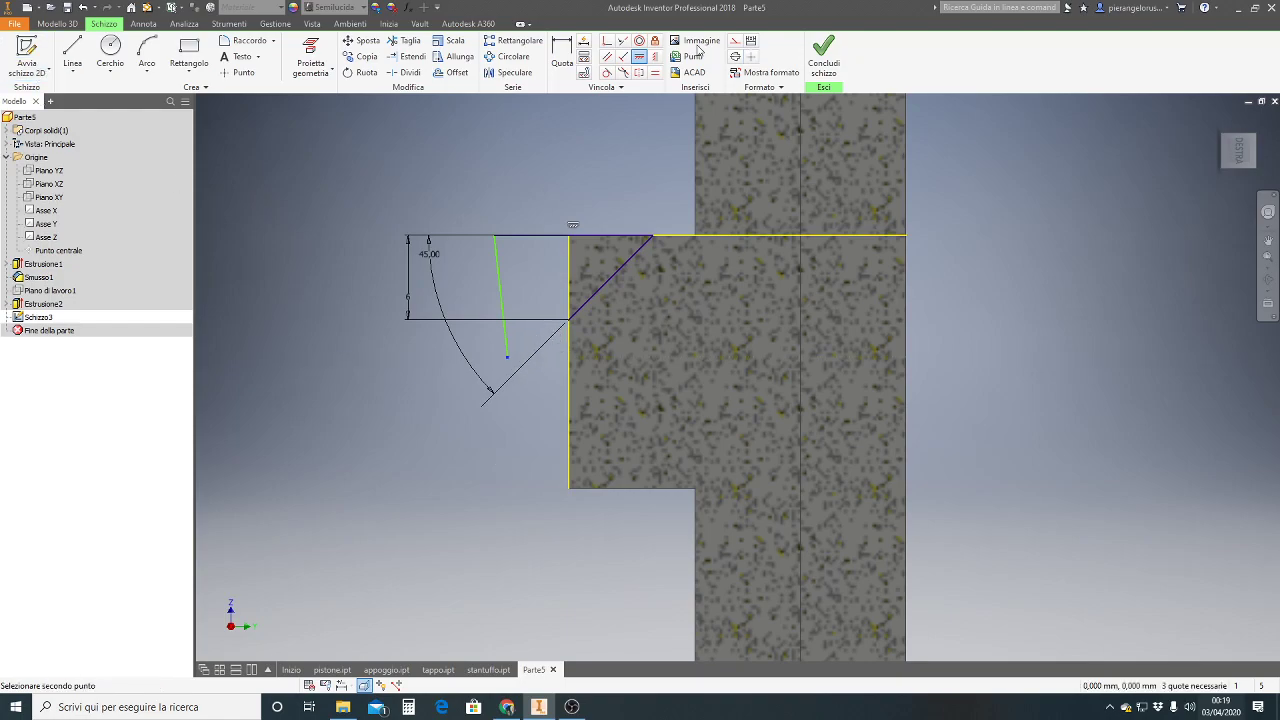
key("Escape")
key("Escape")
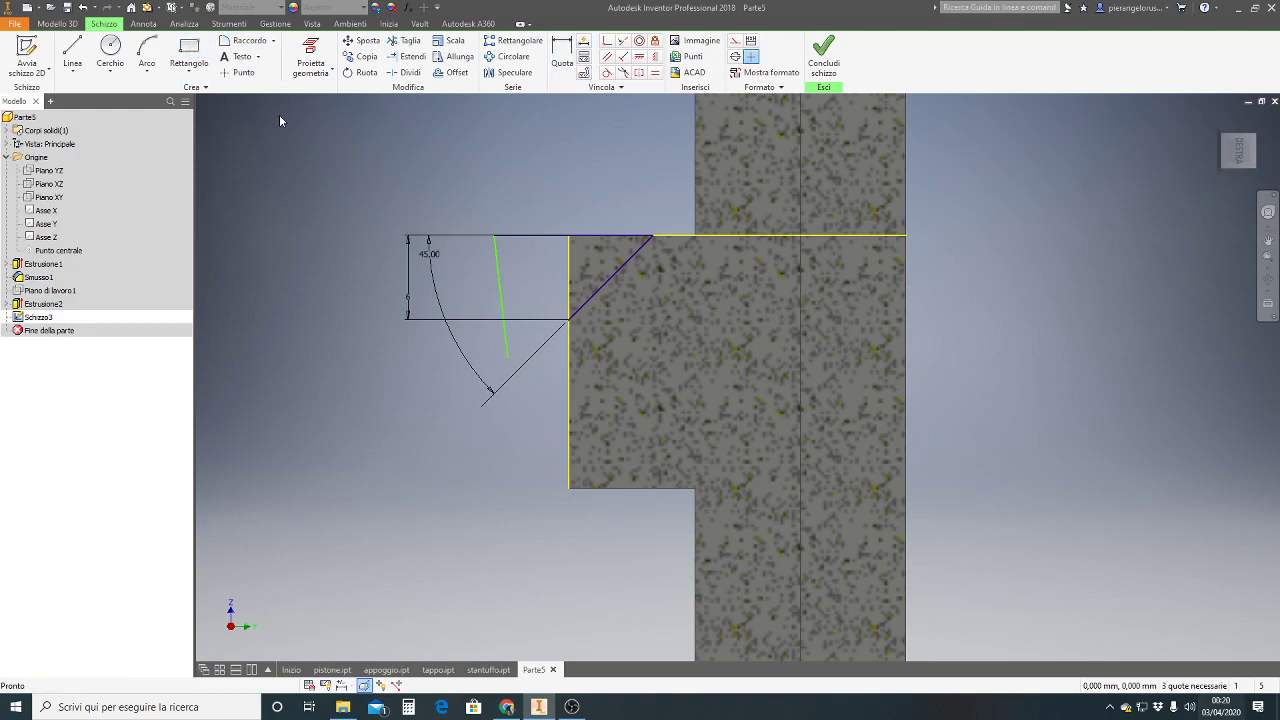
left_click(607, 40)
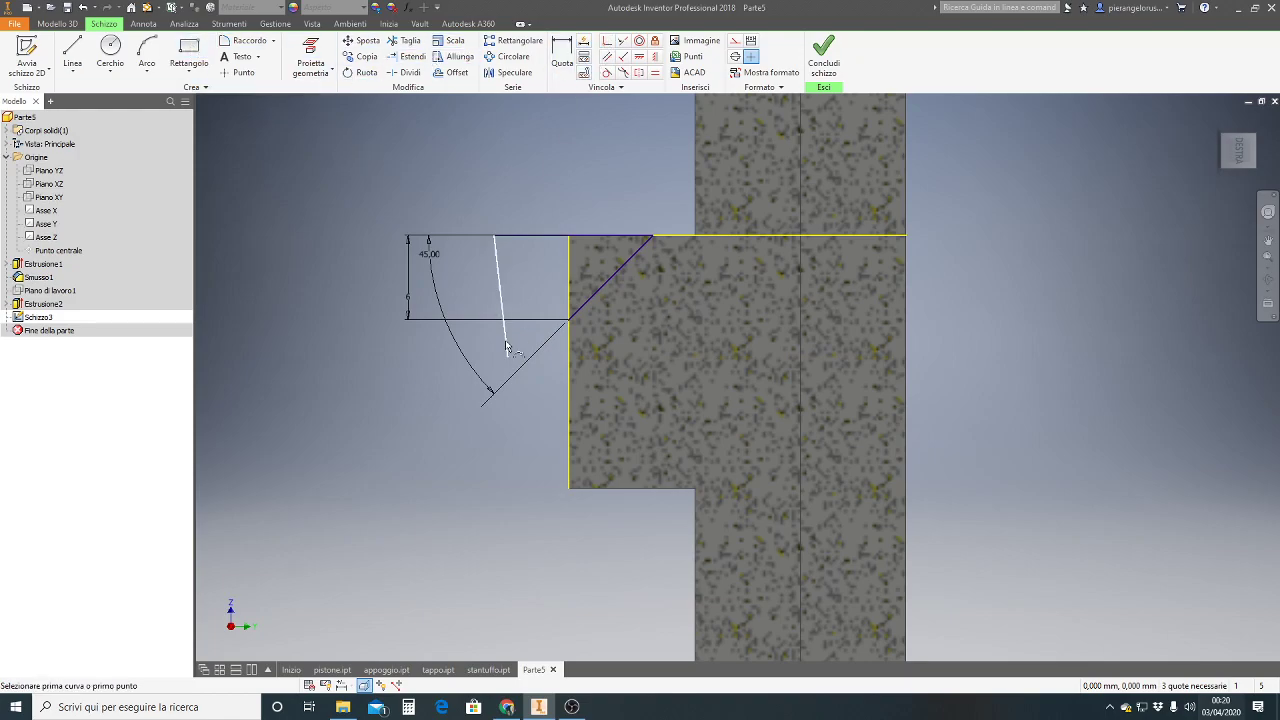
left_click(507, 357)
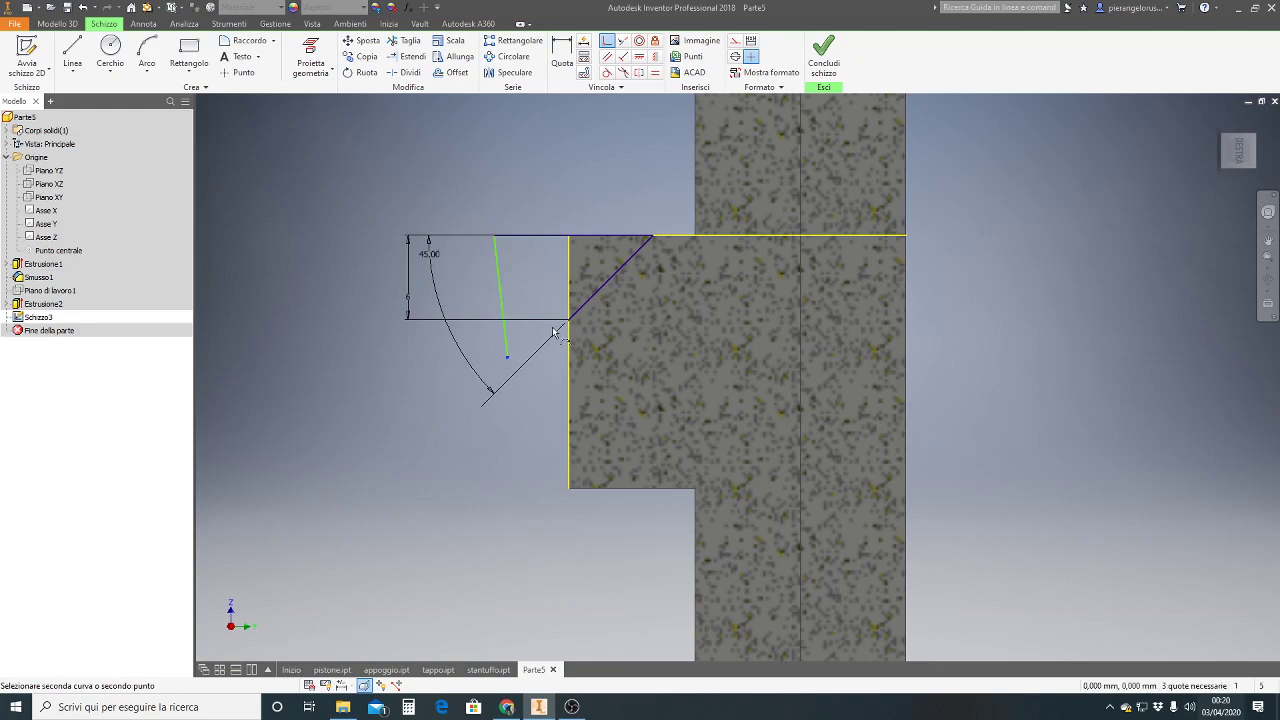
left_click(567, 321)
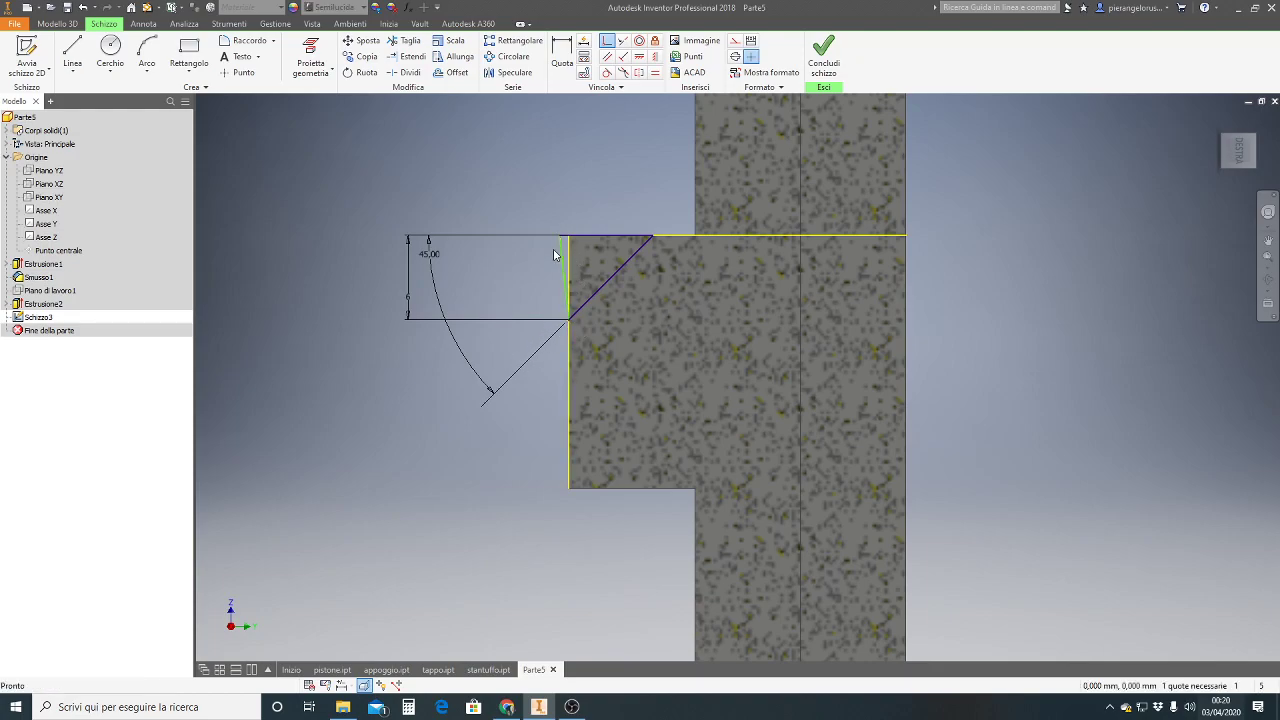
left_click_drag(556, 236, 510, 236)
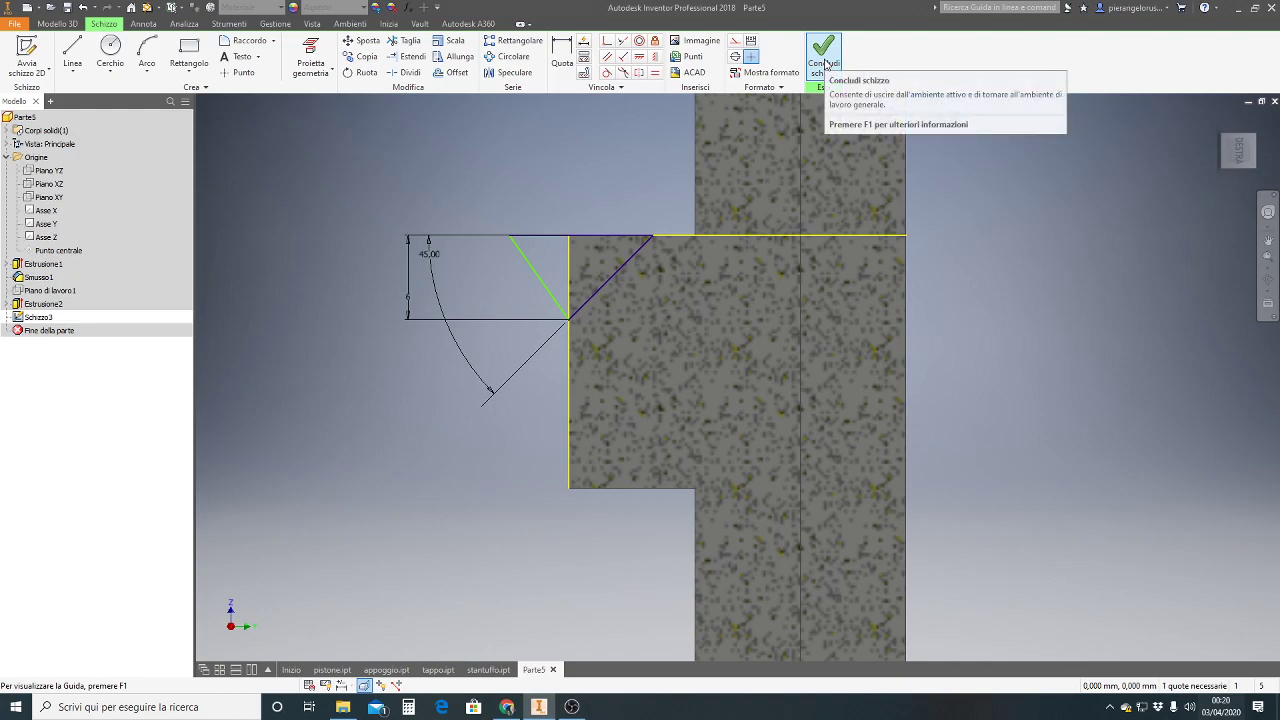
- Revolve the triangular profile 360° about the Z axis as a cut into the collar
left_click(824, 65)
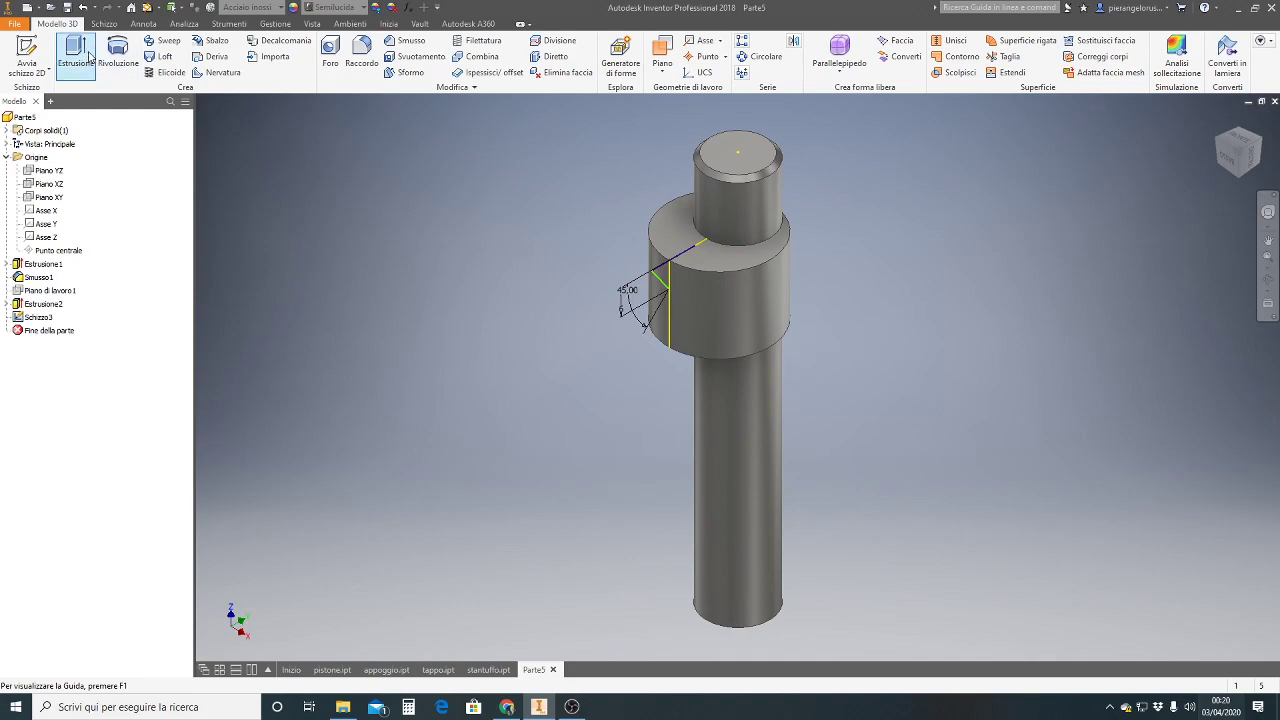
left_click(118, 50)
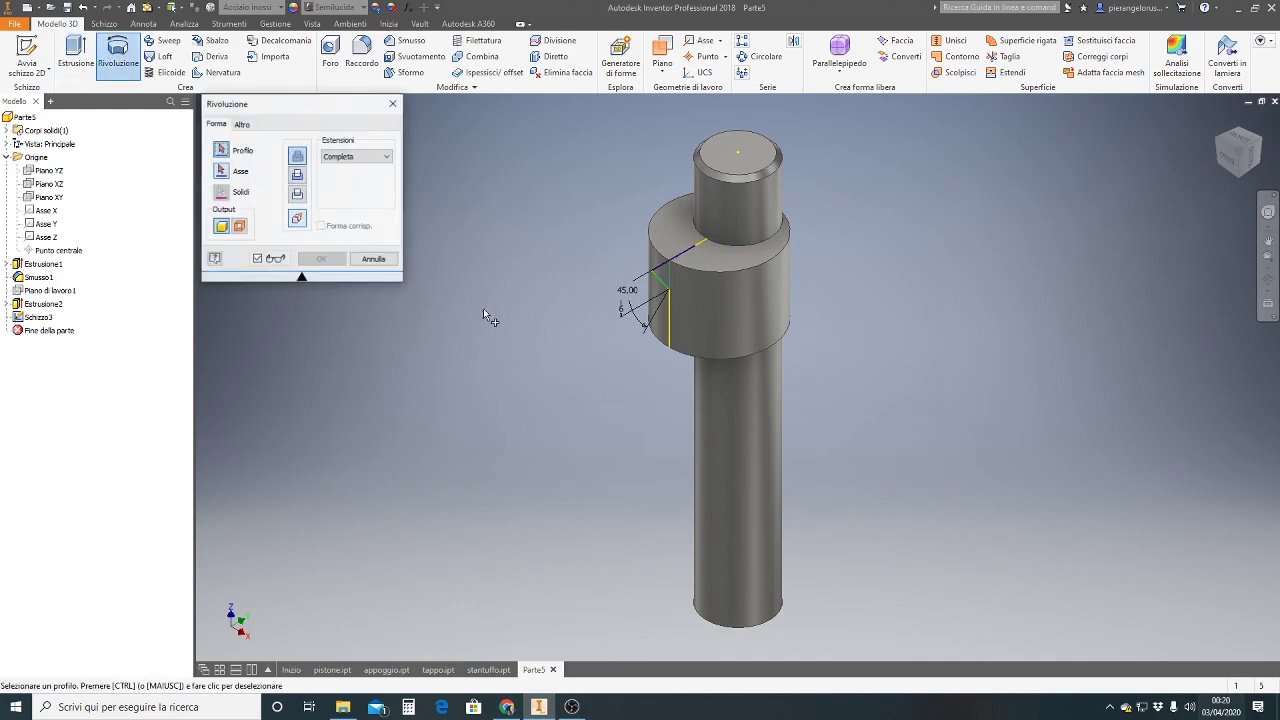
left_click(662, 275)
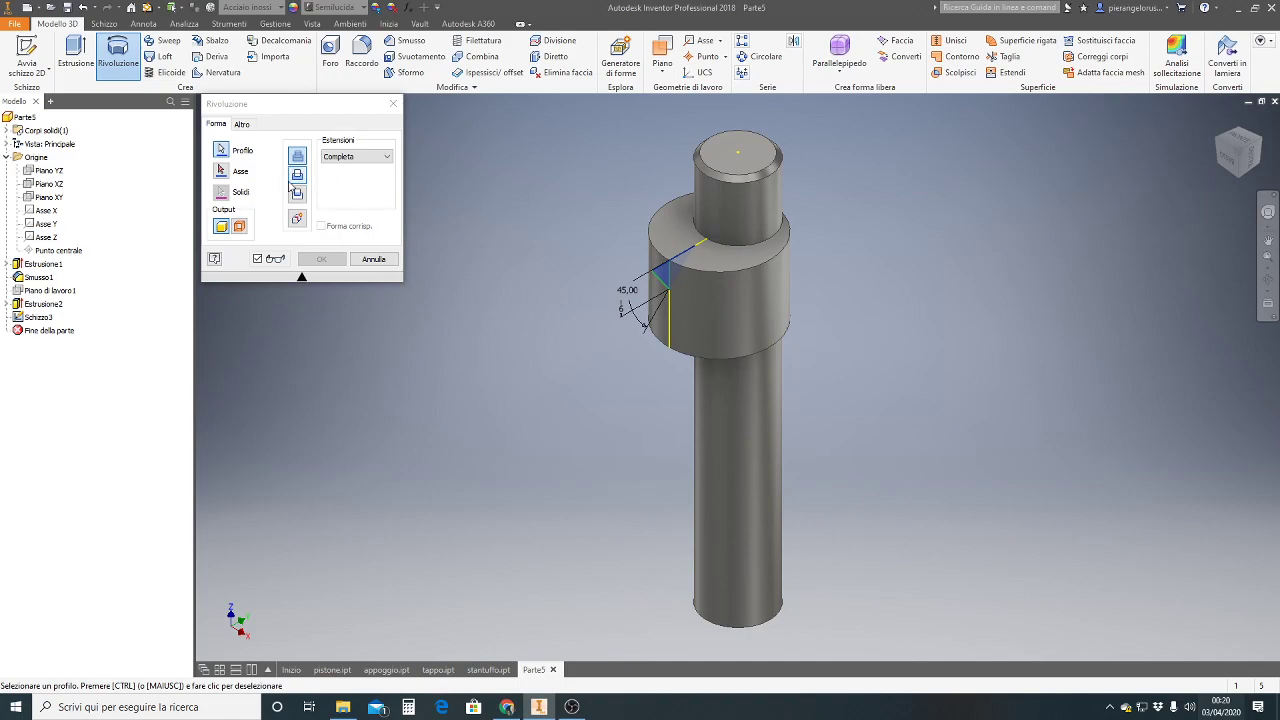
left_click(222, 171)
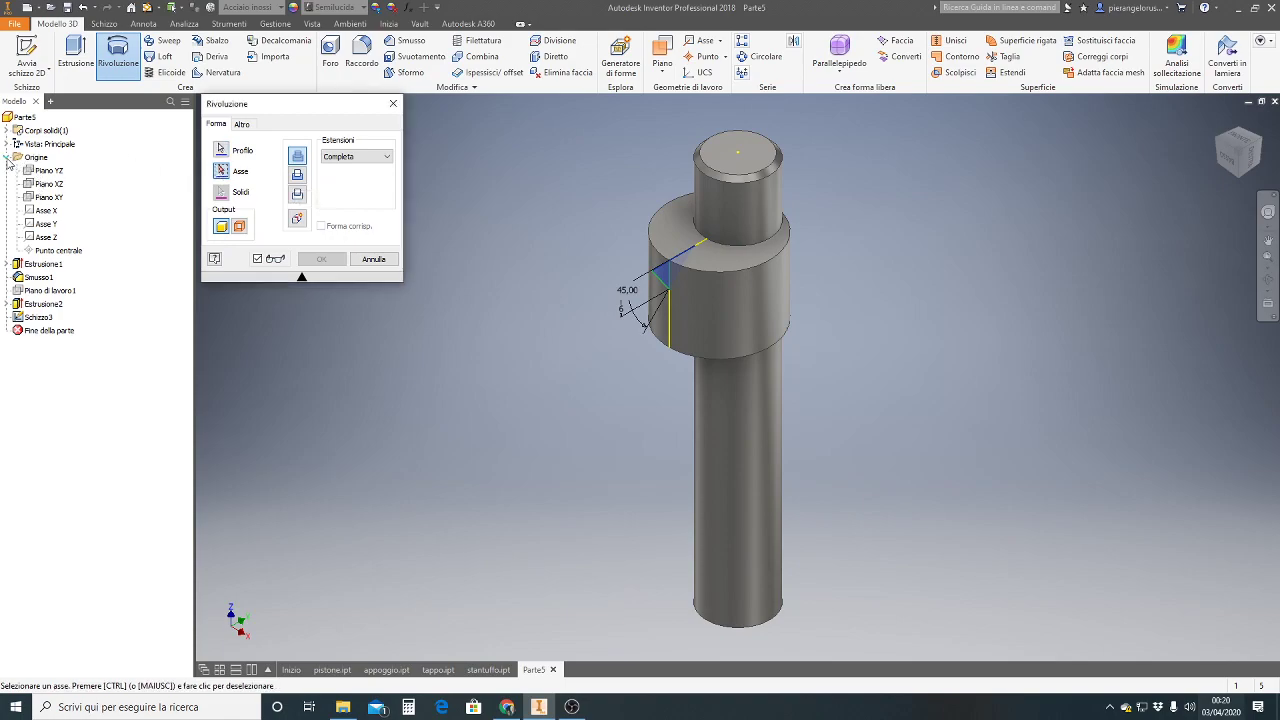
left_click(7, 158)
left_click(7, 158)
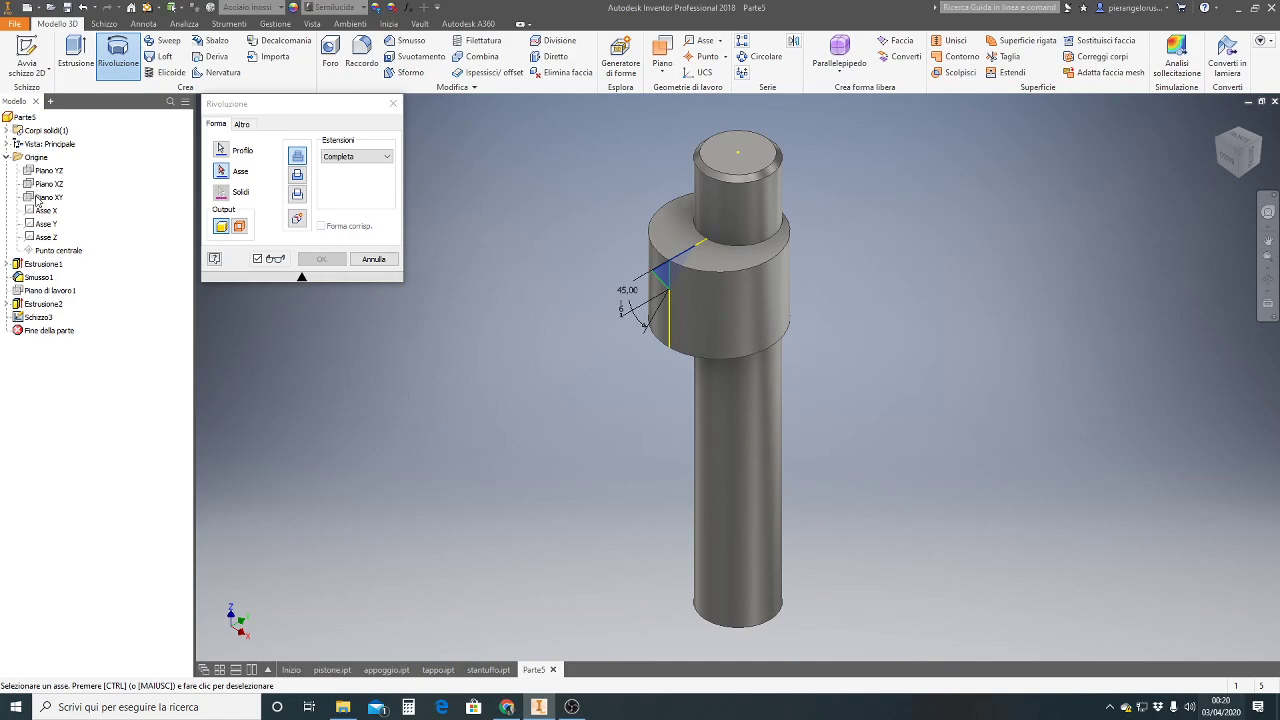
left_click(40, 237)
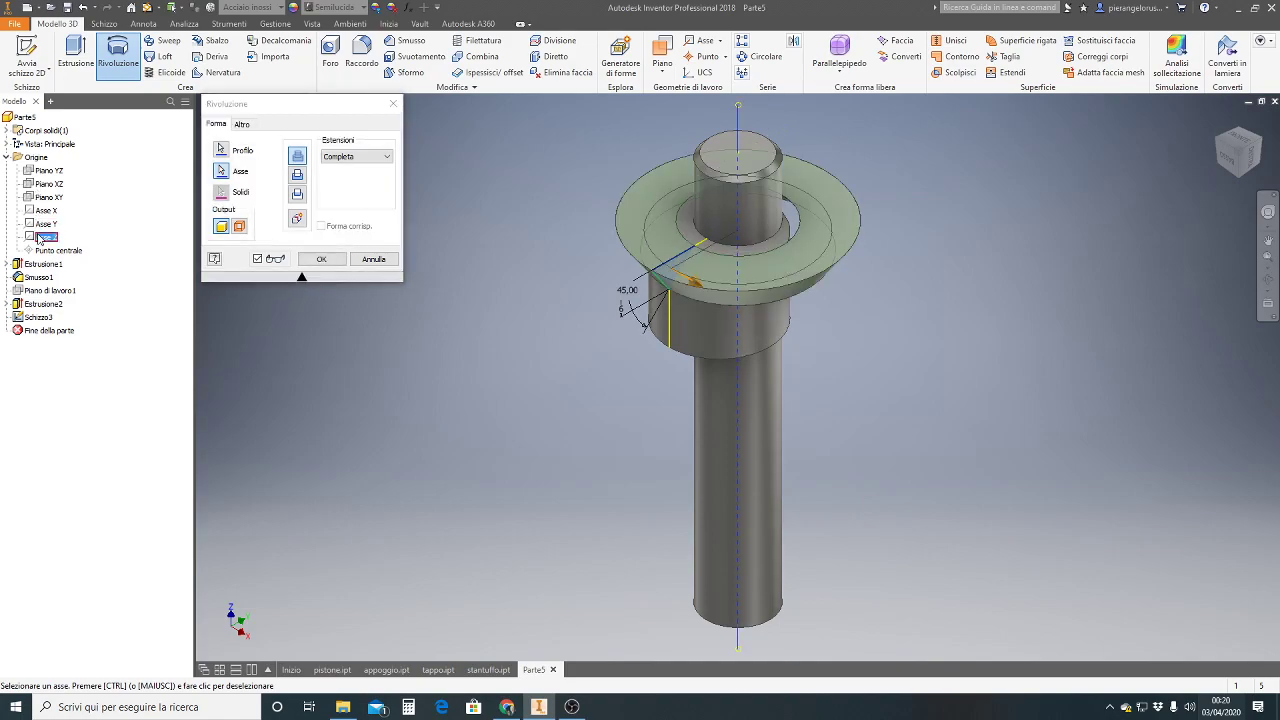
left_click(297, 177)
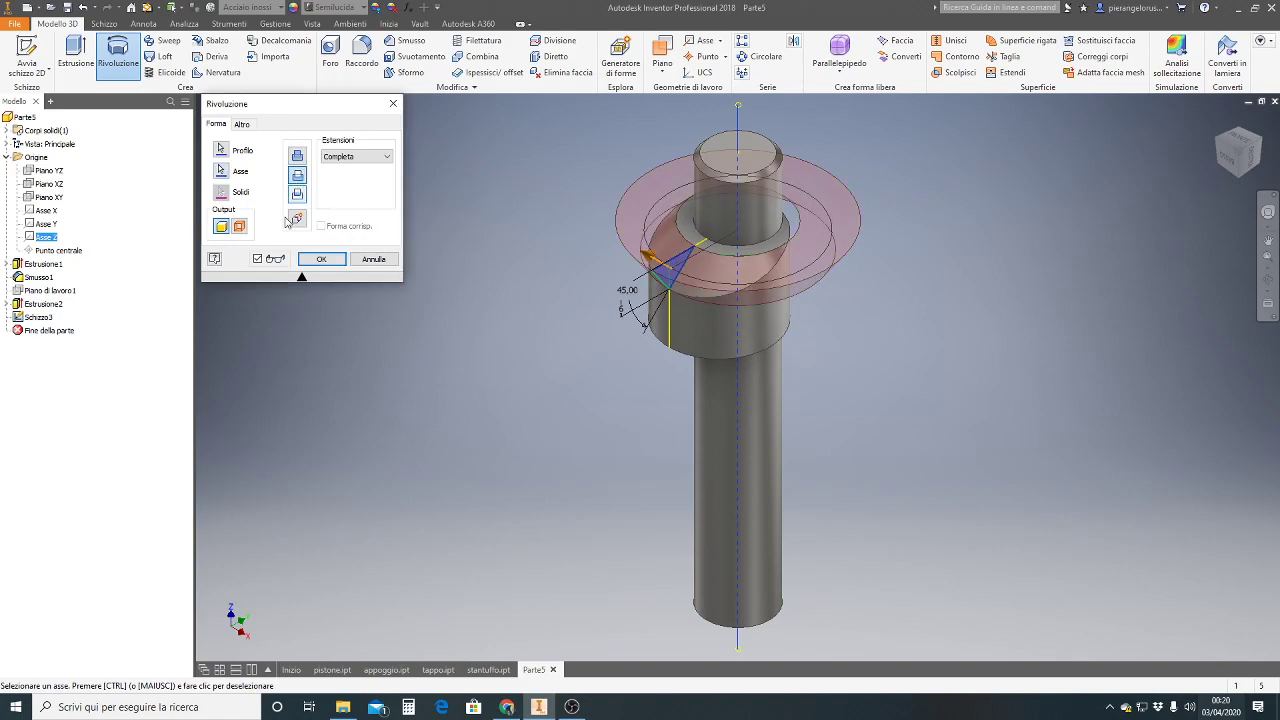
left_click(322, 260)
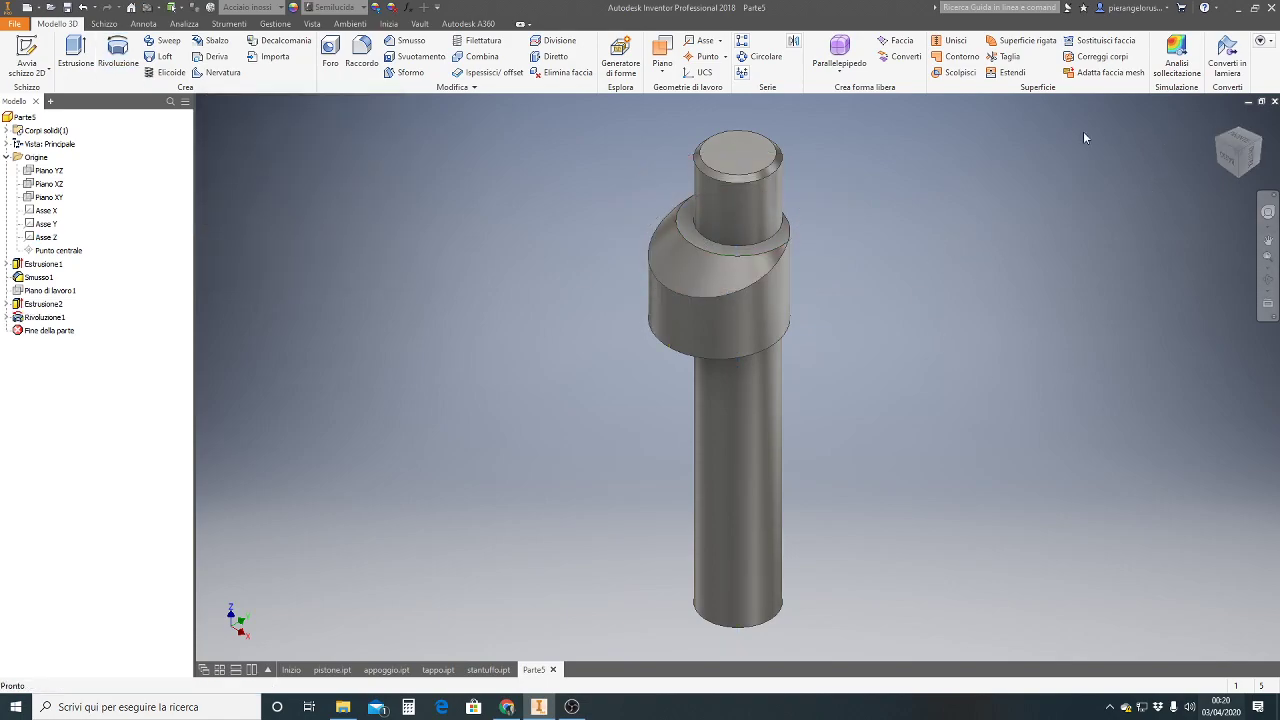
- Fit the part in the home view, glance at the PDF drawing, then view along the shaft
left_click(1240, 148)
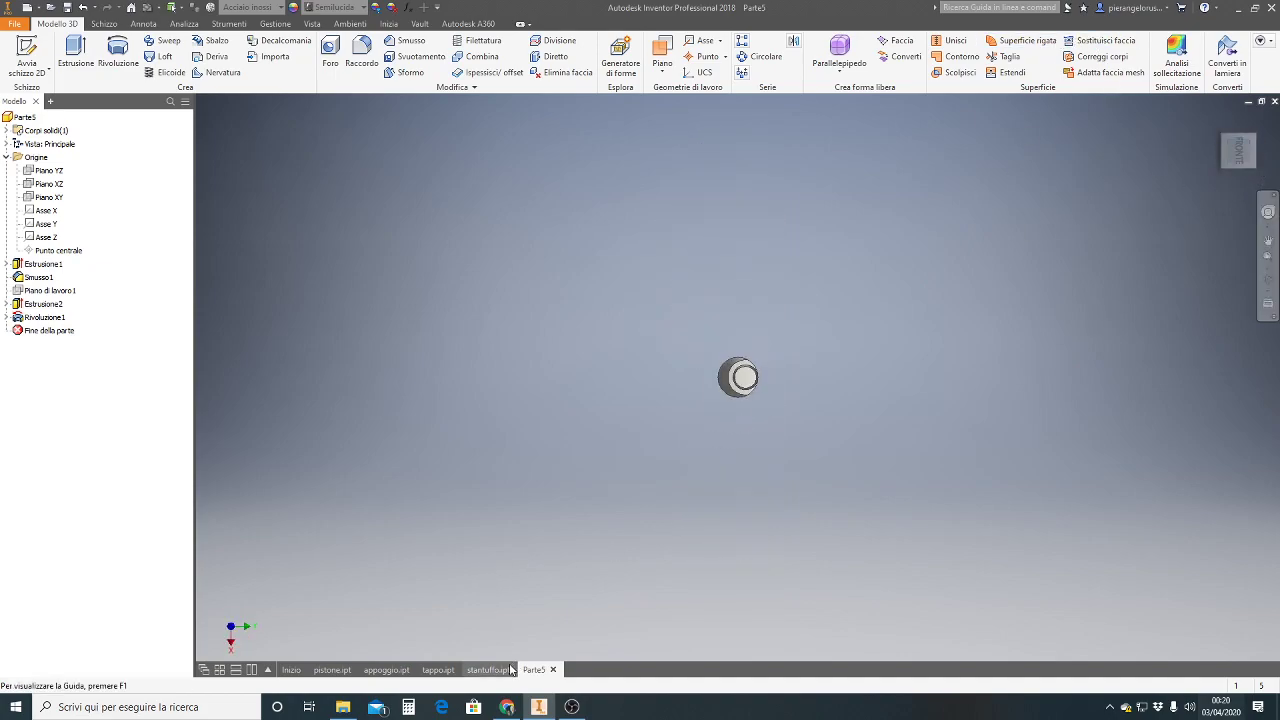
left_click(507, 707)
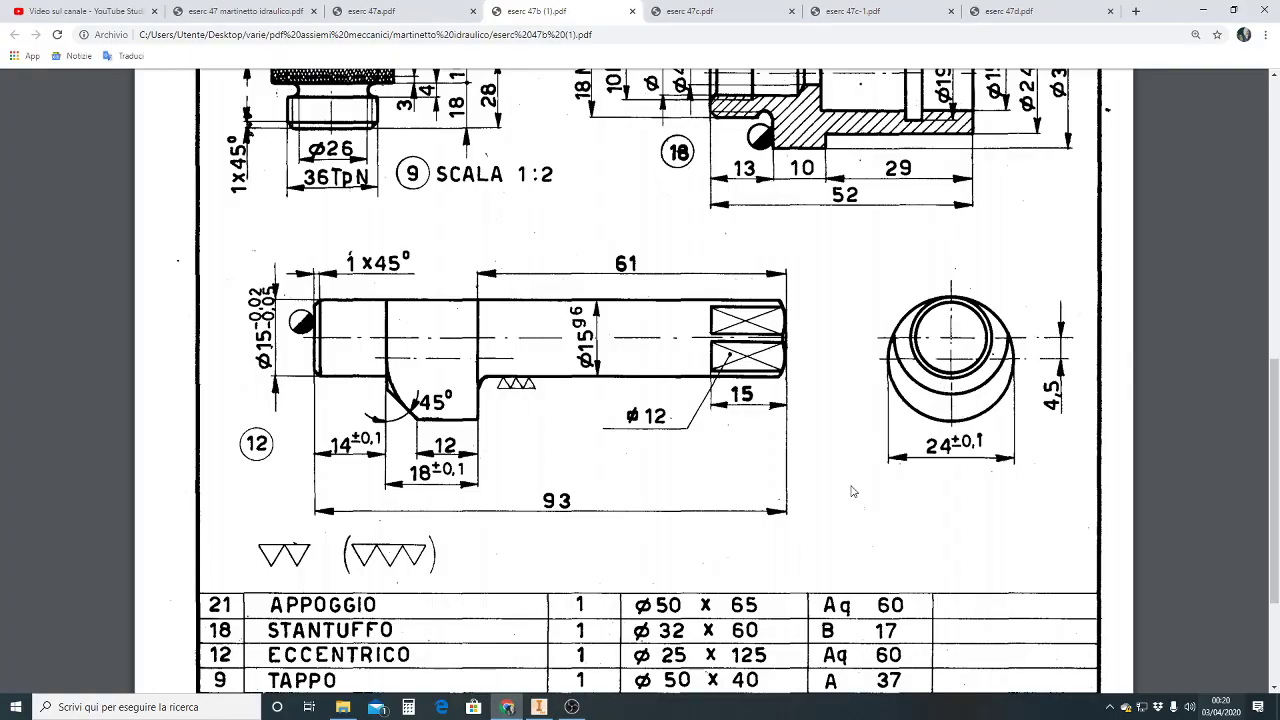
left_click(539, 707)
scroll(765, 410, "down", 2)
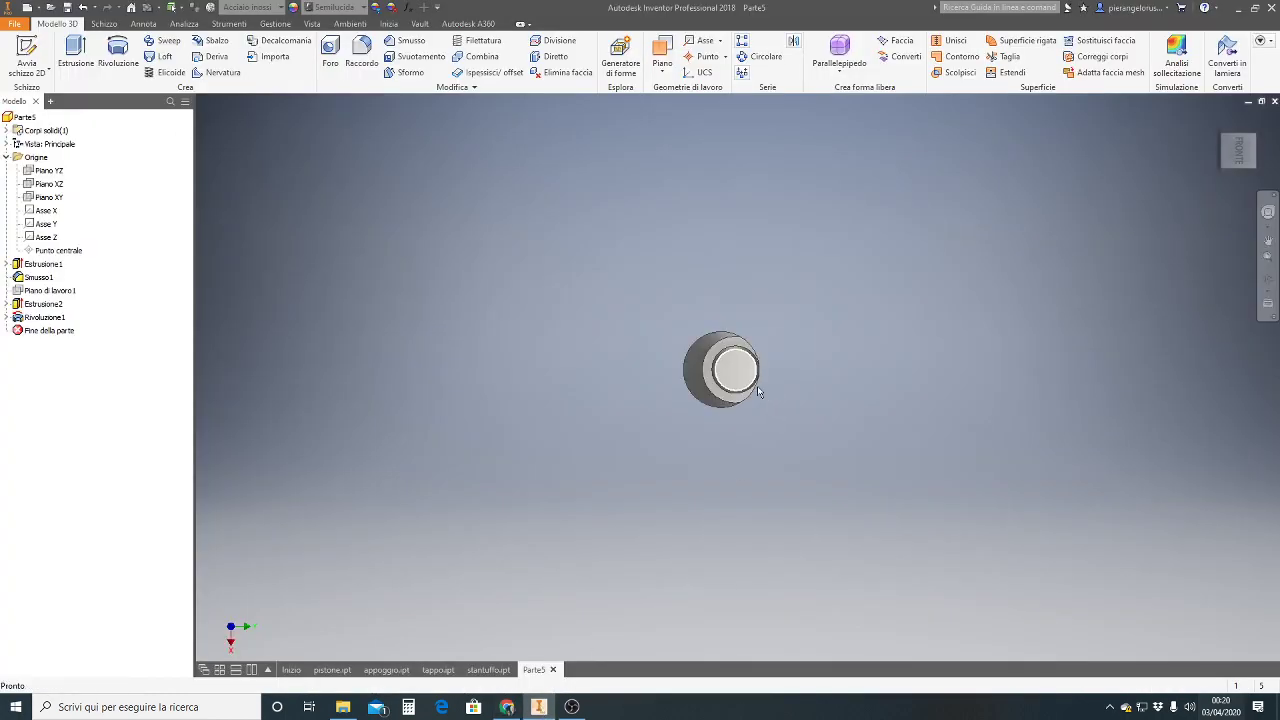
scroll(765, 410, "down", 3)
mouse_move(1238, 150)
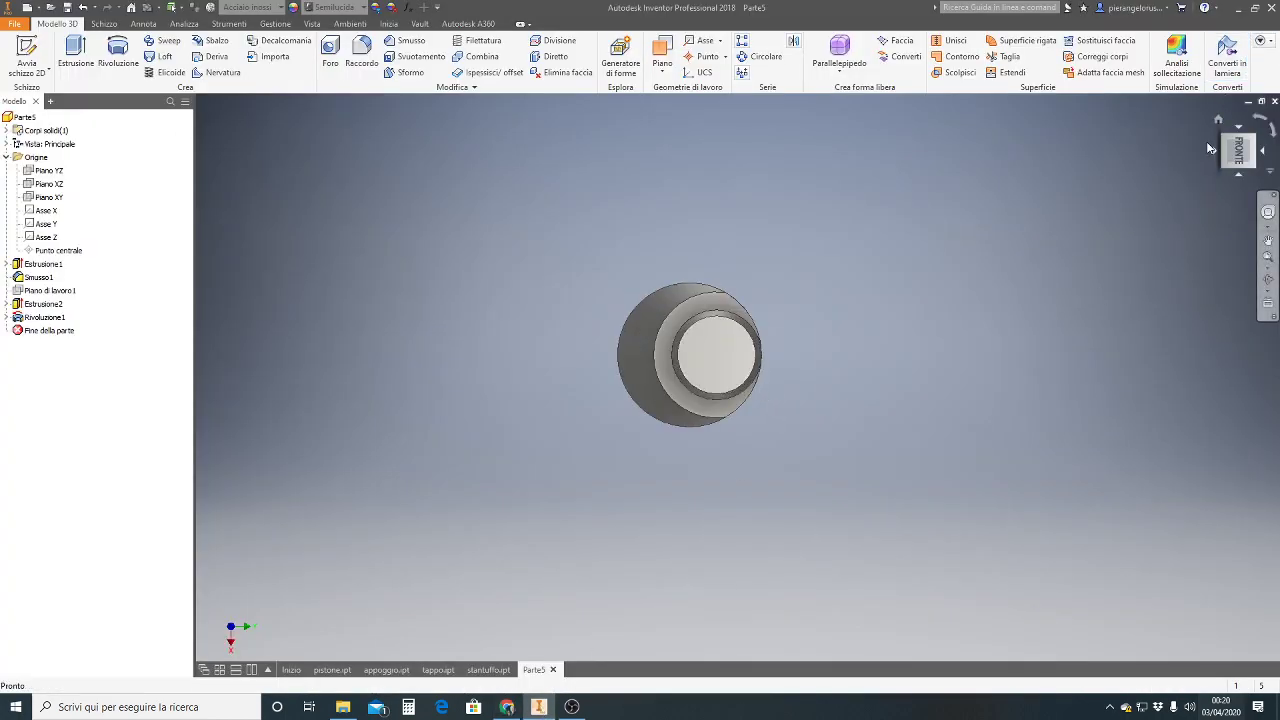
left_click(1259, 122)
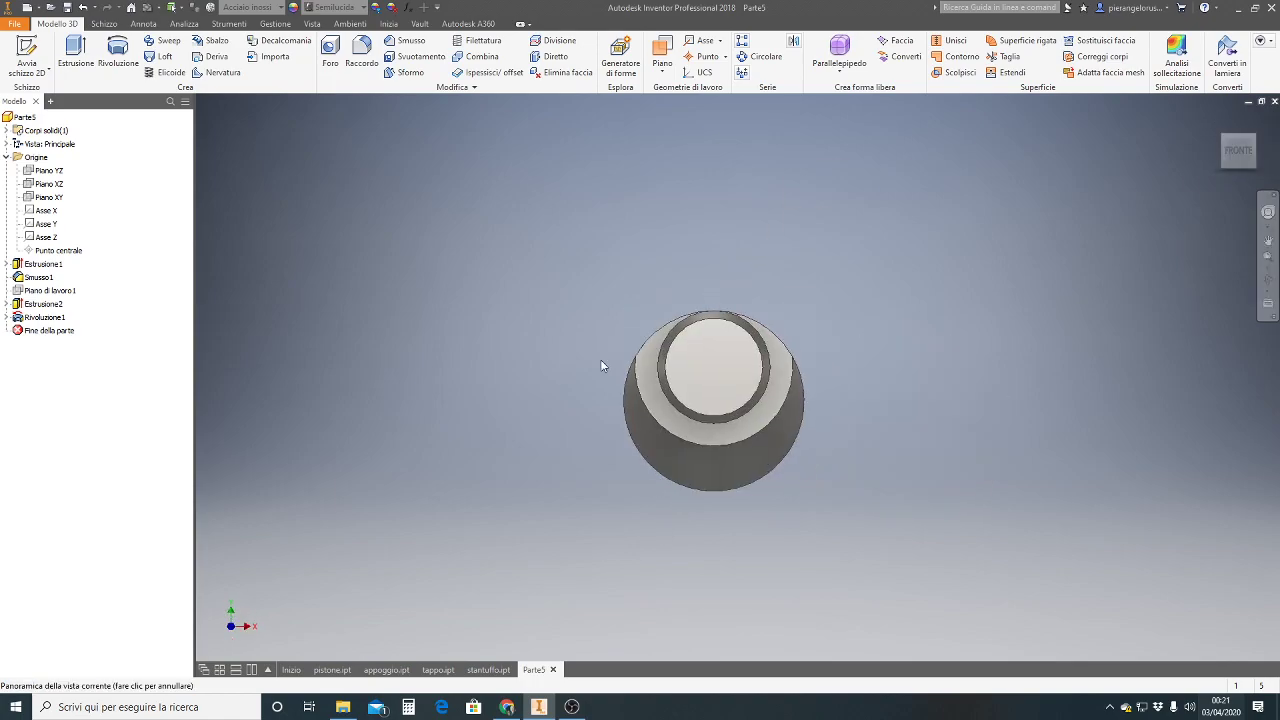
- Compare the part 12 PDF drawing in Chrome with the model, ending back in Inventor
left_click(509, 708)
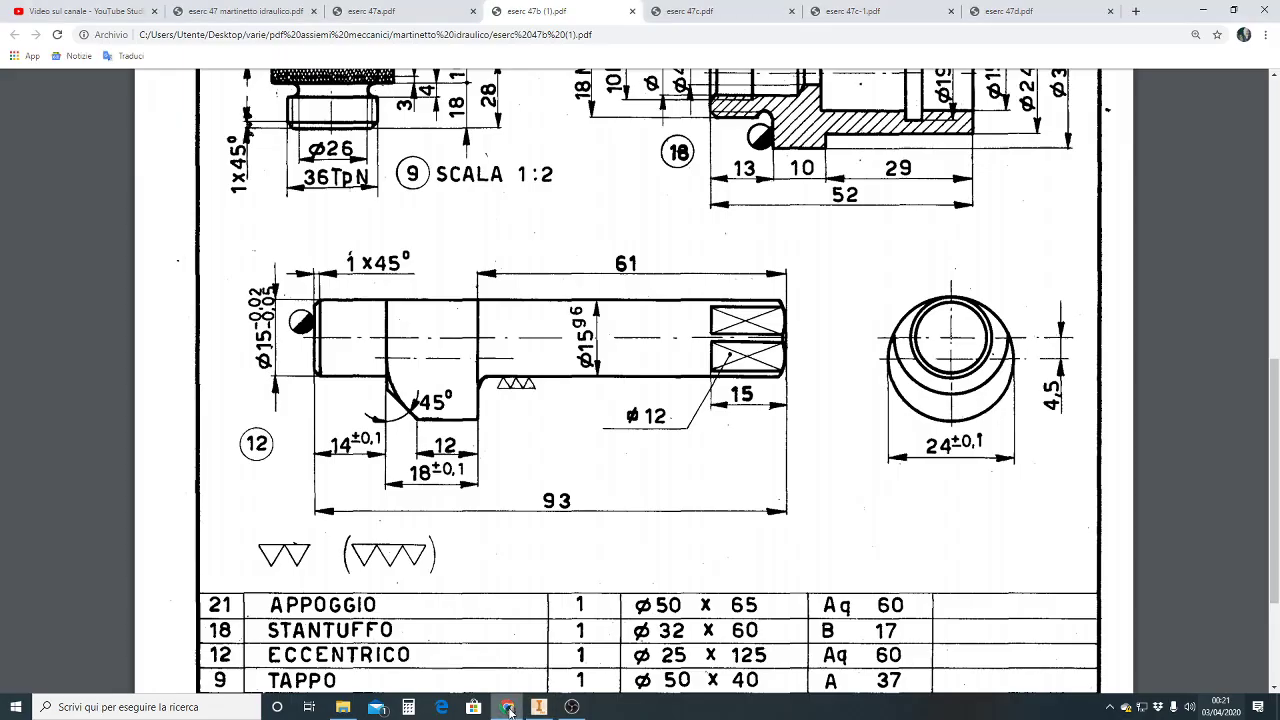
left_click(540, 708)
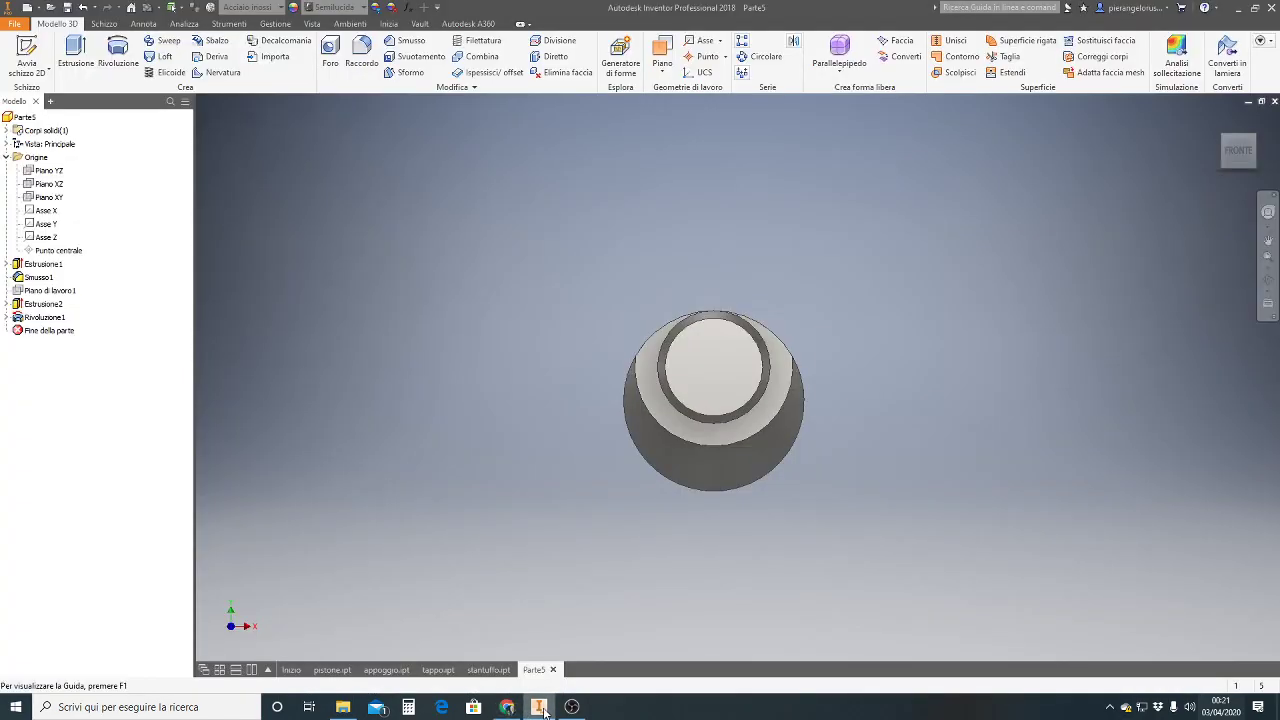
left_click(507, 708)
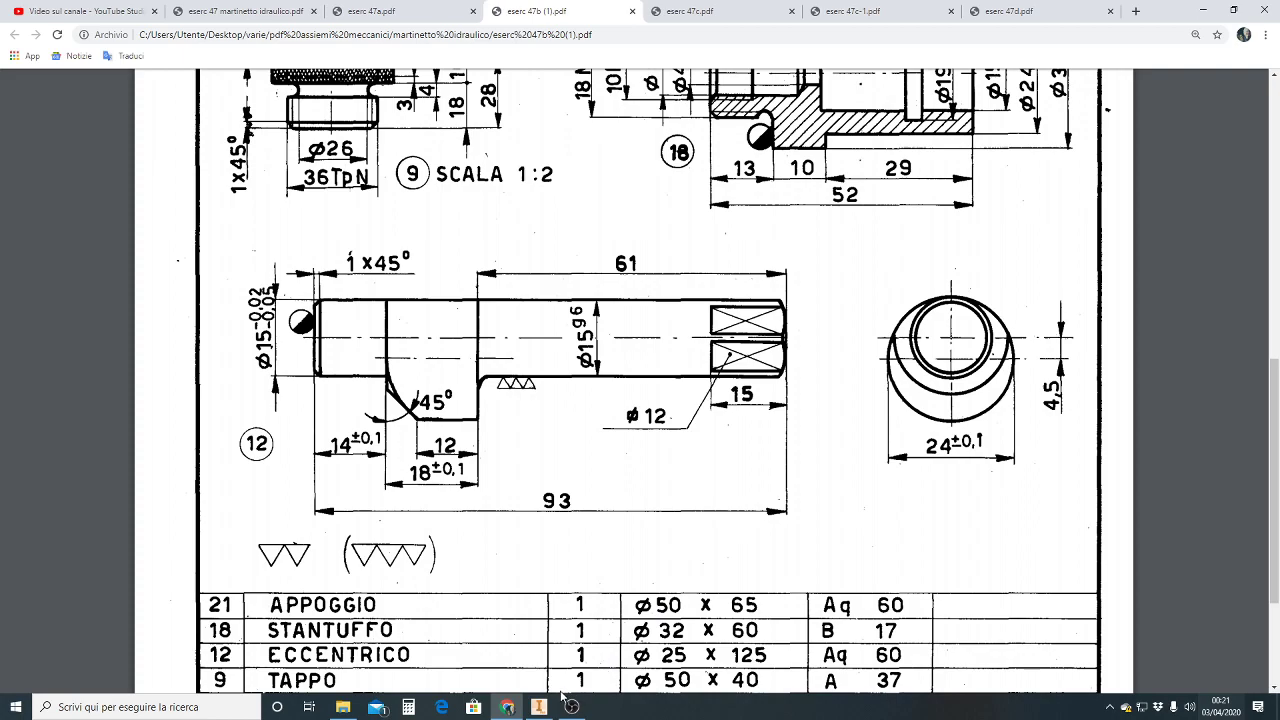
mouse_move(539, 707)
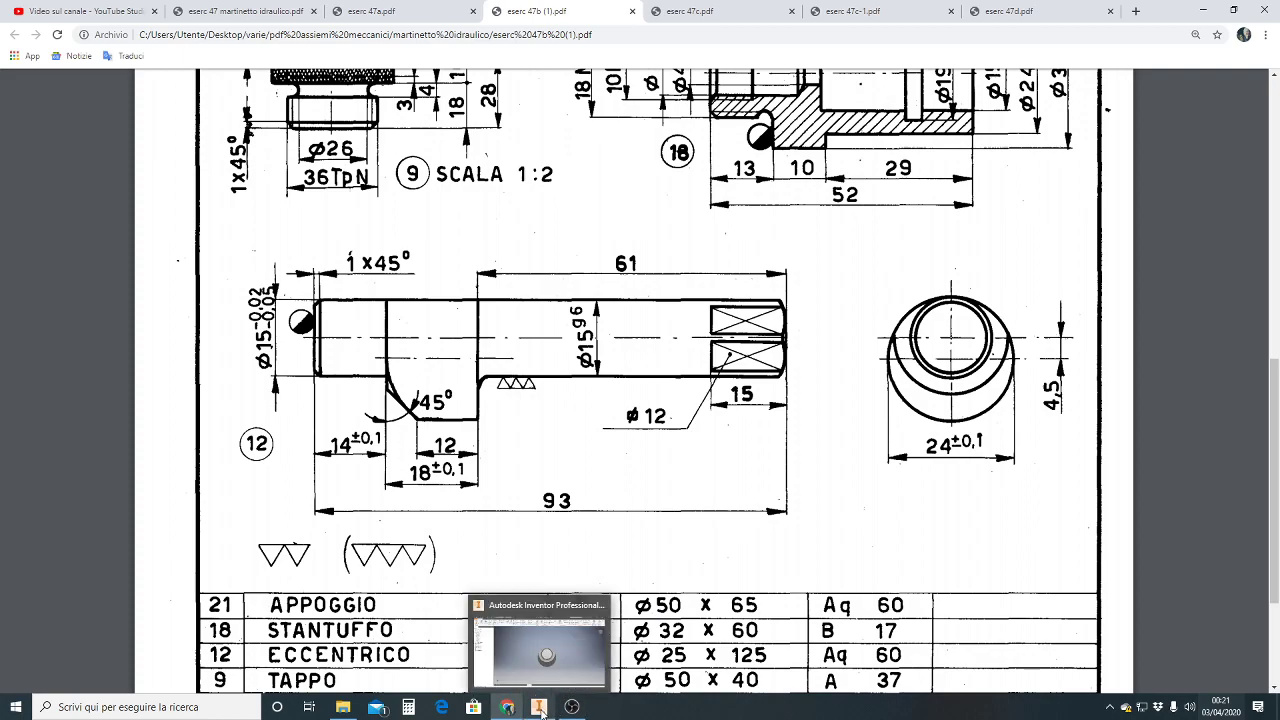
left_click(541, 708)
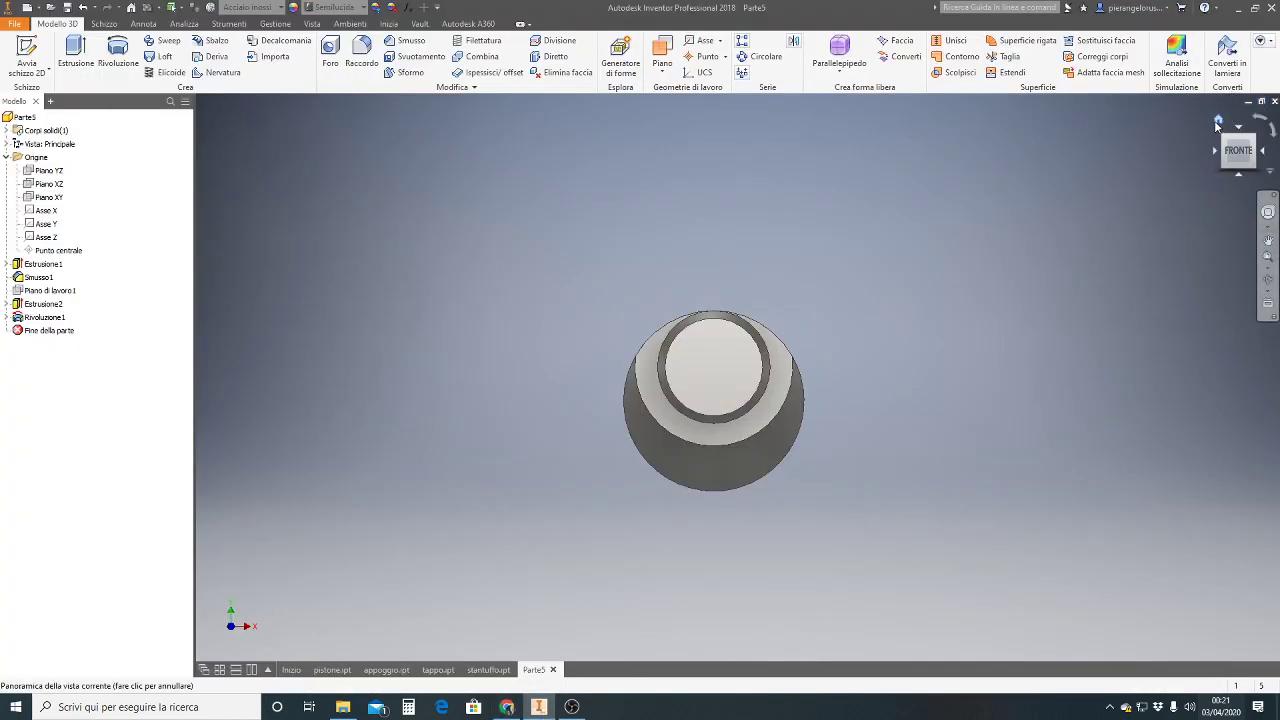
- Return to the home view, zoom to the shaft's lower end, and sketch on its end face
left_click_drag(1217, 128, 1210, 131)
left_click(1217, 120)
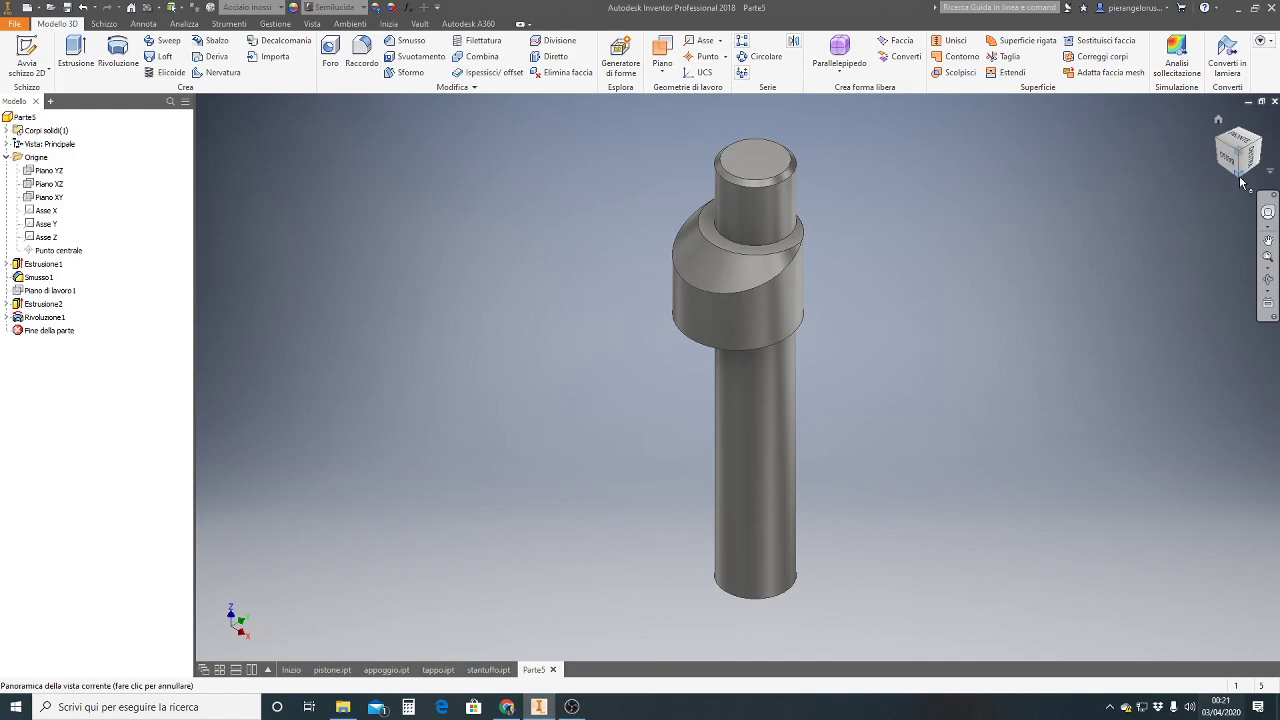
scroll(842, 654, "up", 4)
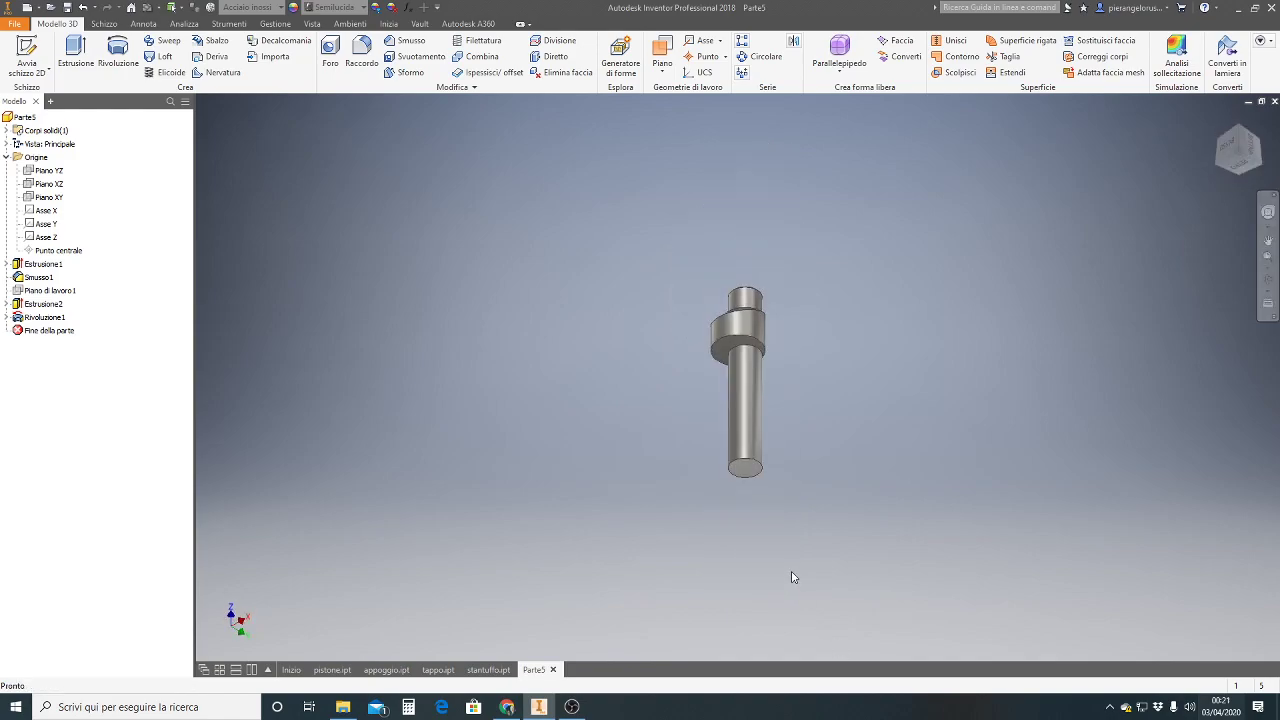
scroll(793, 577, "down", 5)
middle_click_drag(617, 397, 688, 290)
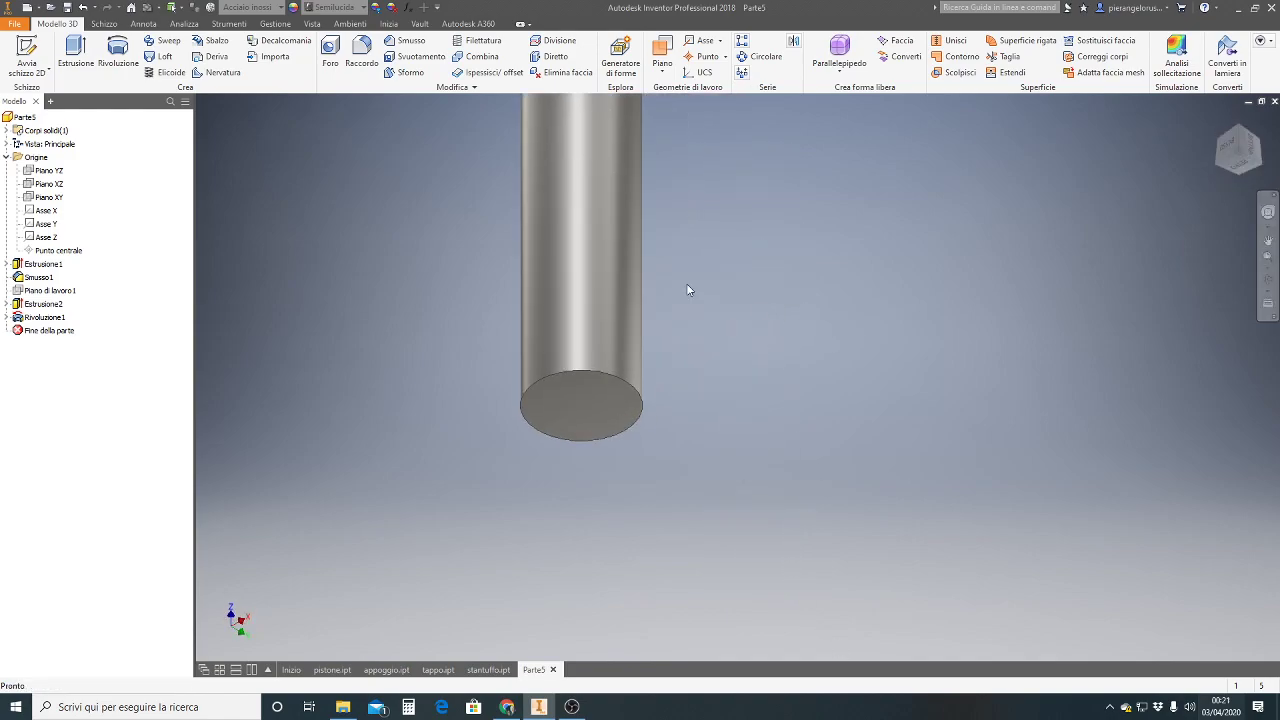
left_click(27, 55)
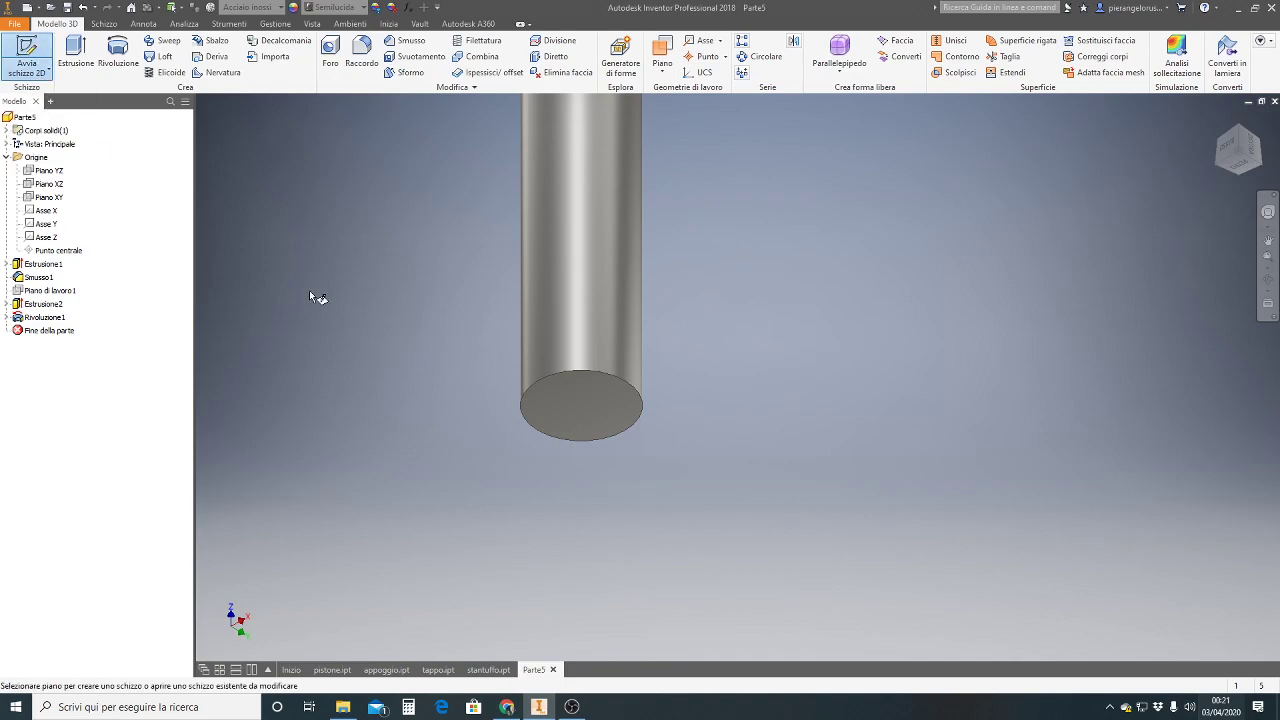
left_click(557, 408)
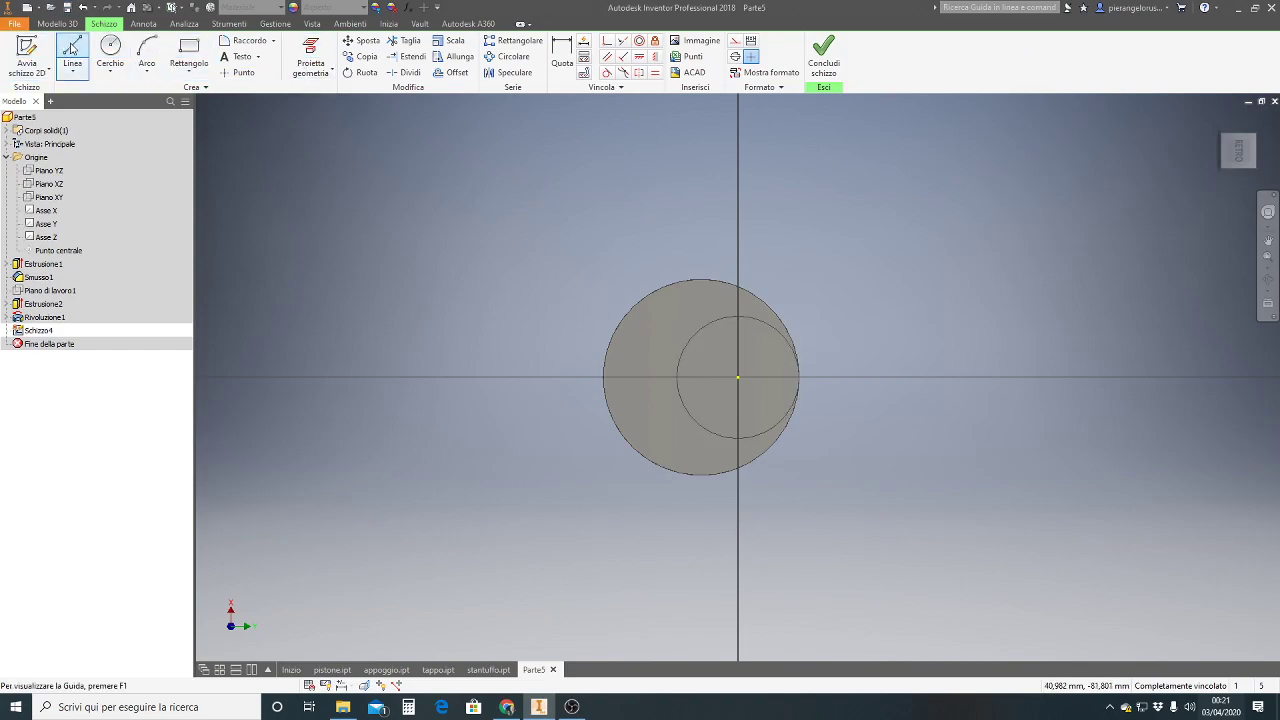
- Try a line across the outer circle, then undo it twice
left_click(71, 48)
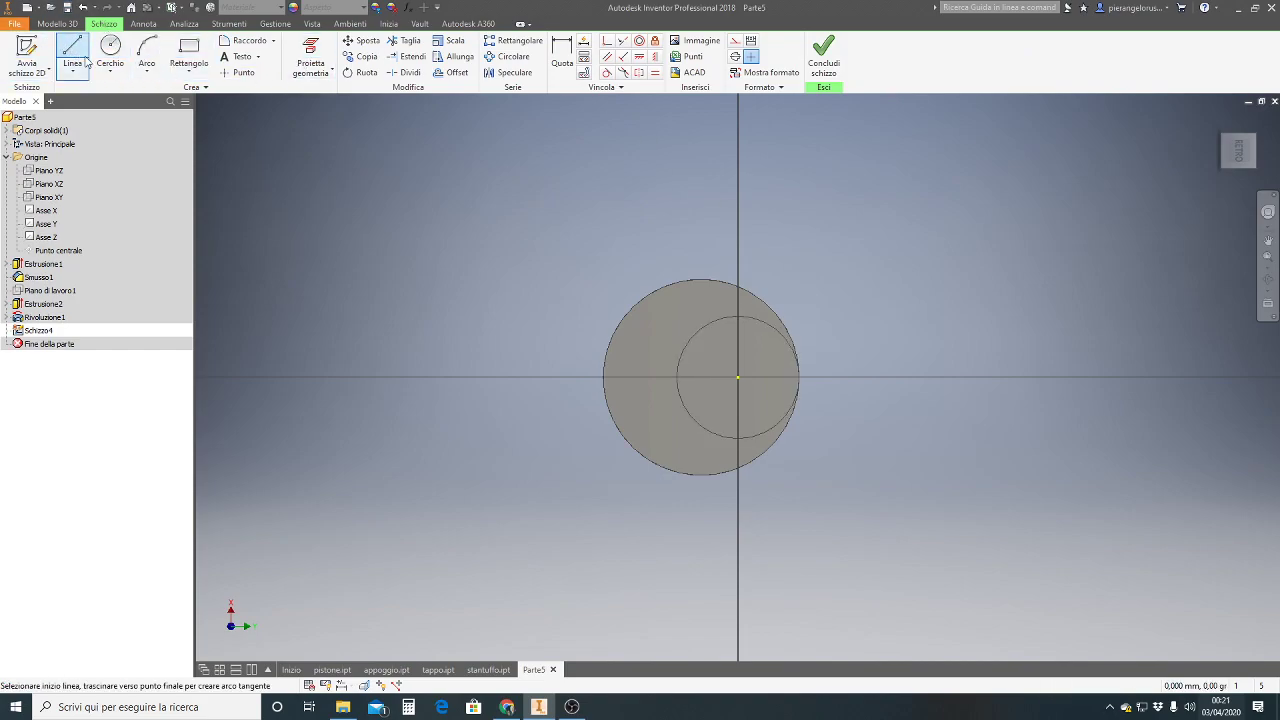
left_click(723, 302)
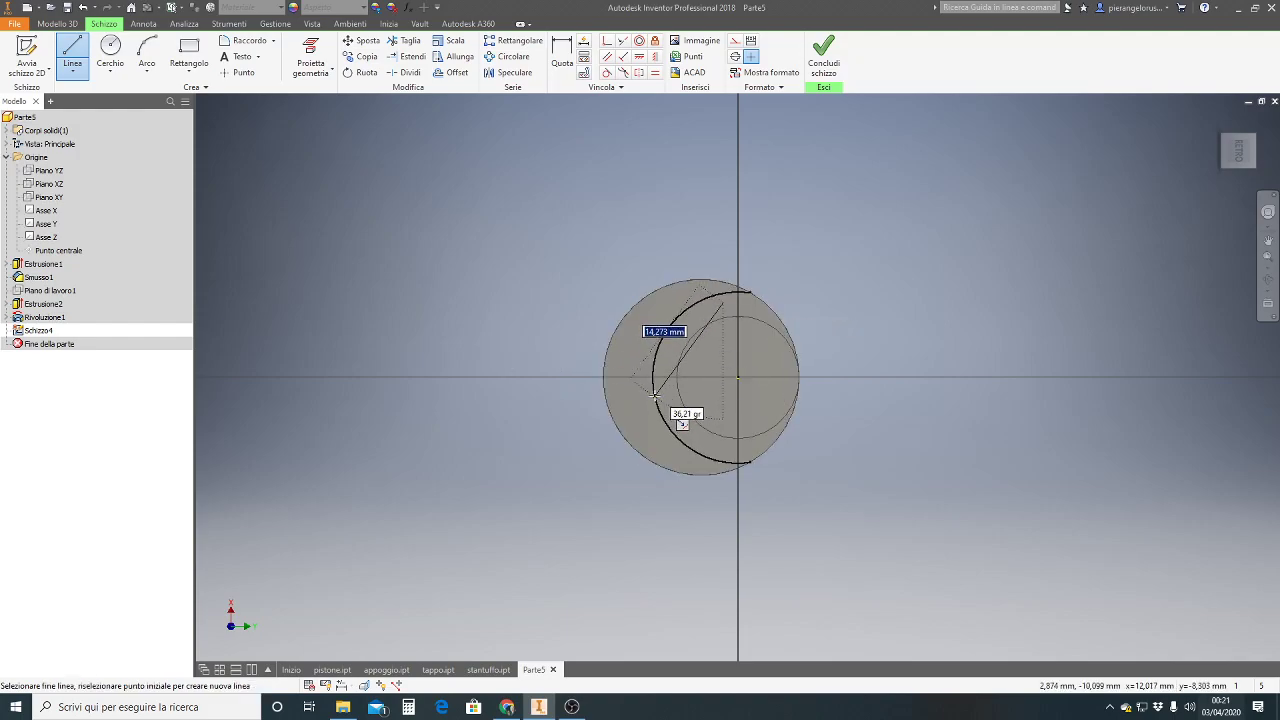
key("Escape")
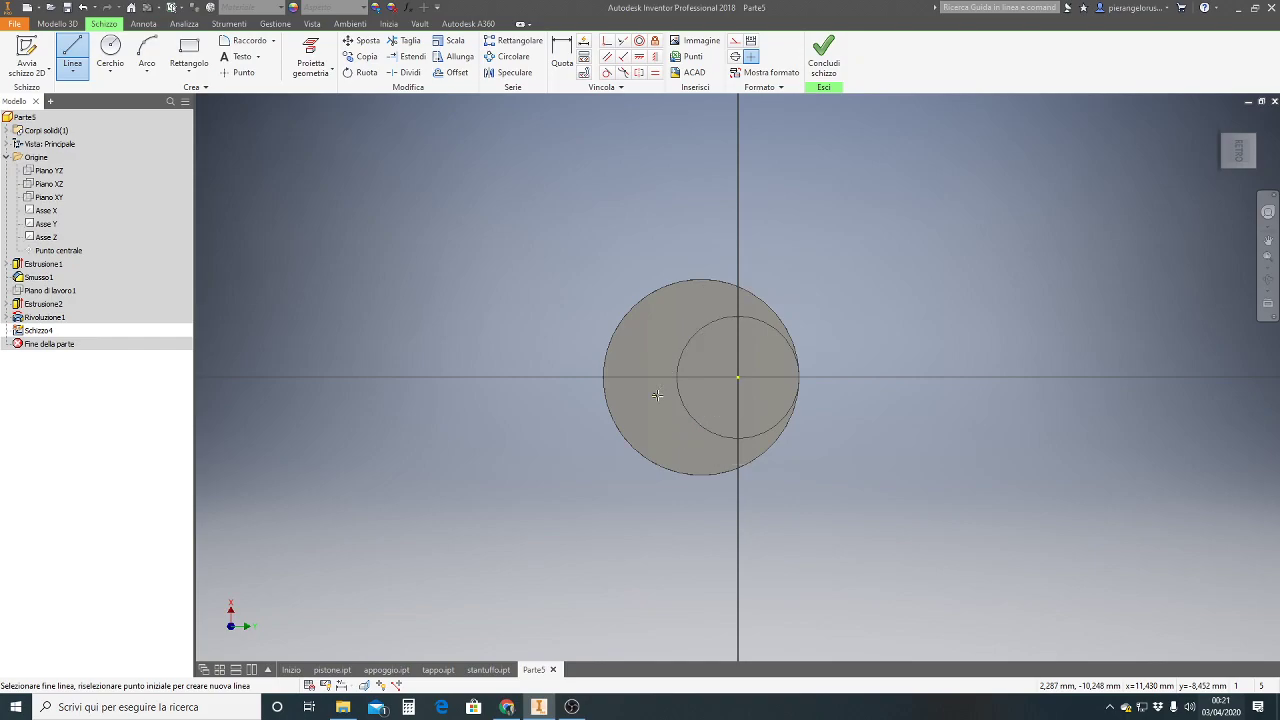
left_click(655, 396)
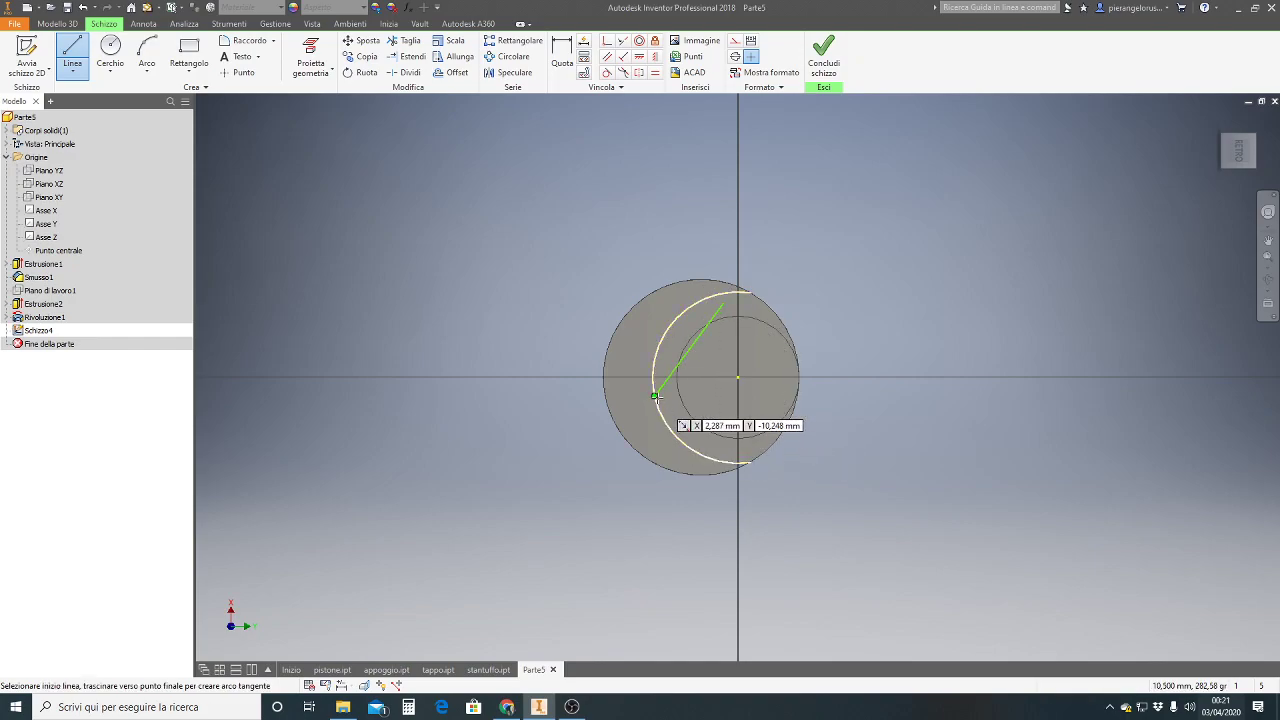
key("Escape")
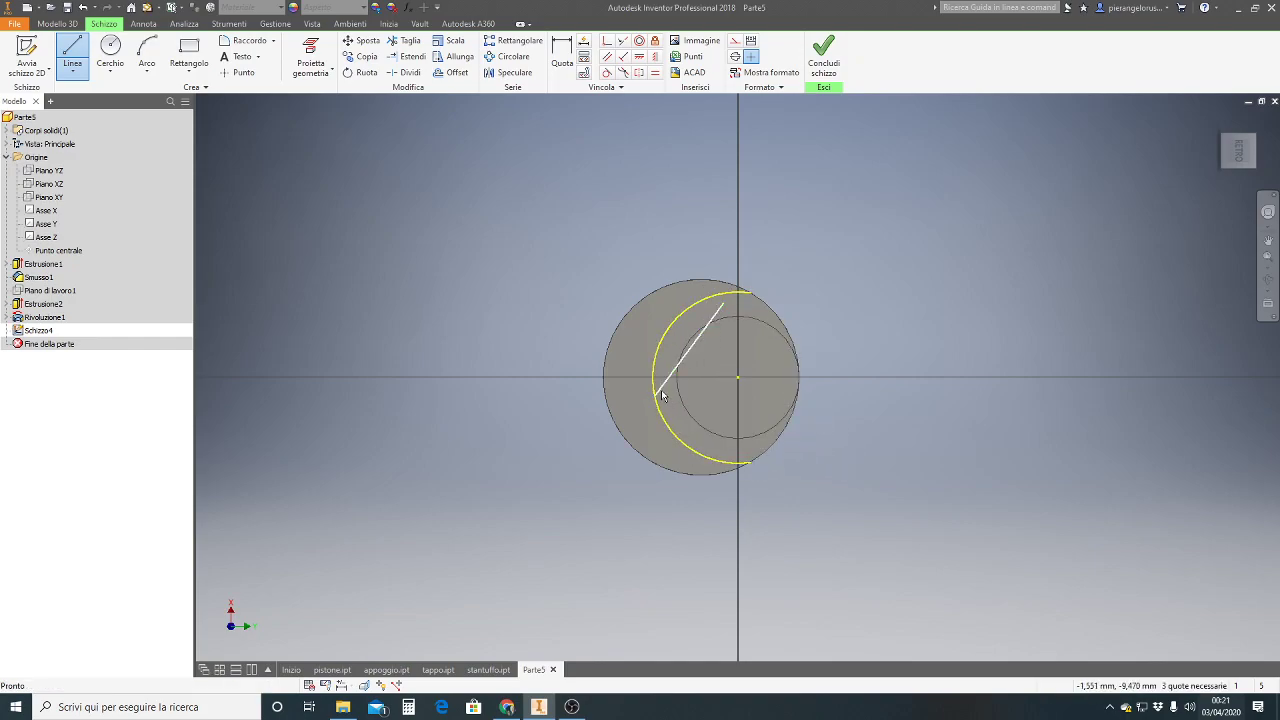
key("Escape")
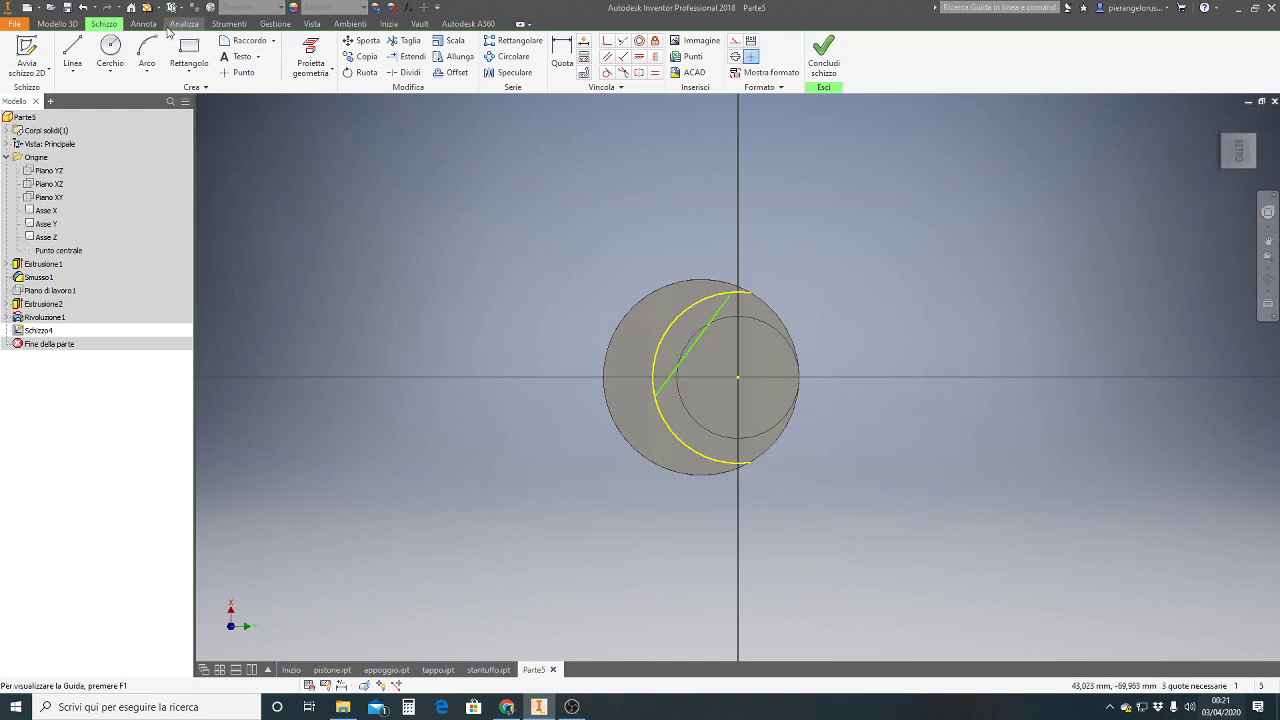
left_click(83, 7)
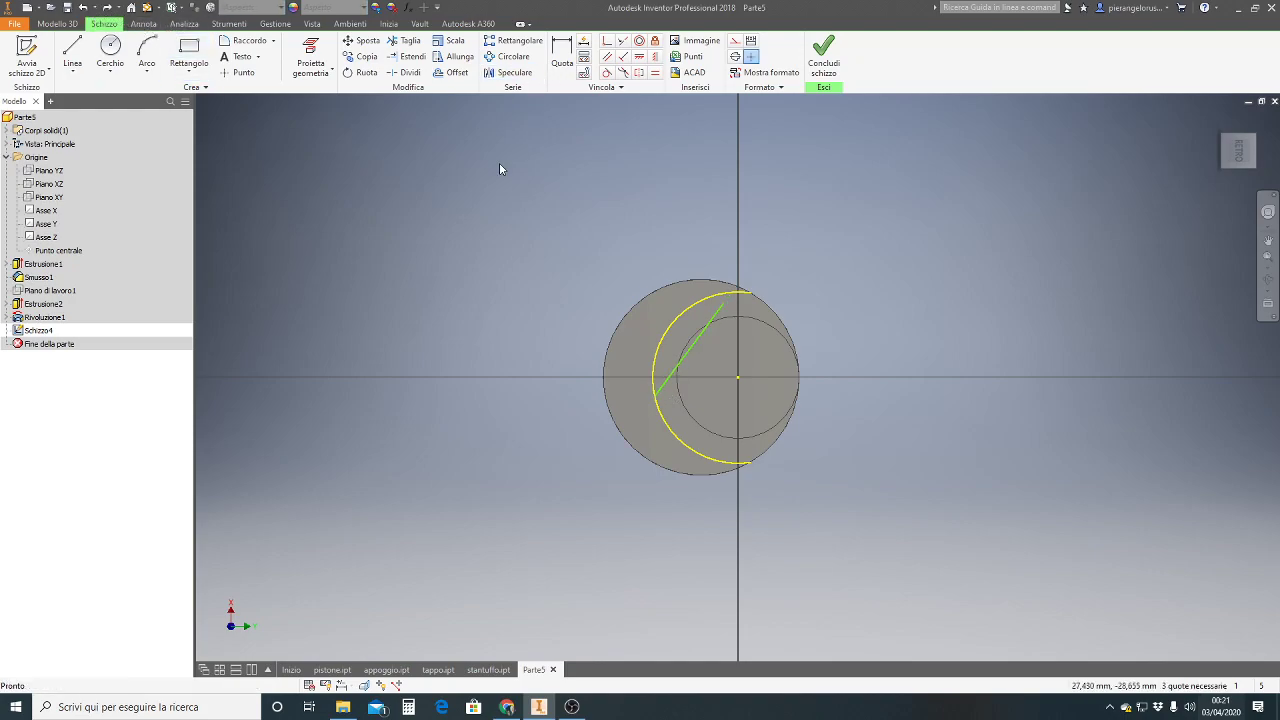
left_click(83, 7)
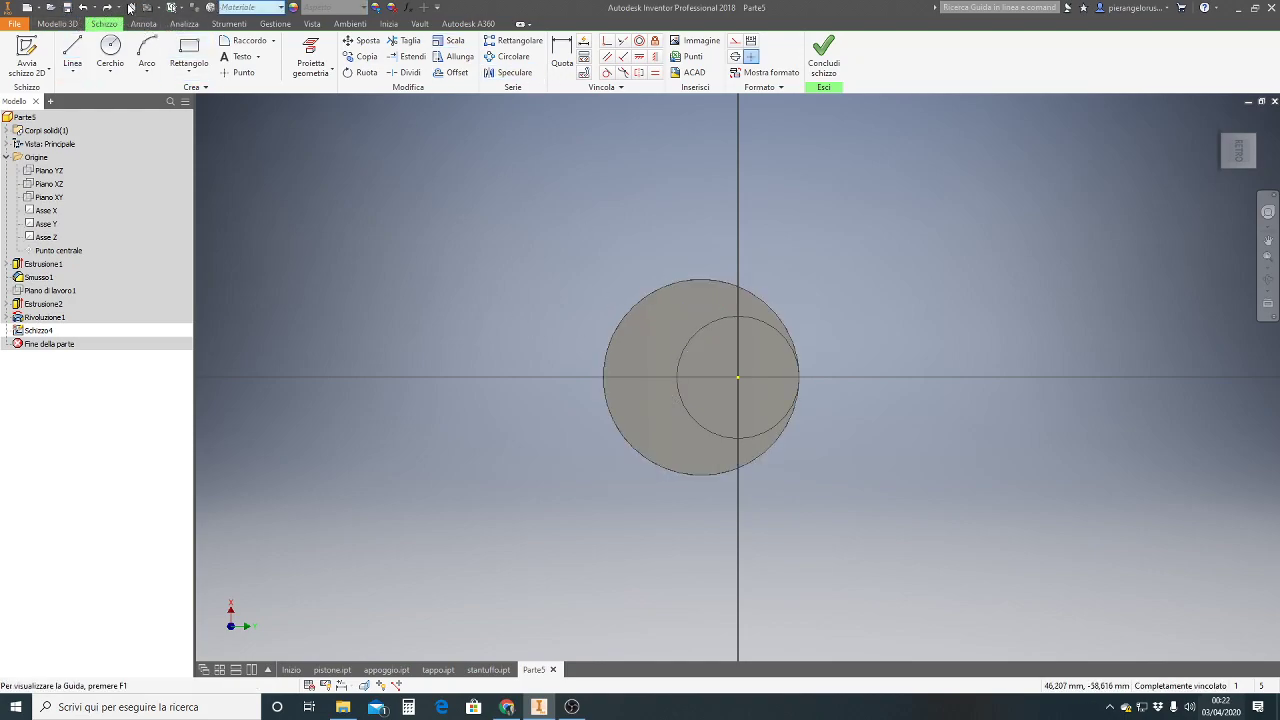
- Draw four connected lines forming a closed diamond around the end circle's centre
left_click(73, 49)
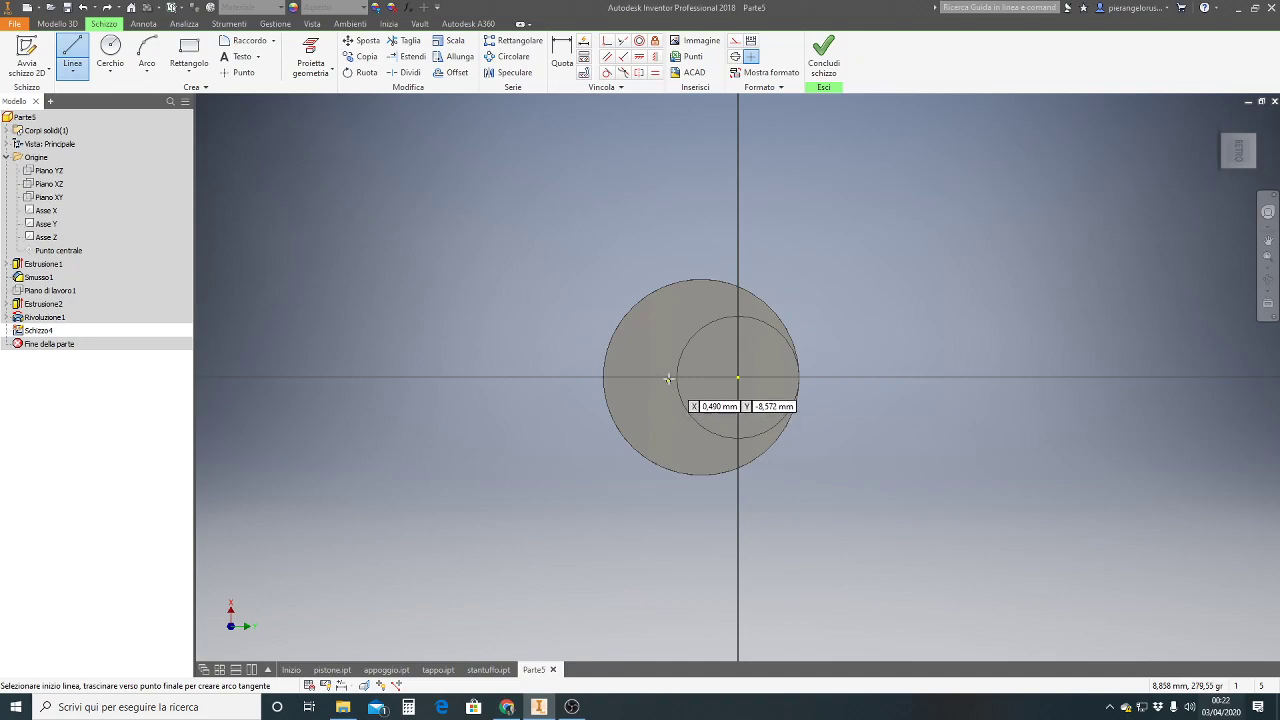
left_click(675, 372)
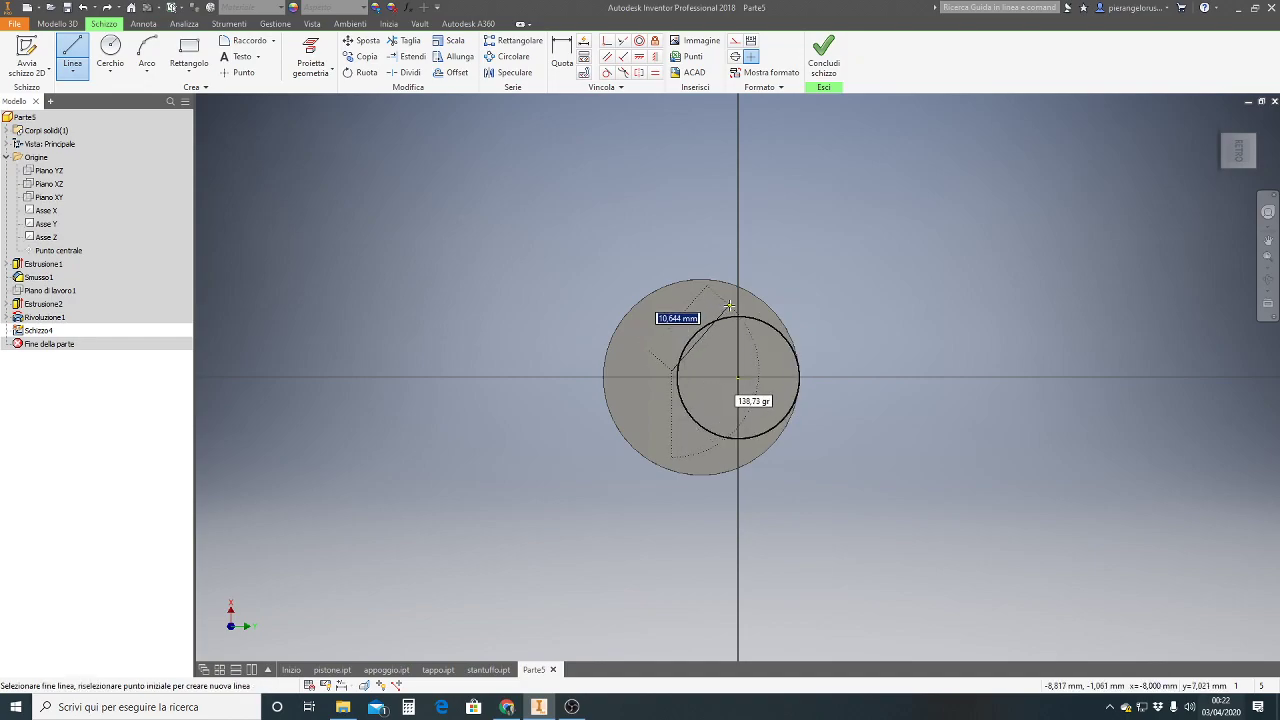
left_click(736, 298)
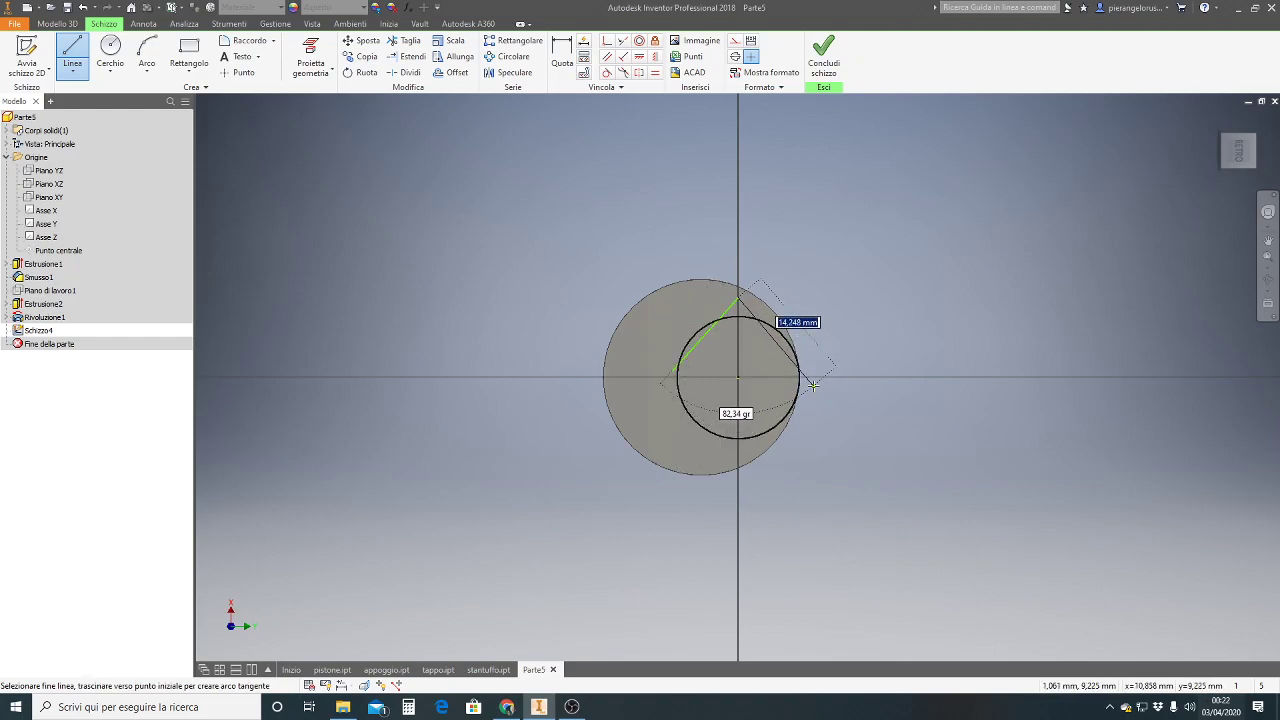
left_click(810, 384)
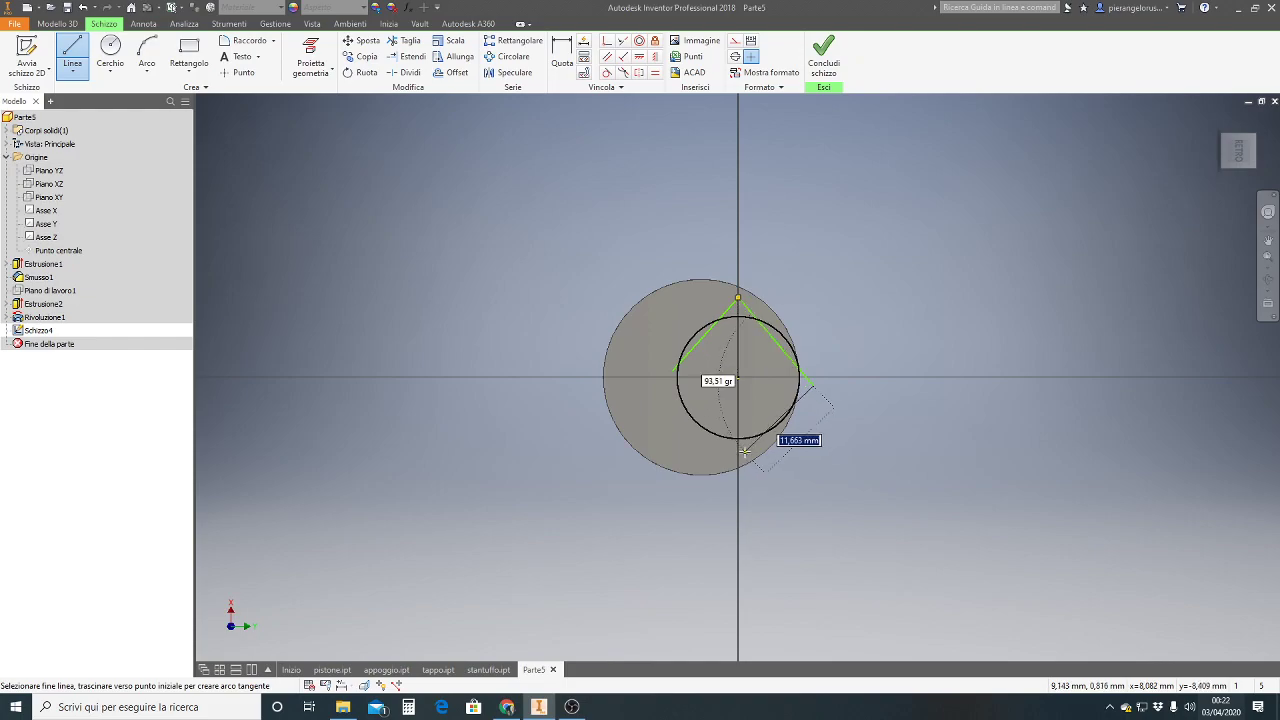
left_click(746, 452)
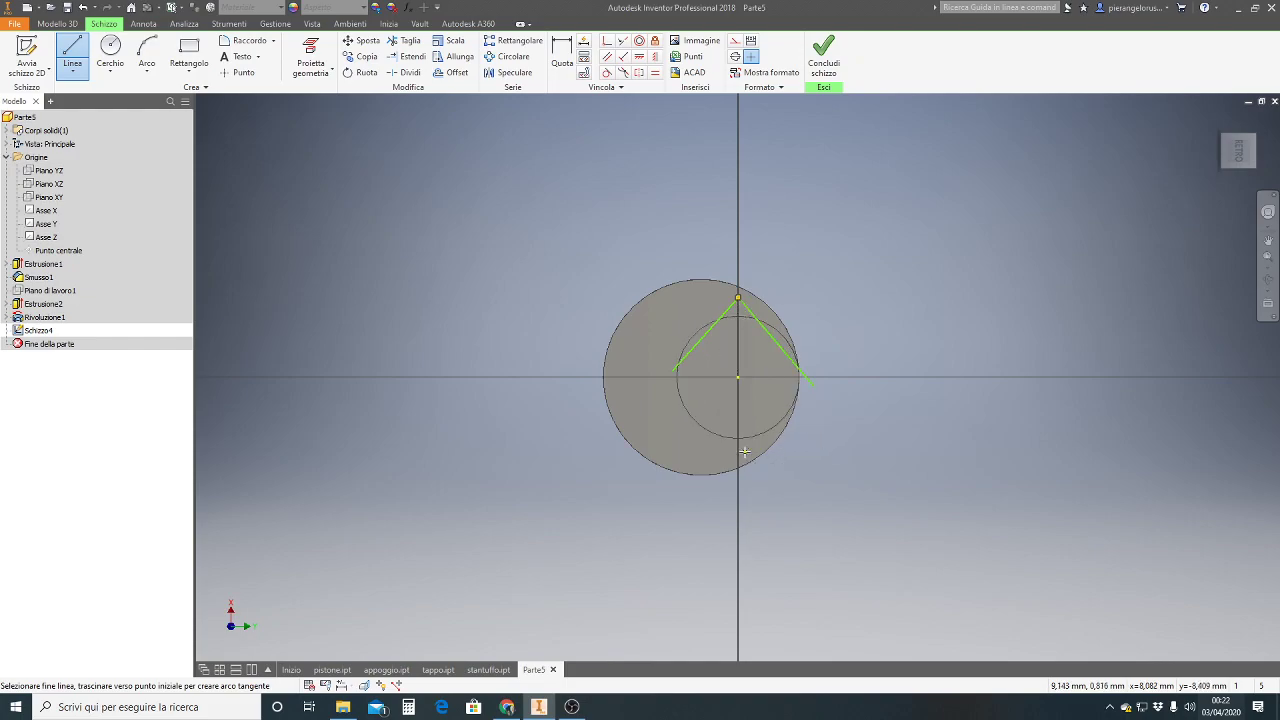
left_click(674, 371)
key("Escape")
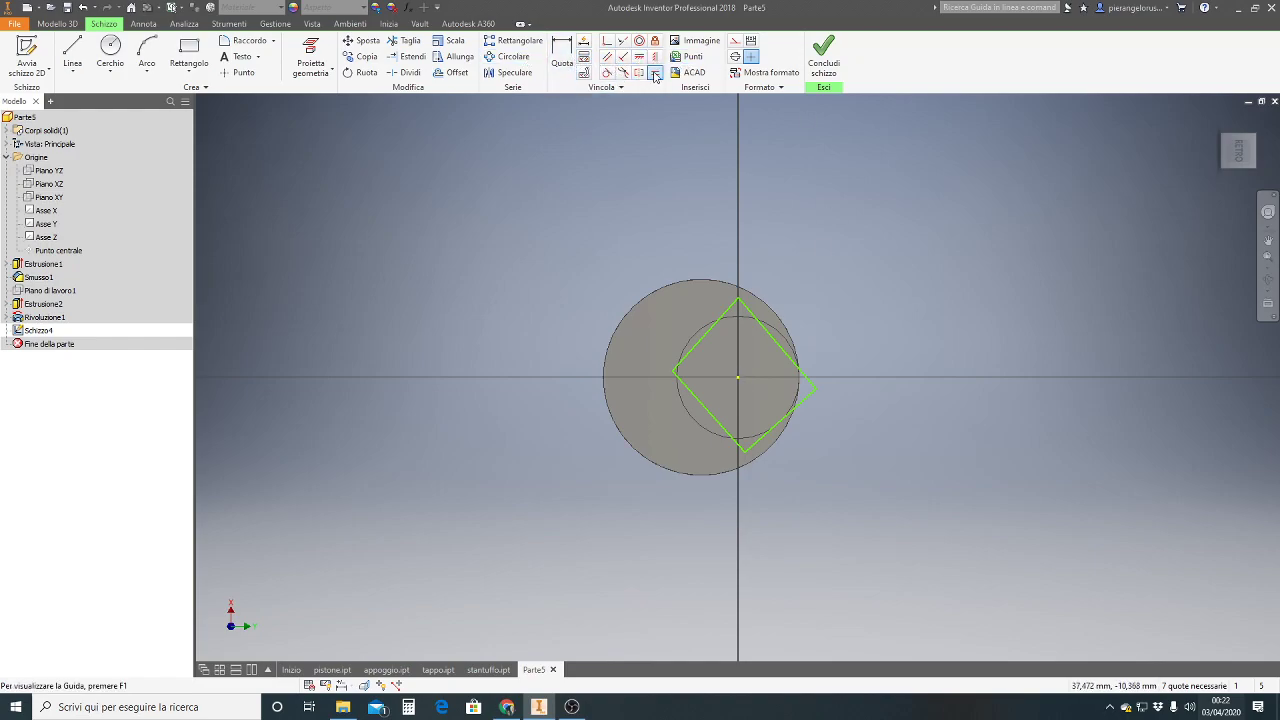
- Make the diamond's opposite sides equal in length with Equal constraints
left_click(655, 74)
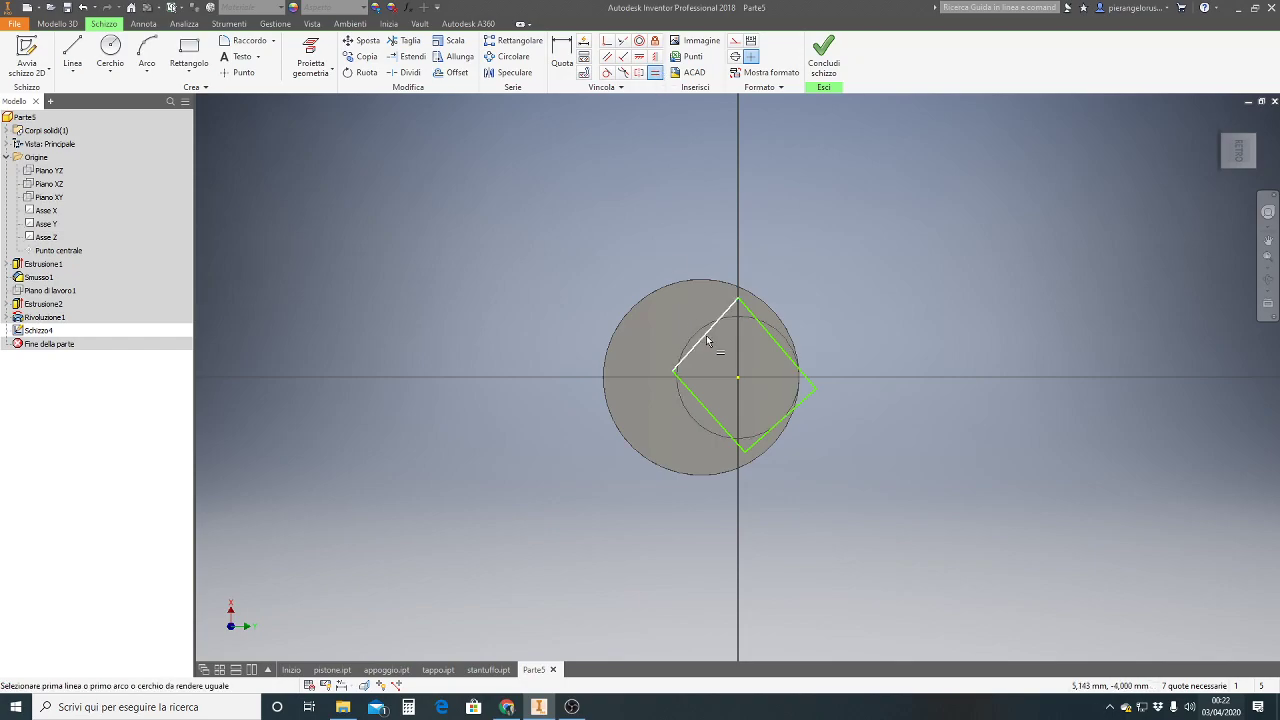
left_click(706, 335)
left_click(790, 420)
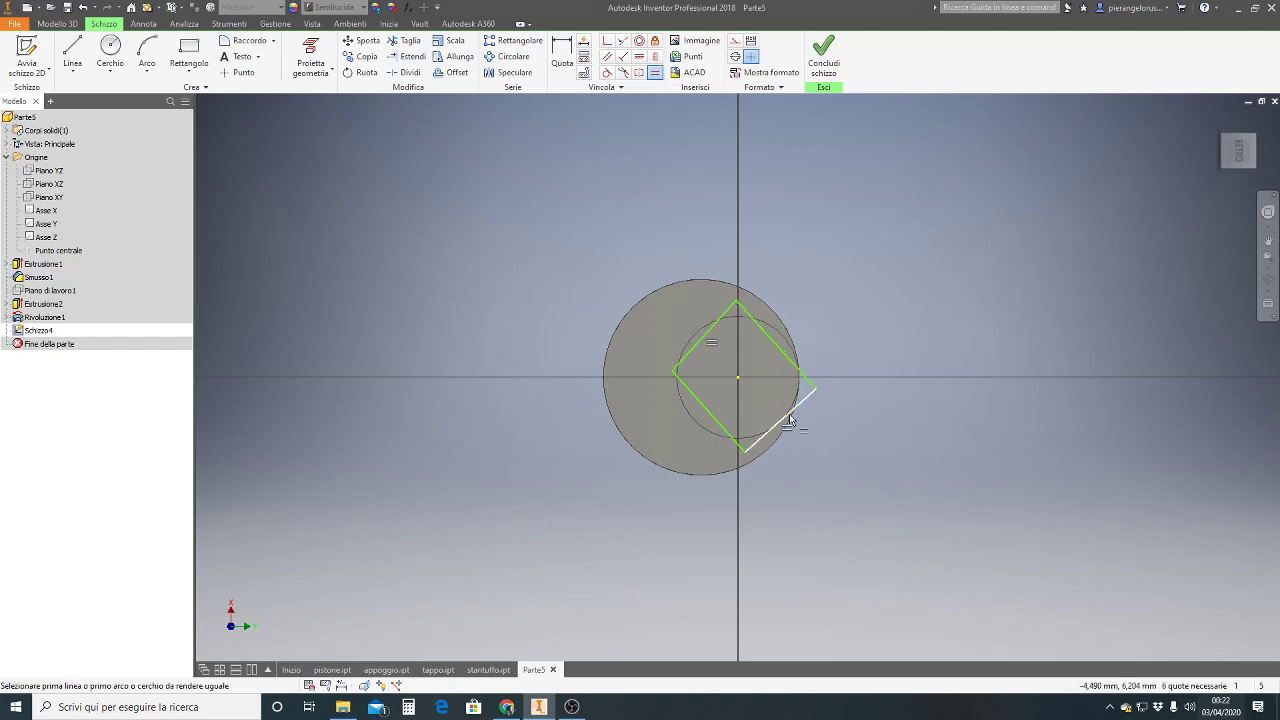
left_click(776, 352)
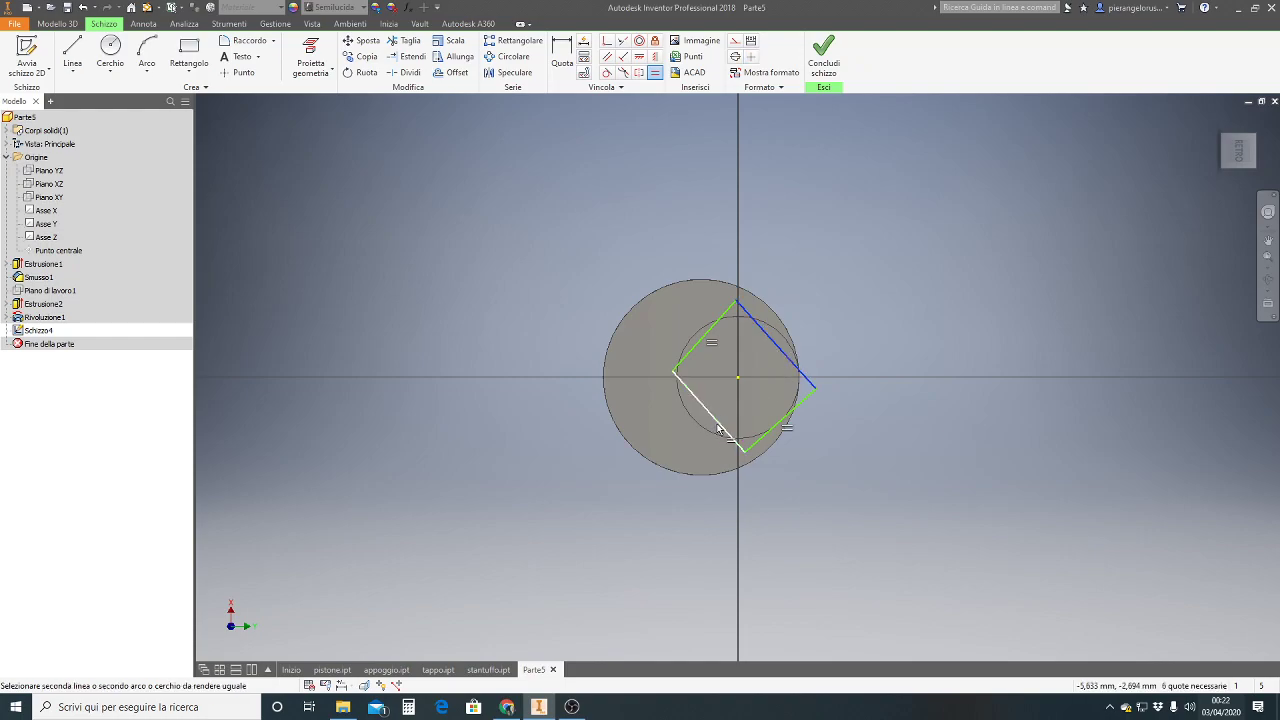
left_click(718, 430)
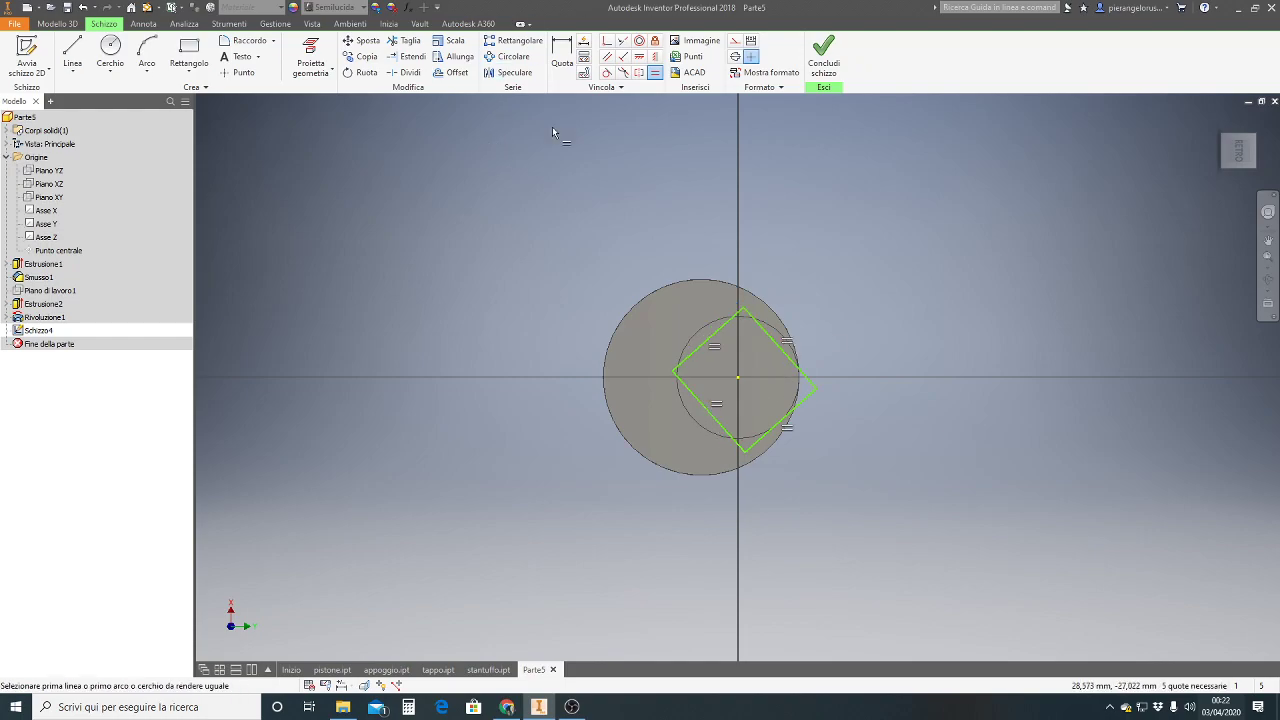
- Make the diamond's adjacent sides perpendicular, cancelling the over-constraint warnings
left_click(623, 56)
left_click(731, 320)
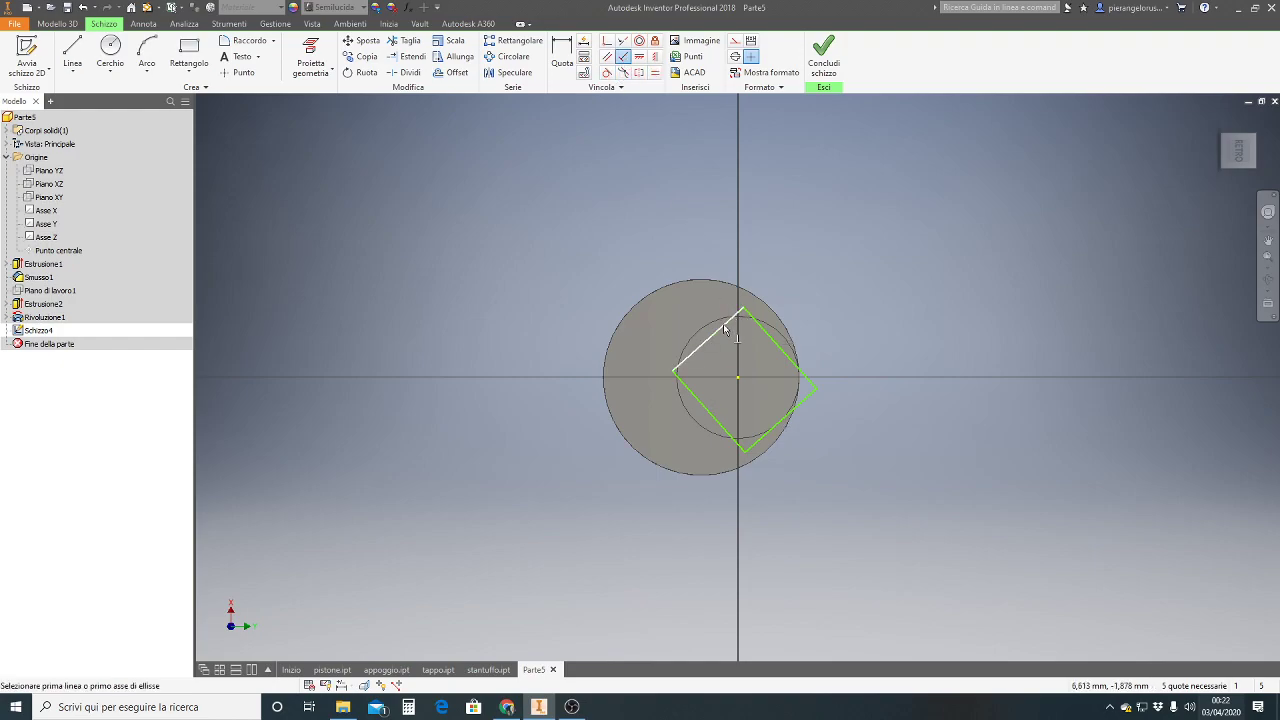
left_click(766, 336)
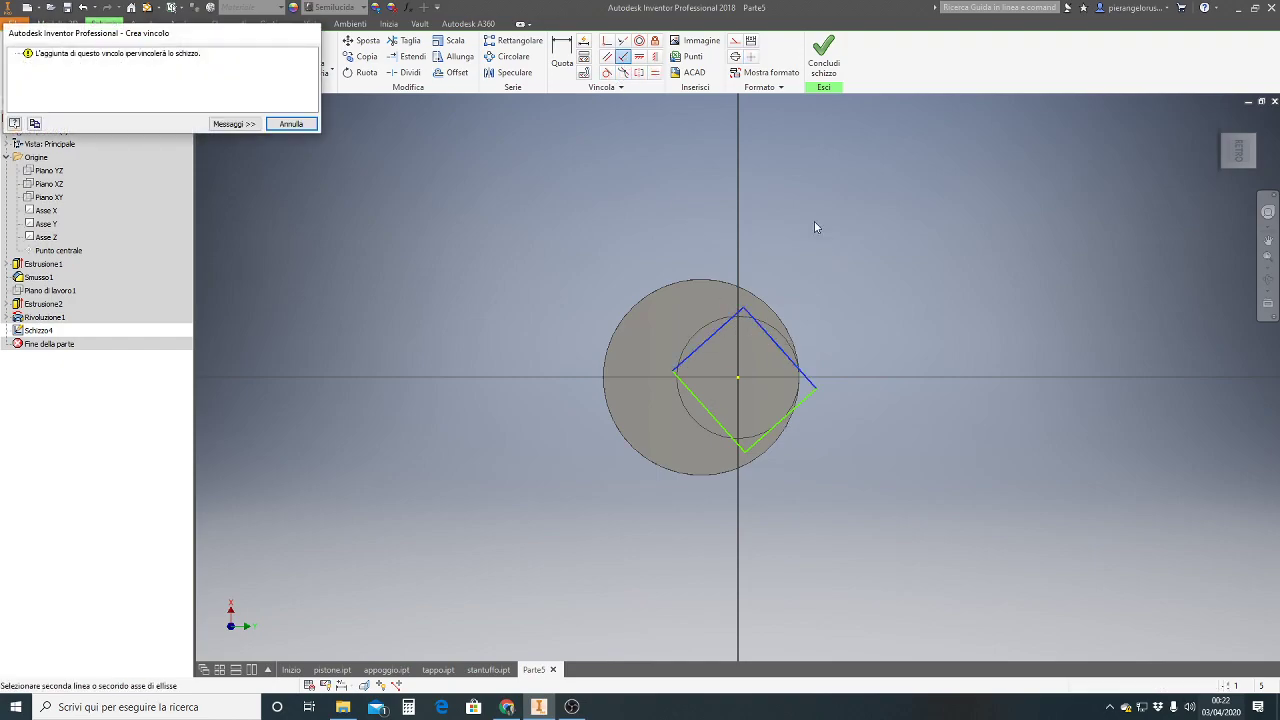
left_click(290, 123)
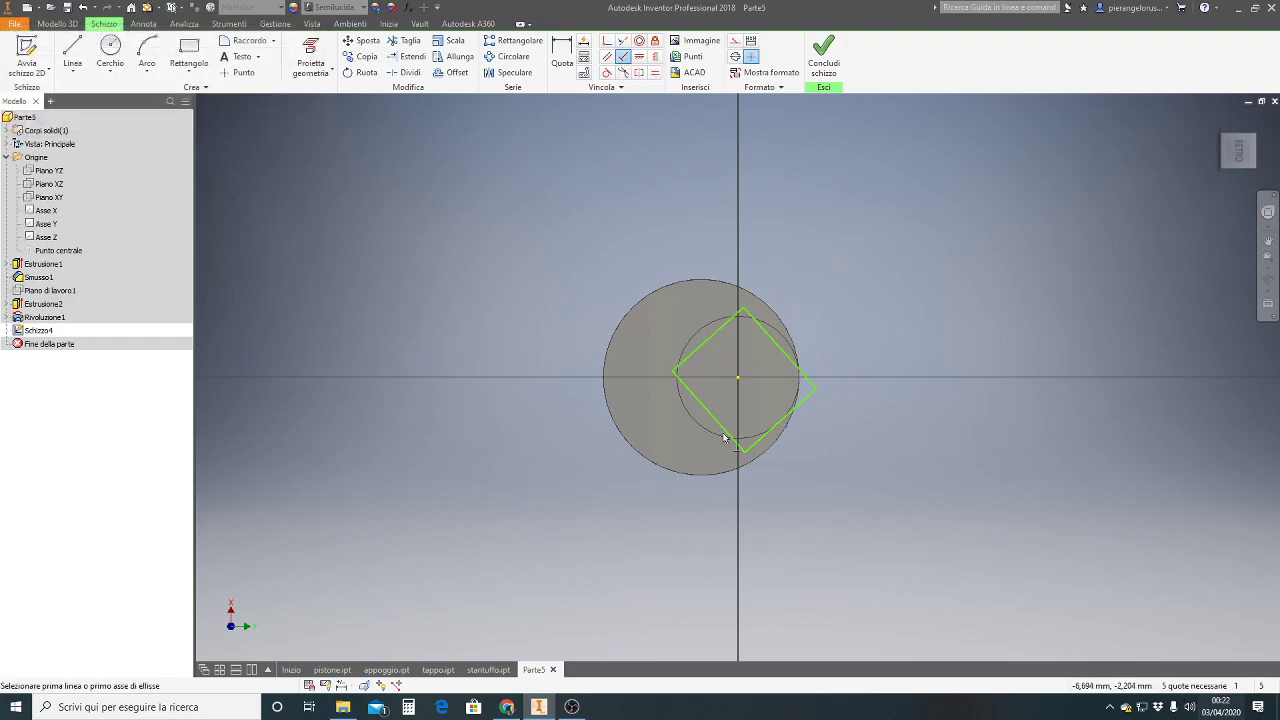
left_click(700, 350)
left_click(701, 404)
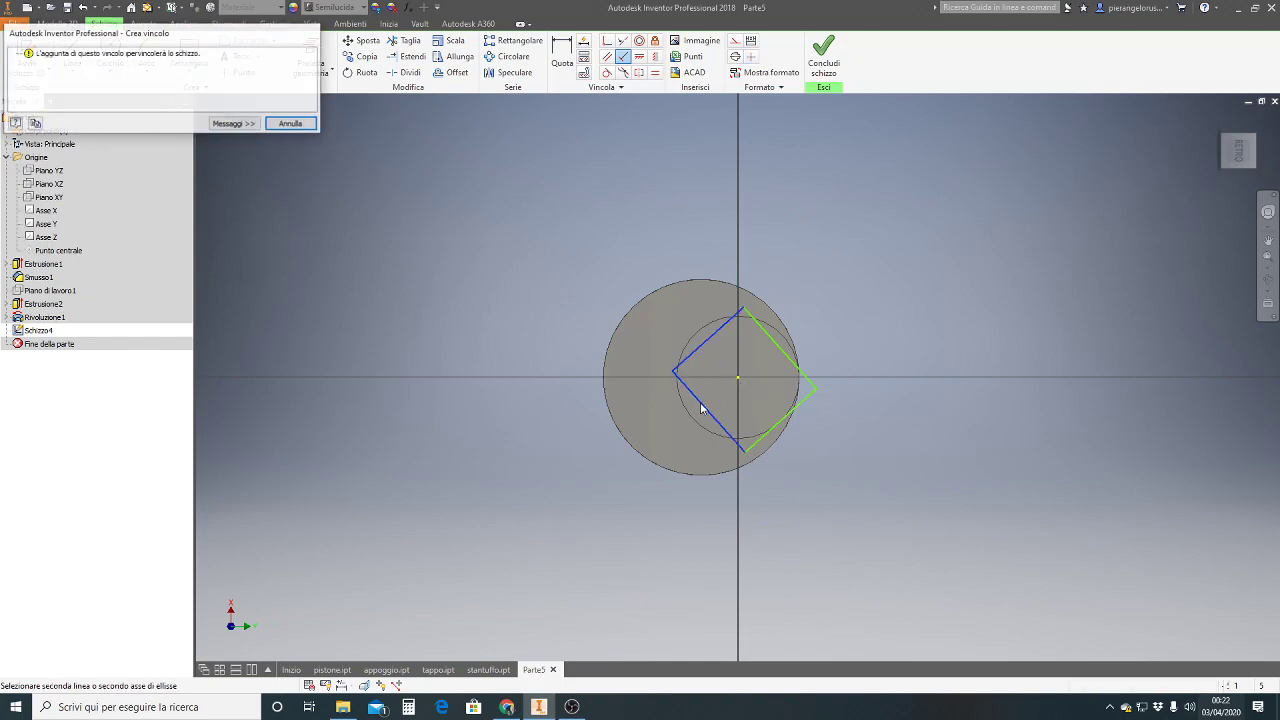
left_click(288, 124)
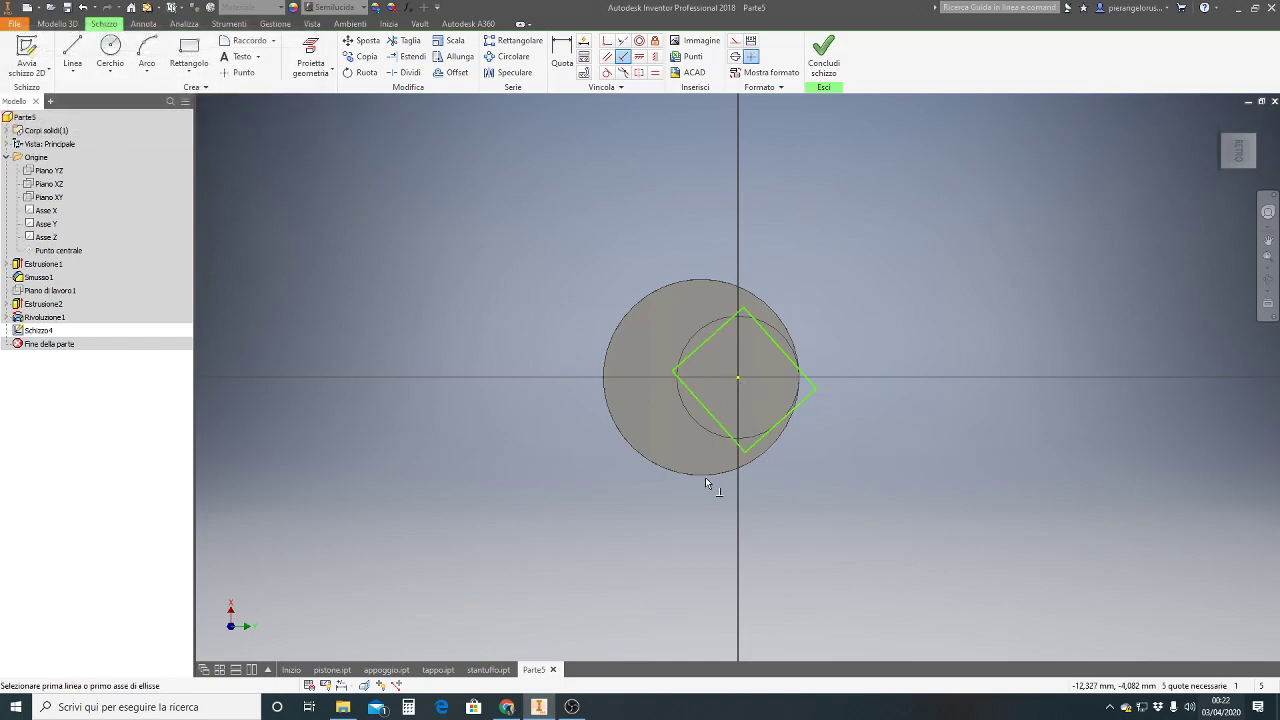
left_click(718, 424)
left_click(758, 441)
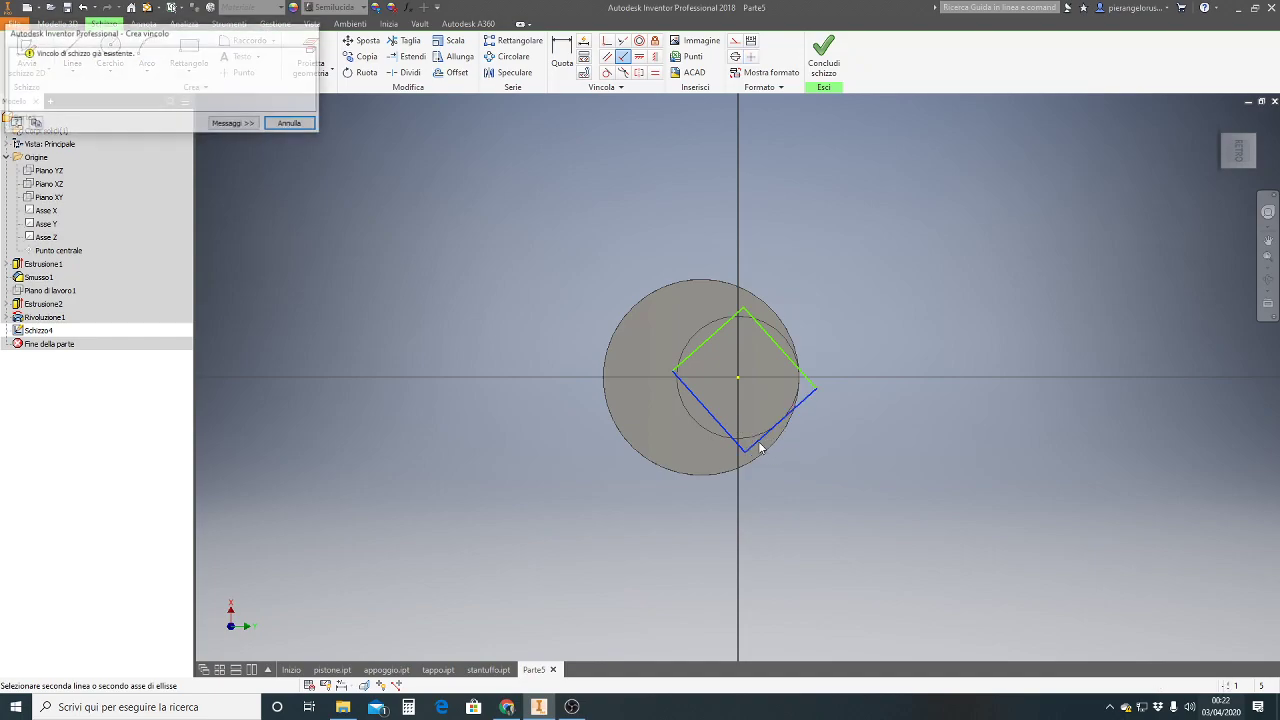
key("Escape")
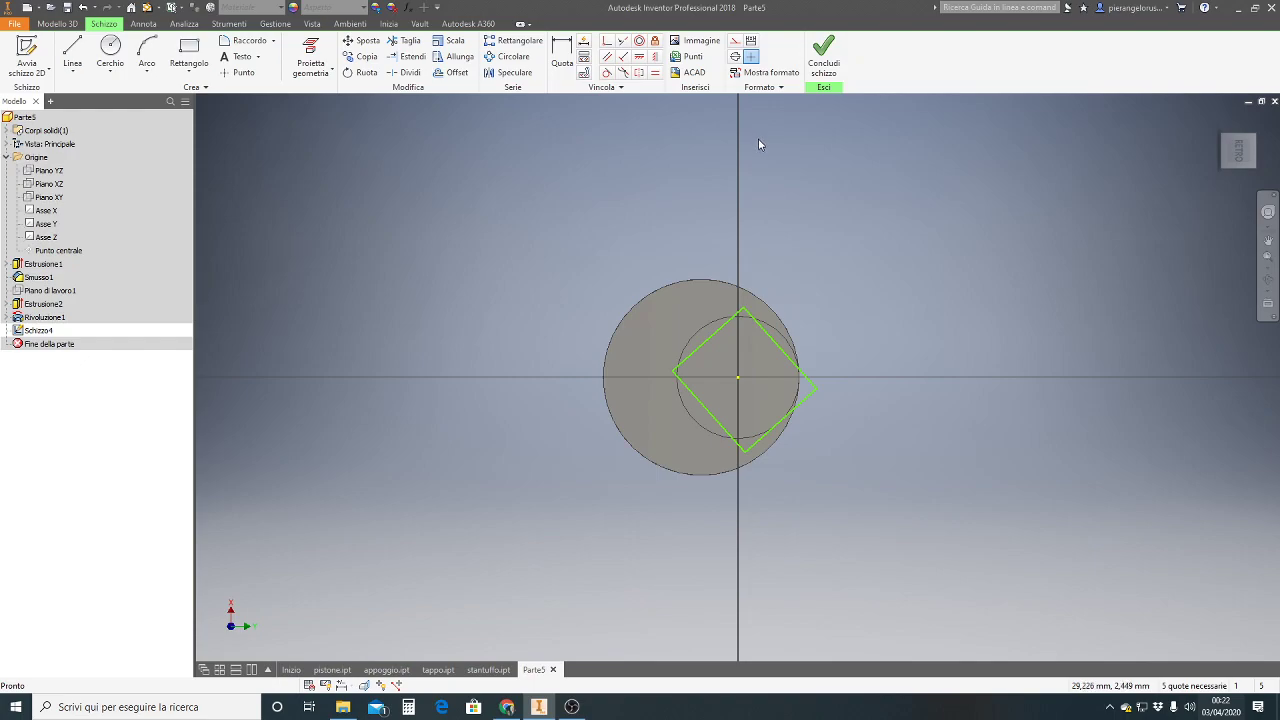
- Dimension the square's width across opposite sides as 12 mm
left_click(562, 55)
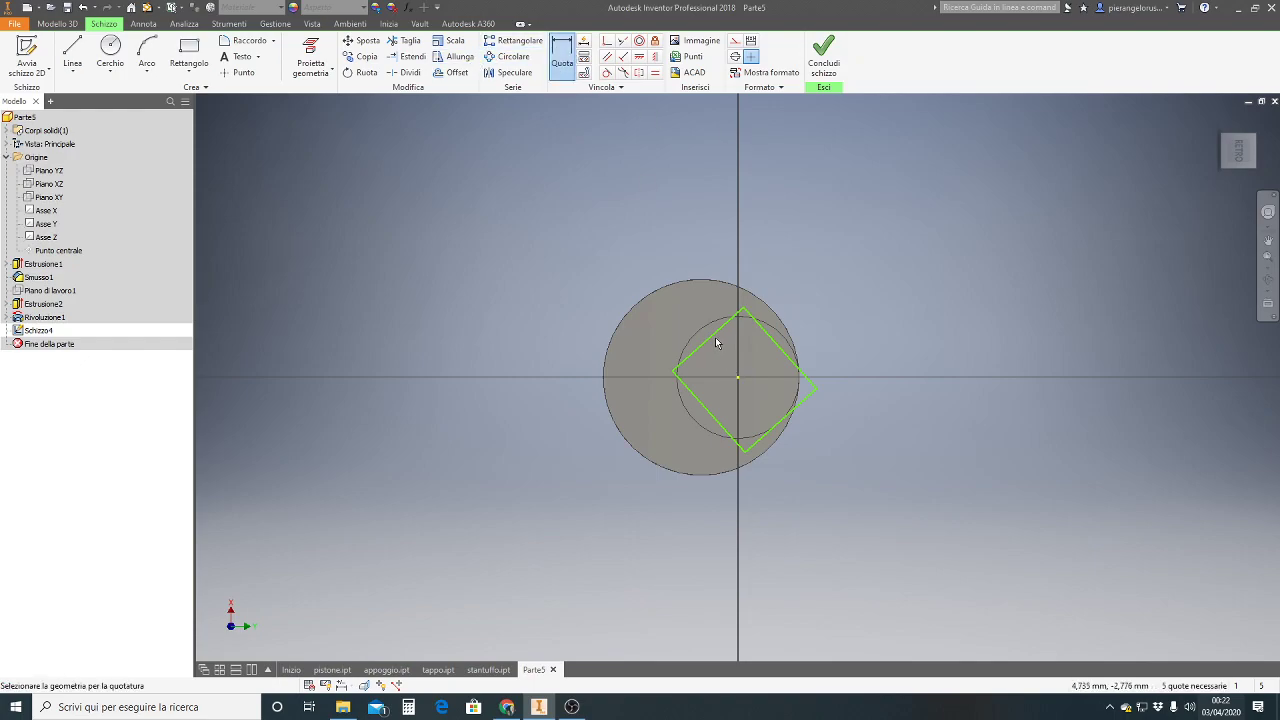
left_click(714, 337)
left_click(810, 394)
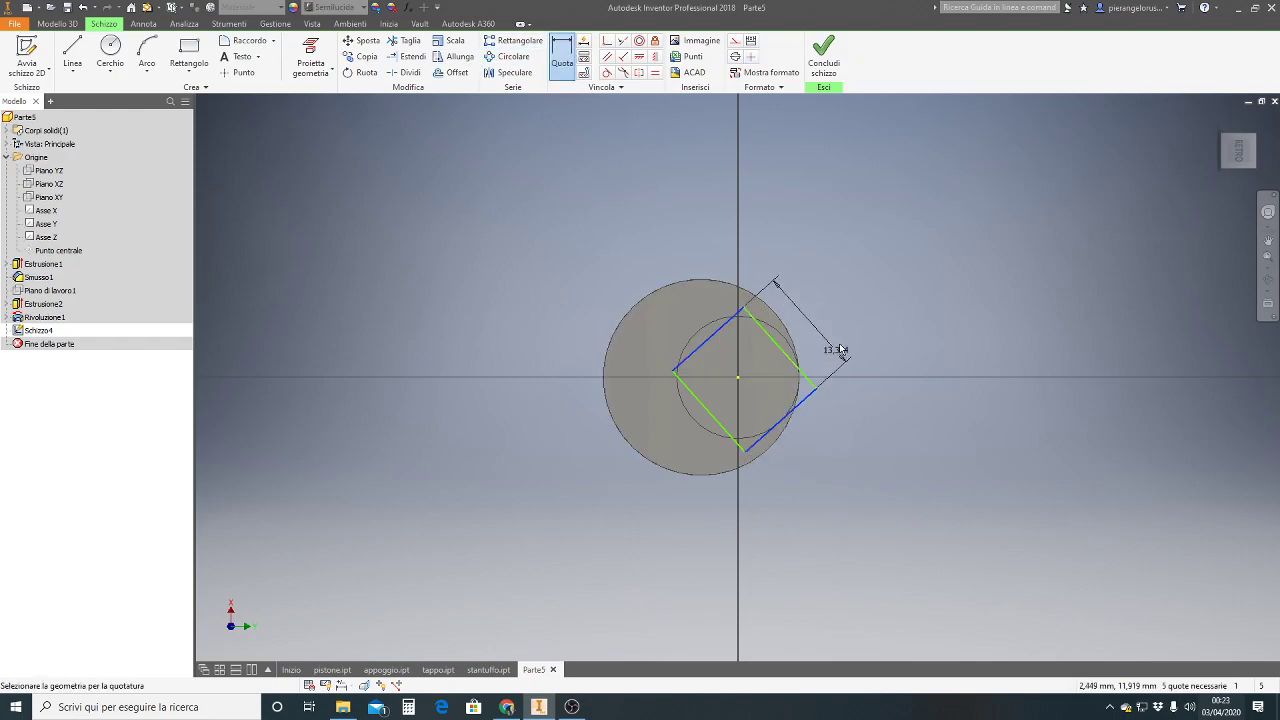
left_click(860, 306)
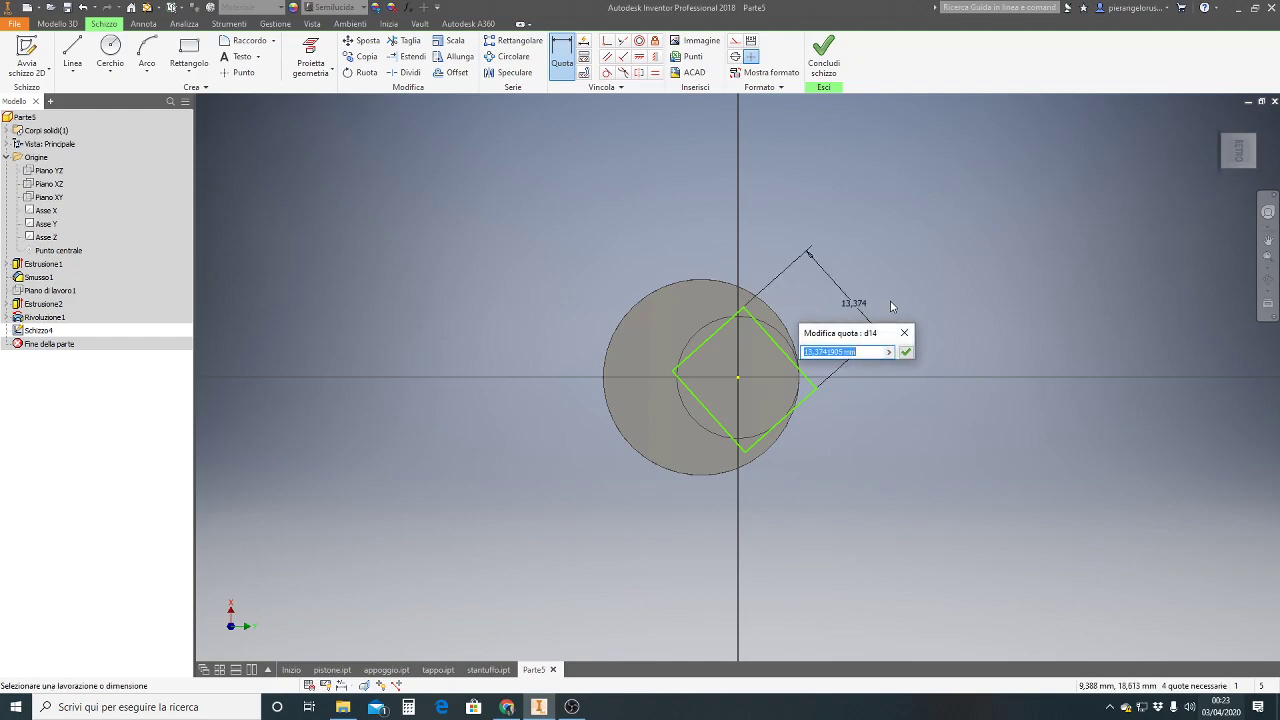
type("12")
key("Return")
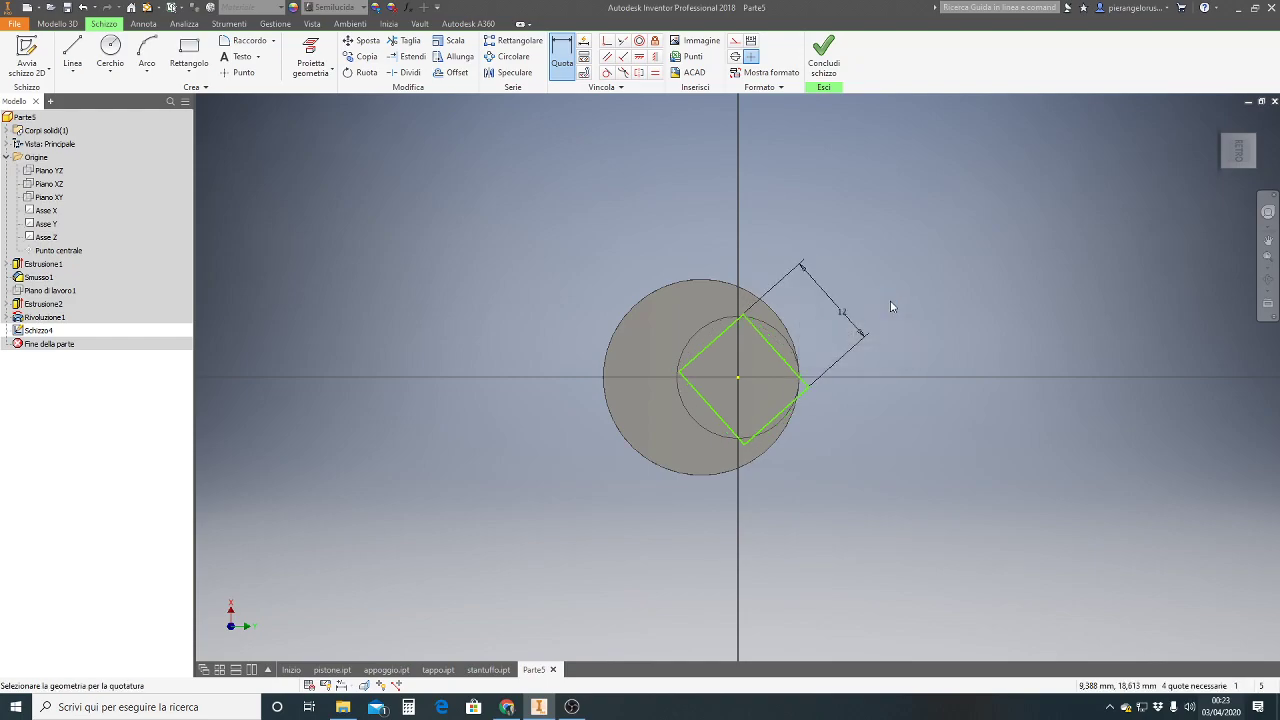
- Add the square's second width dimension, linked to d14
left_click(694, 387)
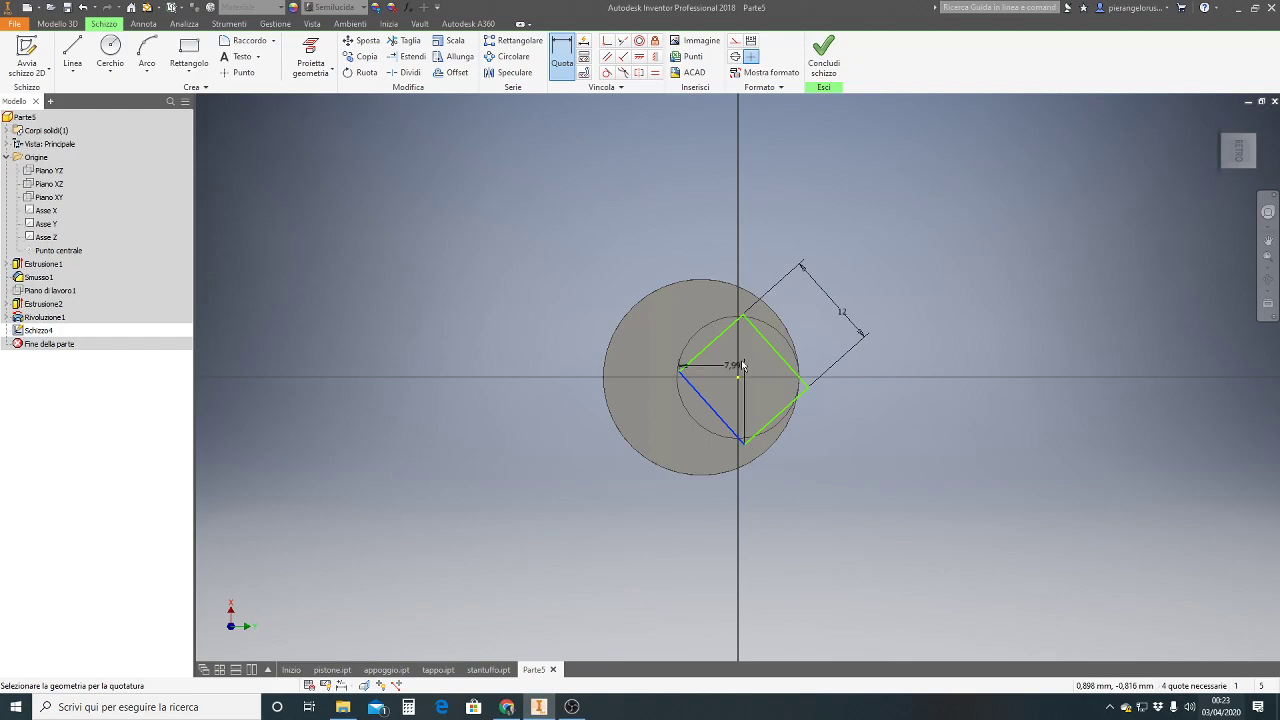
left_click(775, 349)
left_click(620, 264)
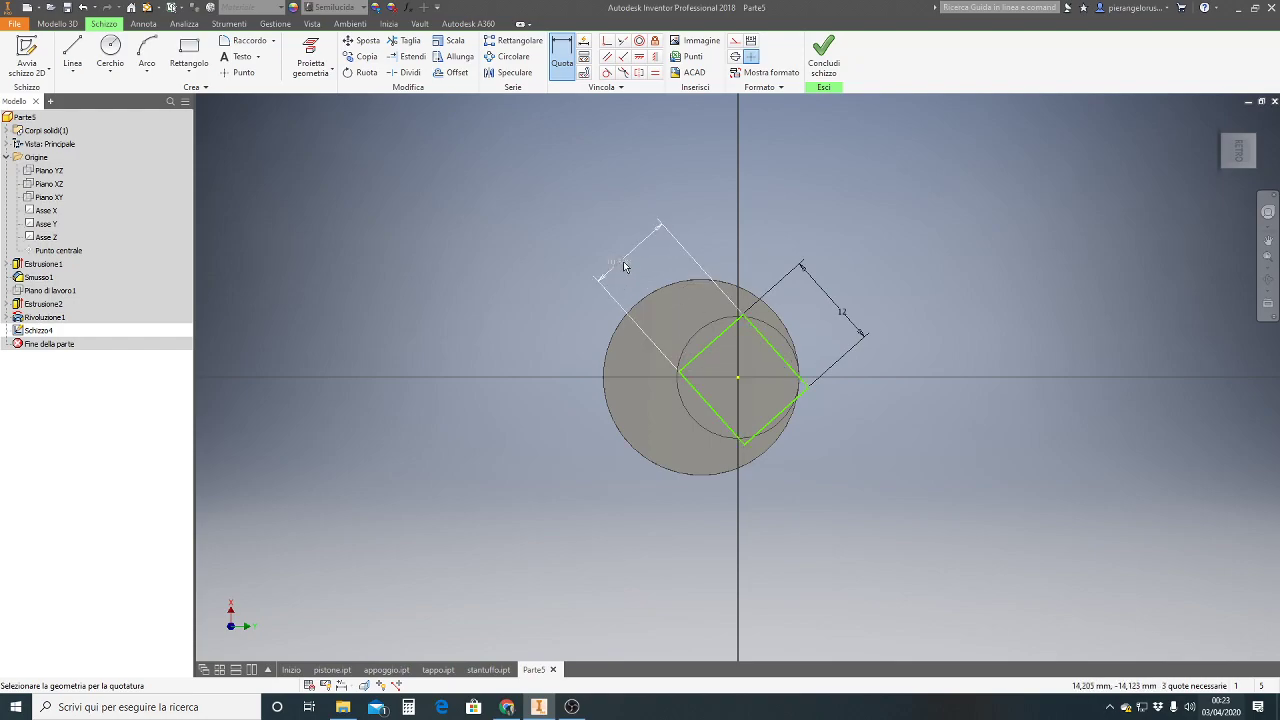
left_click(840, 312)
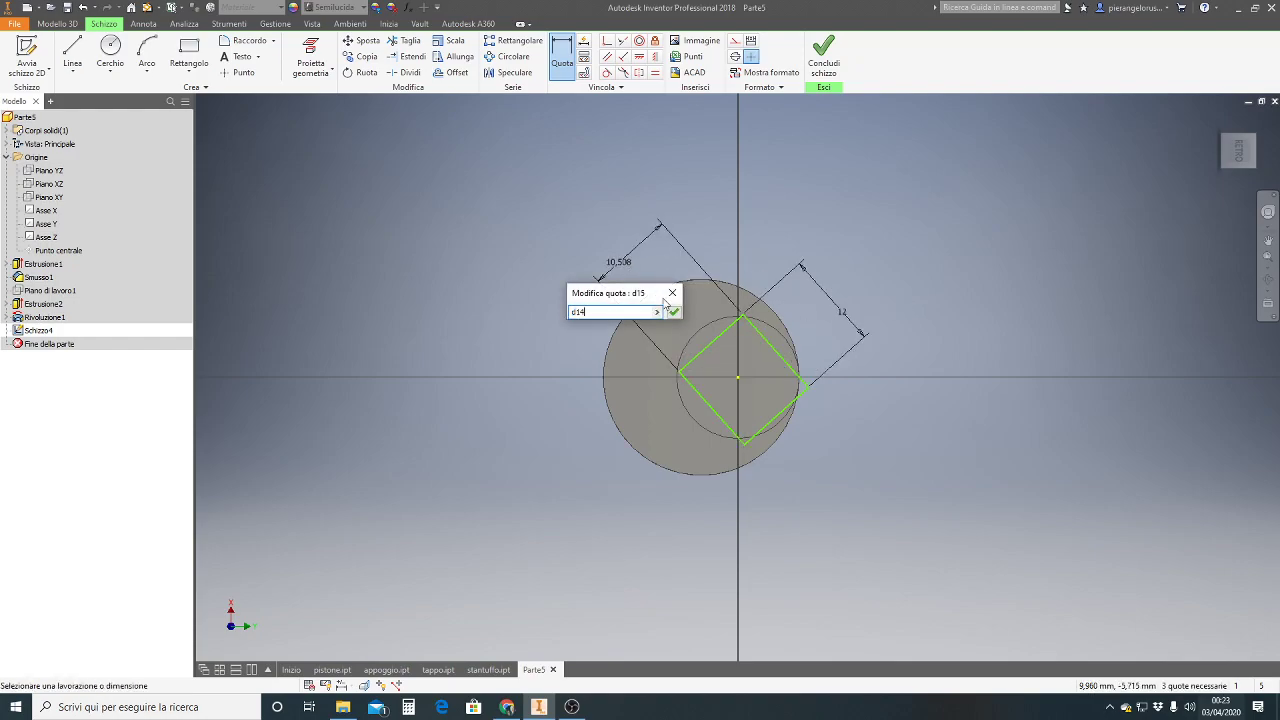
left_click(674, 313)
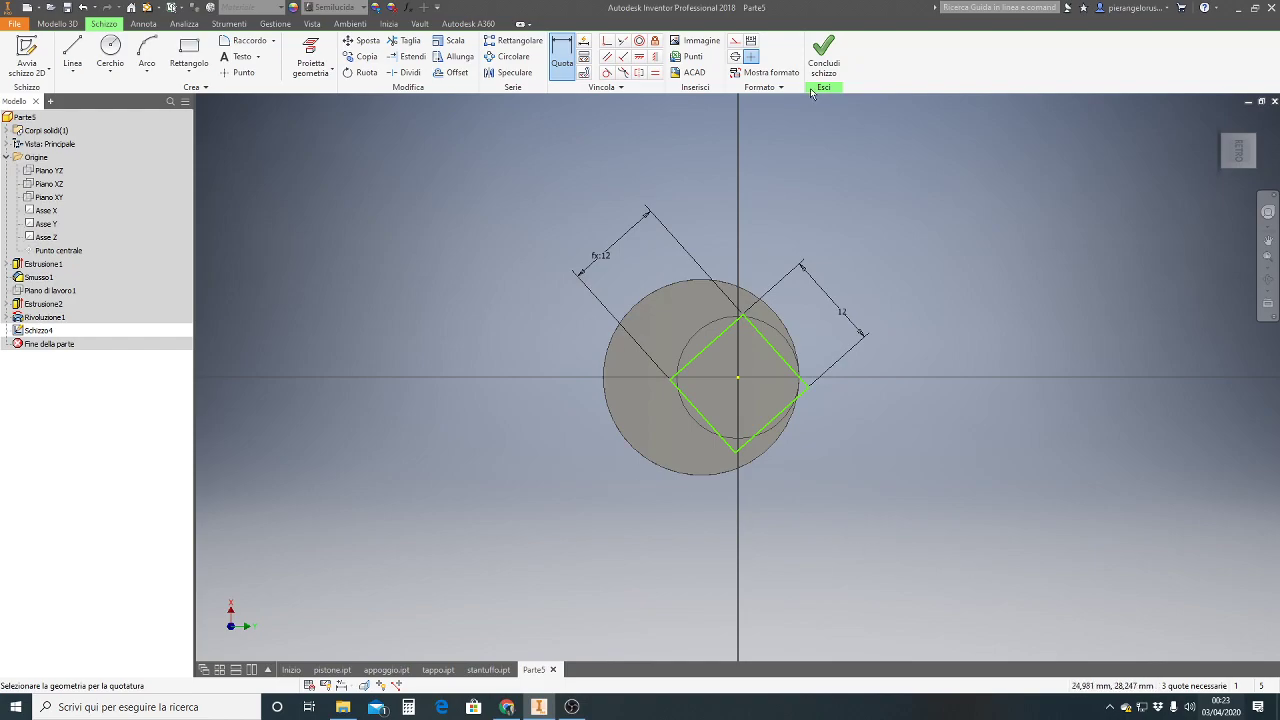
- Set the centre-to-side distance to half of d14, undoing a mistaken width edit
left_click(737, 376)
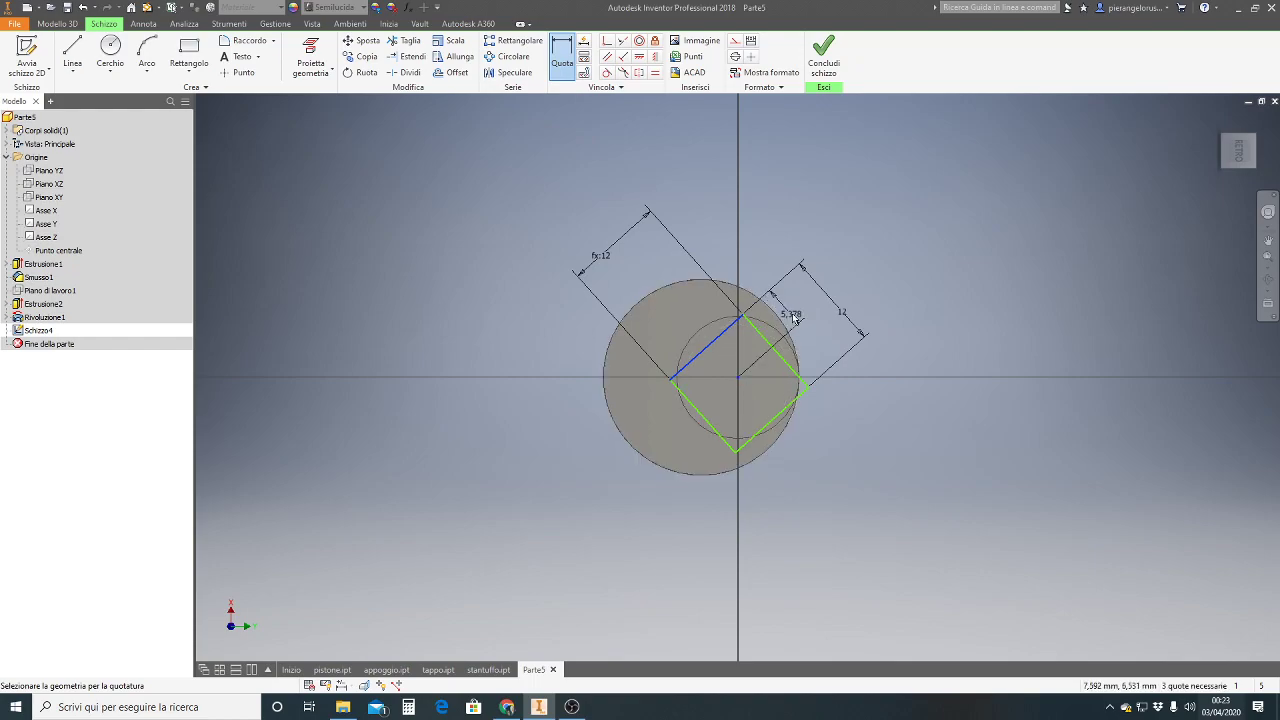
left_click(843, 313)
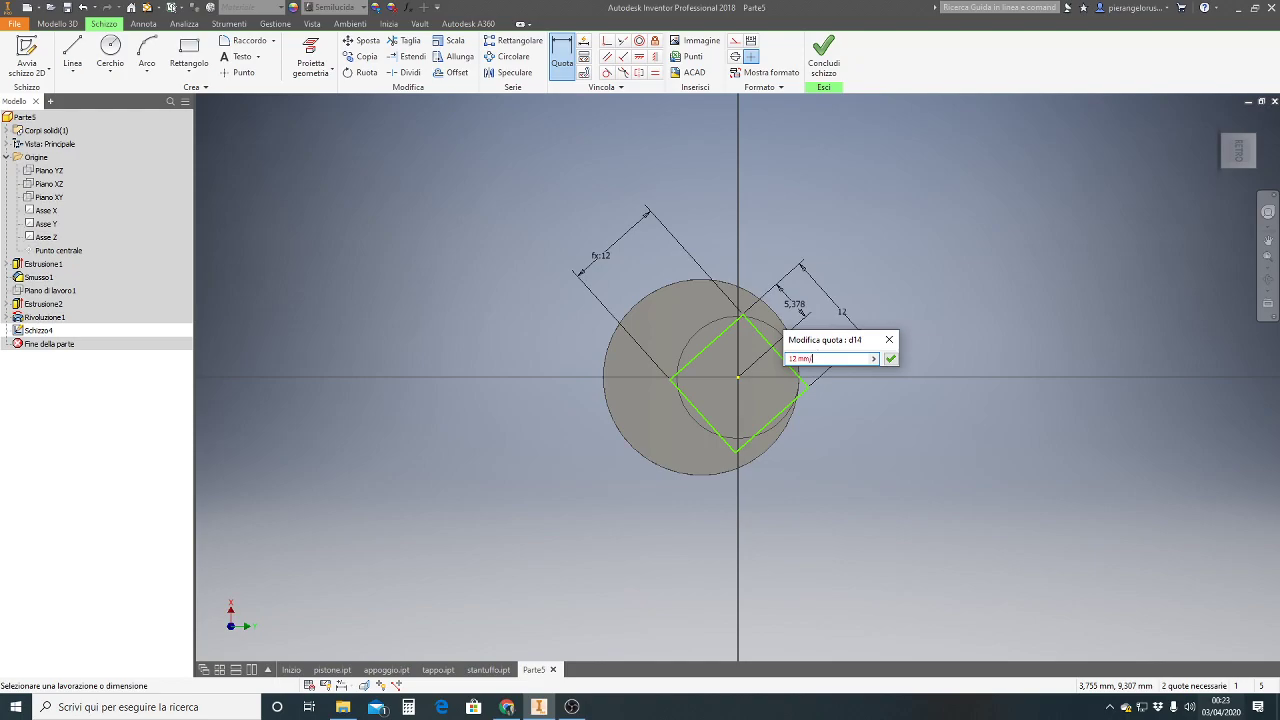
key("Return")
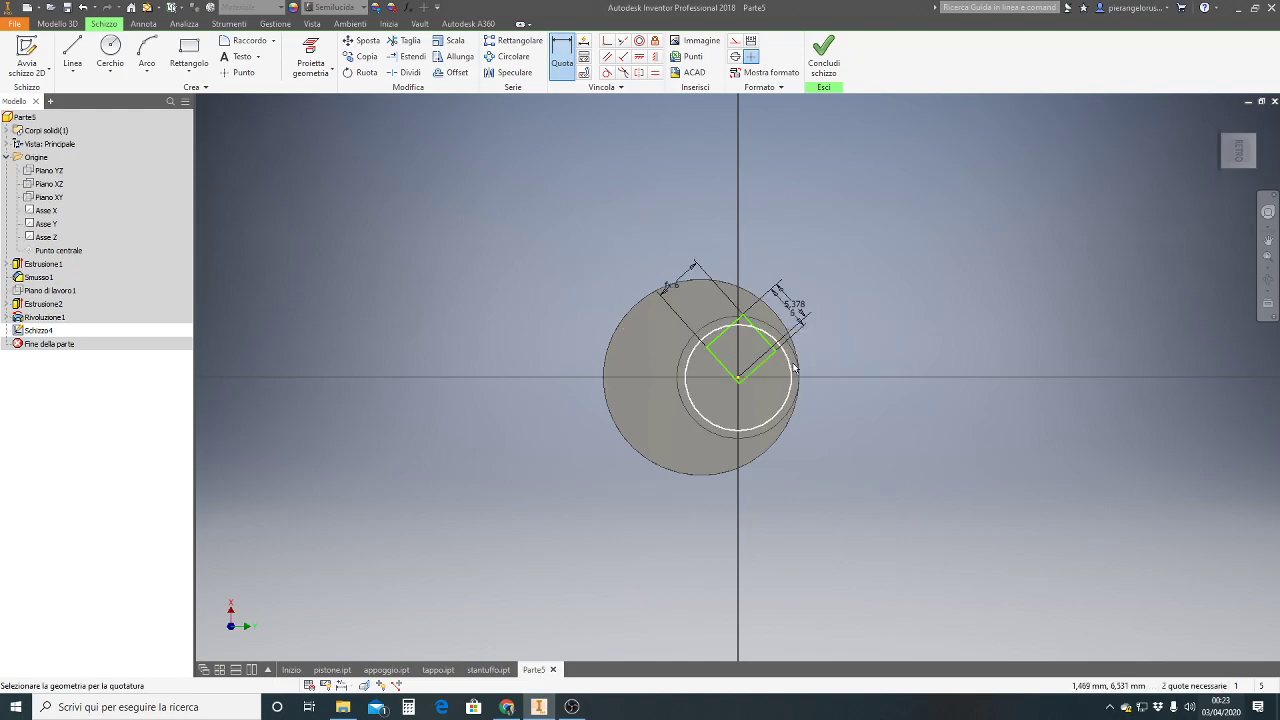
left_click(86, 8)
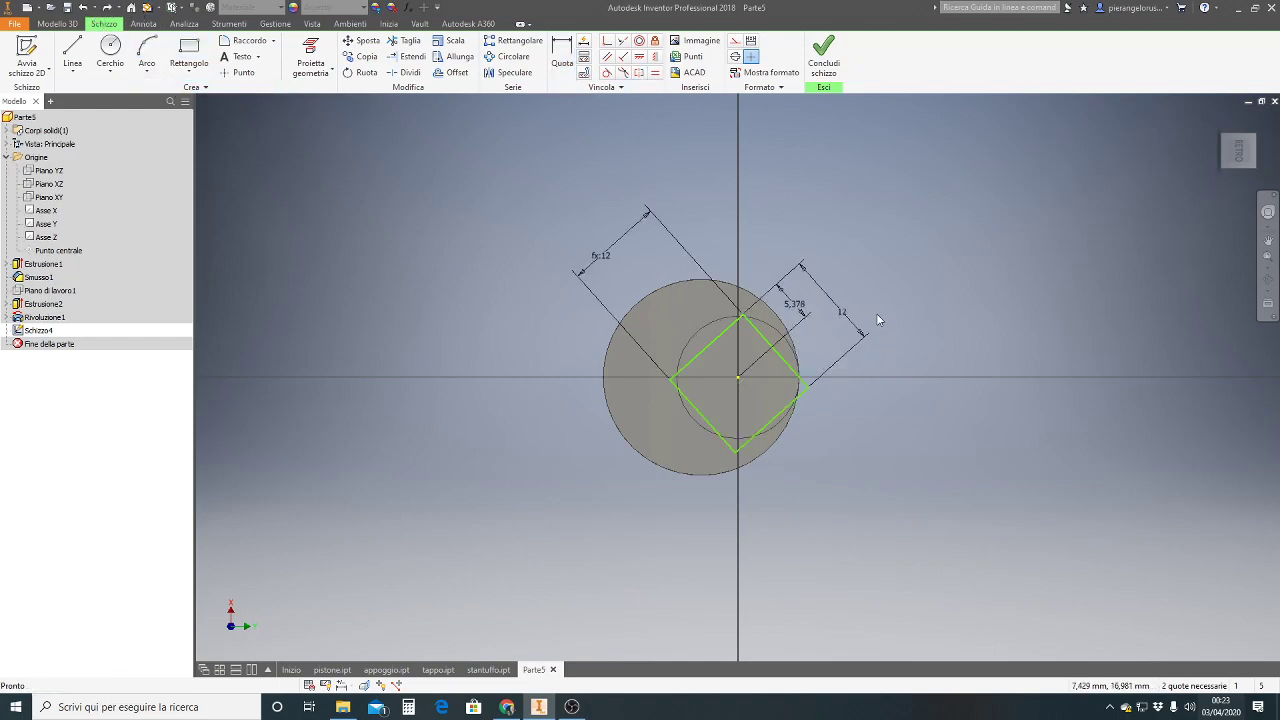
left_click(794, 307)
double_click(799, 305)
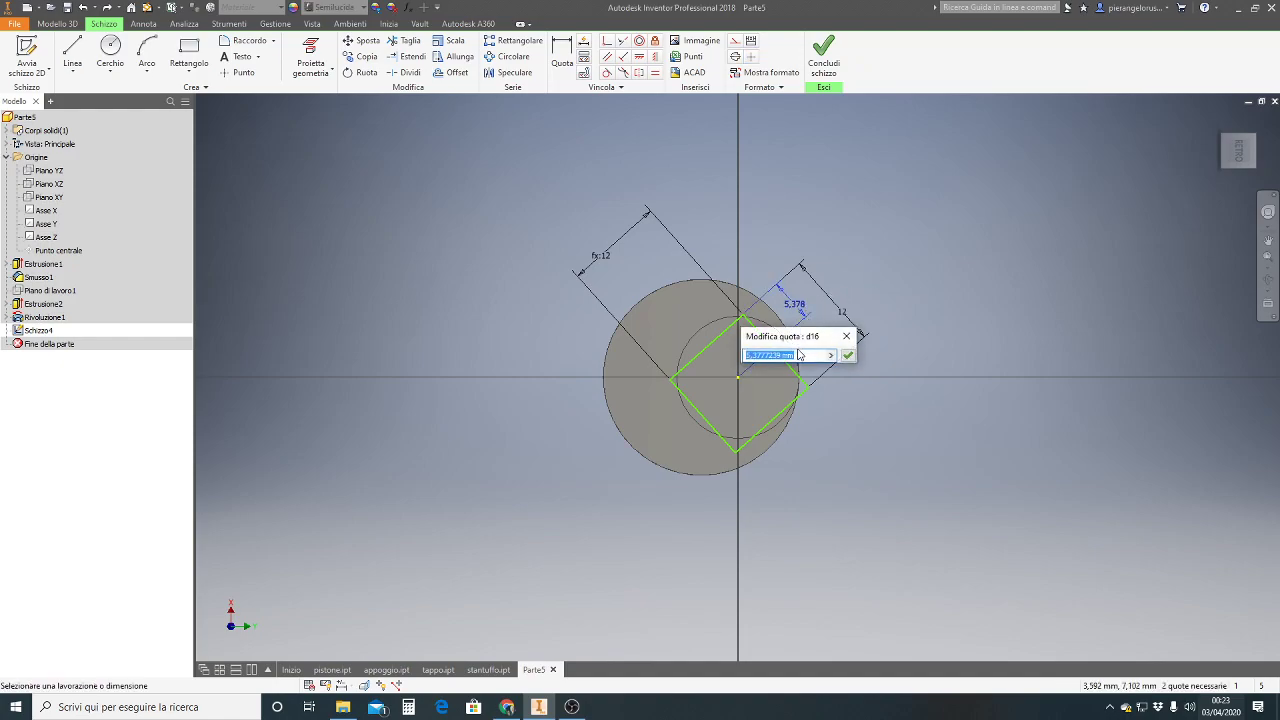
type("d14")
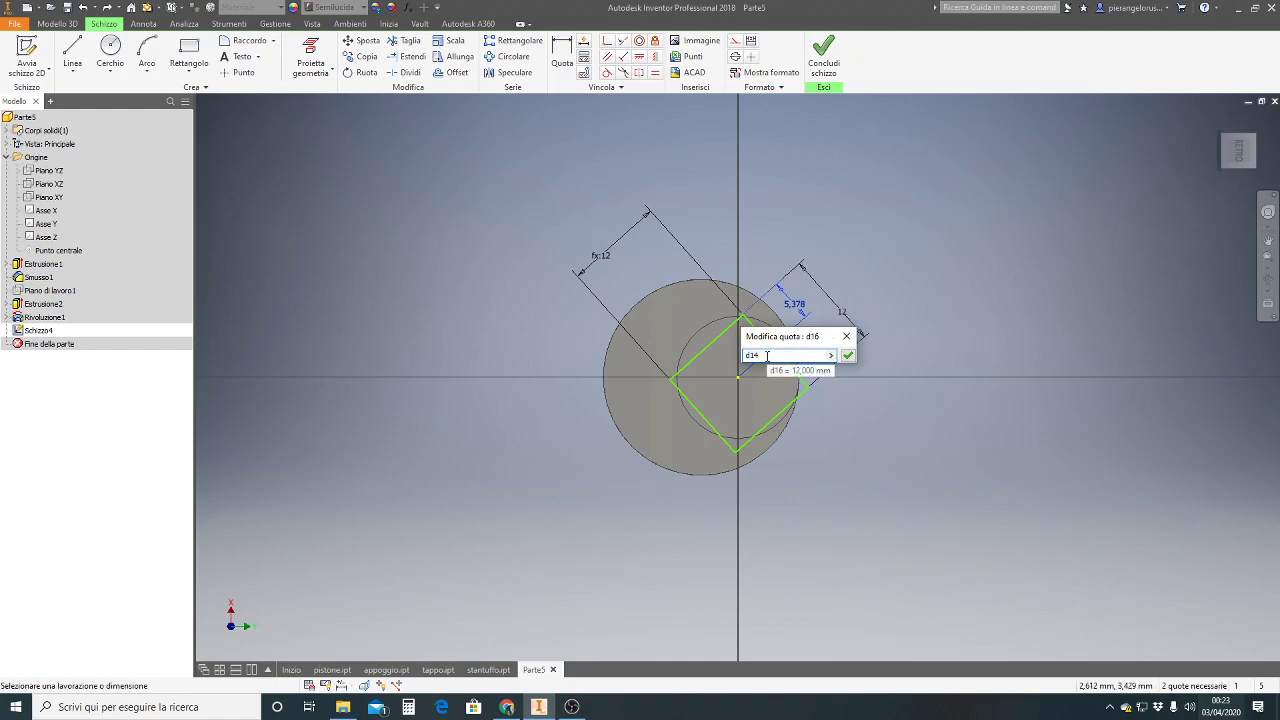
type("/2")
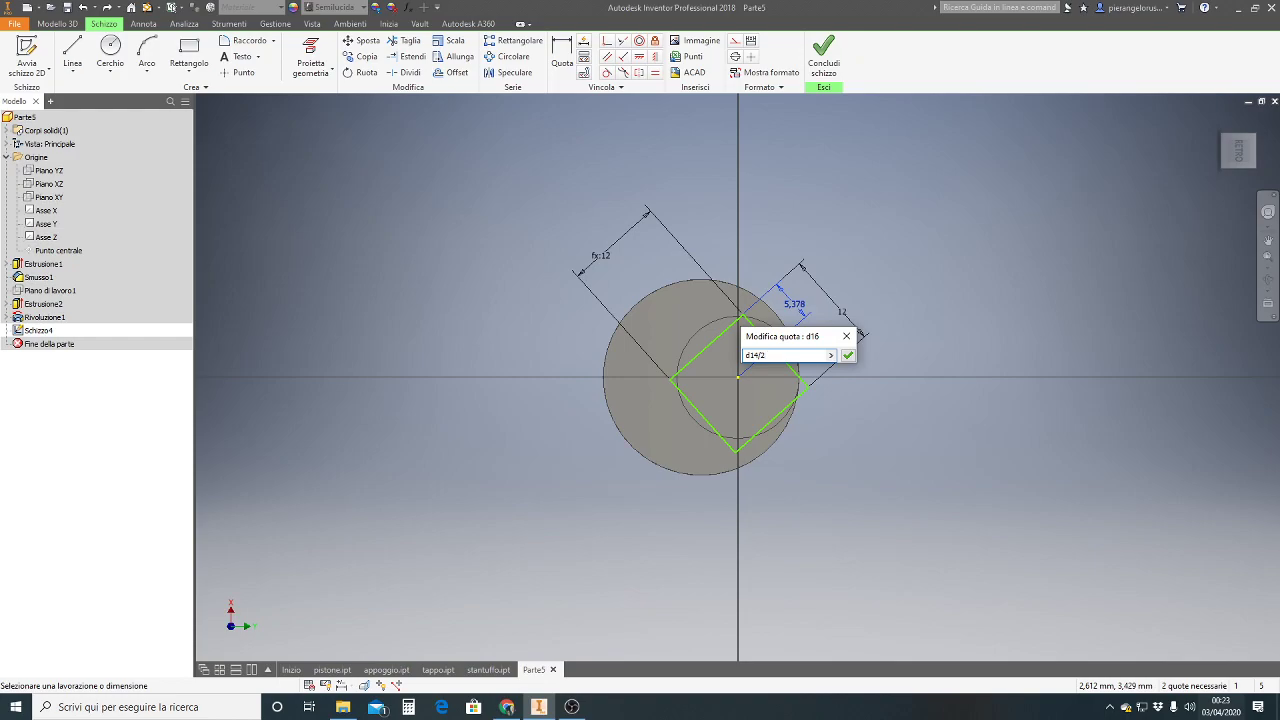
key("Return")
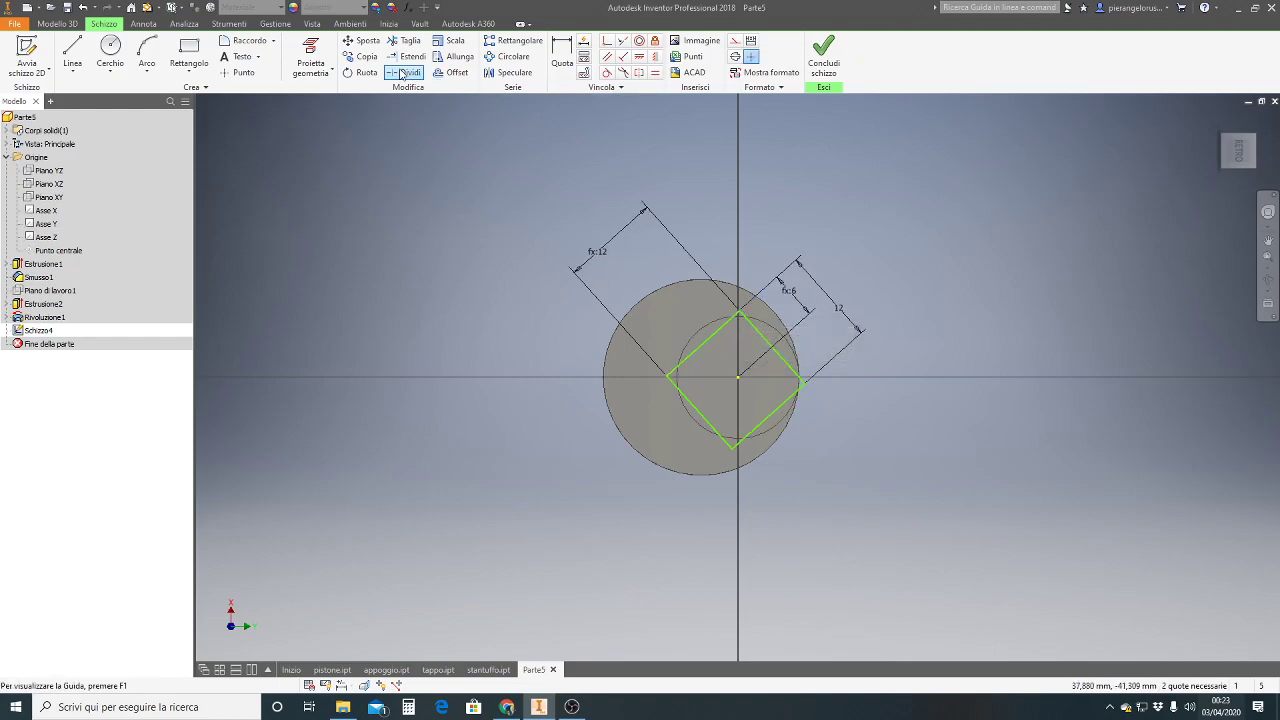
- Dimension the lower-left edge from the sketch centre, linked to the existing 6 mm offset
left_click(562, 48)
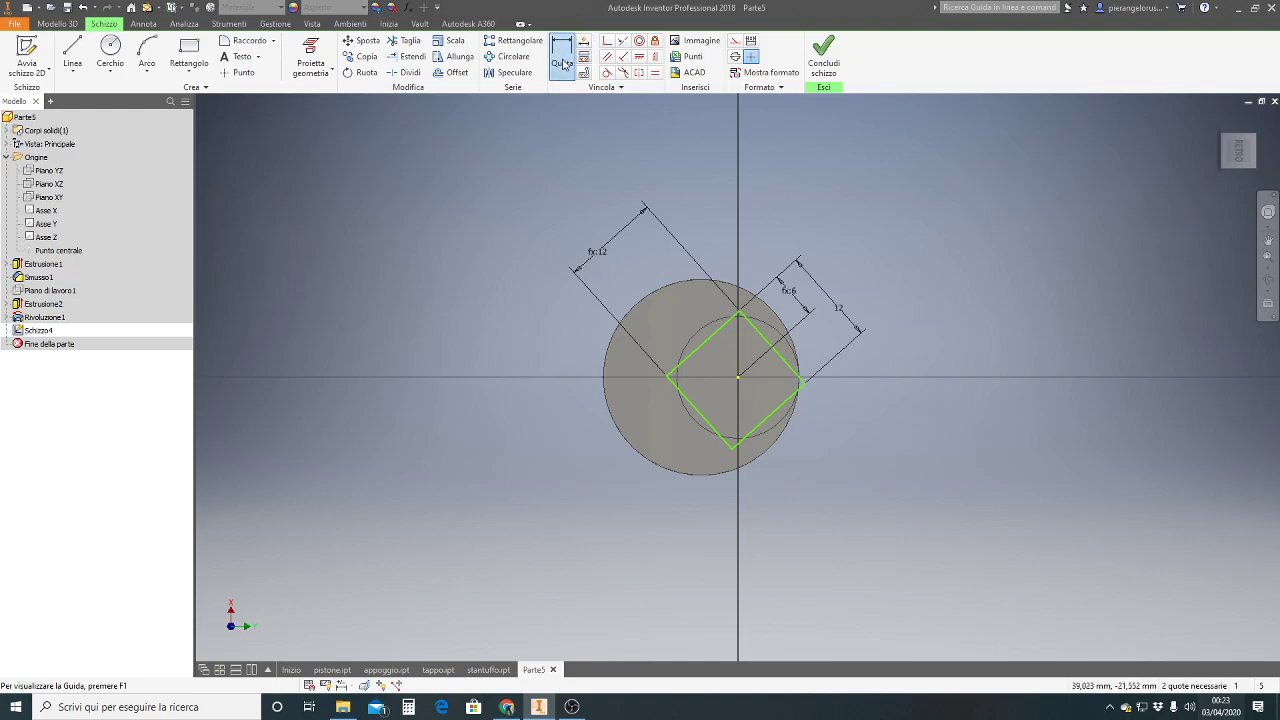
left_click(690, 403)
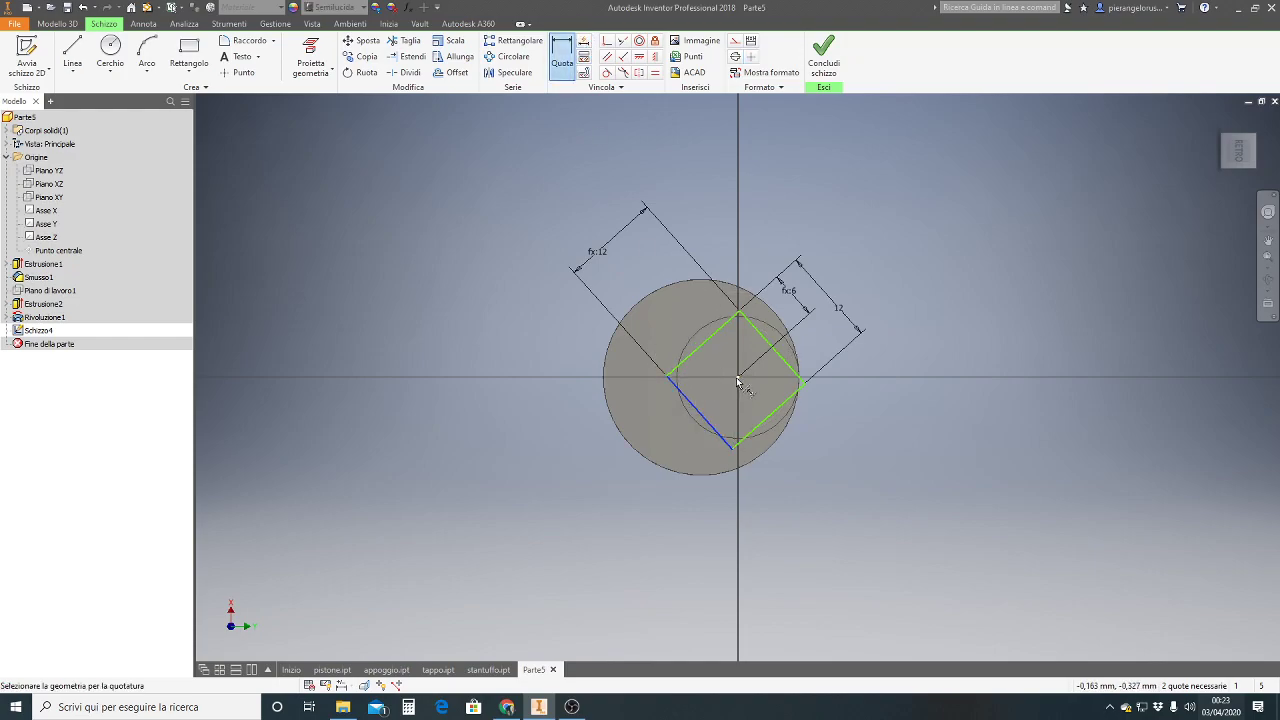
left_click(738, 378)
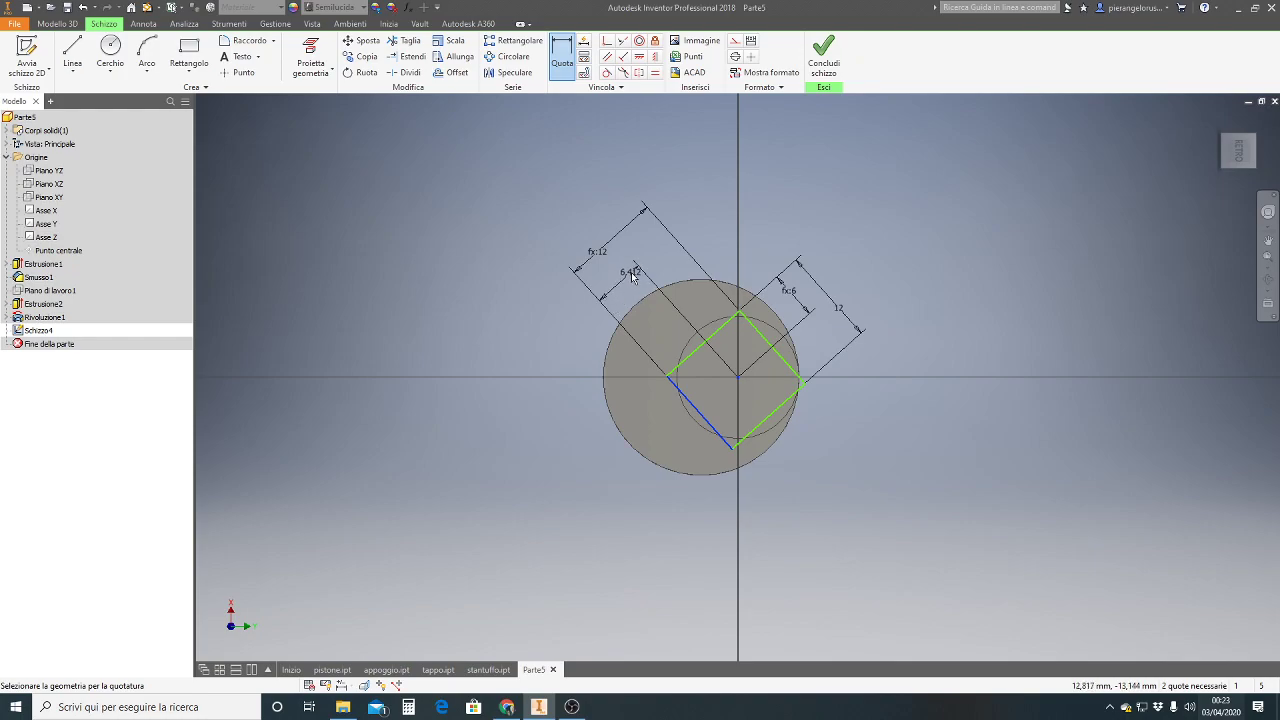
left_click(633, 277)
left_click(806, 303)
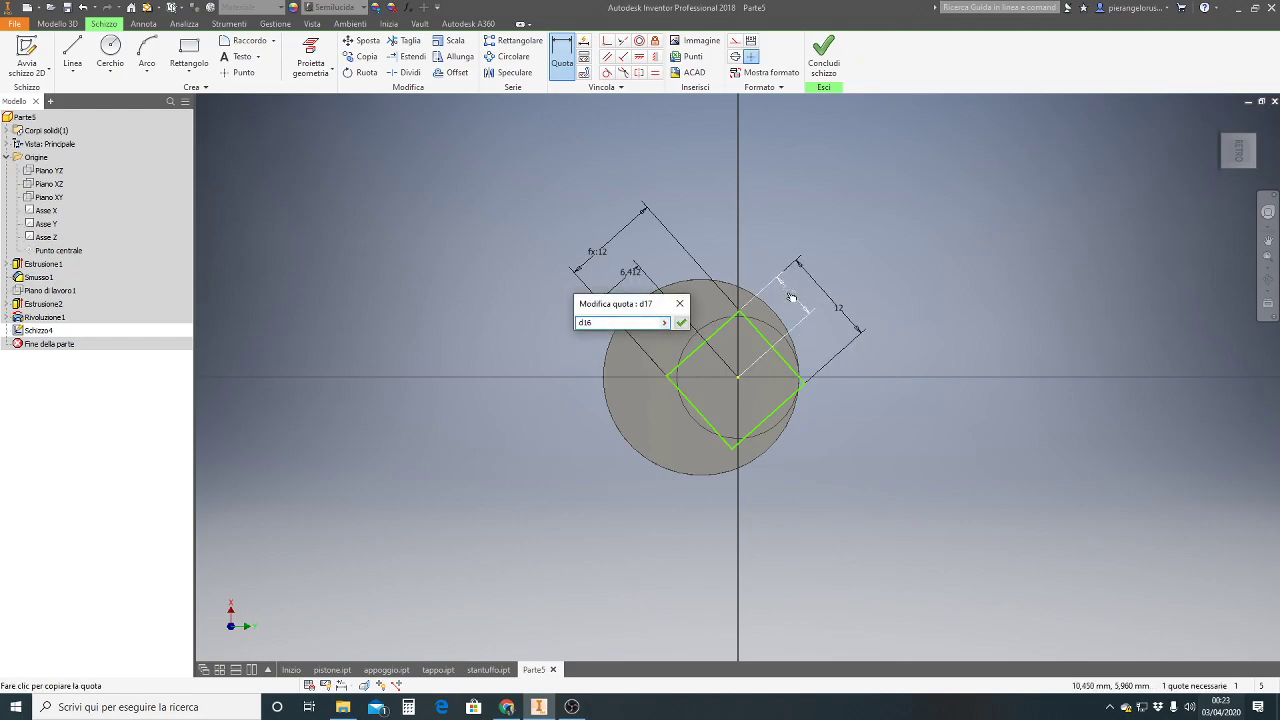
left_click(680, 323)
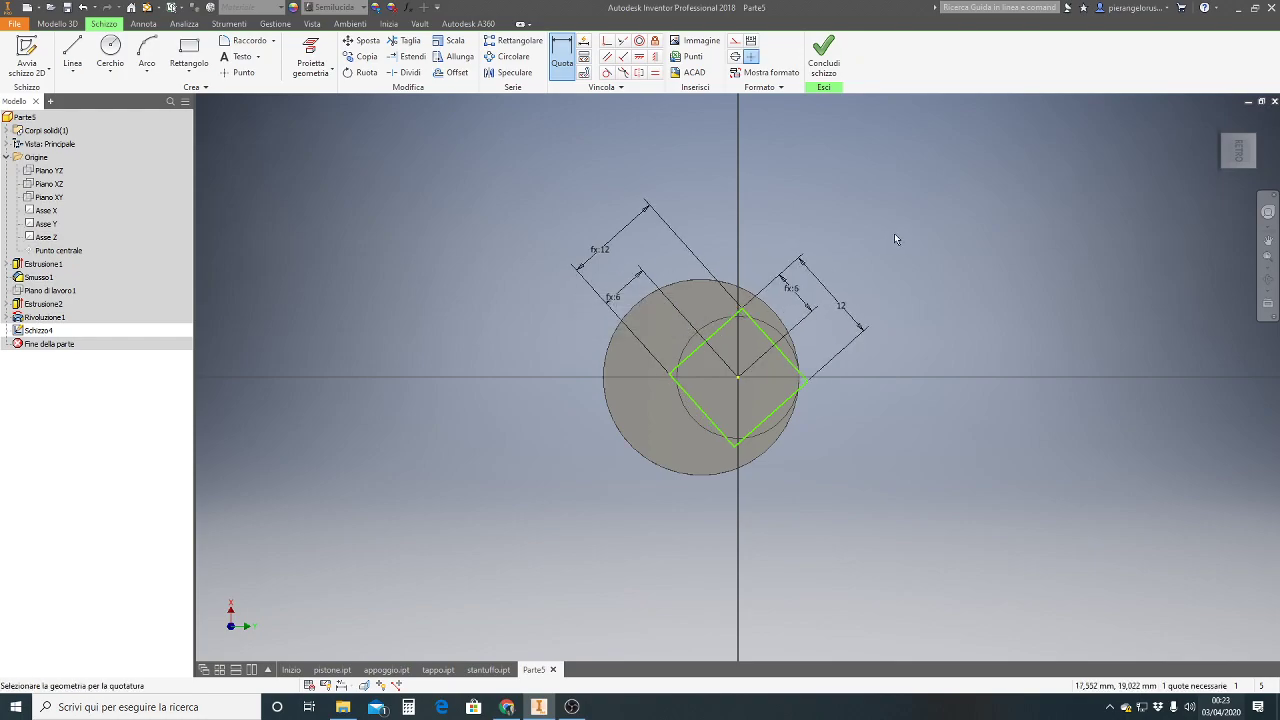
- Vertically constrain the square's top corner to the sketch centre point, fully constraining Schizzo4
key("Escape")
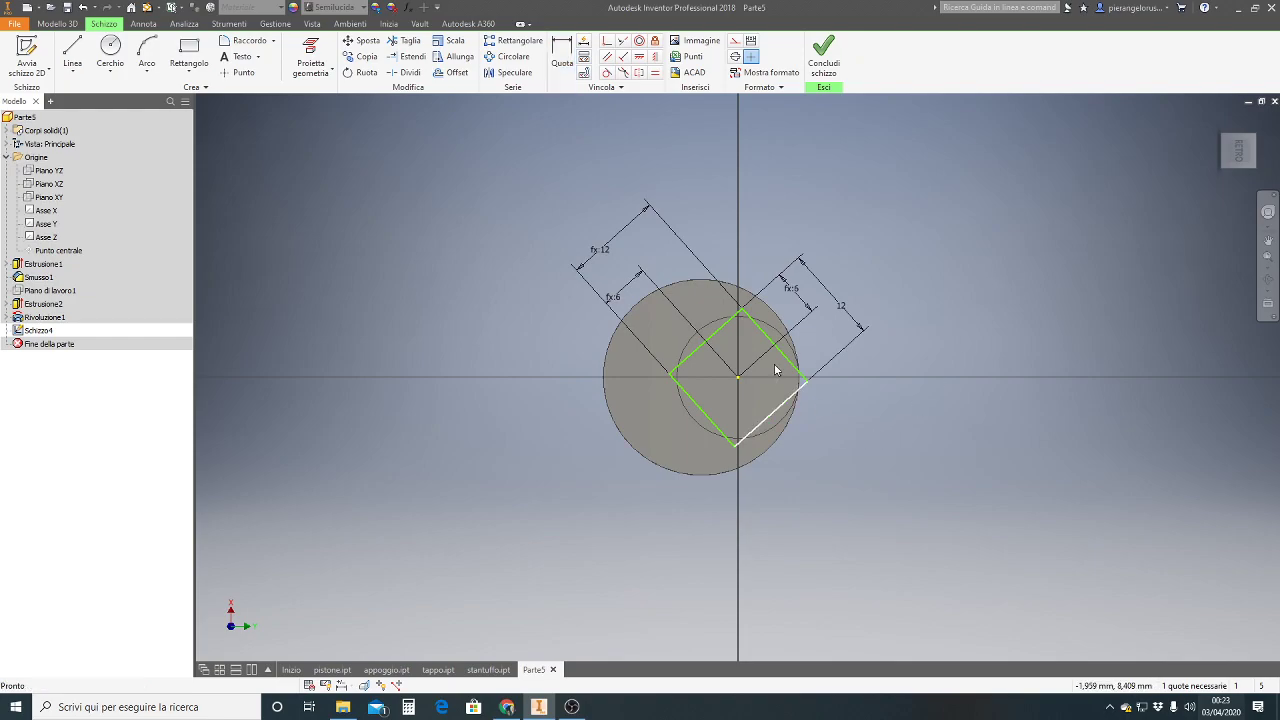
scroll(755, 330, "up", 5)
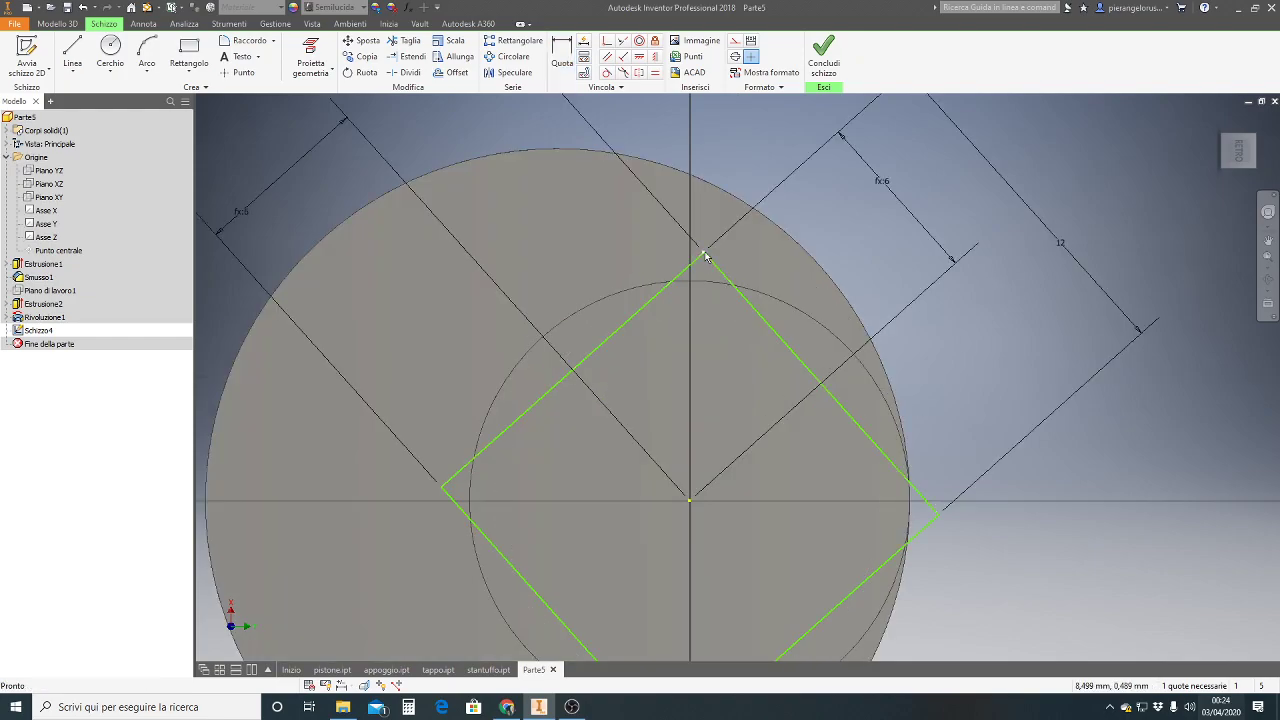
left_click(690, 501)
left_click(655, 58)
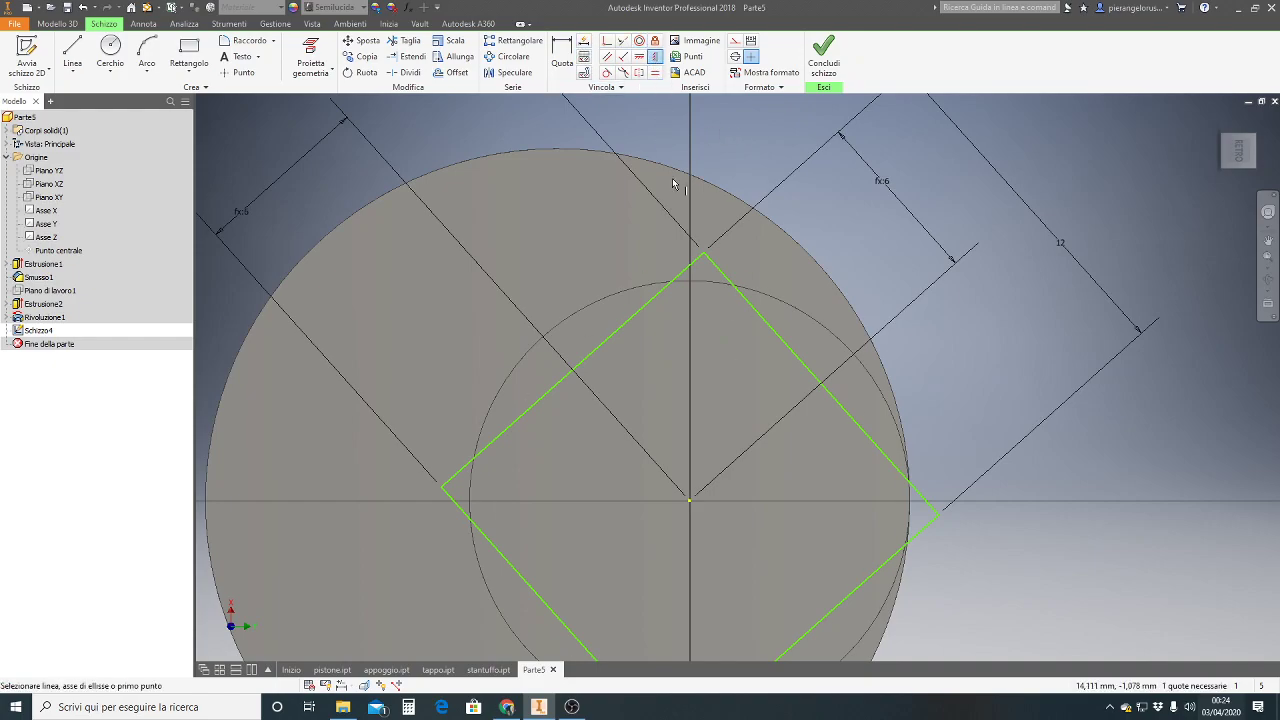
left_click(705, 254)
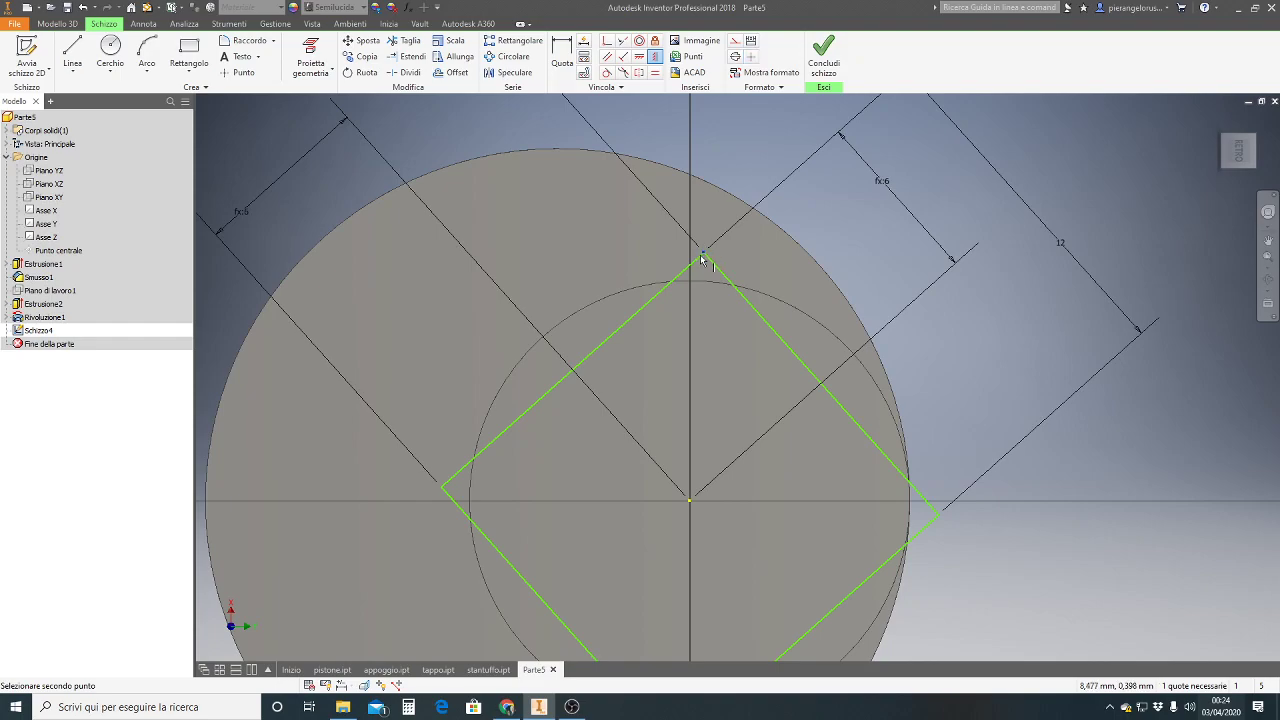
left_click(642, 57)
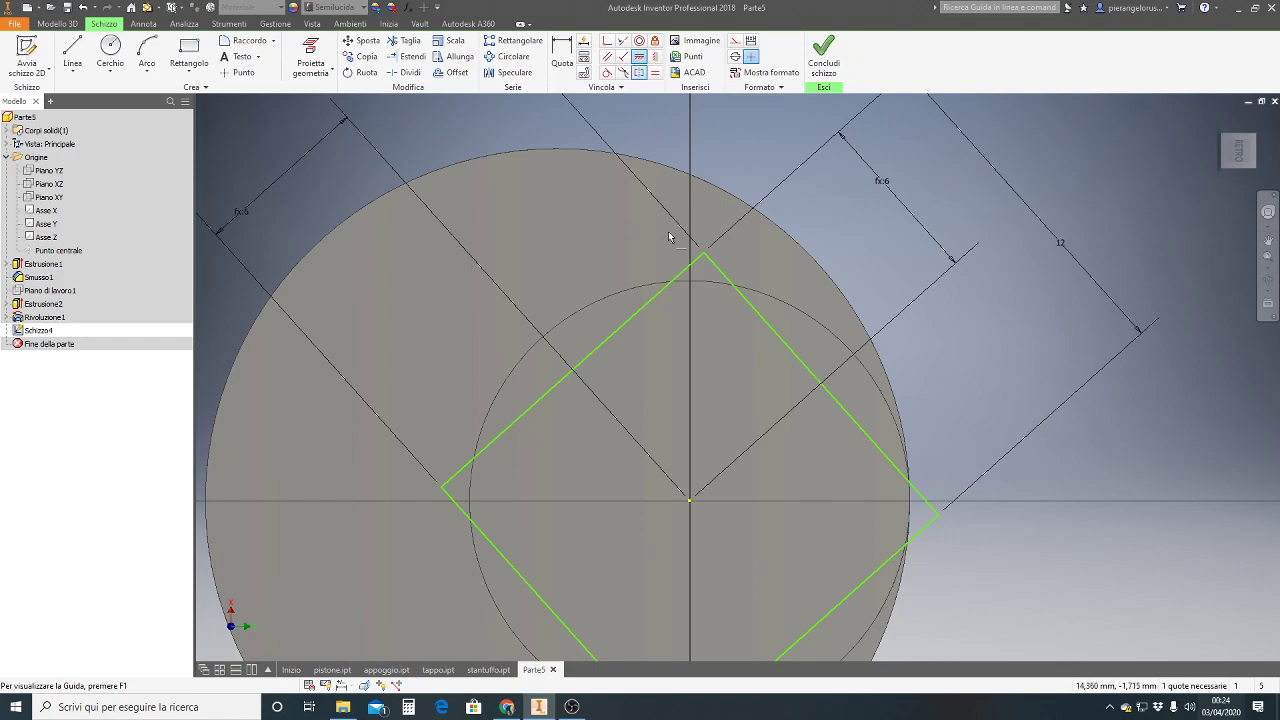
left_click(703, 255)
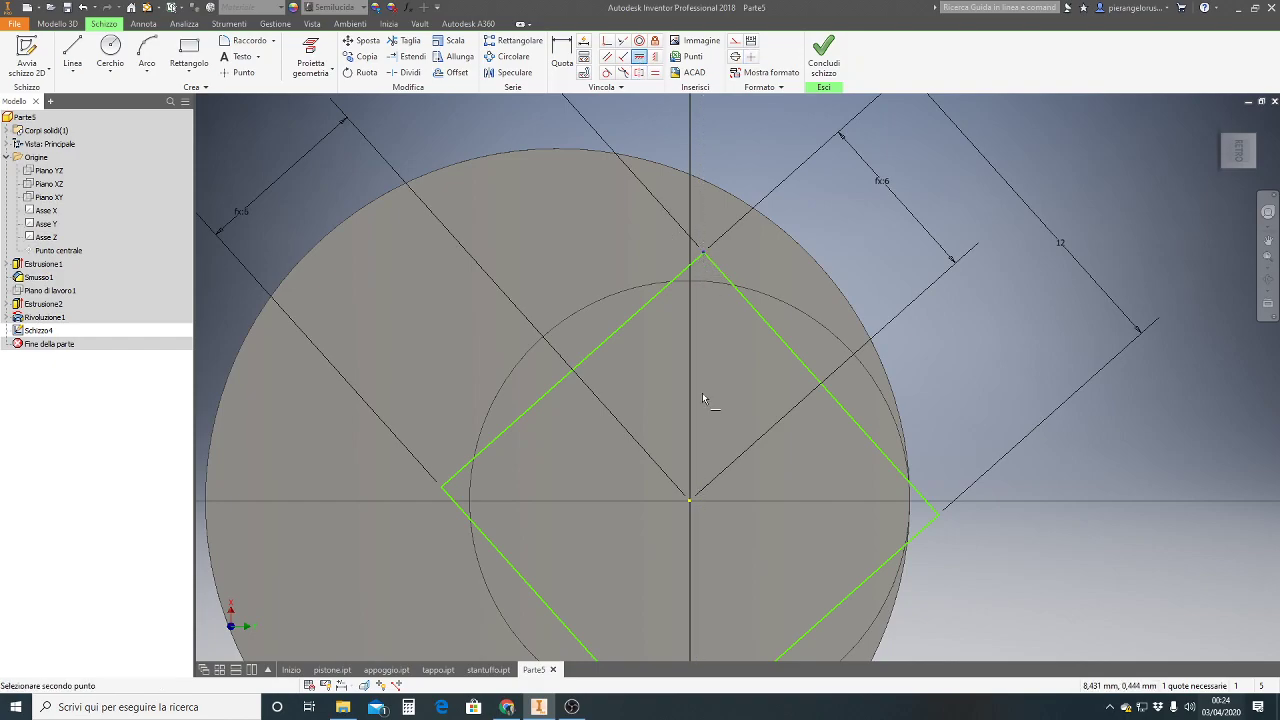
left_click(690, 500)
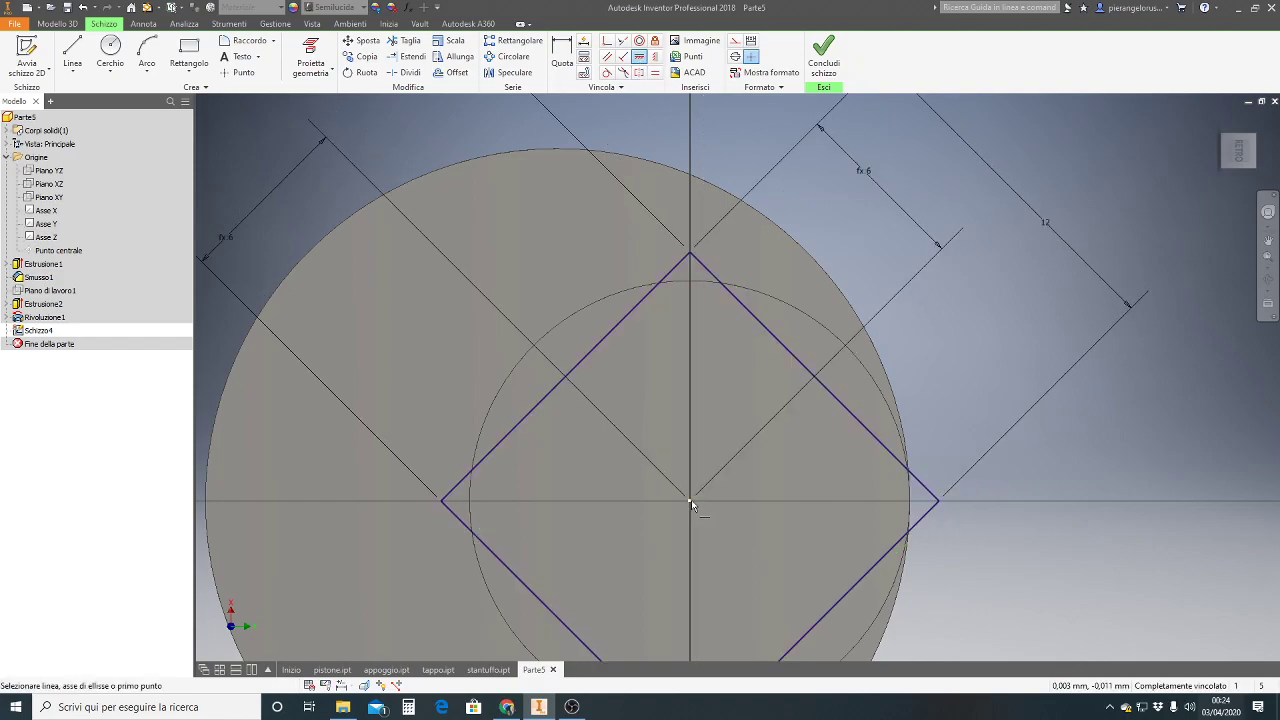
scroll(947, 385, "up", 2)
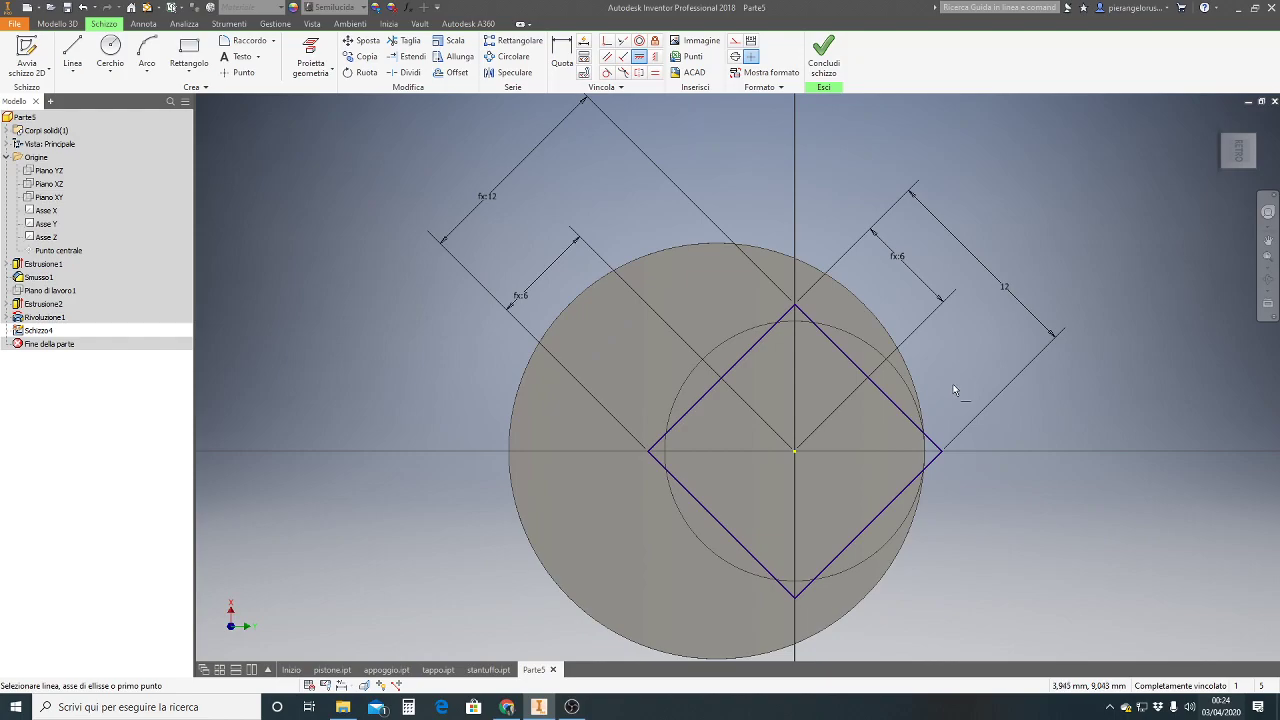
scroll(950, 396, "up", 2)
middle_click_drag(931, 380, 728, 382)
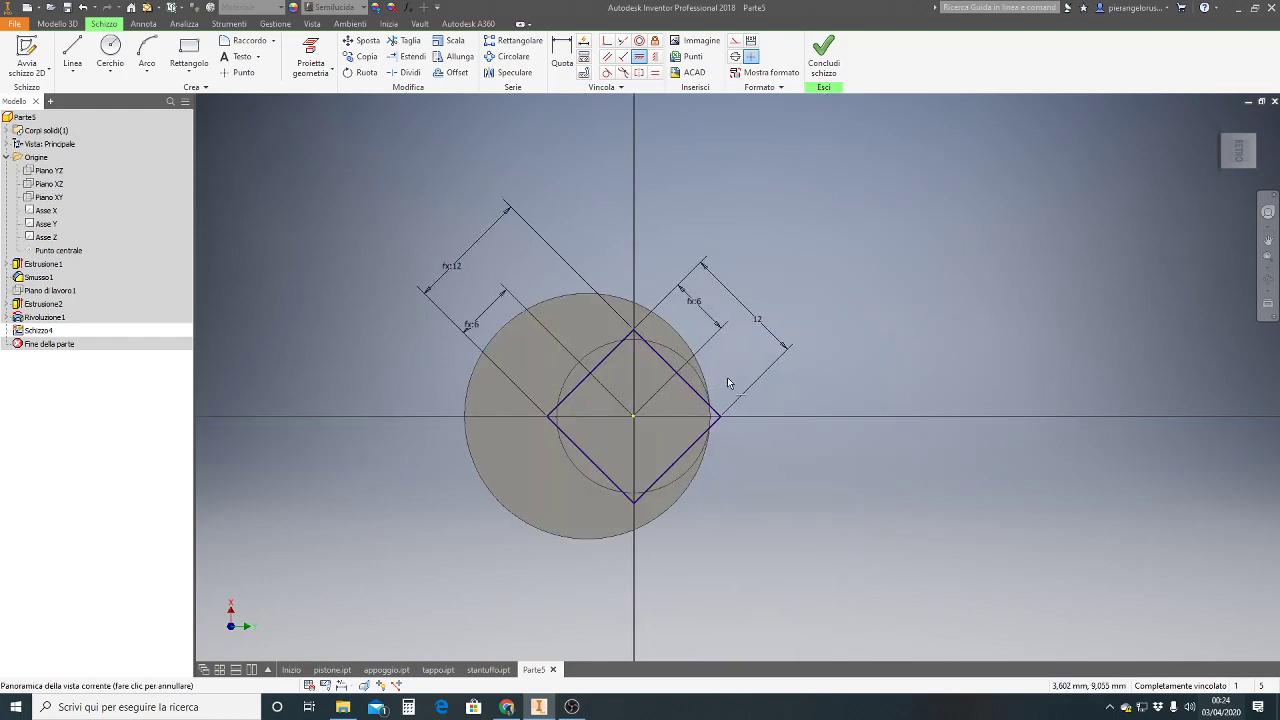
left_click(110, 55)
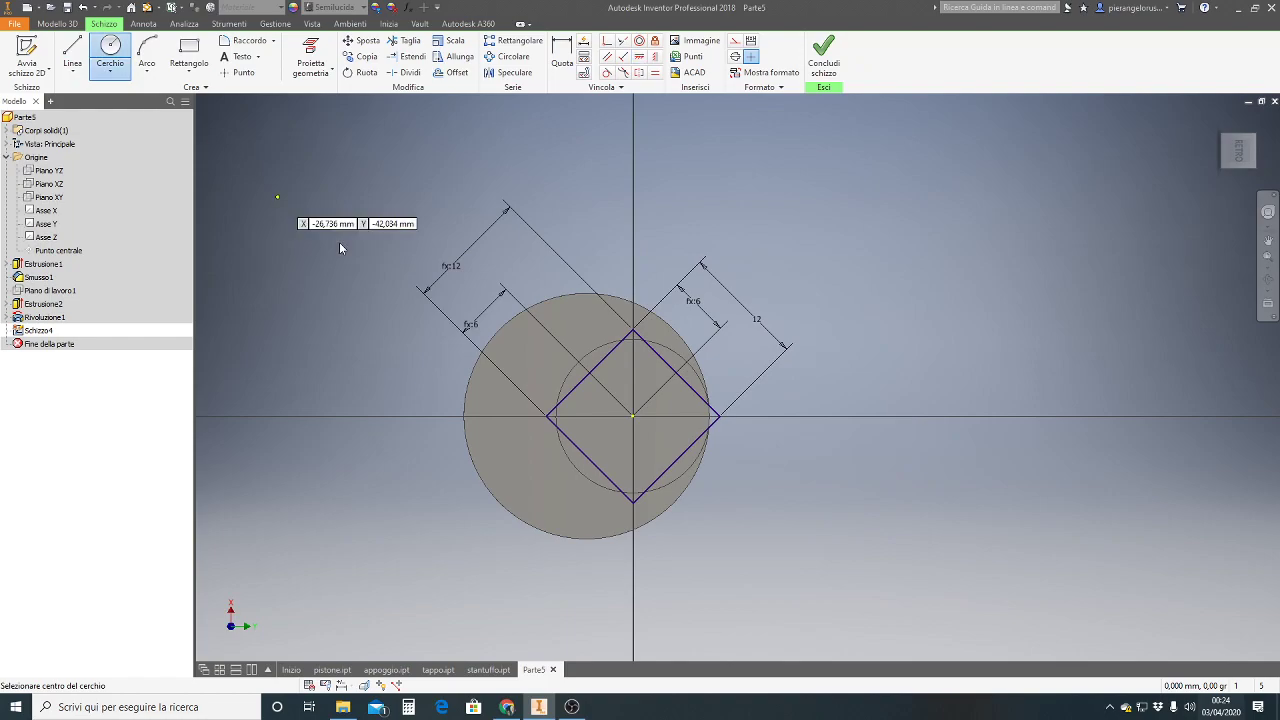
- Draw a circle around the square at the origin and finish the sketch
left_click(633, 416)
left_click(752, 397)
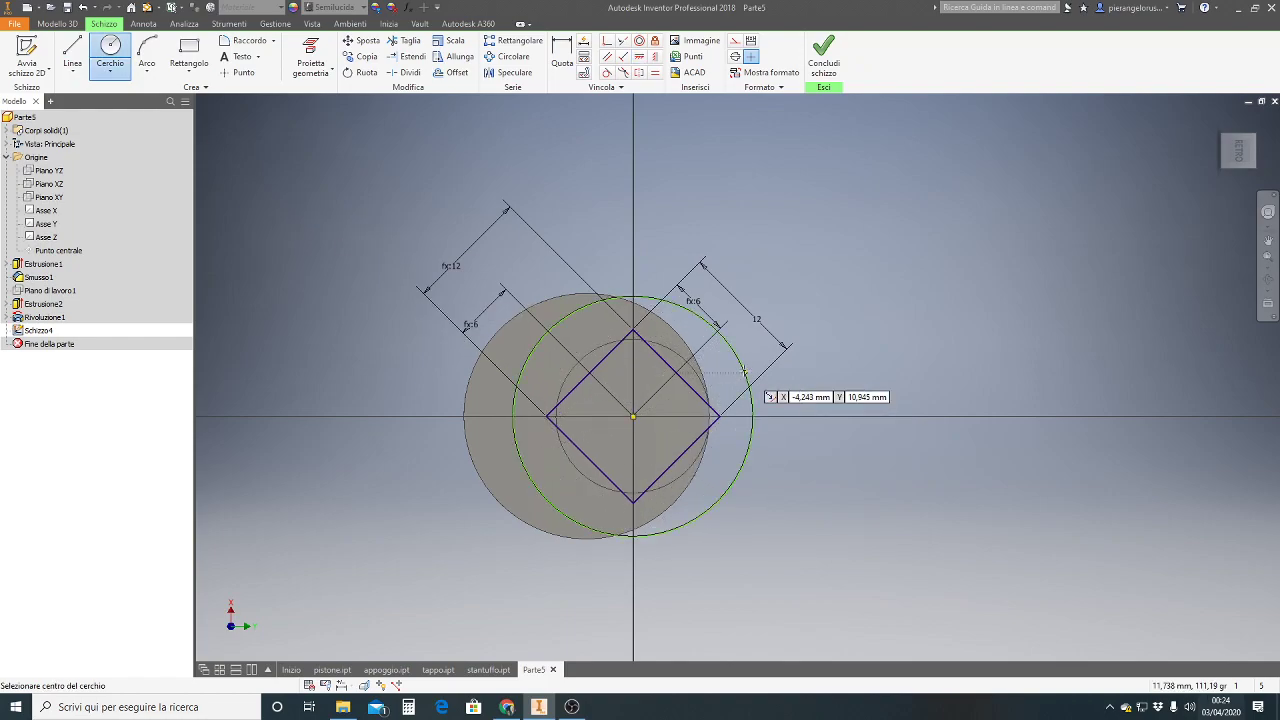
left_click(823, 55)
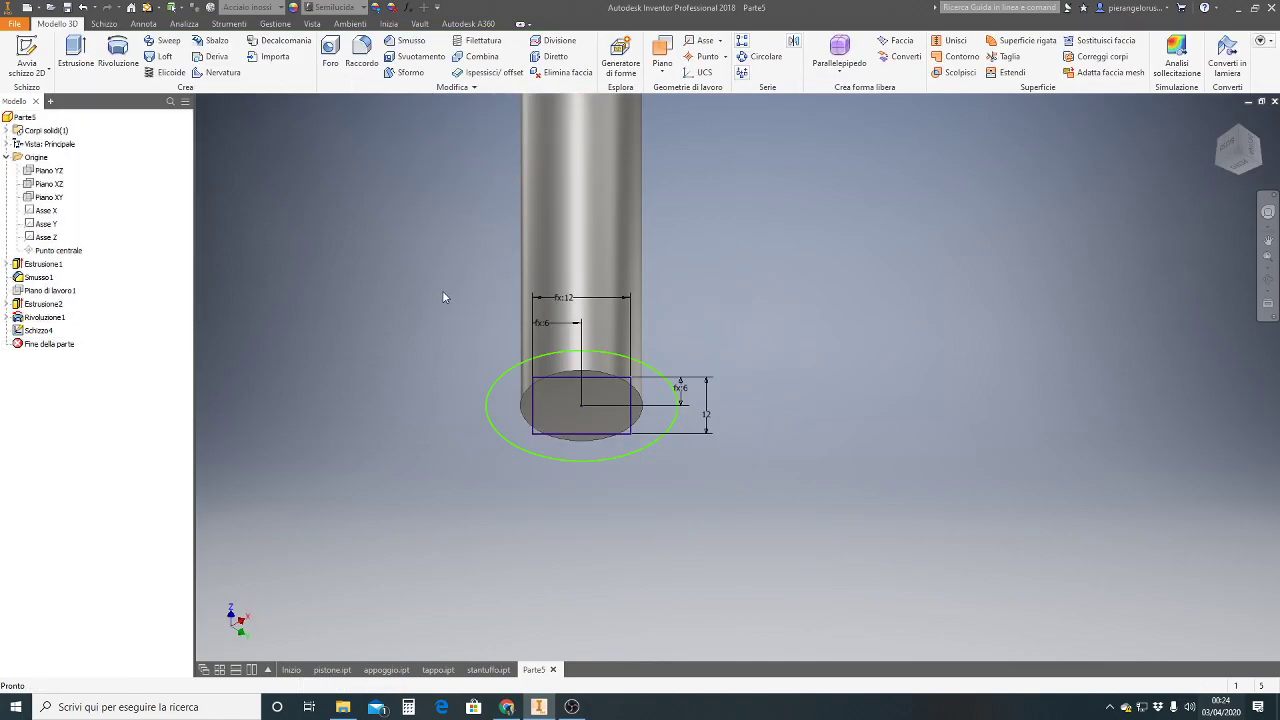
- Extrude the profile 15 mm toward the shaft end with Intersect output, creating Estrusione3
left_click(74, 55)
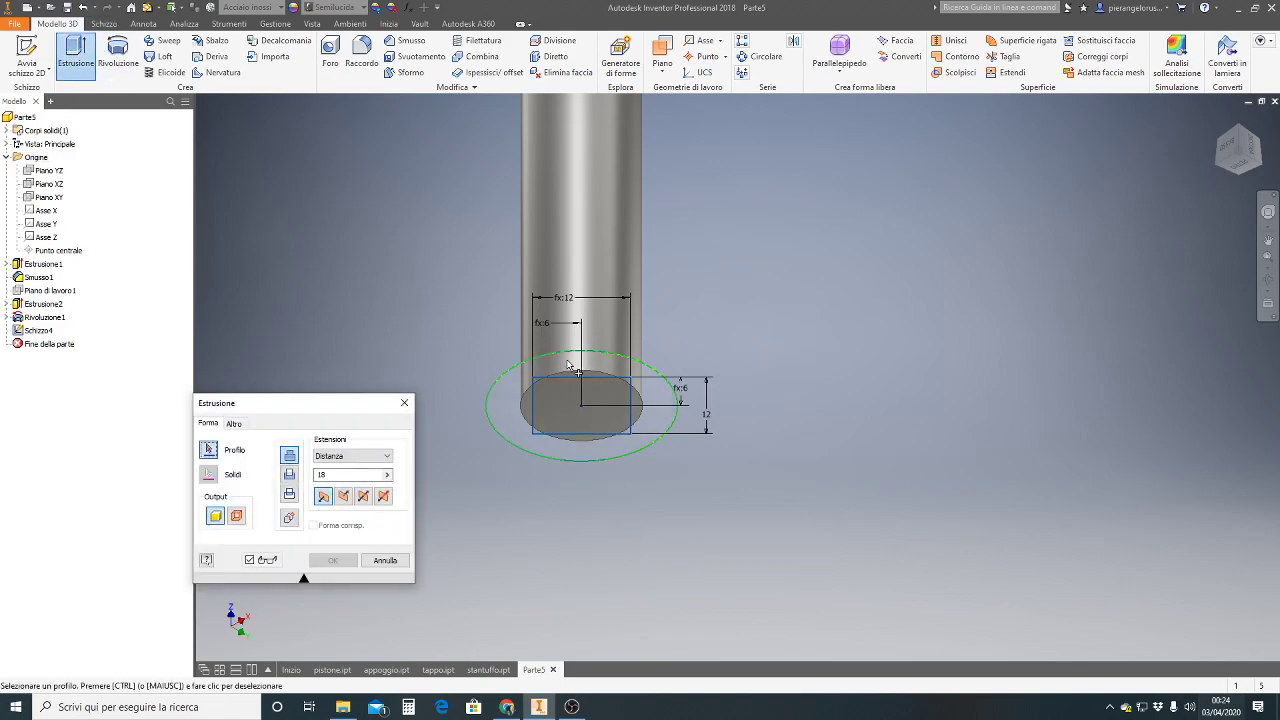
left_click(510, 398)
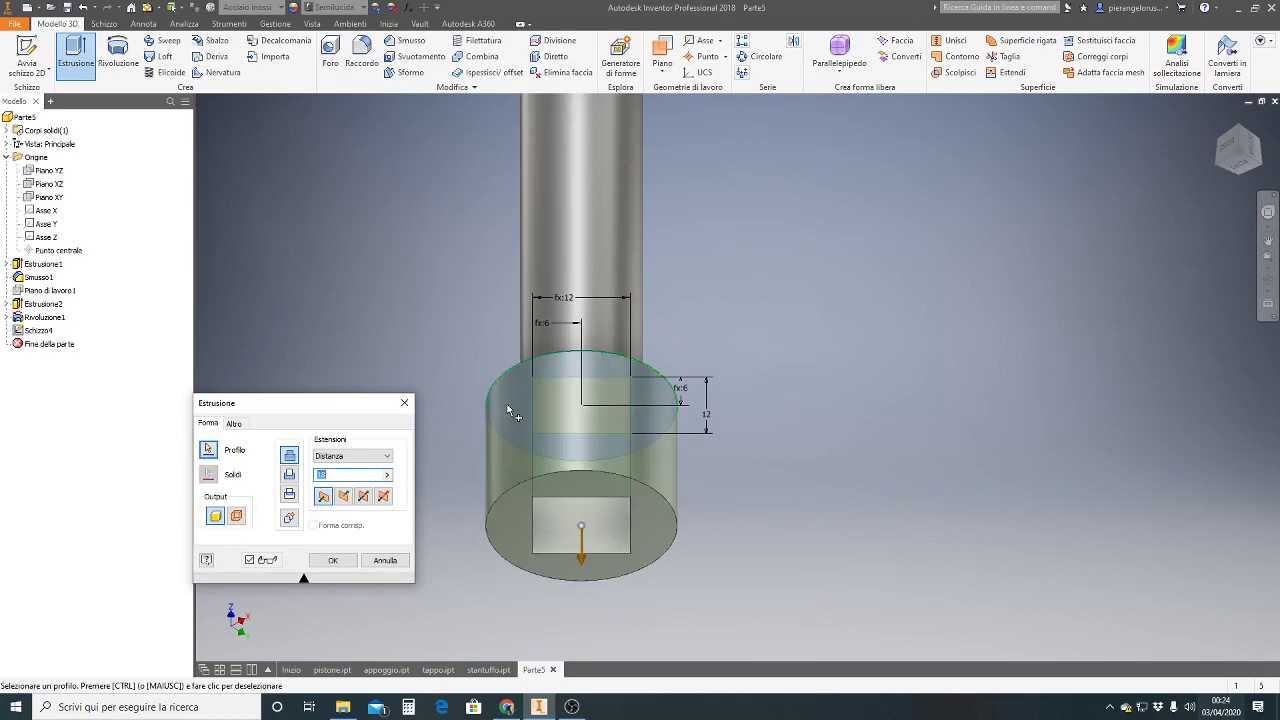
left_click(289, 474)
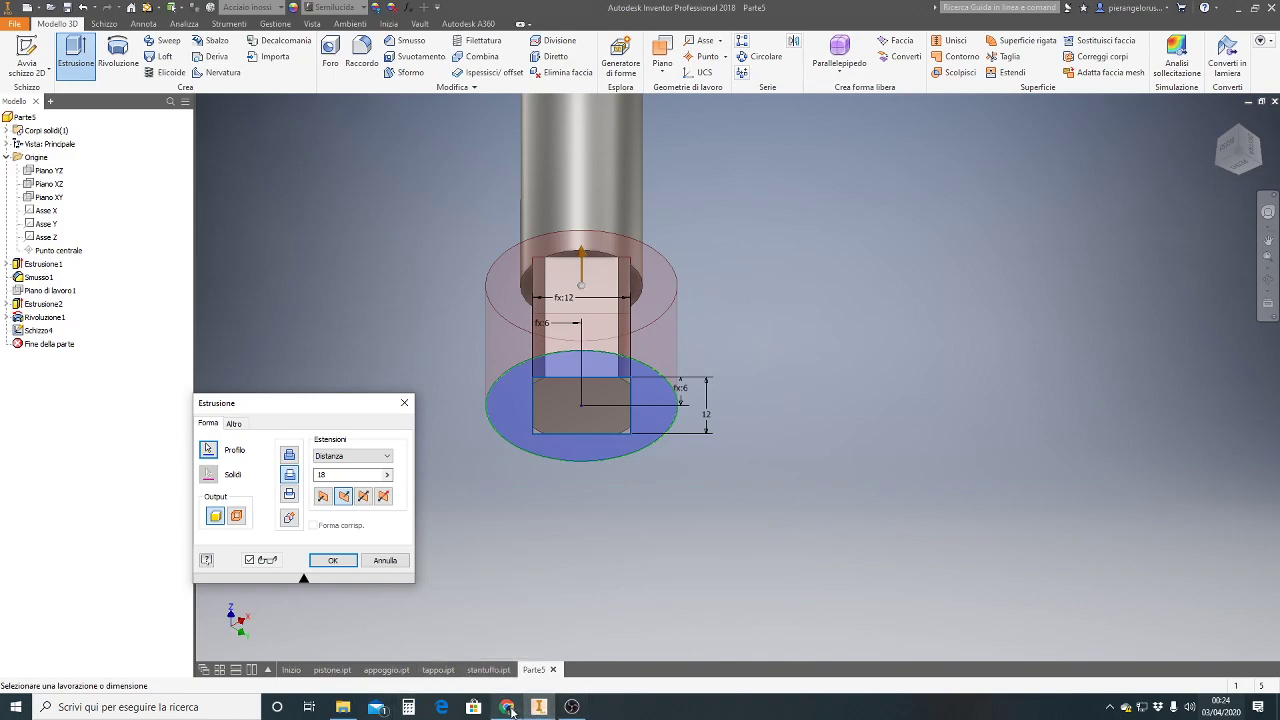
mouse_move(507, 707)
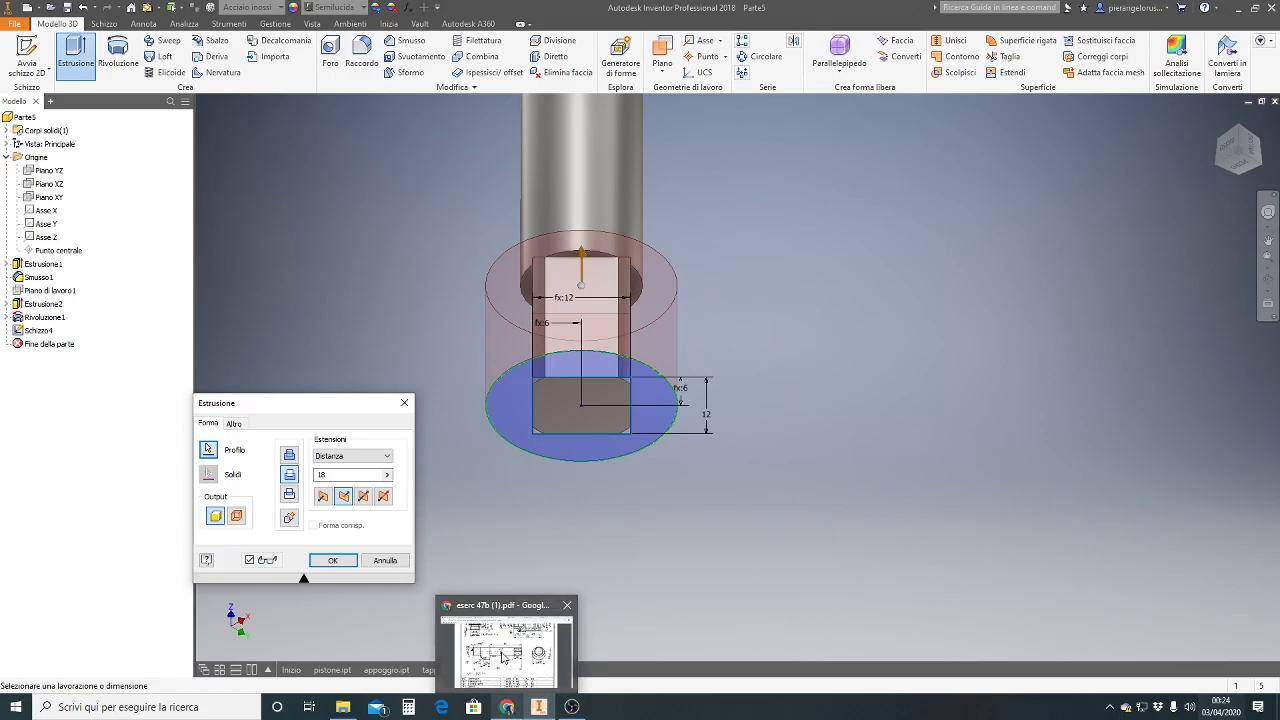
left_click(505, 656)
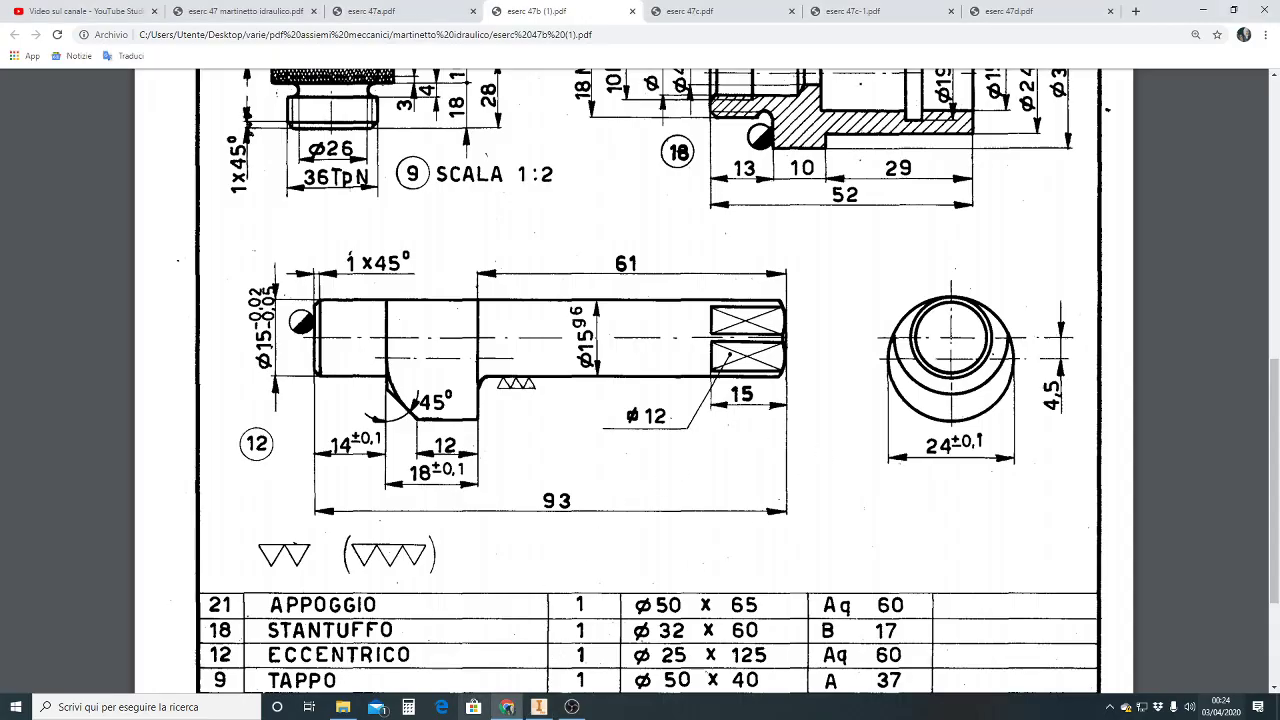
left_click(541, 708)
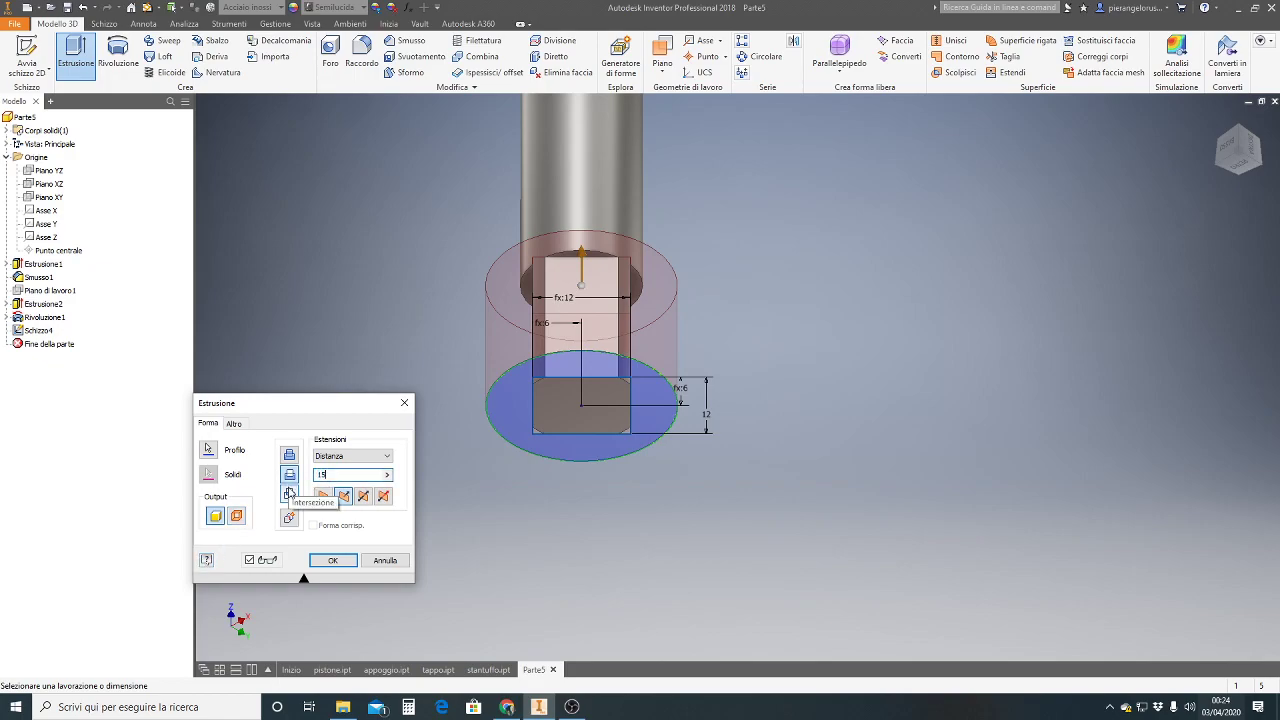
left_click(289, 494)
left_click(333, 560)
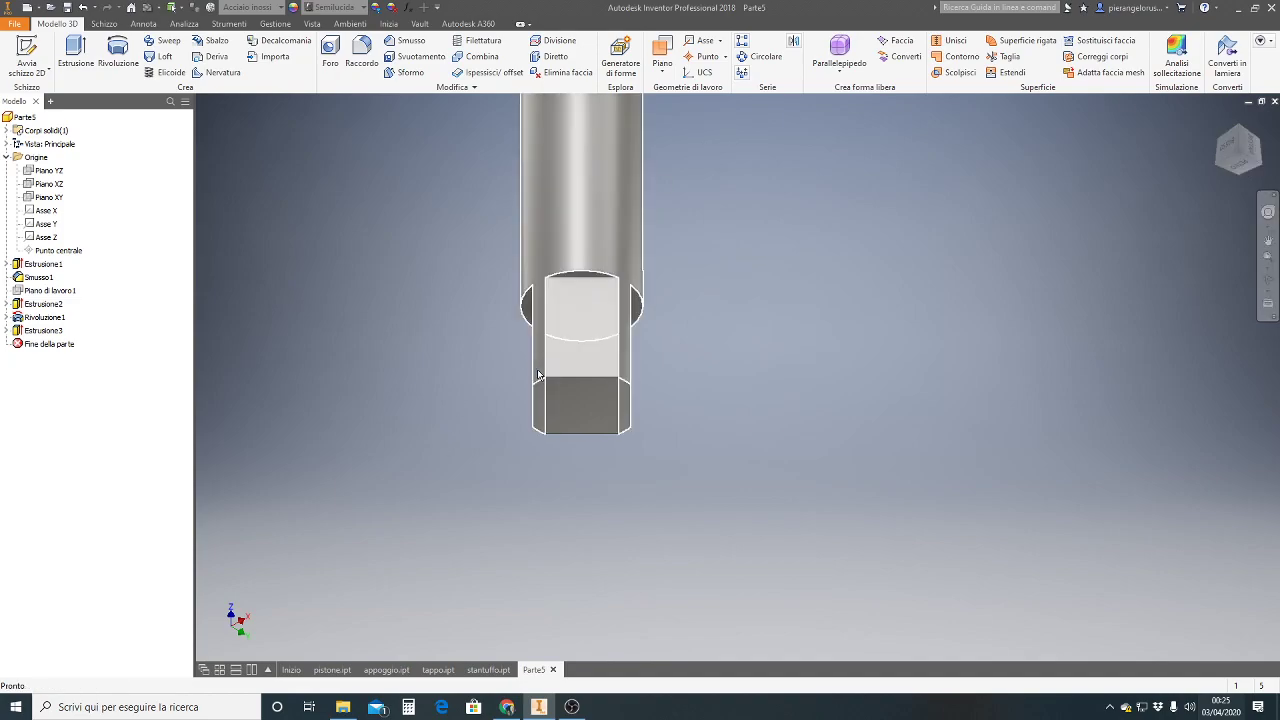
left_click(1219, 121)
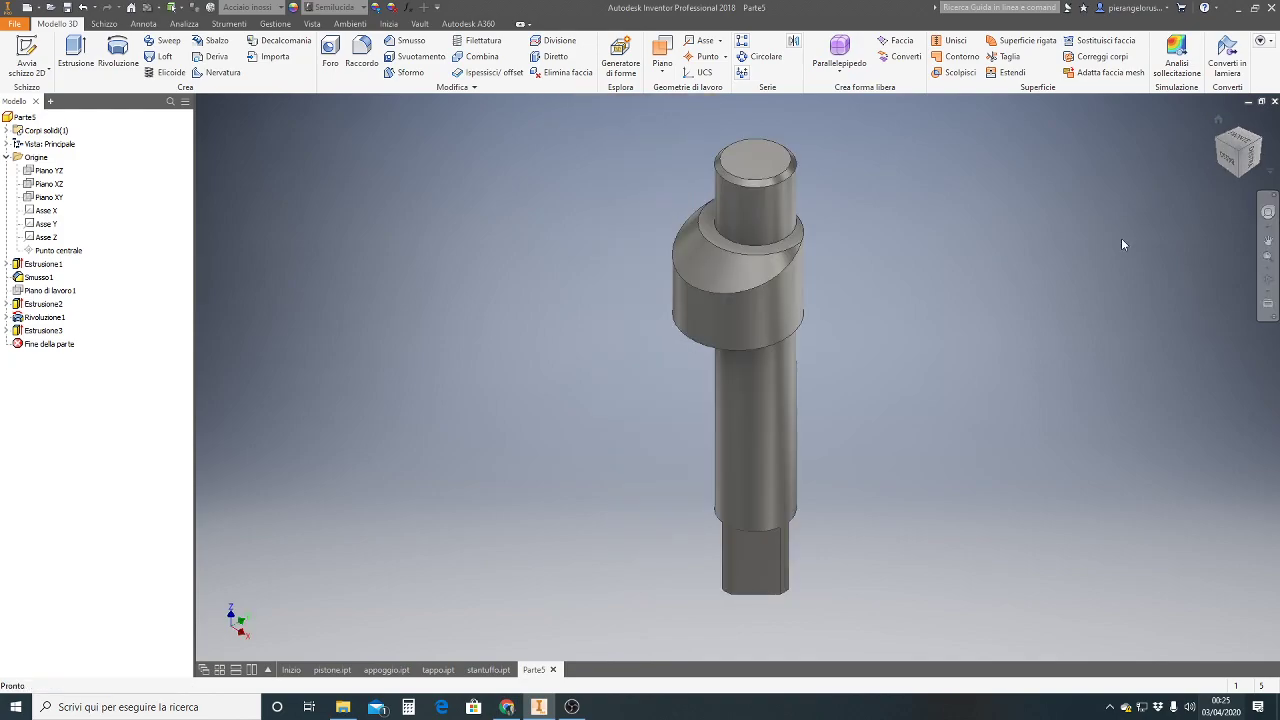
left_click(1255, 156)
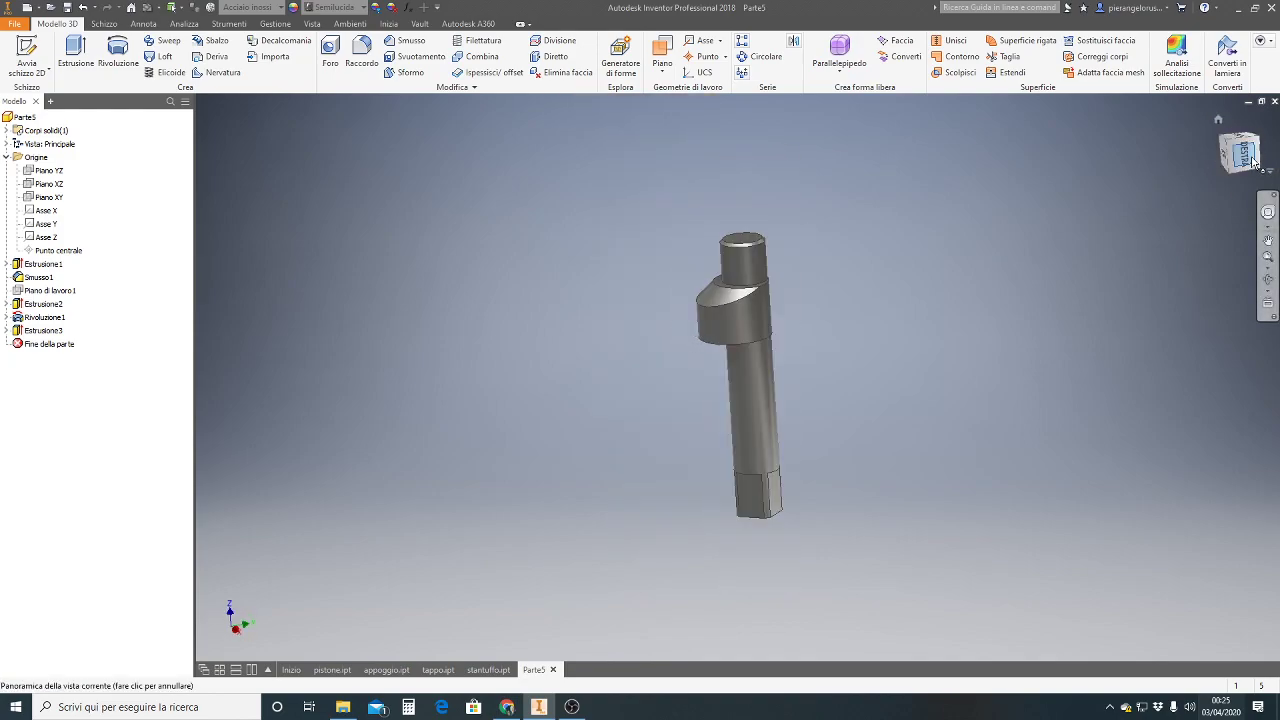
scroll(746, 485, "up", 5)
scroll(753, 479, "down", 4)
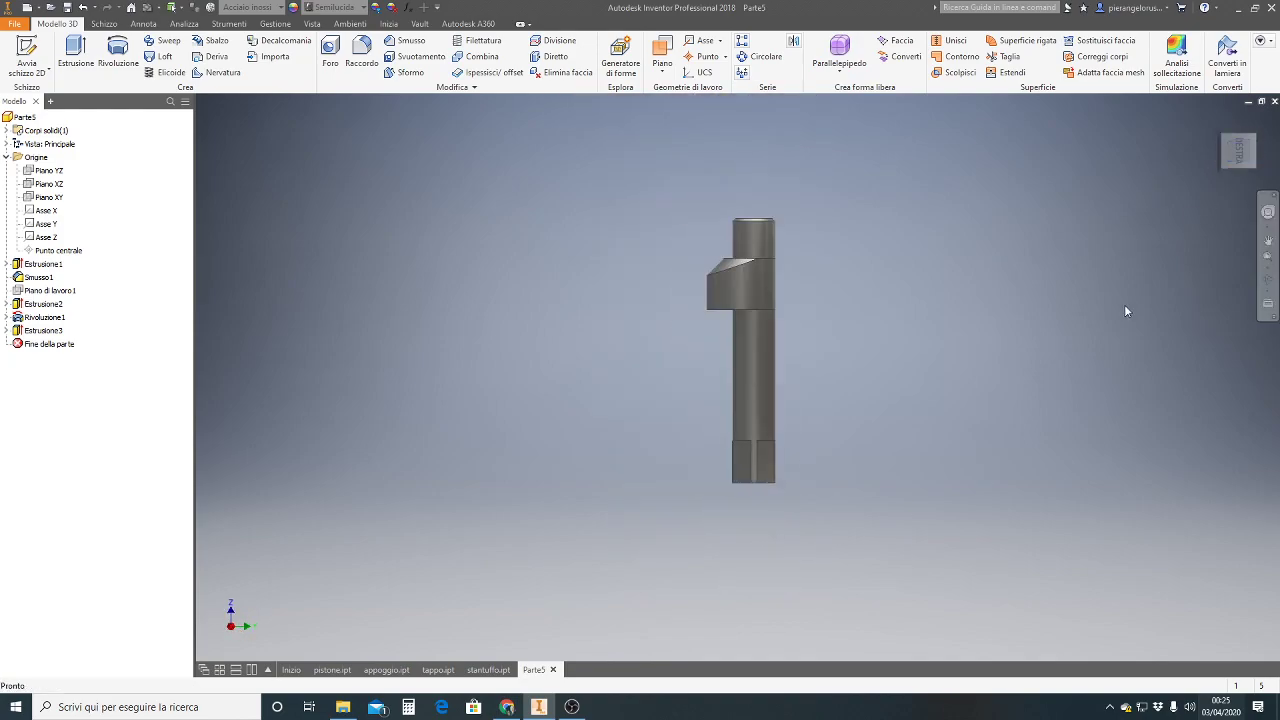
left_click(1257, 121)
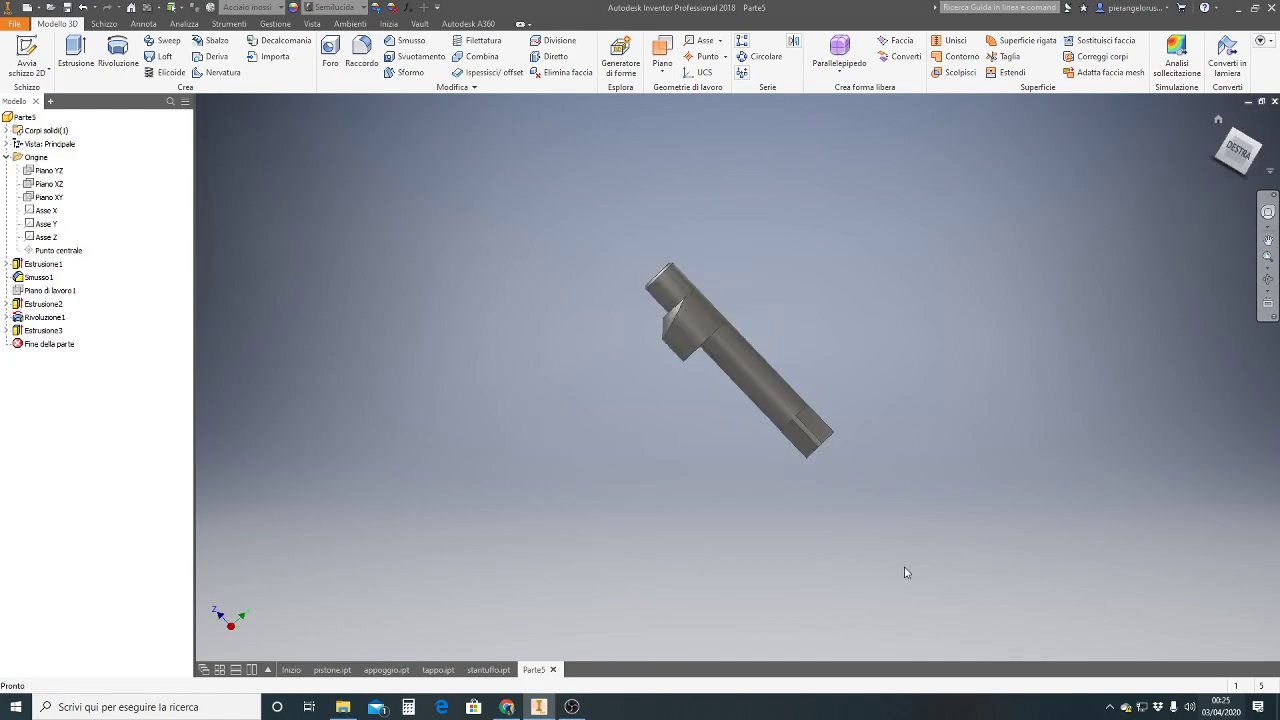
left_click(507, 707)
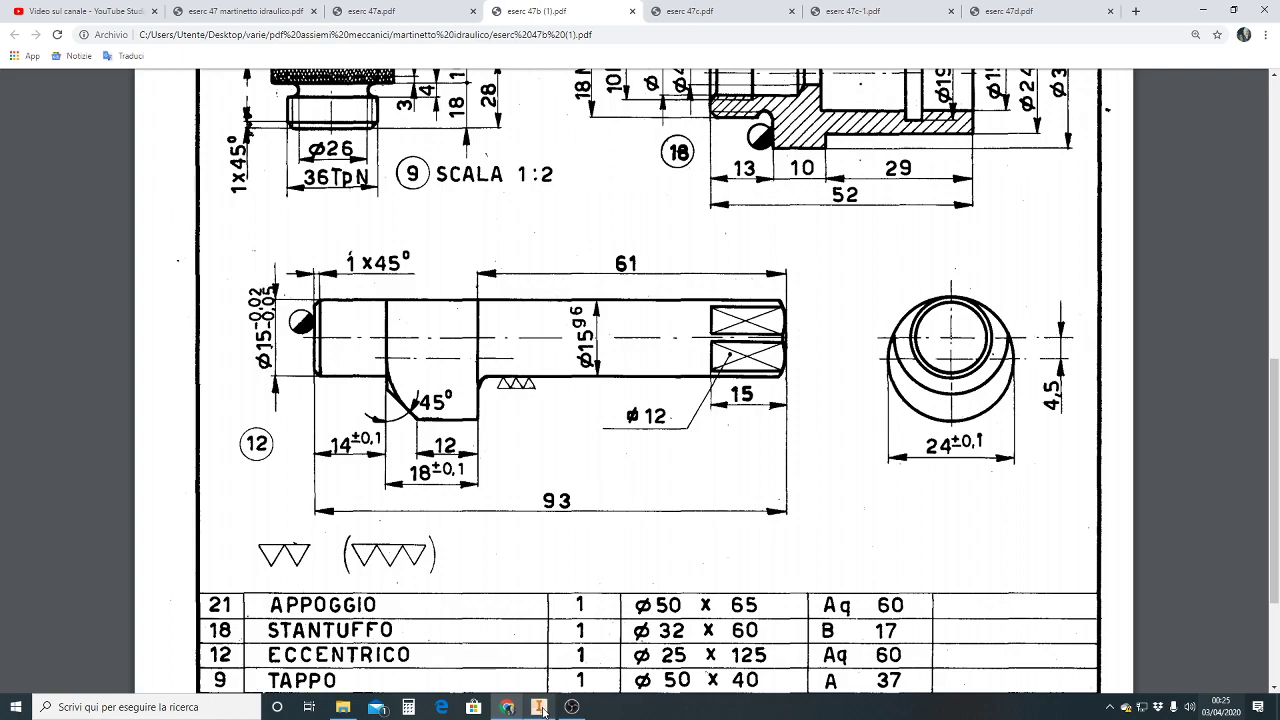
left_click(540, 707)
scroll(870, 348, "up", 5)
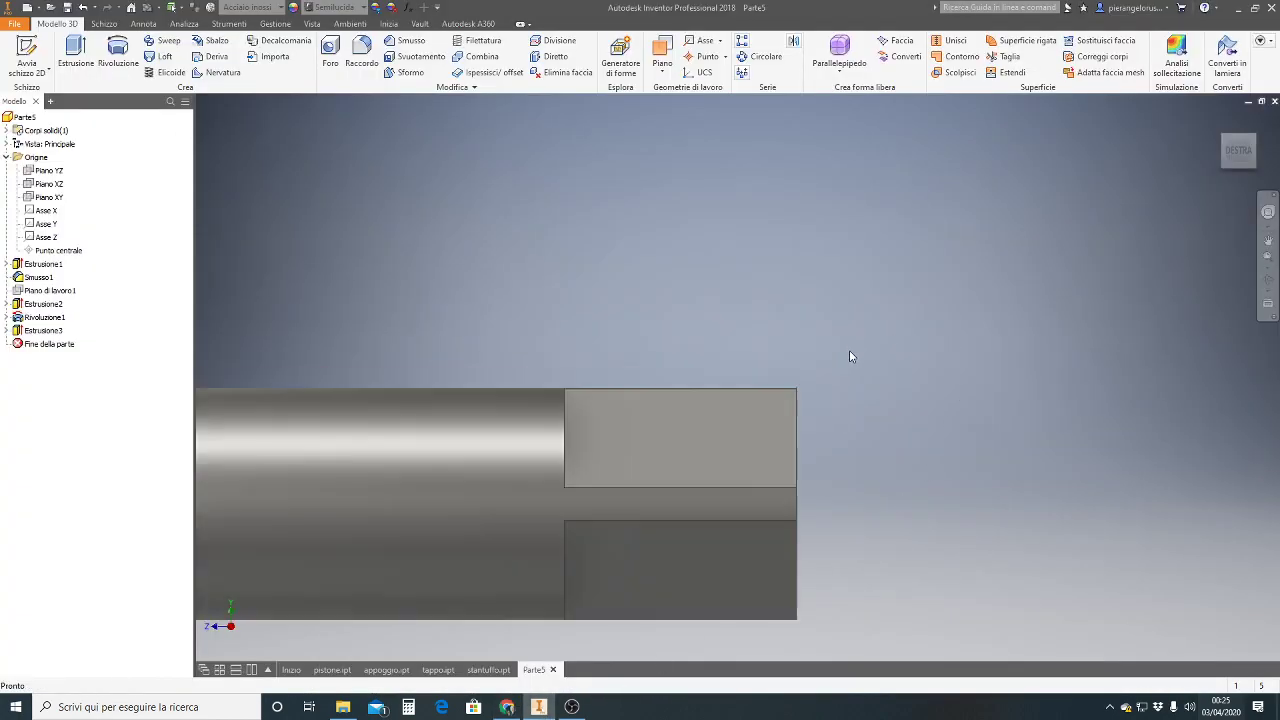
left_click(538, 708)
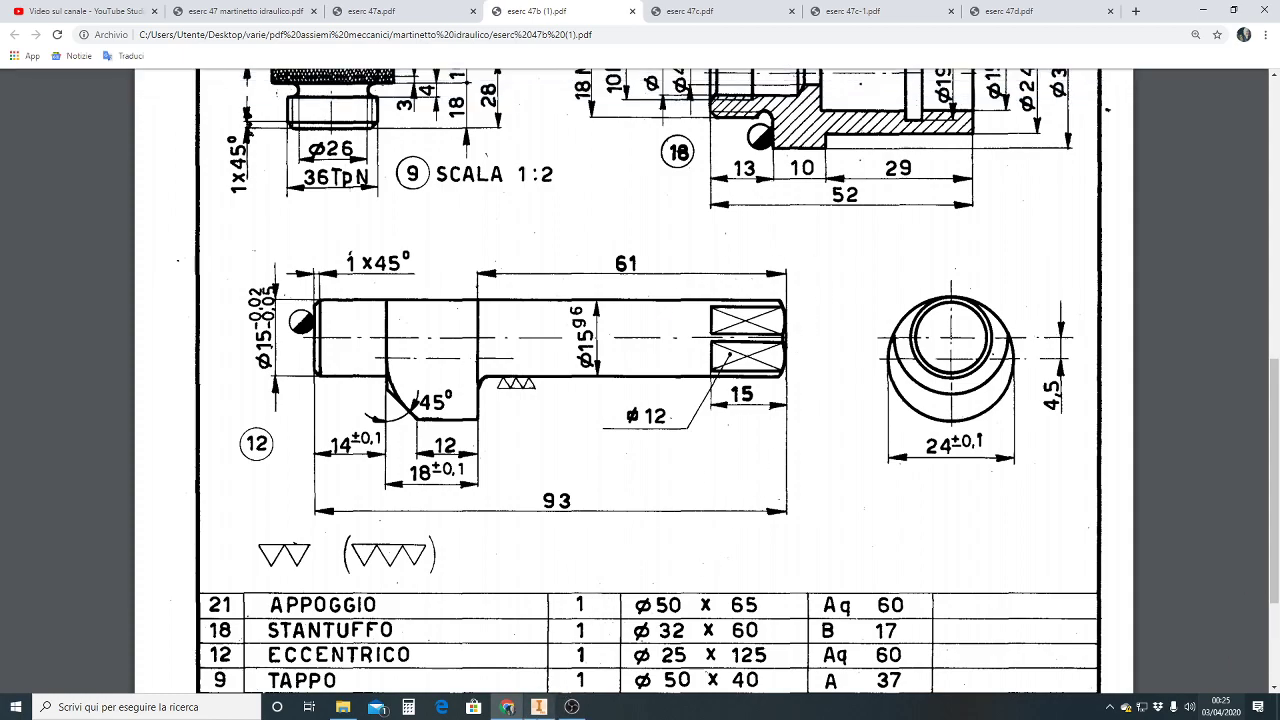
left_click(539, 708)
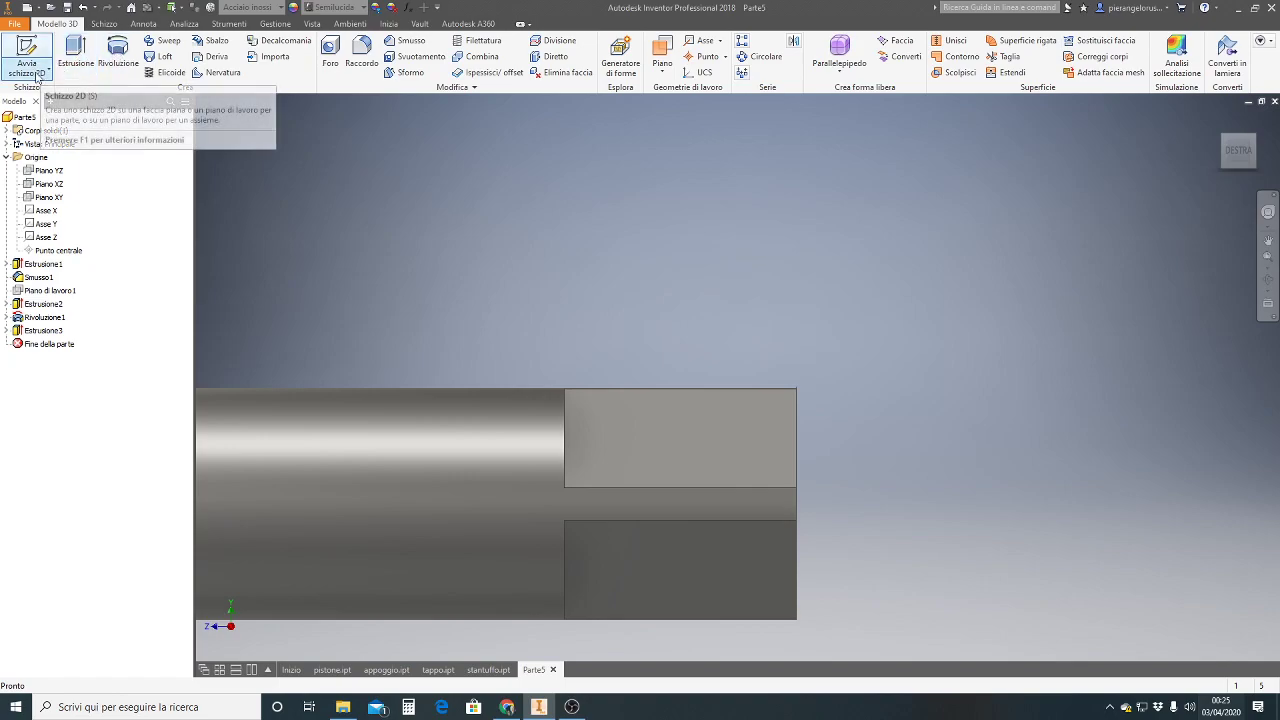
- Start a new 2D sketch on the YZ plane with sliced graphics (F7)
left_click(42, 80)
left_click(30, 96)
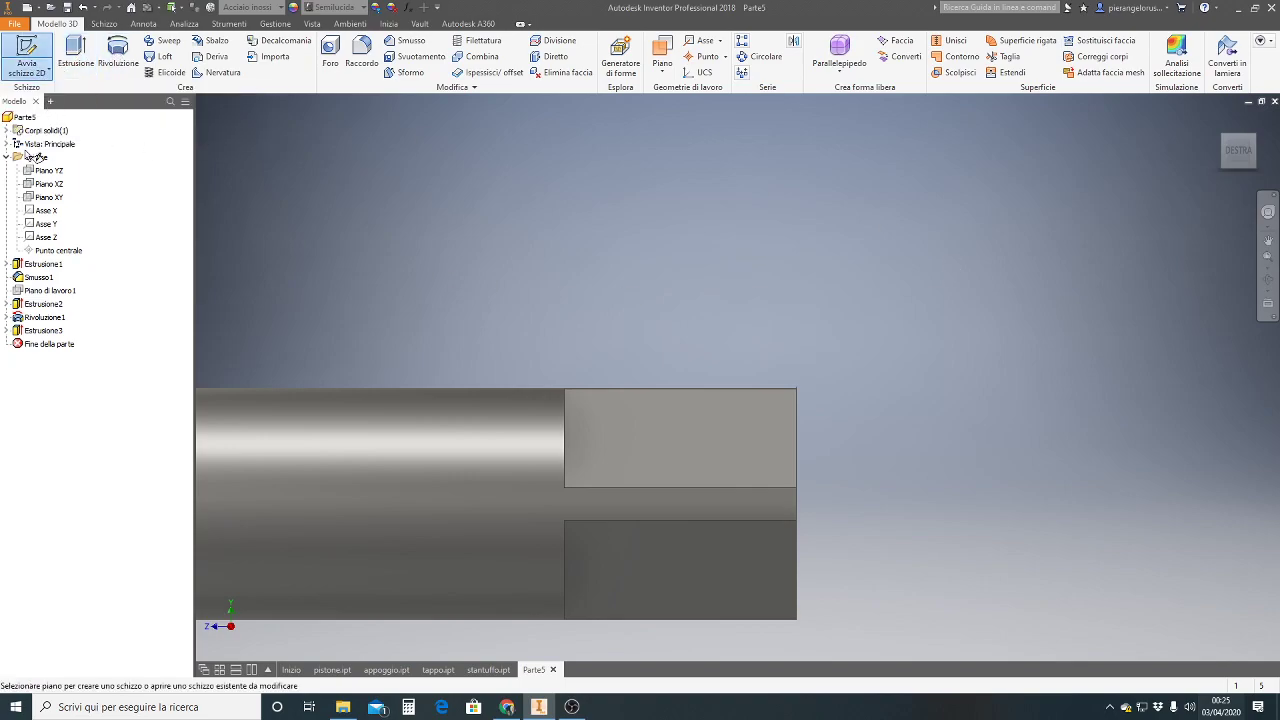
left_click(44, 175)
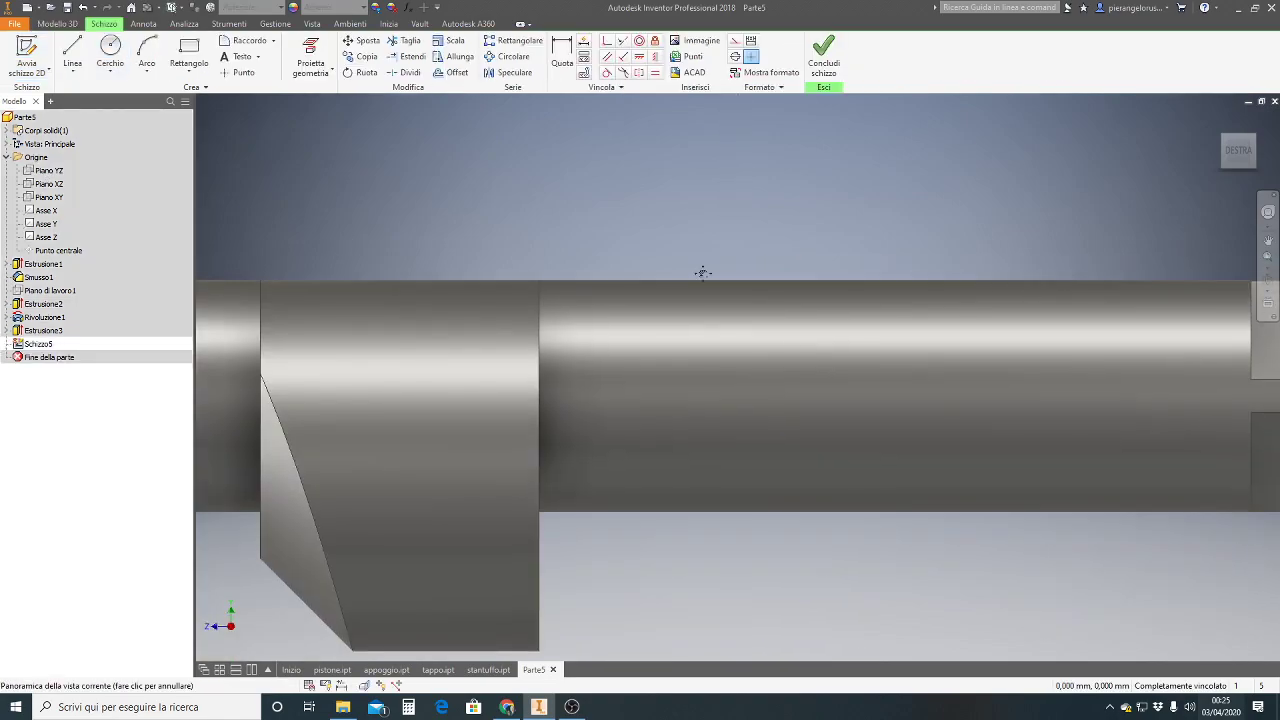
left_click_drag(703, 271, 508, 290)
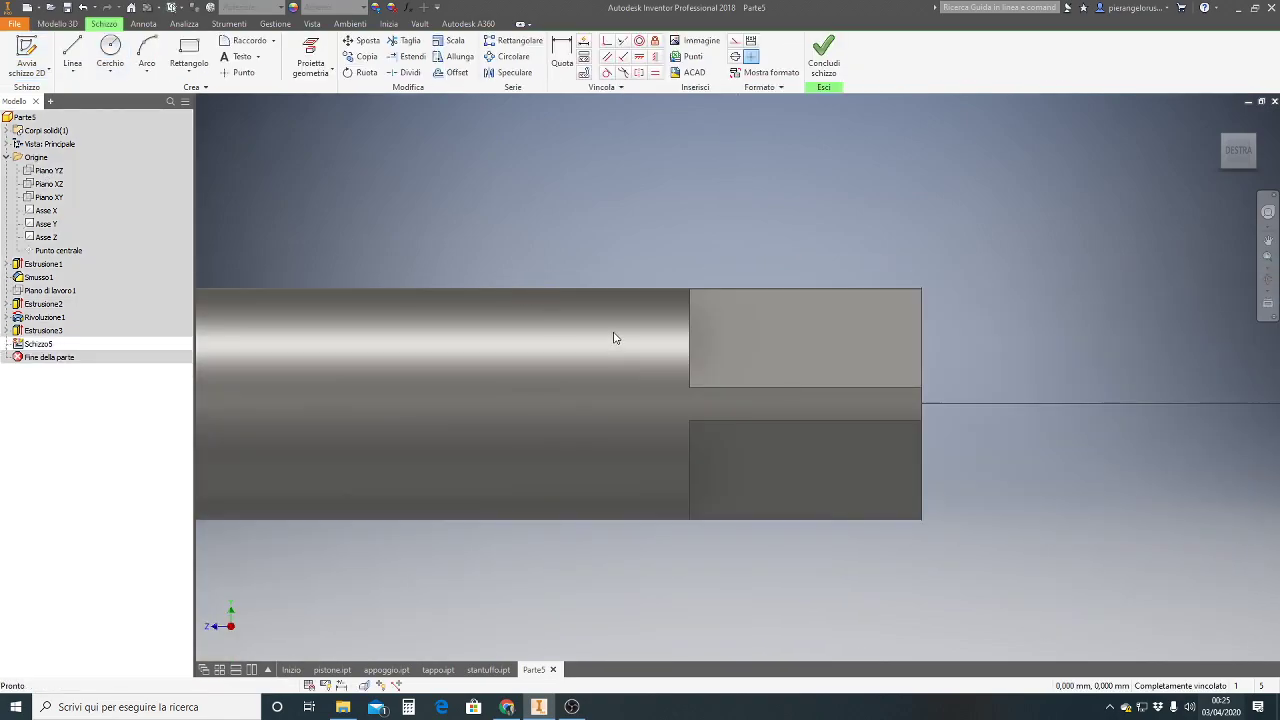
key("F7")
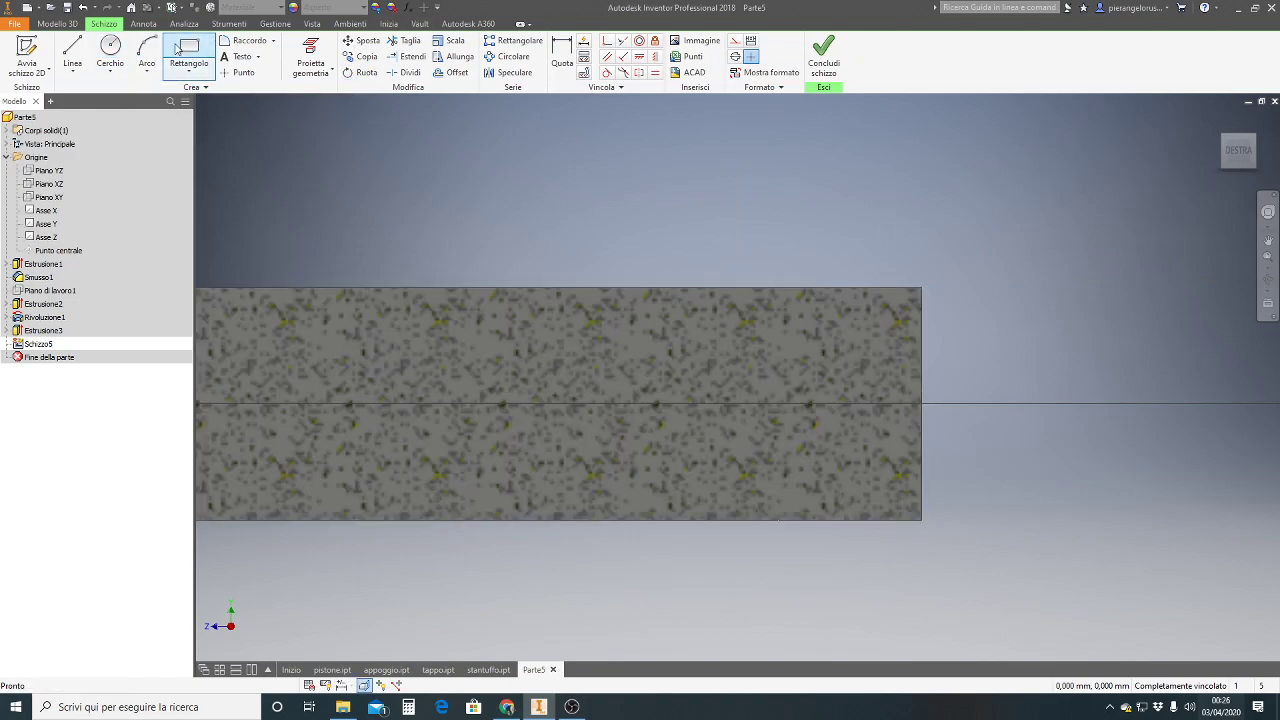
left_click(224, 42)
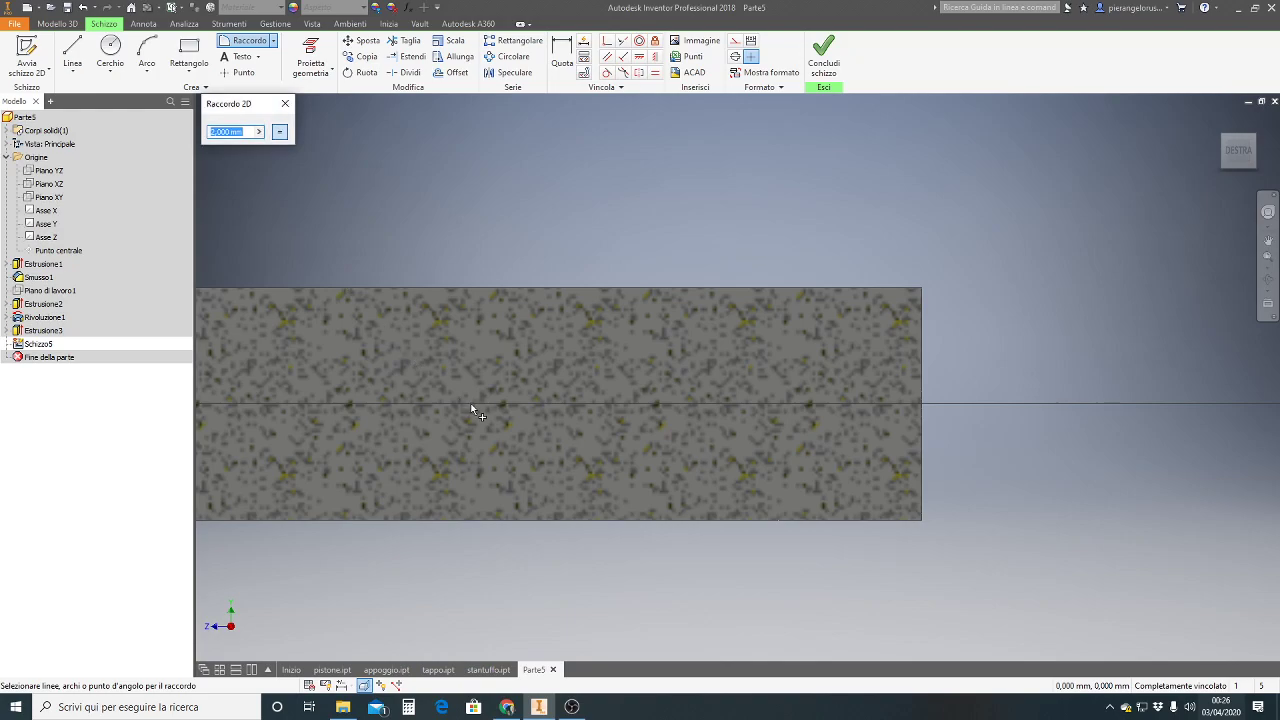
- Draw a large circle centred on the shaft, reaching past its end
left_click(110, 52)
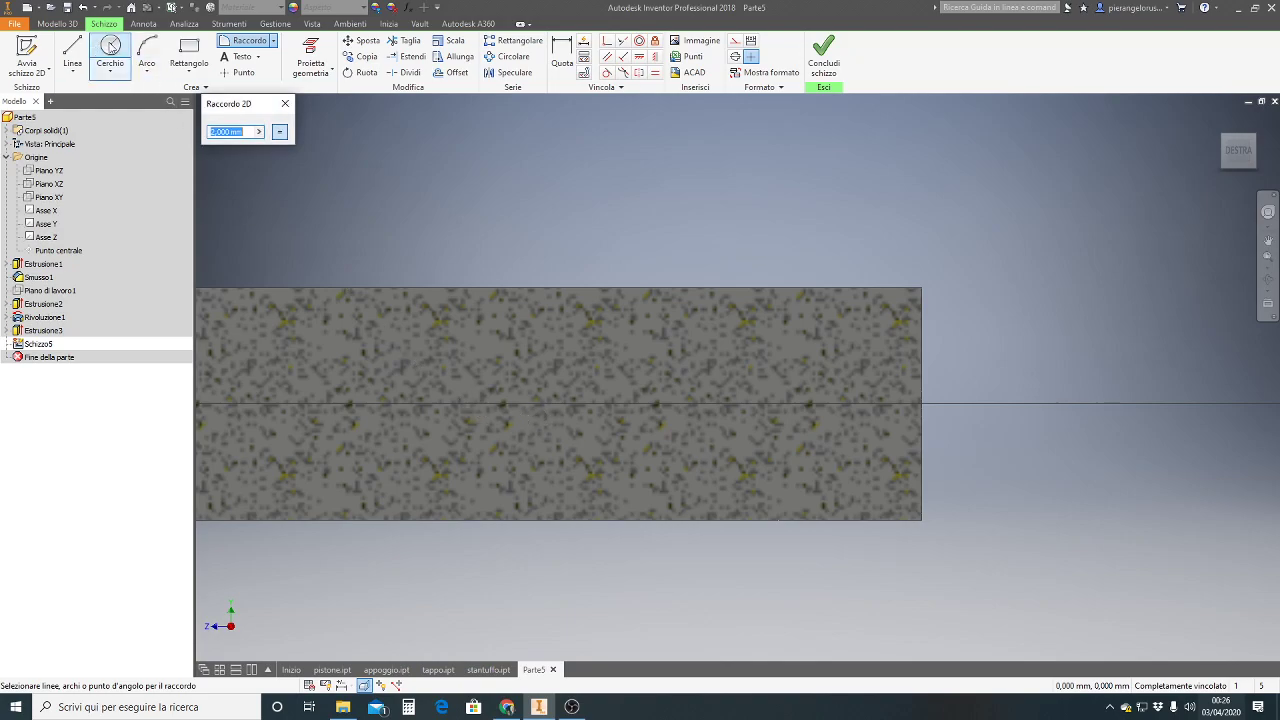
left_click(511, 404)
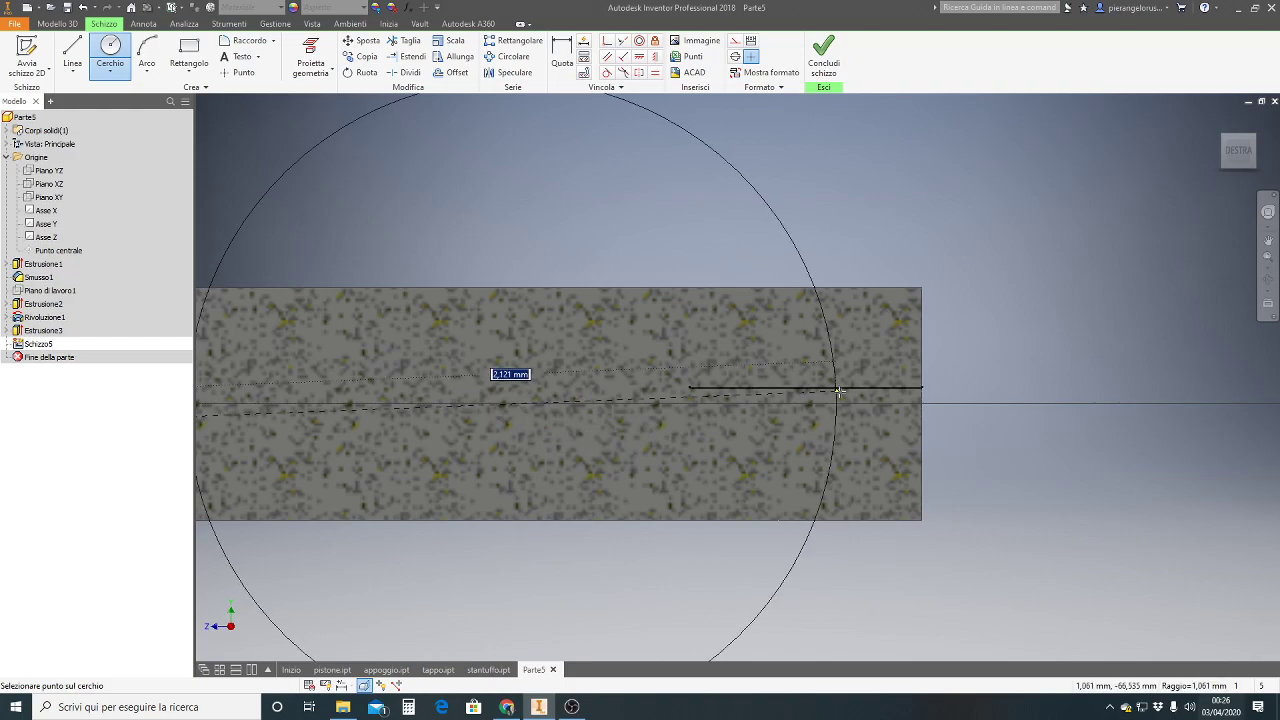
left_click(930, 388)
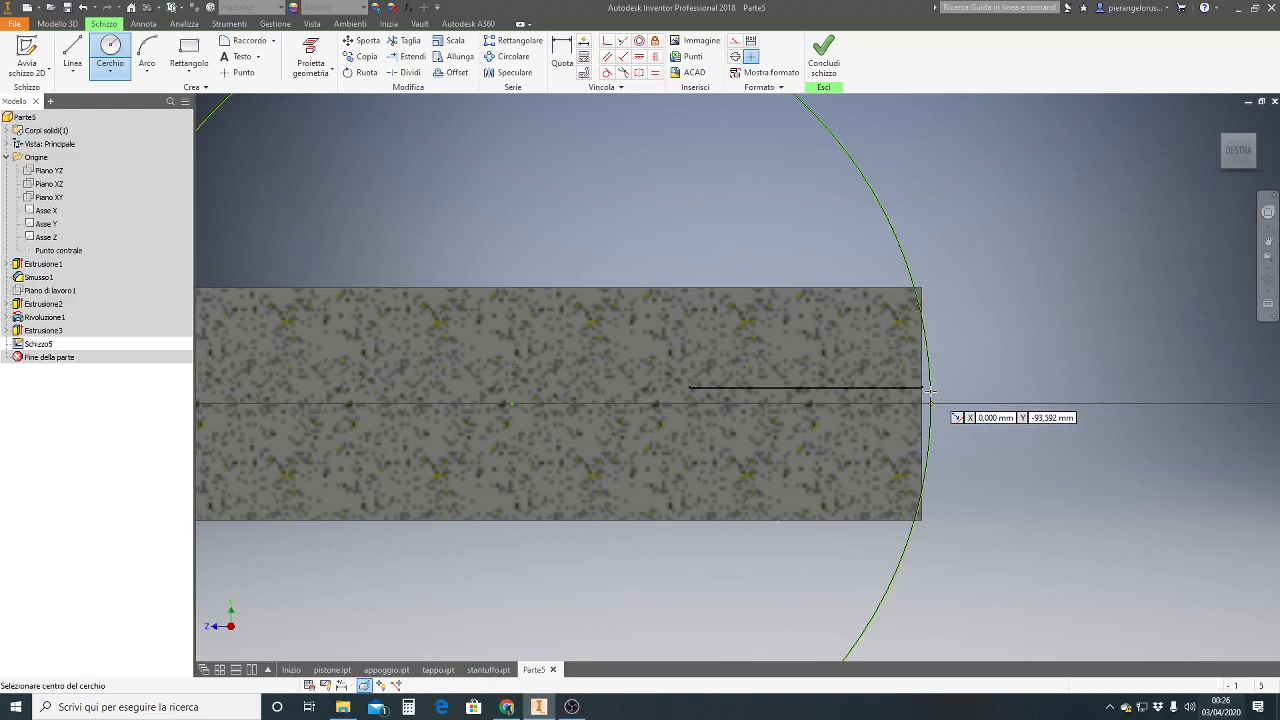
key("Escape")
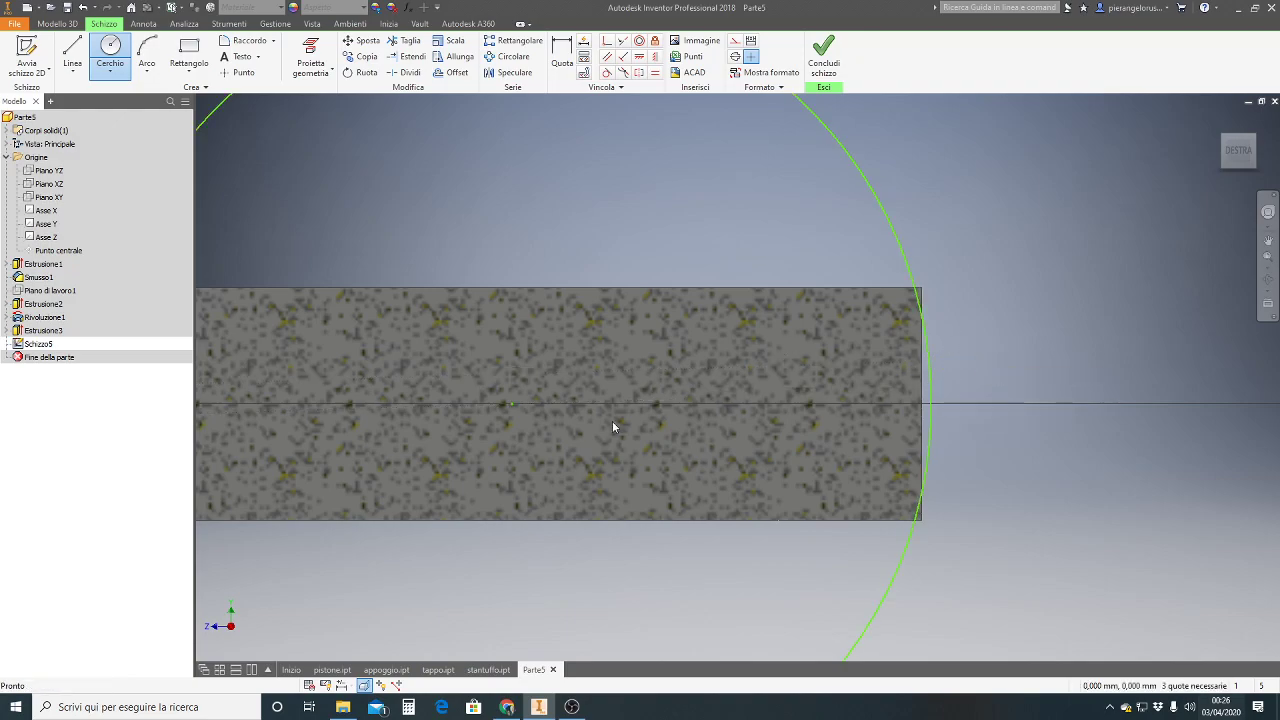
left_click_drag(511, 408, 510, 381)
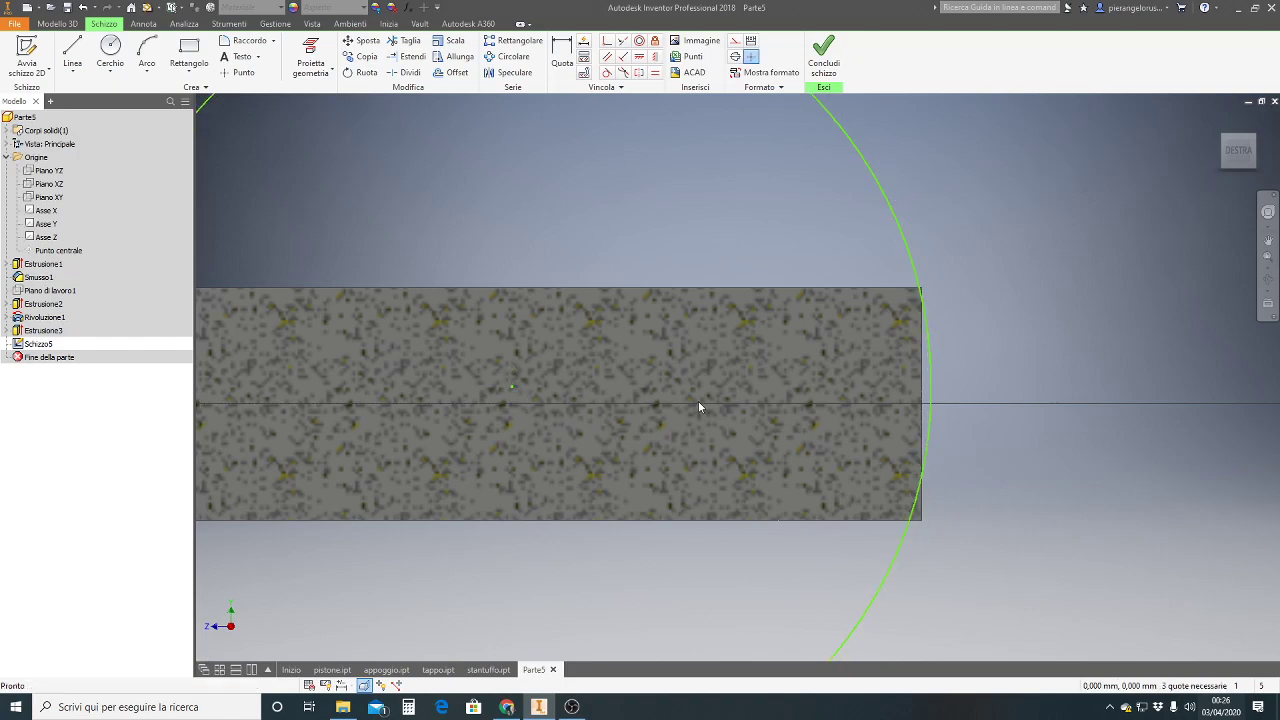
scroll(698, 401, "down", 2)
scroll(696, 398, "down", 2)
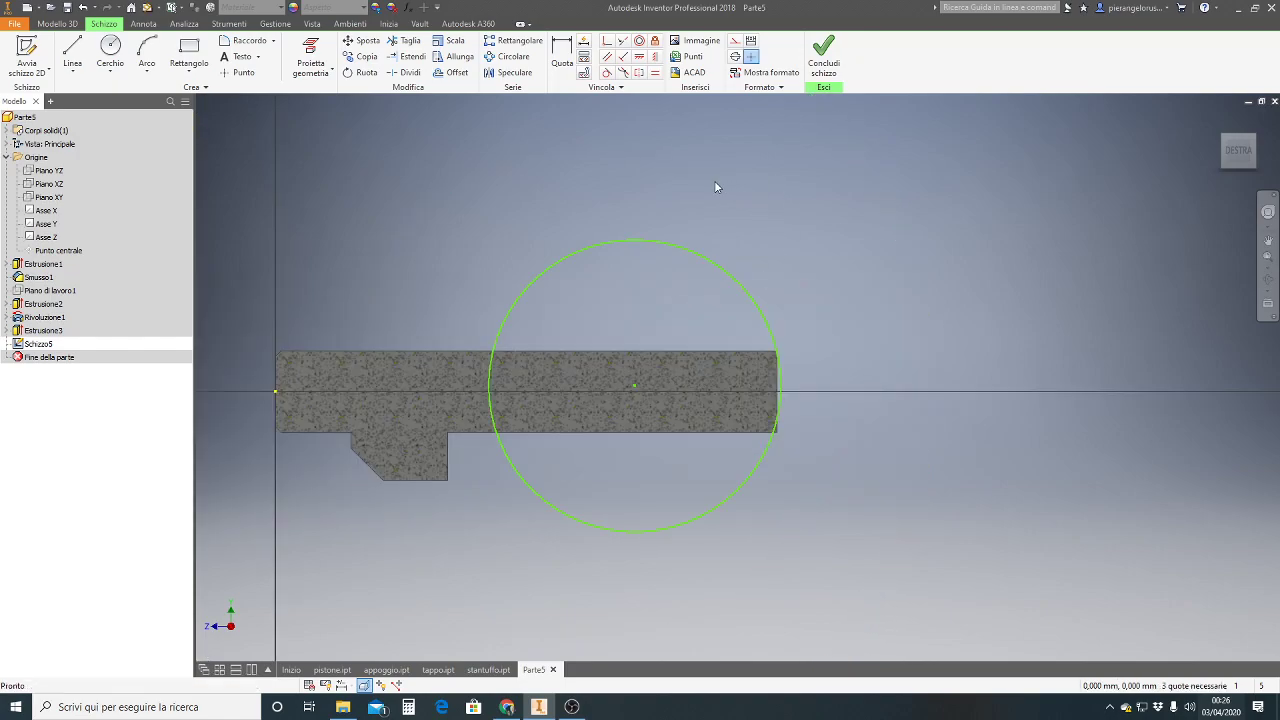
- Horizontally constrain the circle's centre onto the shaft axis
left_click(639, 57)
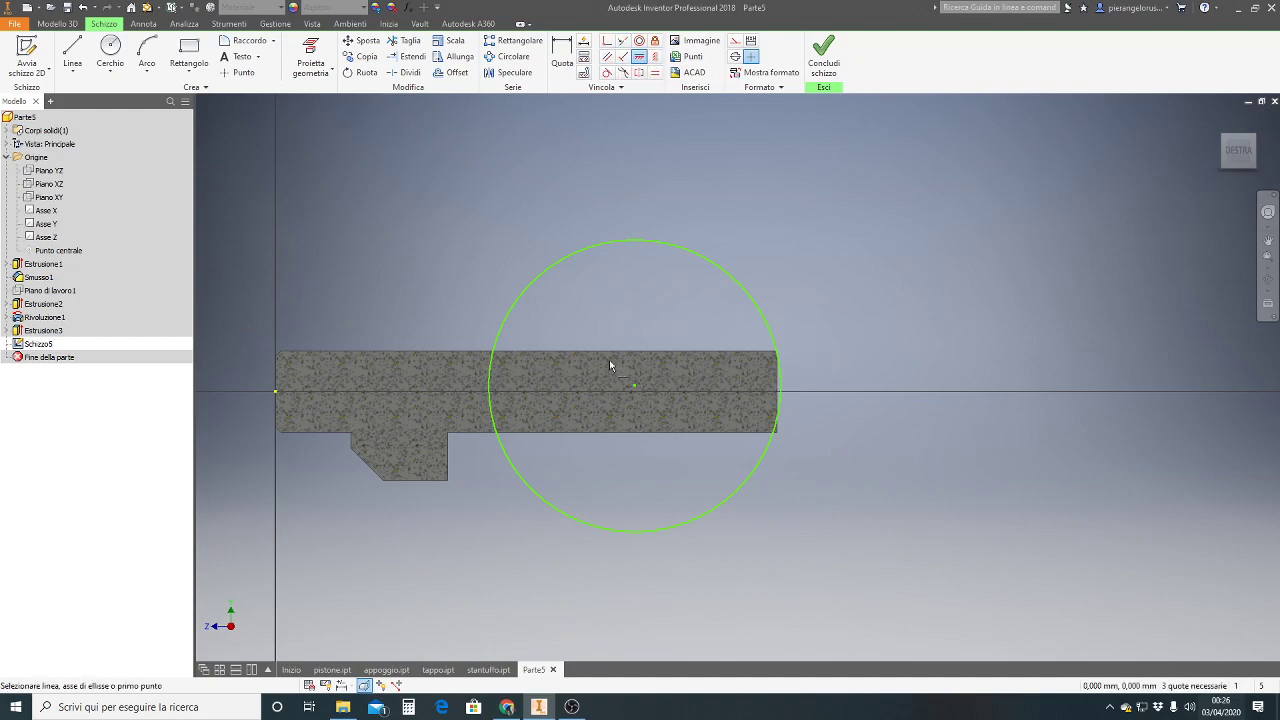
left_click(656, 58)
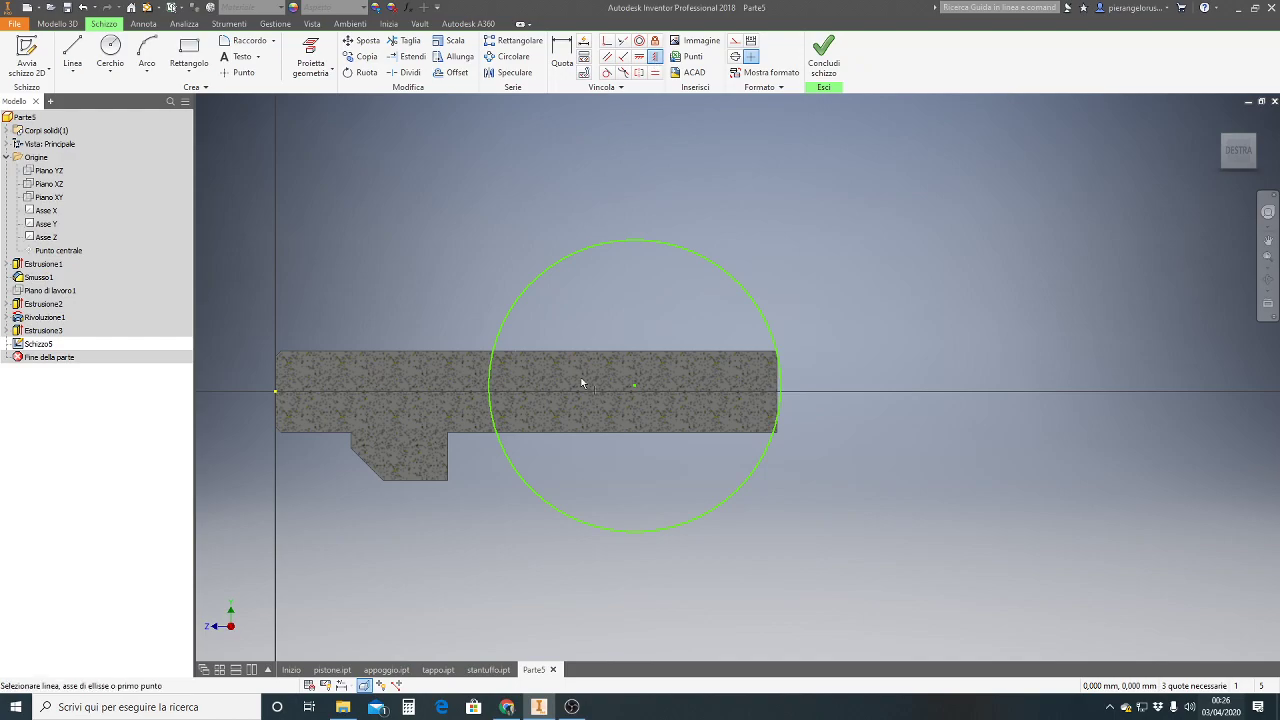
left_click(636, 387)
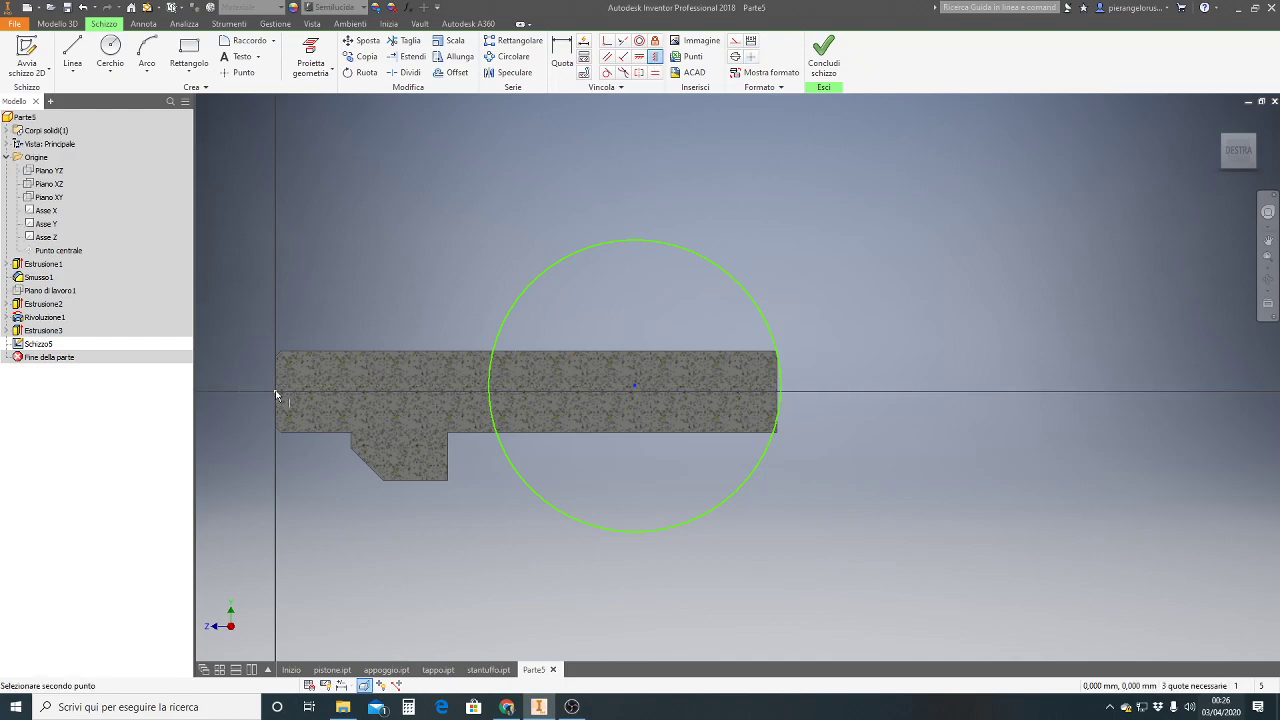
left_click(276, 393)
scroll(787, 375, "down", 3)
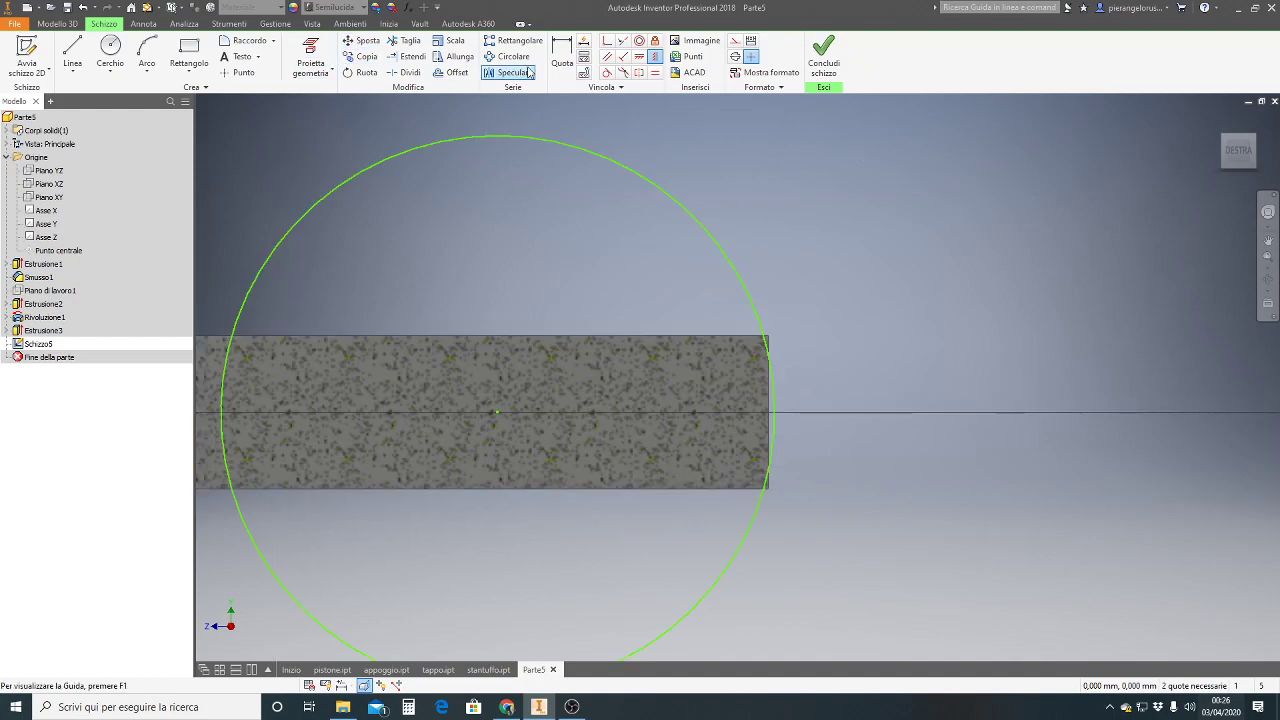
- Dimension the circle centre 25 mm from the shaft's end face
left_click(562, 55)
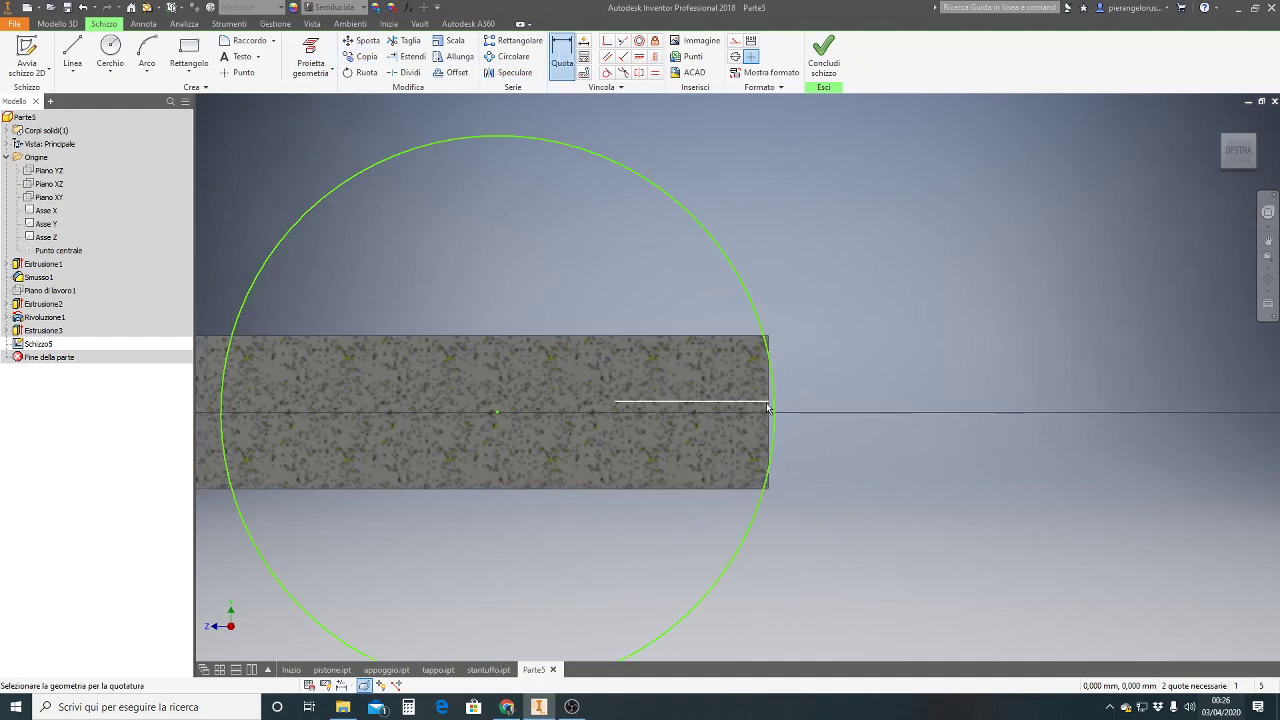
left_click(497, 410)
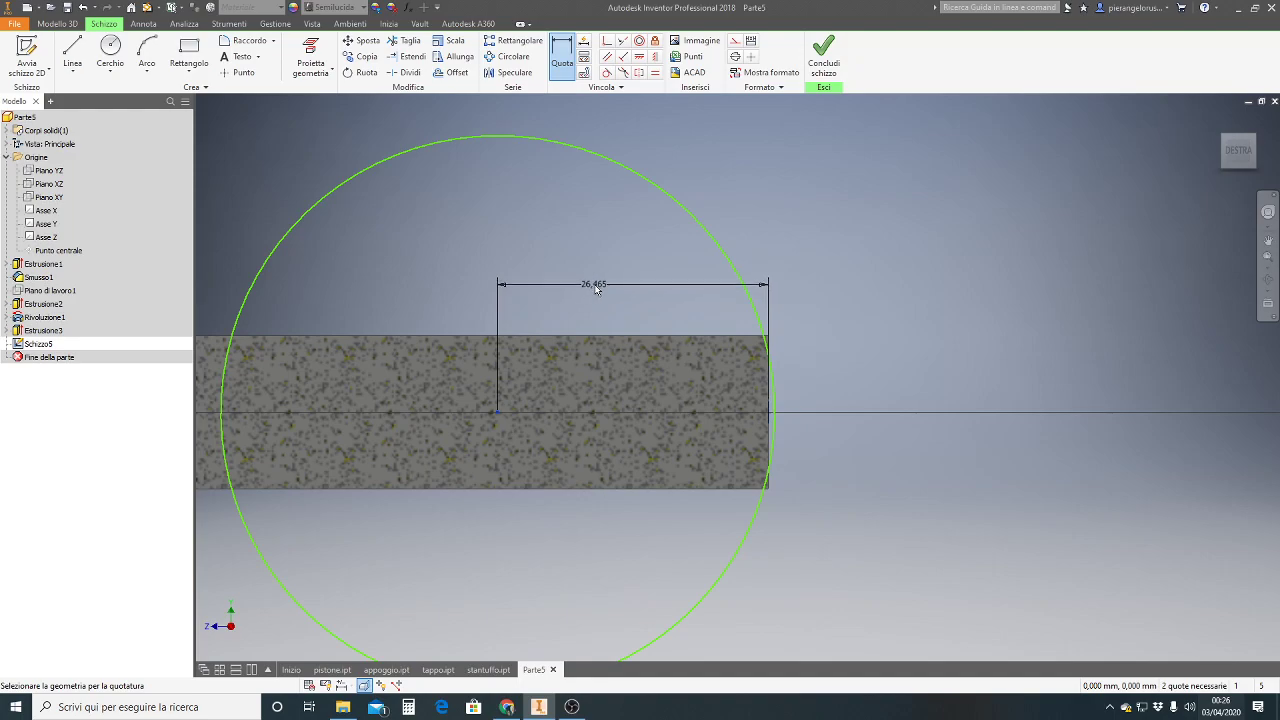
left_click(598, 288)
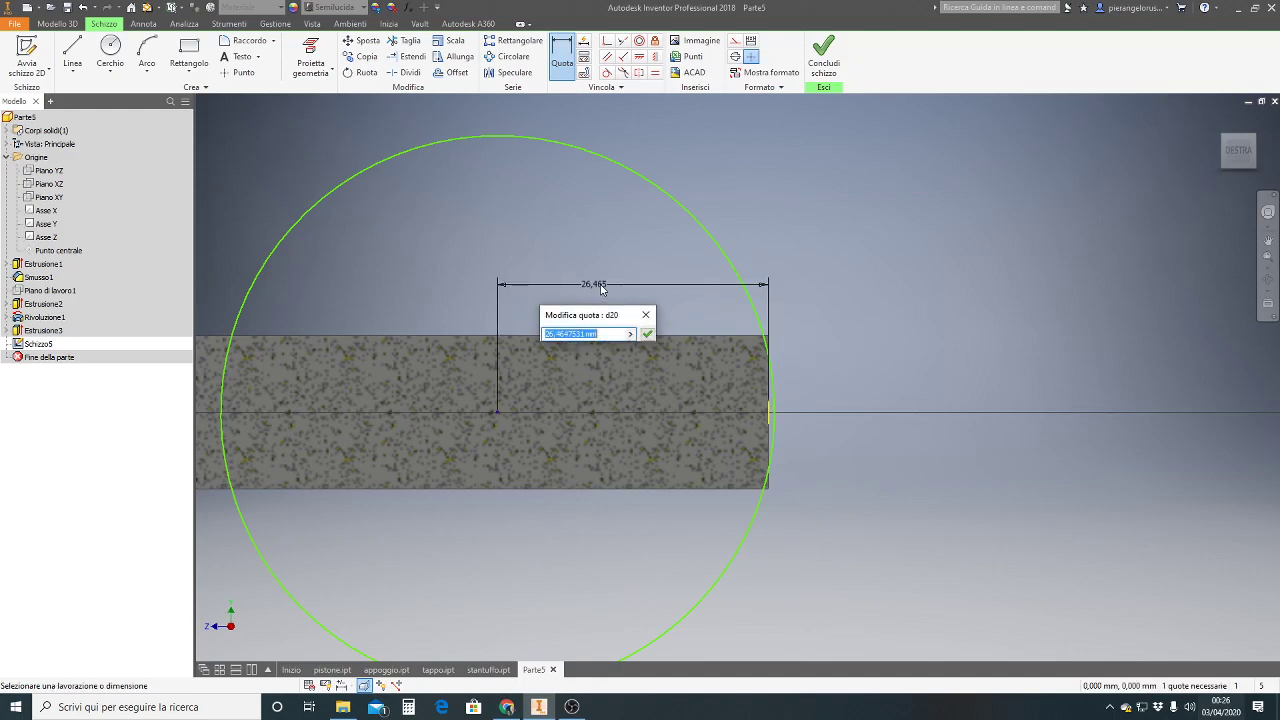
type("25")
key("Return")
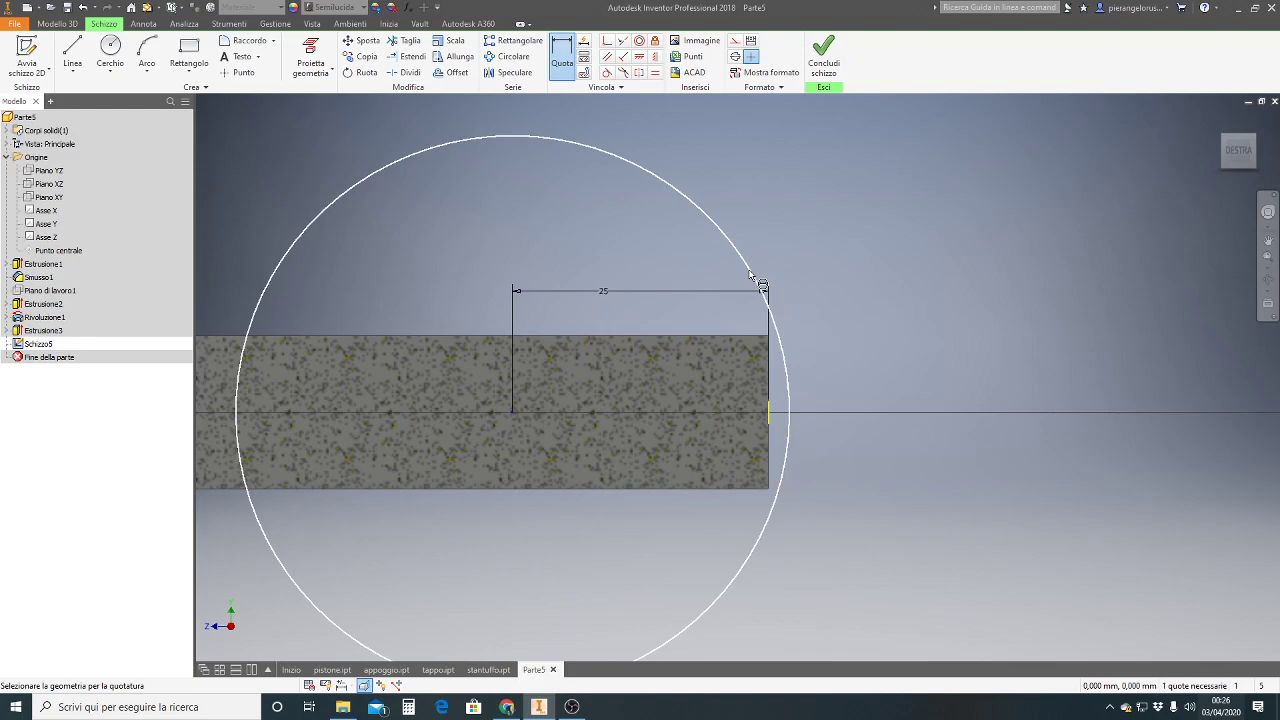
left_click(750, 278)
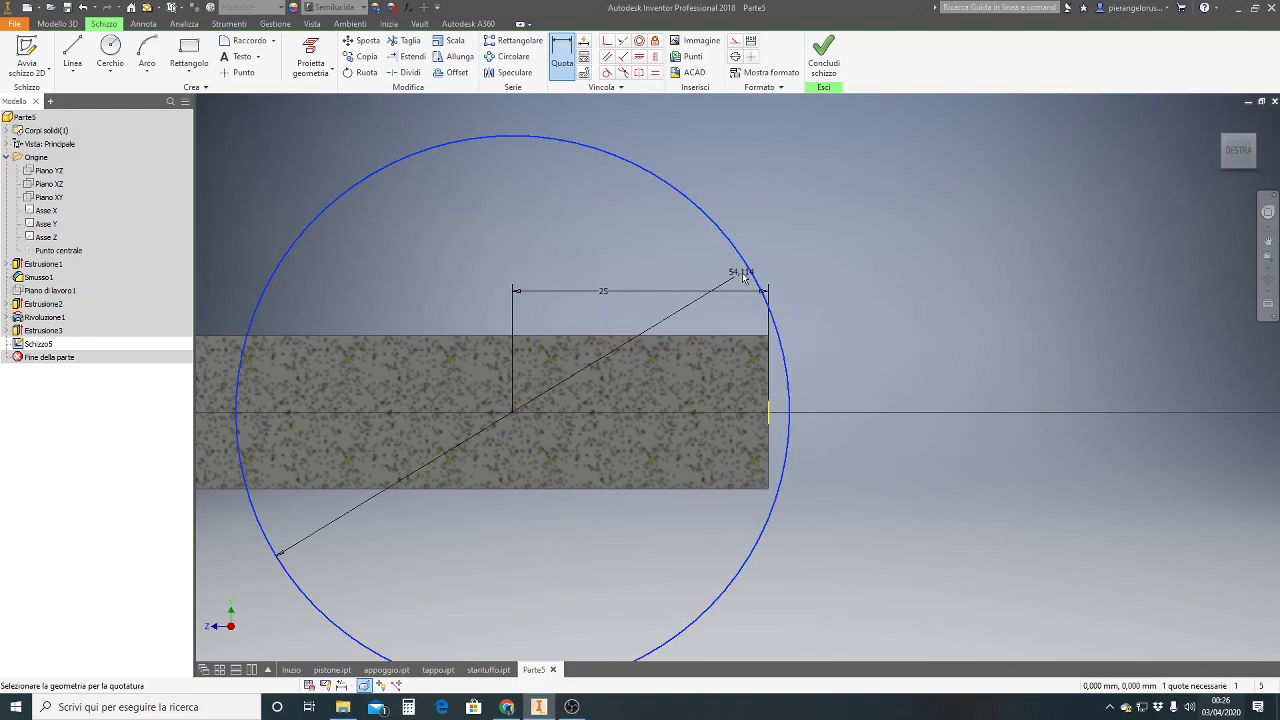
key("Escape")
left_click_drag(750, 278, 750, 288)
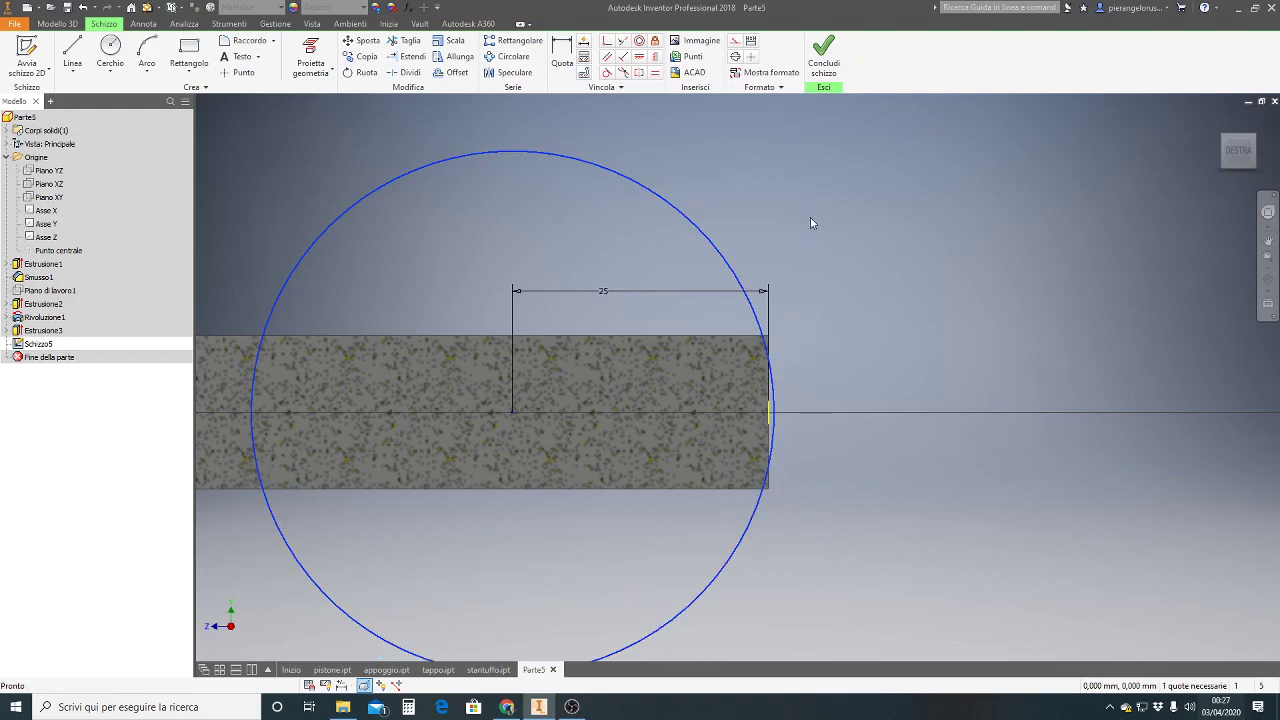
- Add a diameter dimension to the circle, initially set to 25
left_click(572, 50)
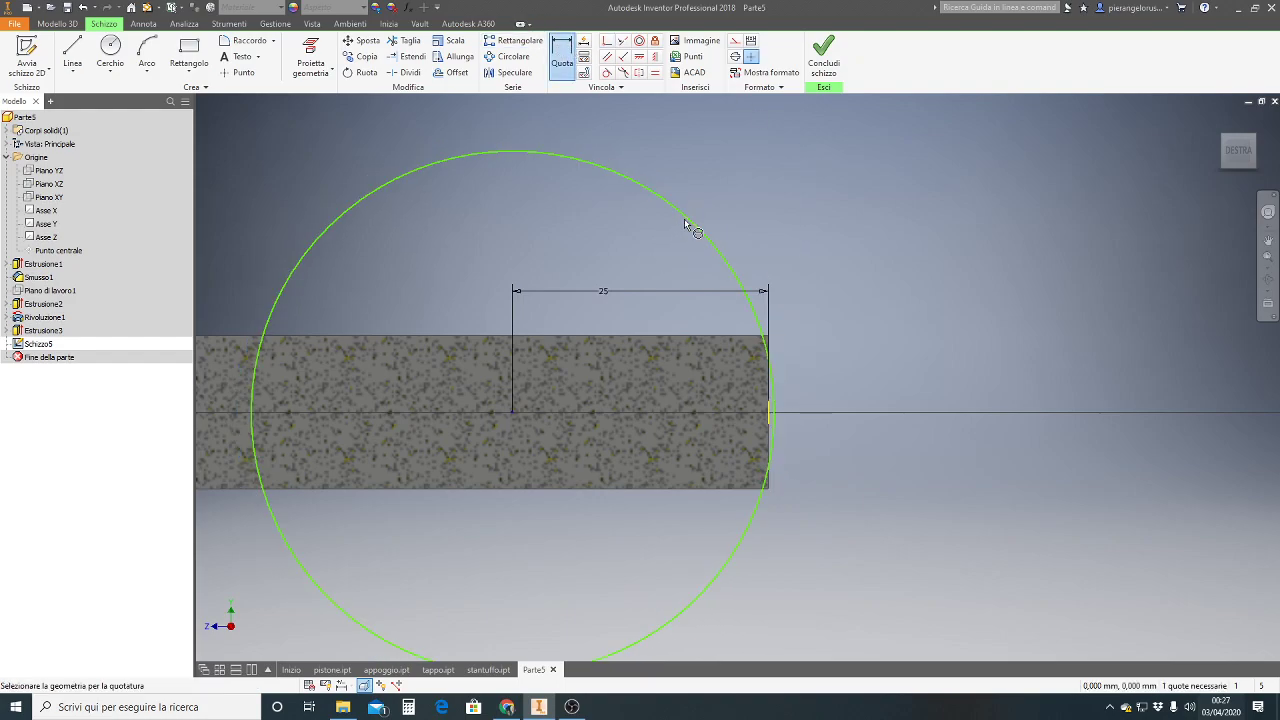
left_click(688, 224)
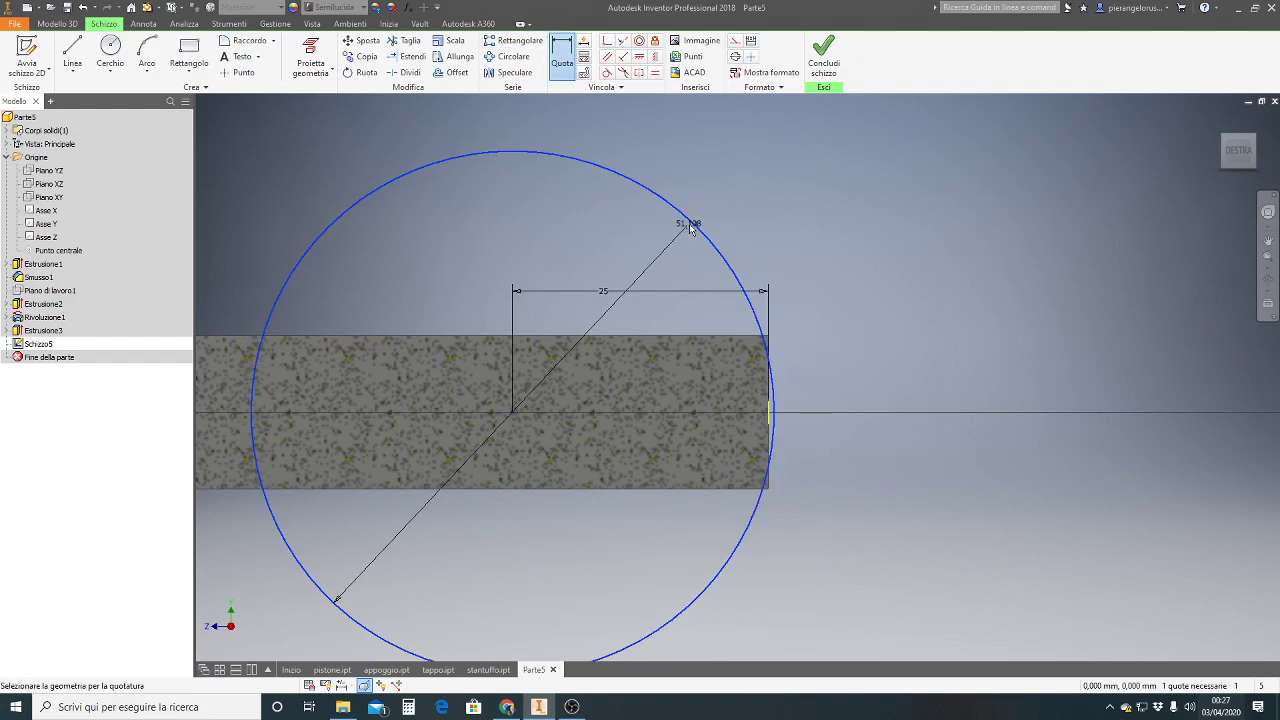
left_click(688, 238)
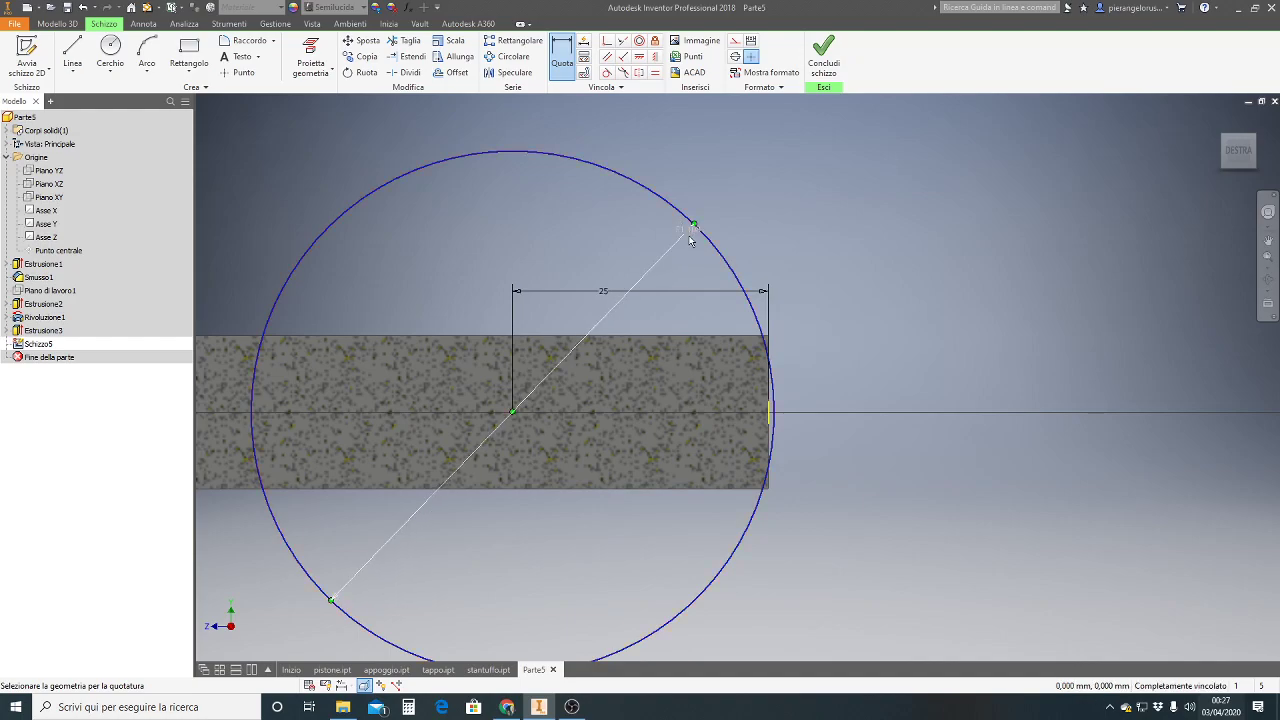
left_click(688, 236)
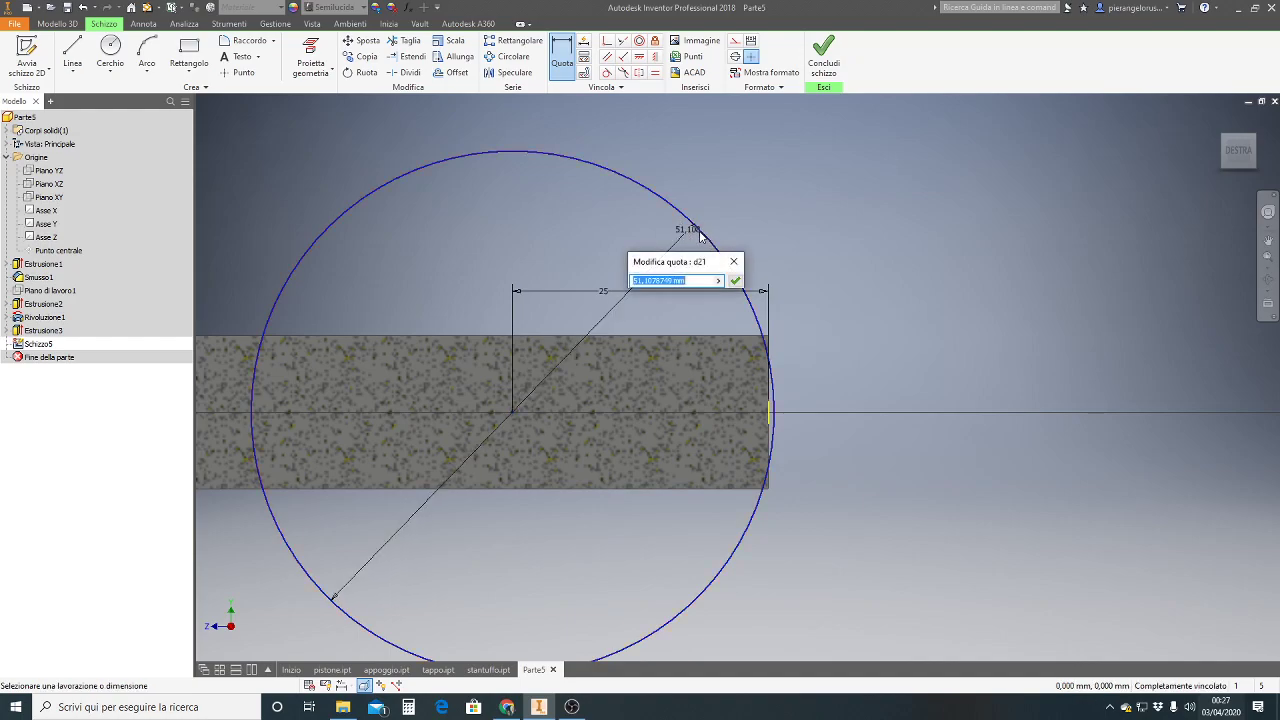
type("25")
key("Return")
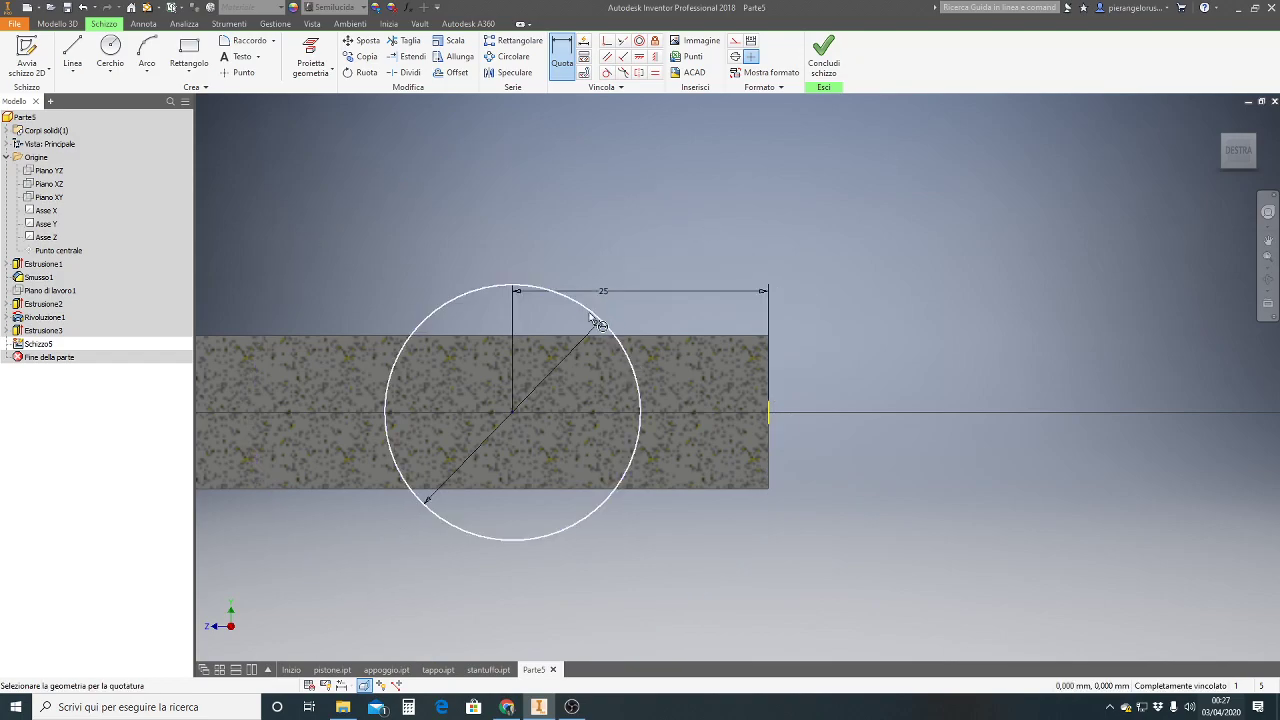
- Change the circle's diameter to 50, then finally to 51
double_click(555, 367)
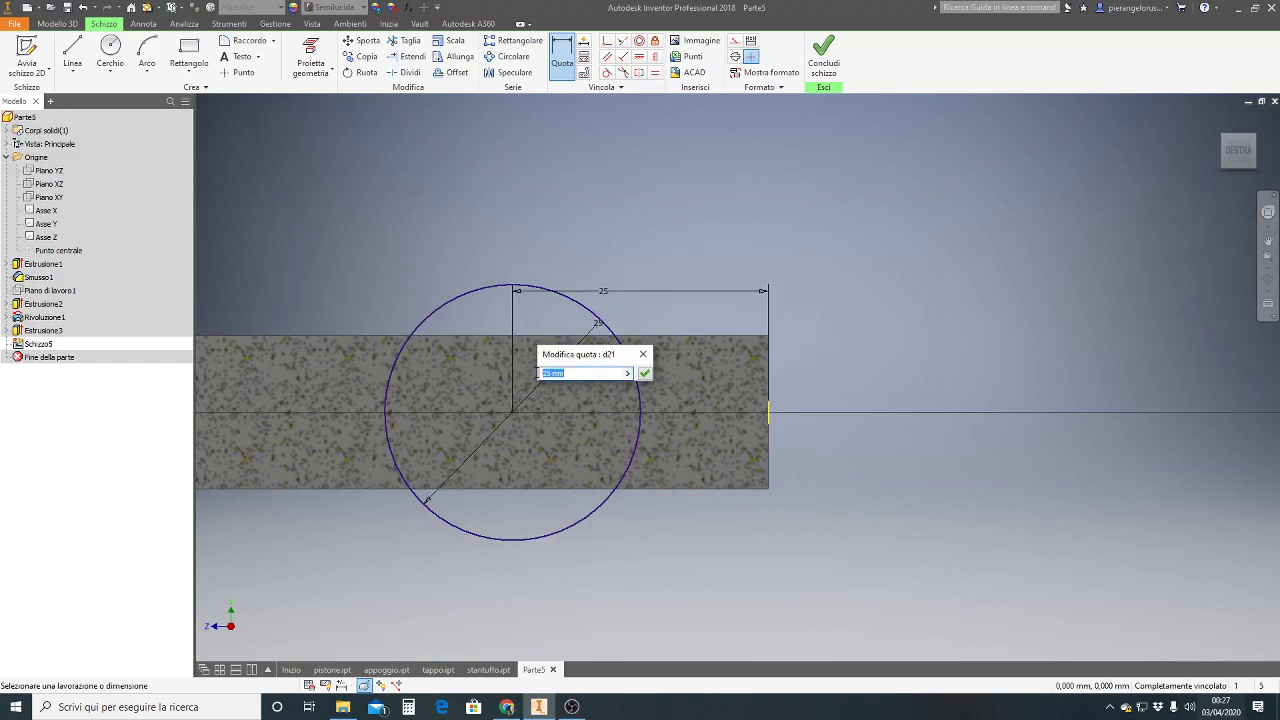
type("50")
key("Return")
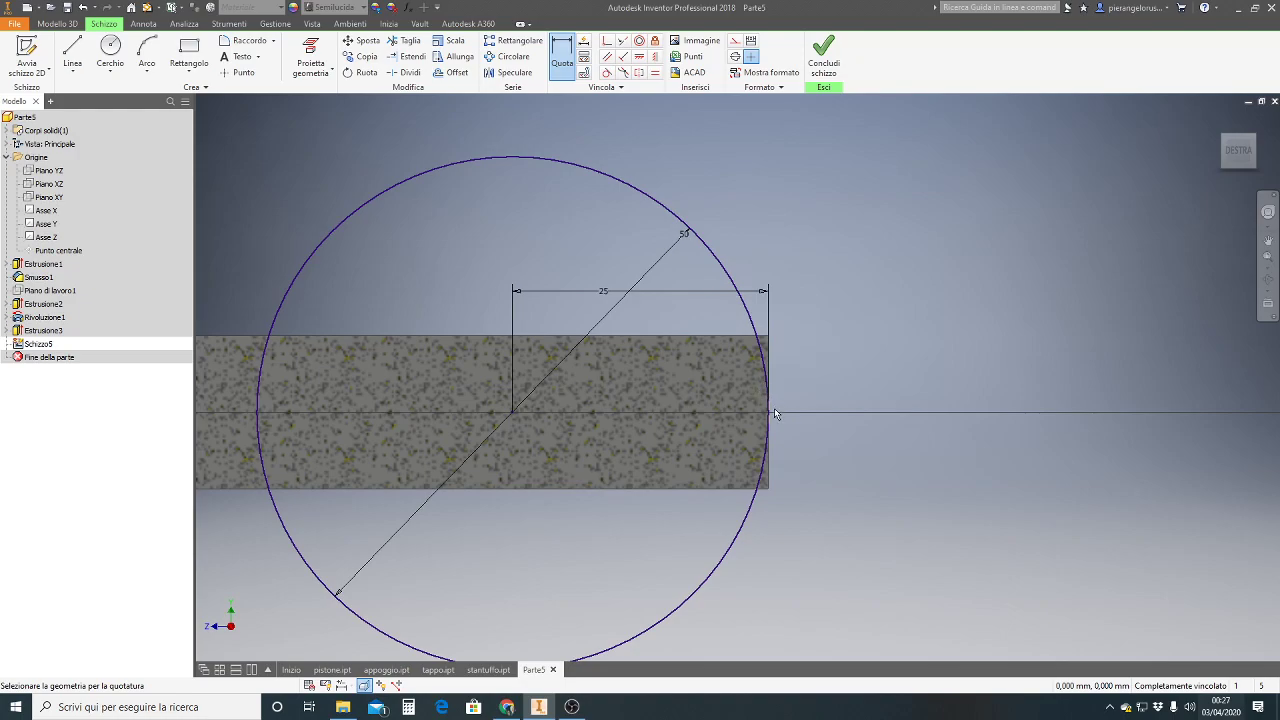
scroll(773, 408, "up", 2)
scroll(786, 420, "down", 2)
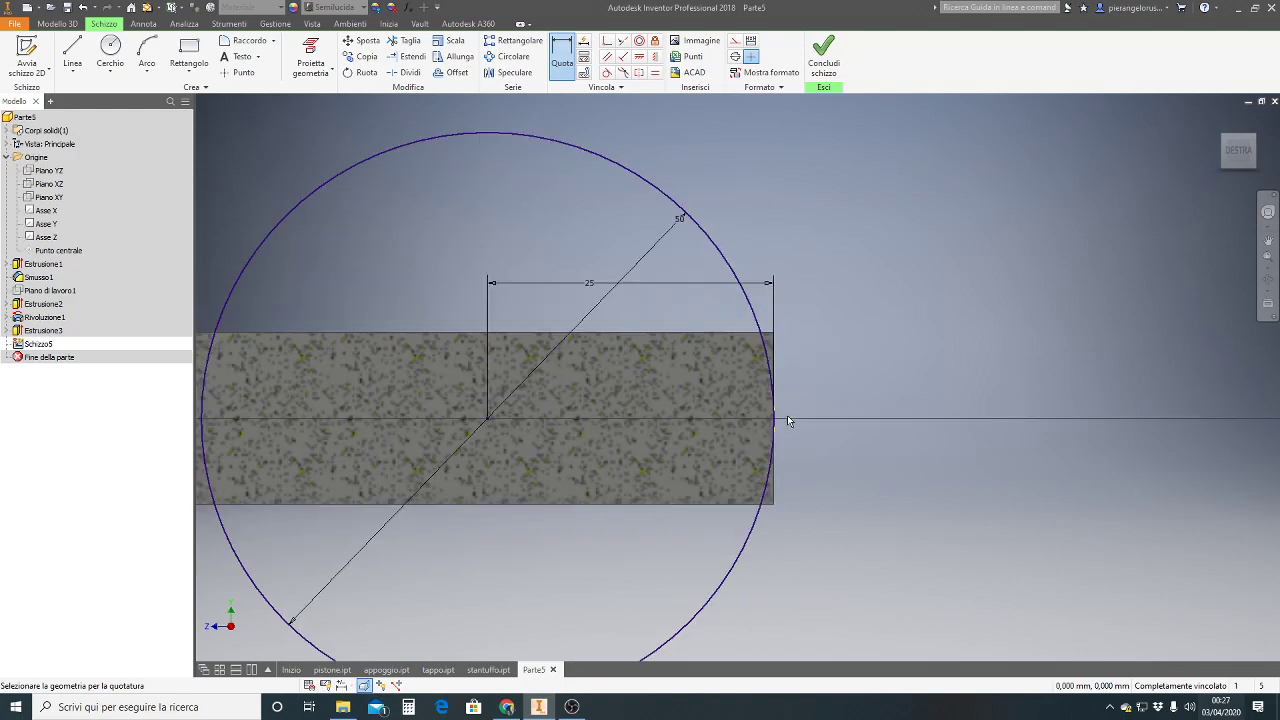
double_click(684, 221)
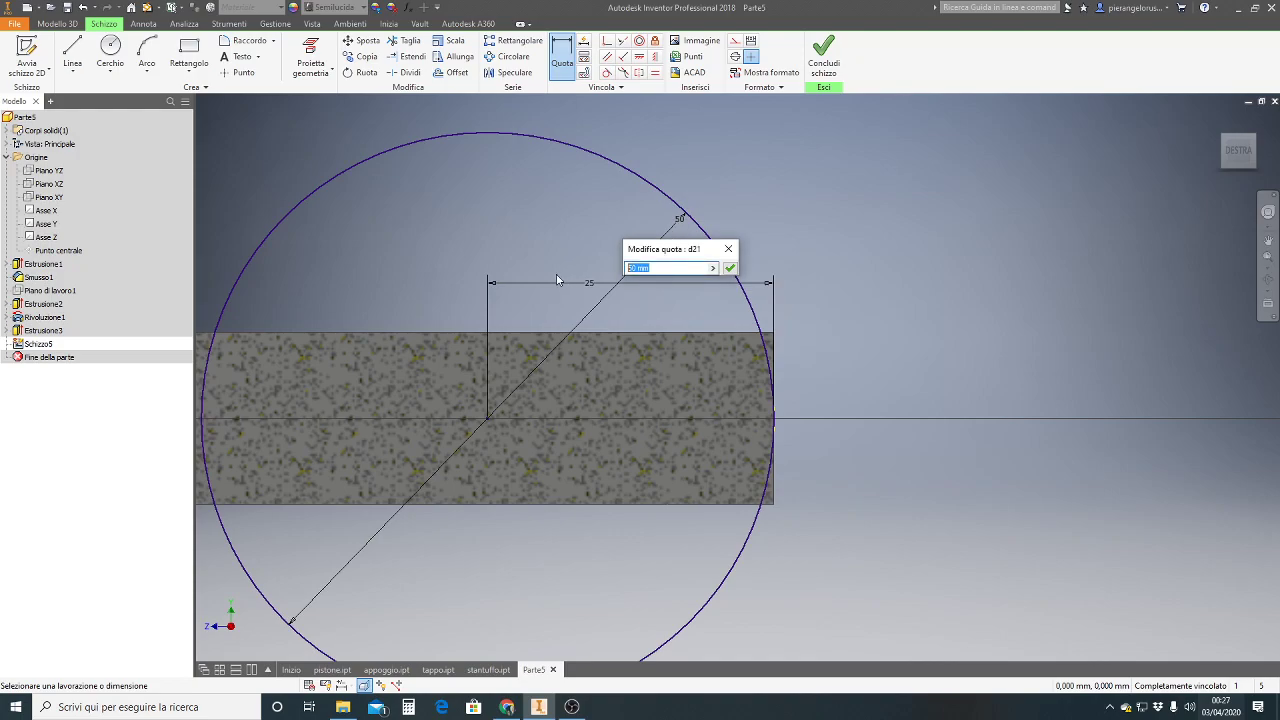
type("51")
key("Return")
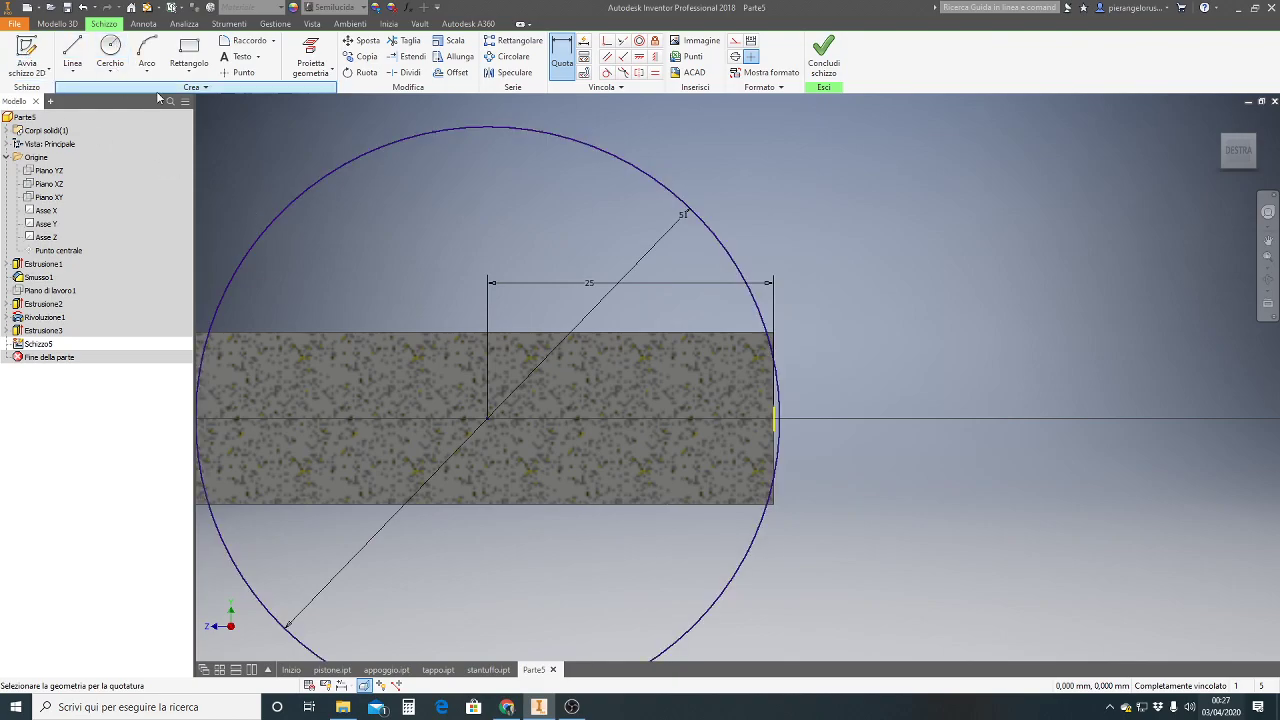
- Project the shaft's top edge into the sketch and trim away the circle's upper-left arc
left_click(331, 72)
left_click(318, 93)
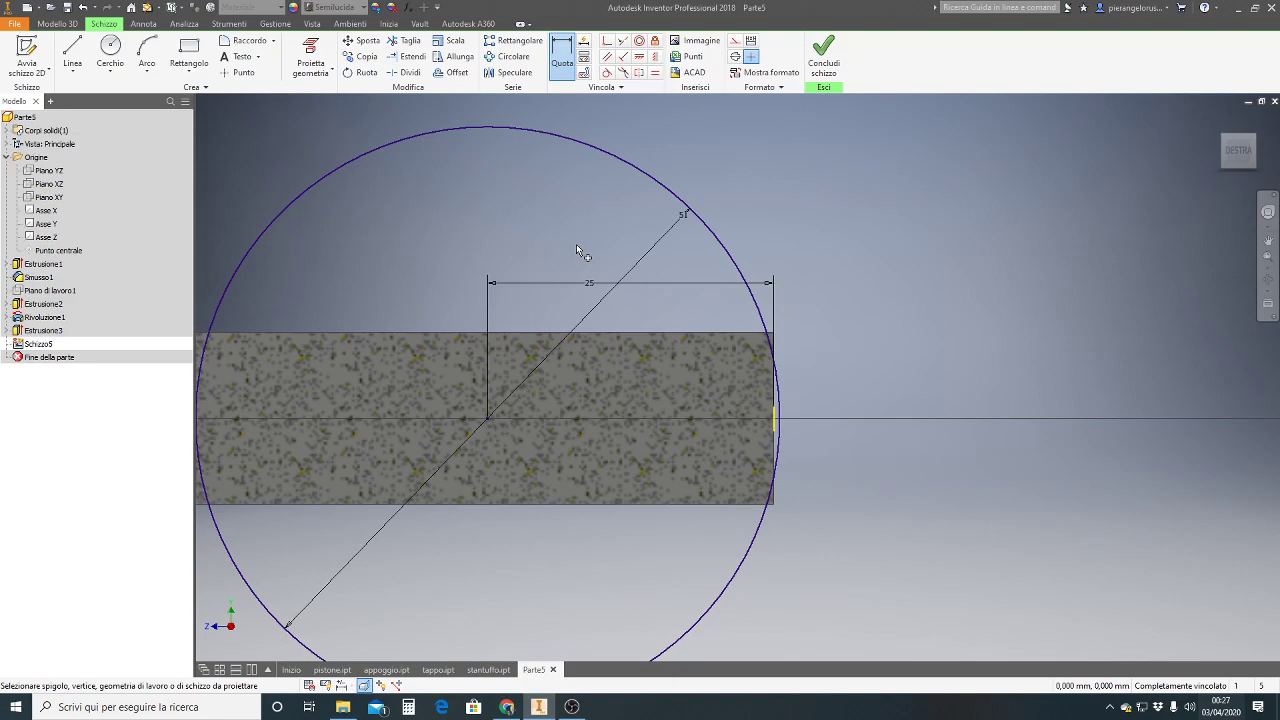
left_click(745, 338)
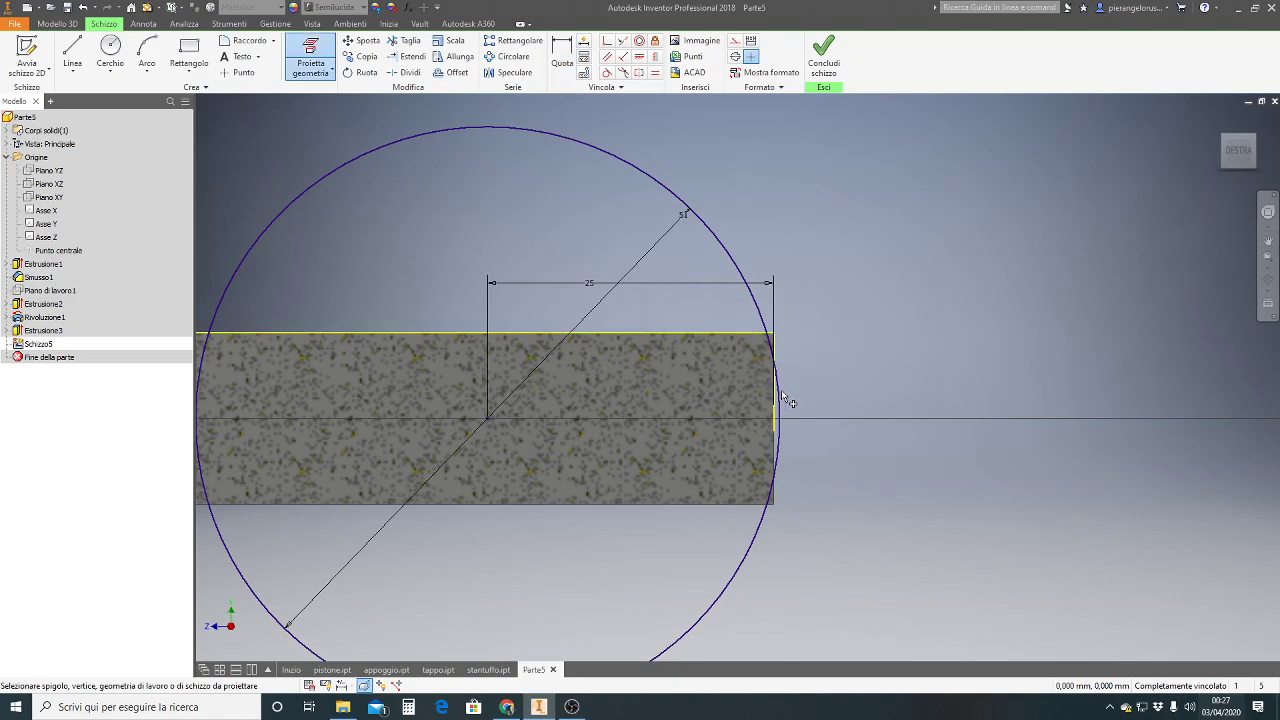
right_click(812, 357)
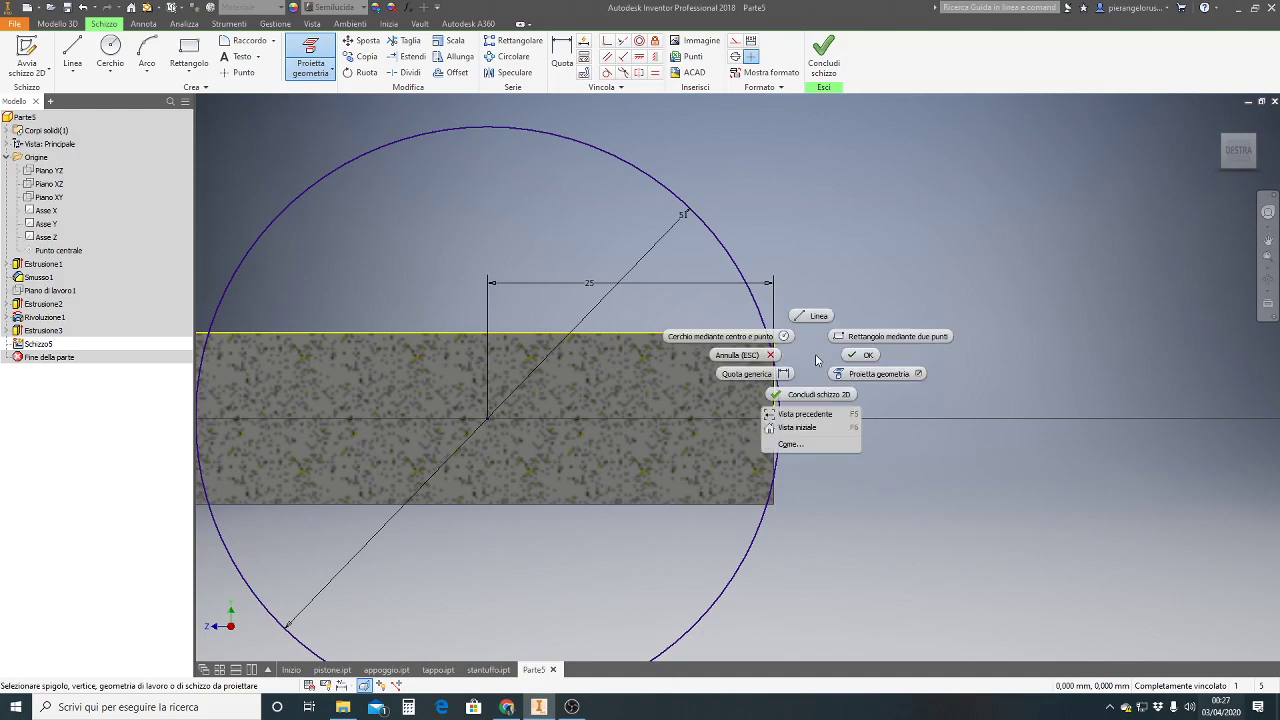
left_click(867, 356)
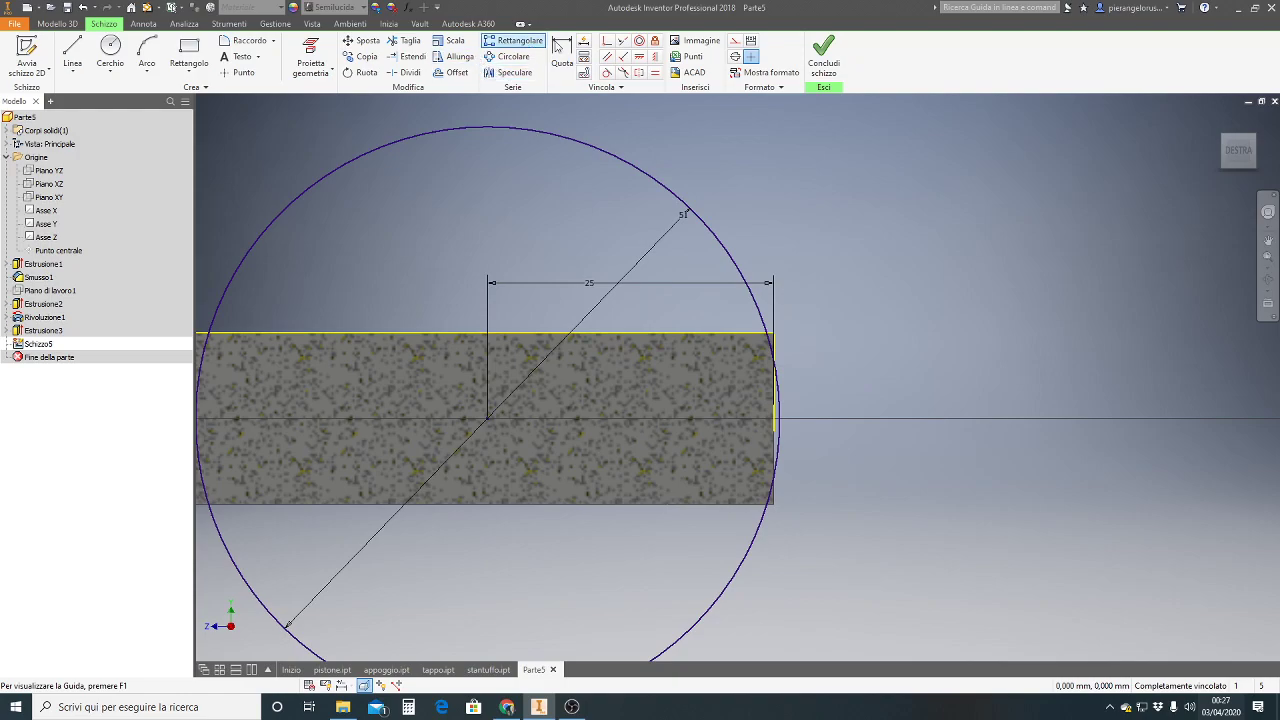
left_click(408, 56)
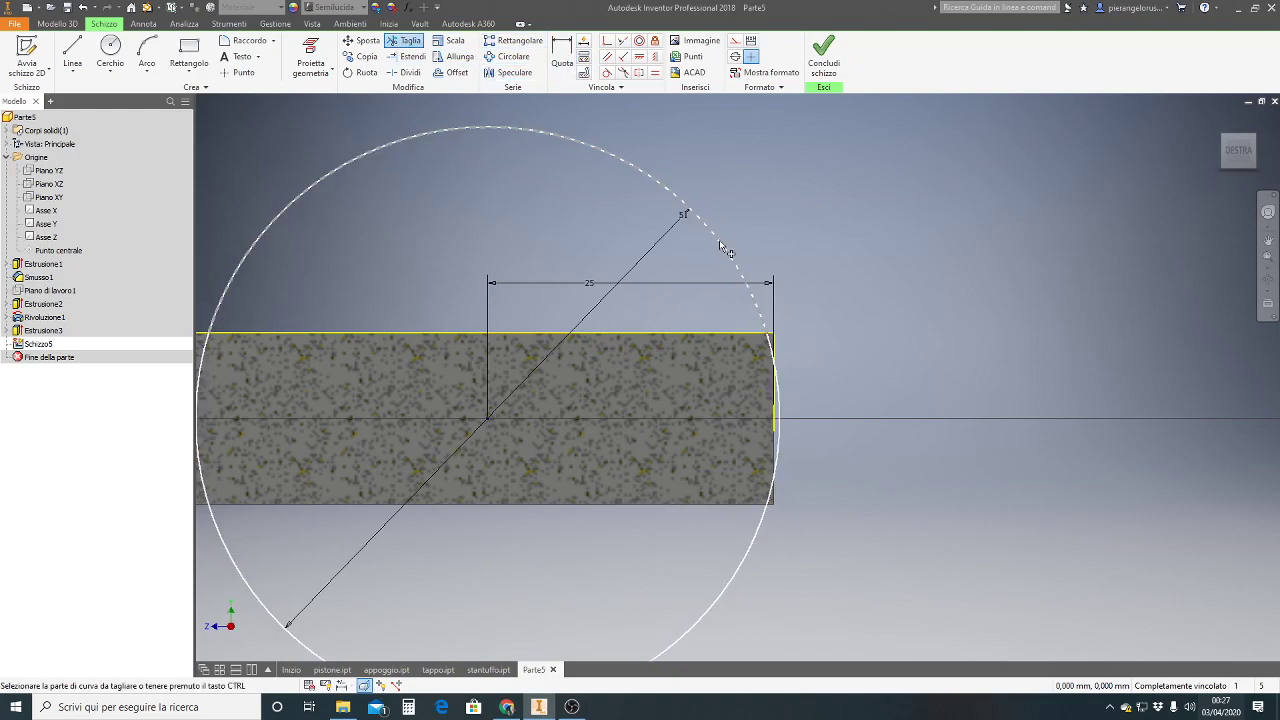
left_click(724, 251)
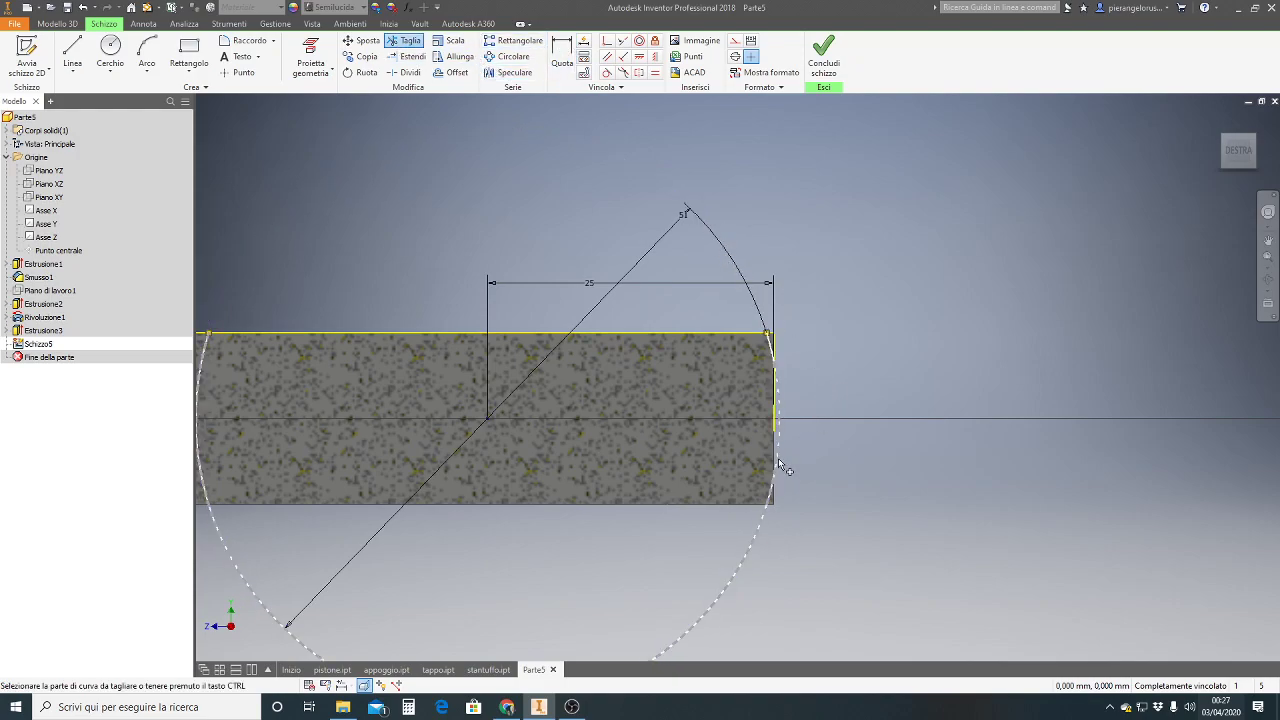
scroll(805, 338, "up", 2)
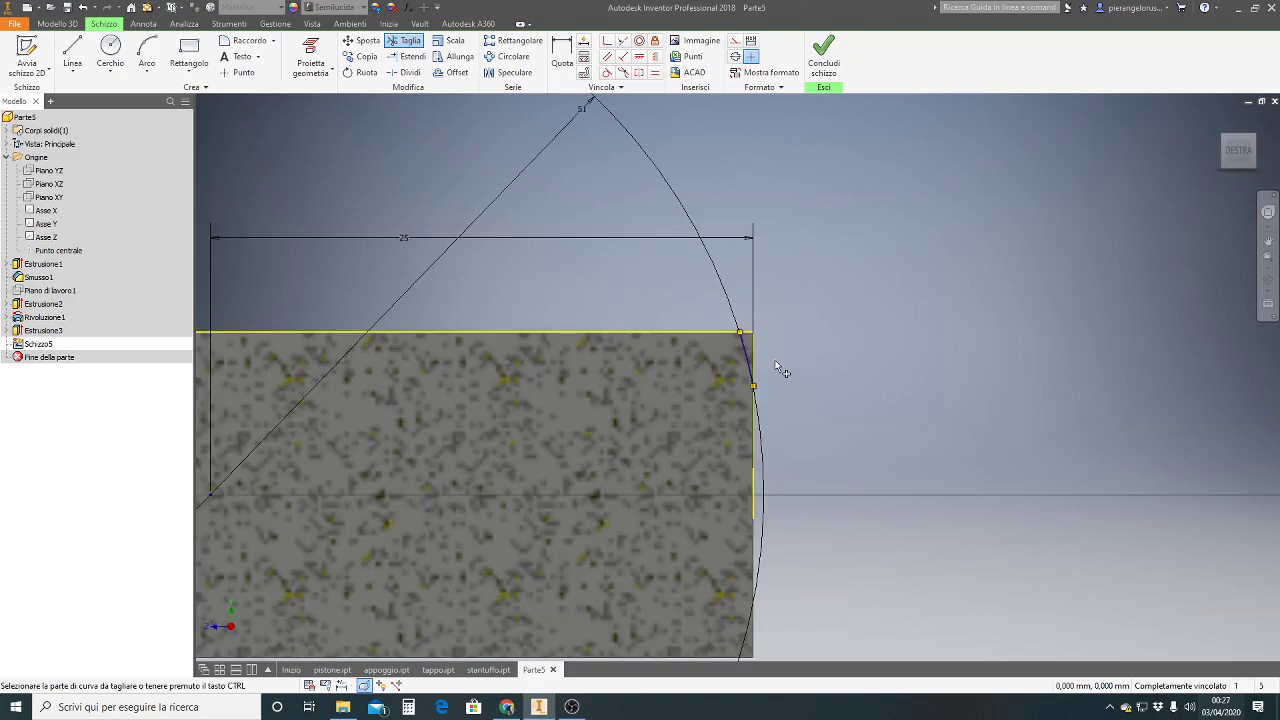
scroll(776, 357, "up", 2)
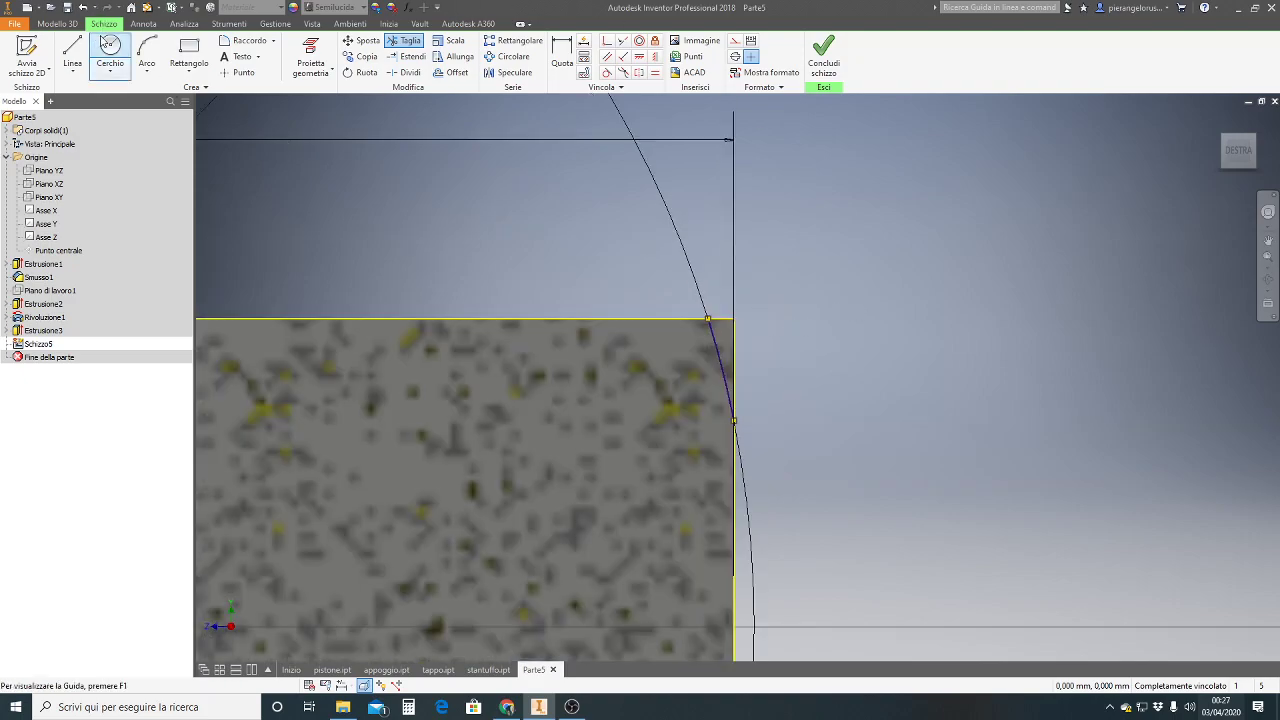
- Draw a closed four-sided line profile at the shaft end
left_click(72, 50)
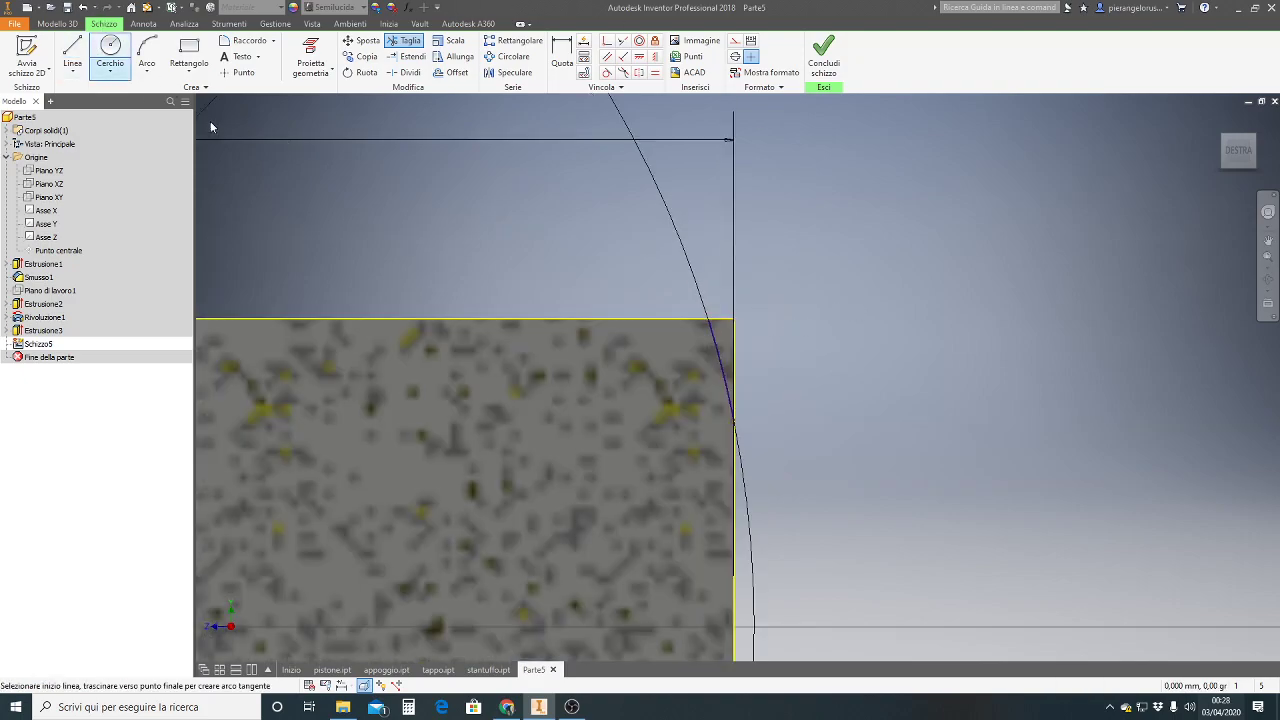
left_click(707, 318)
left_click(812, 274)
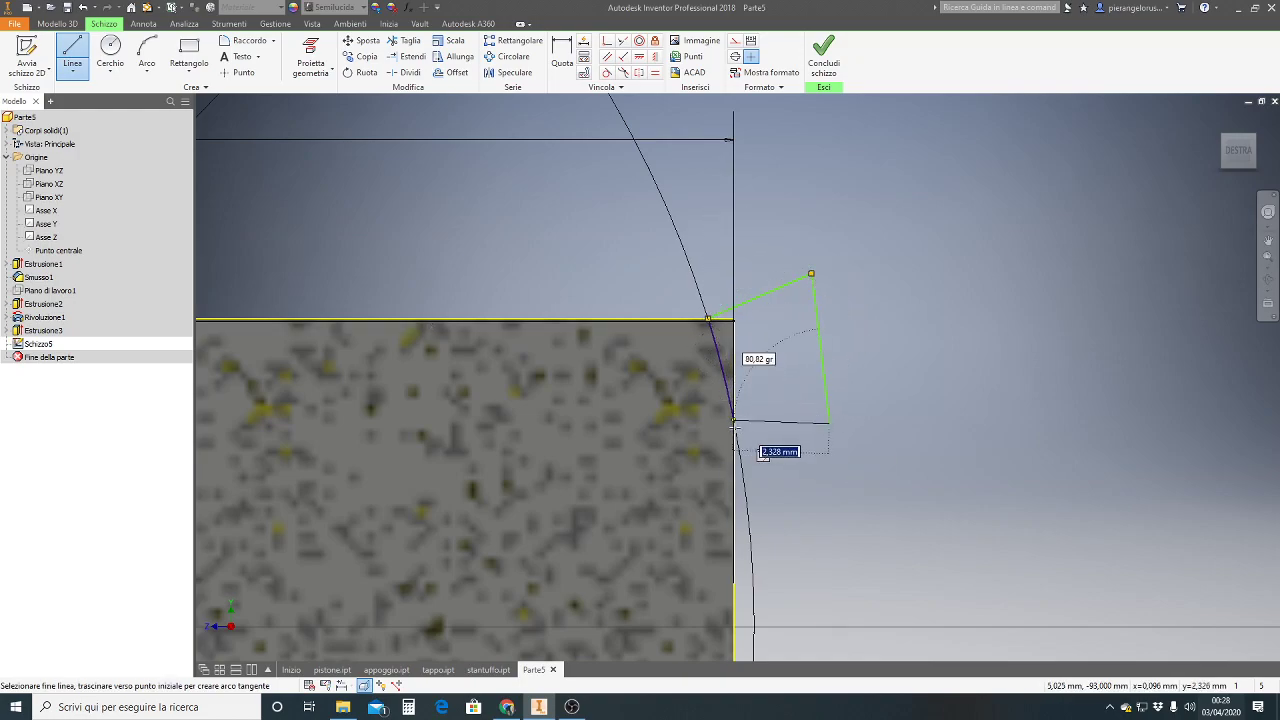
left_click(733, 420)
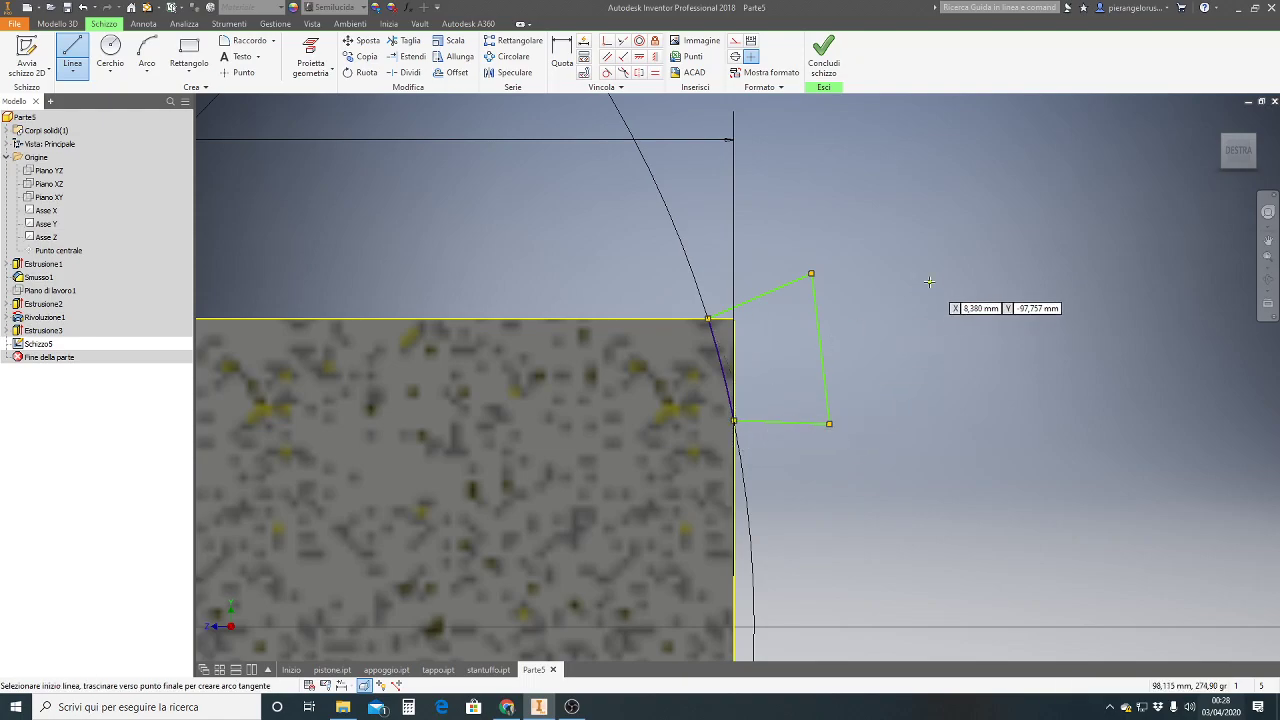
key("Escape")
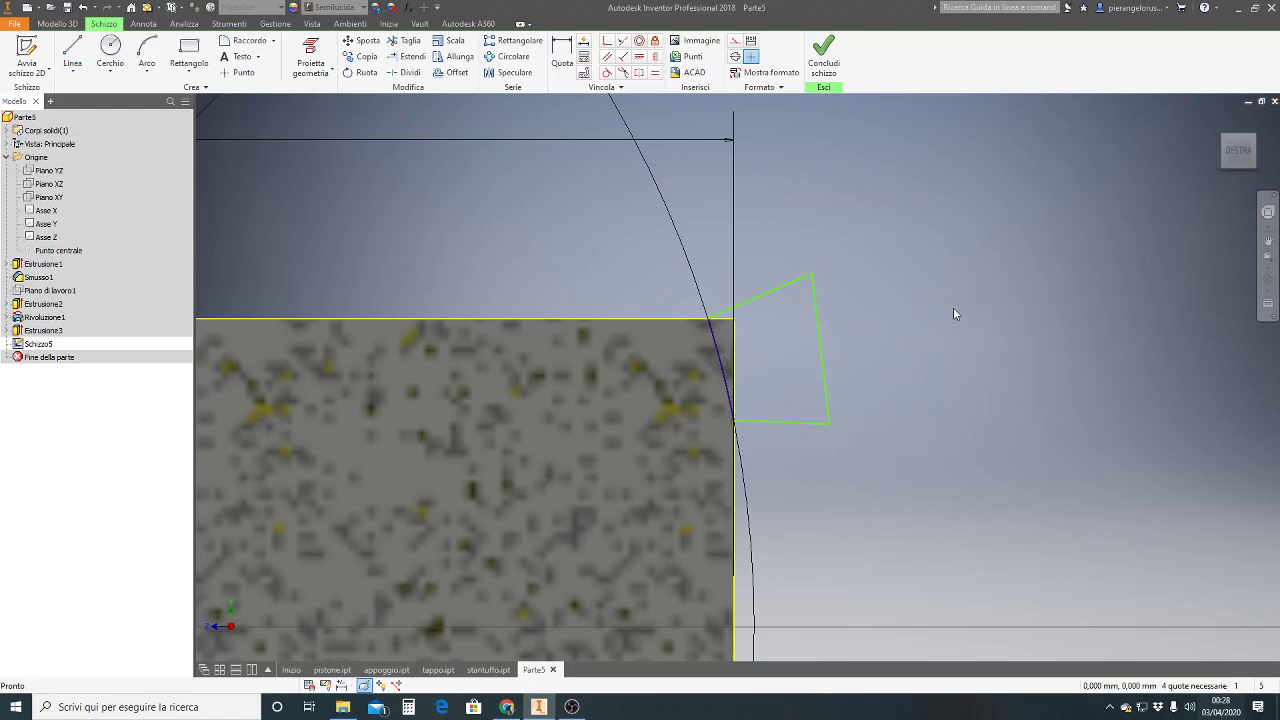
- Revolve the small end profile around Asse Z to create Rivoluzione2
left_click(823, 66)
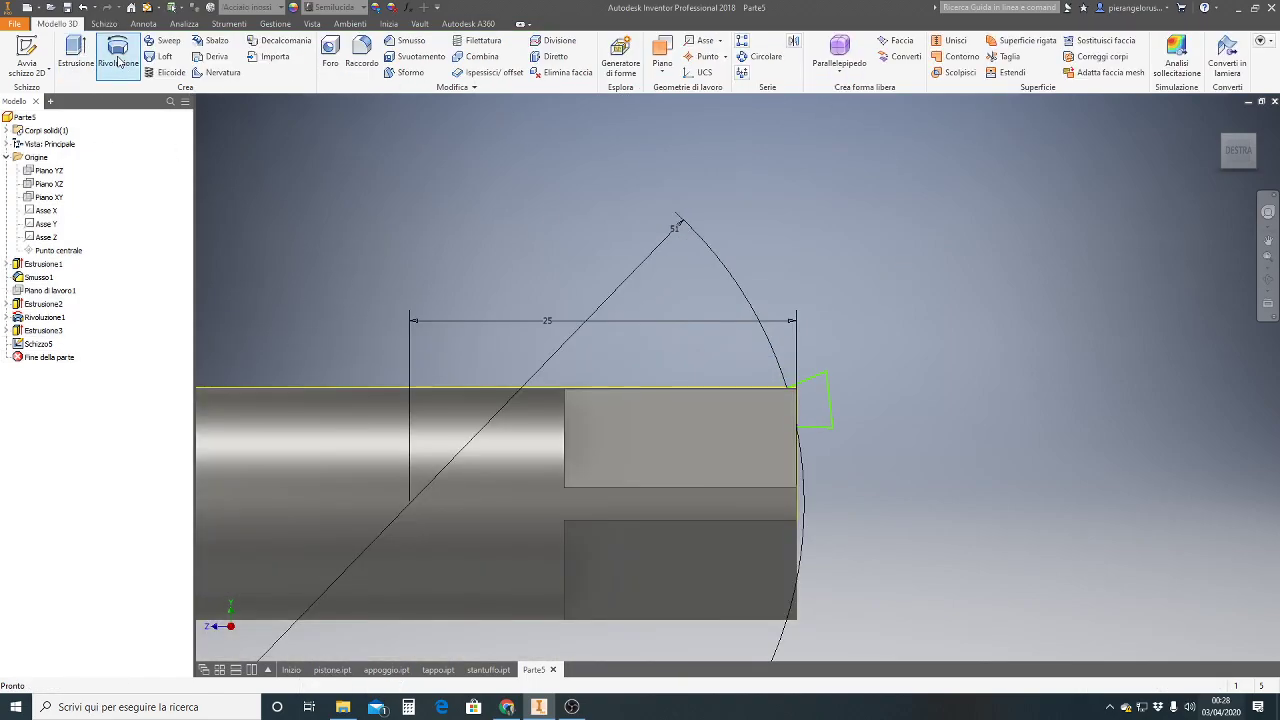
left_click(118, 52)
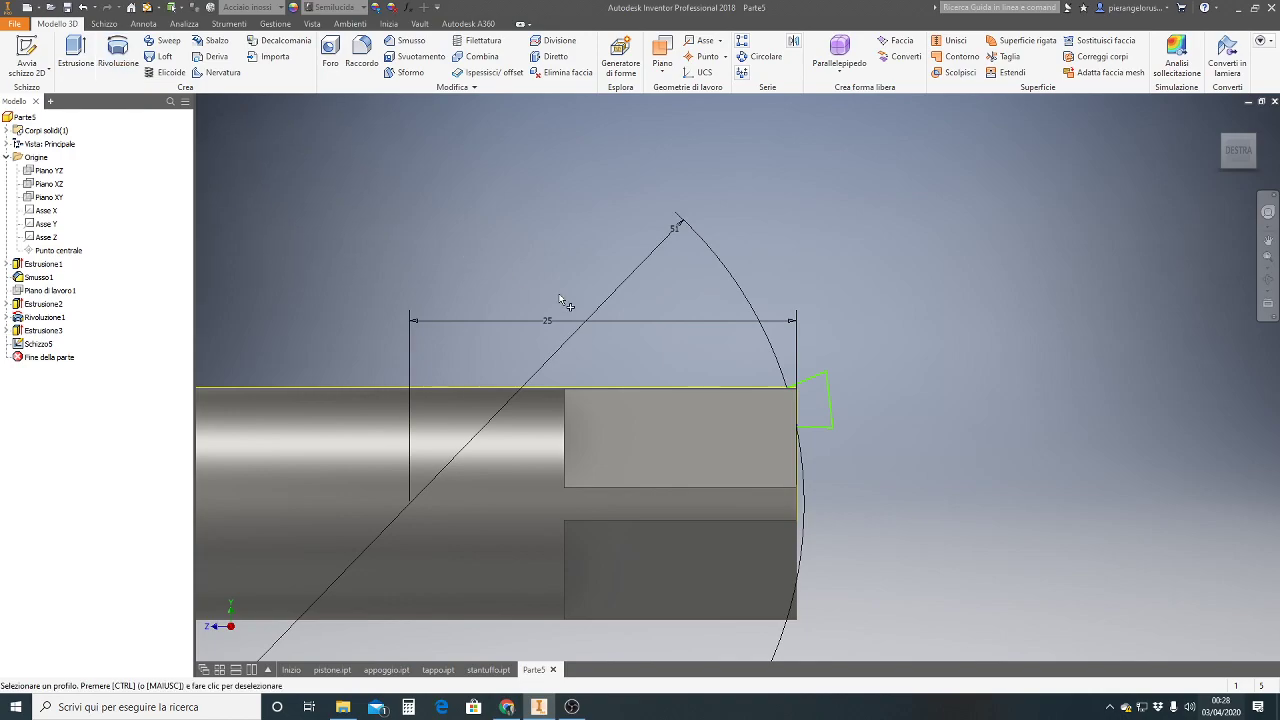
left_click(826, 410)
mouse_move(1238, 150)
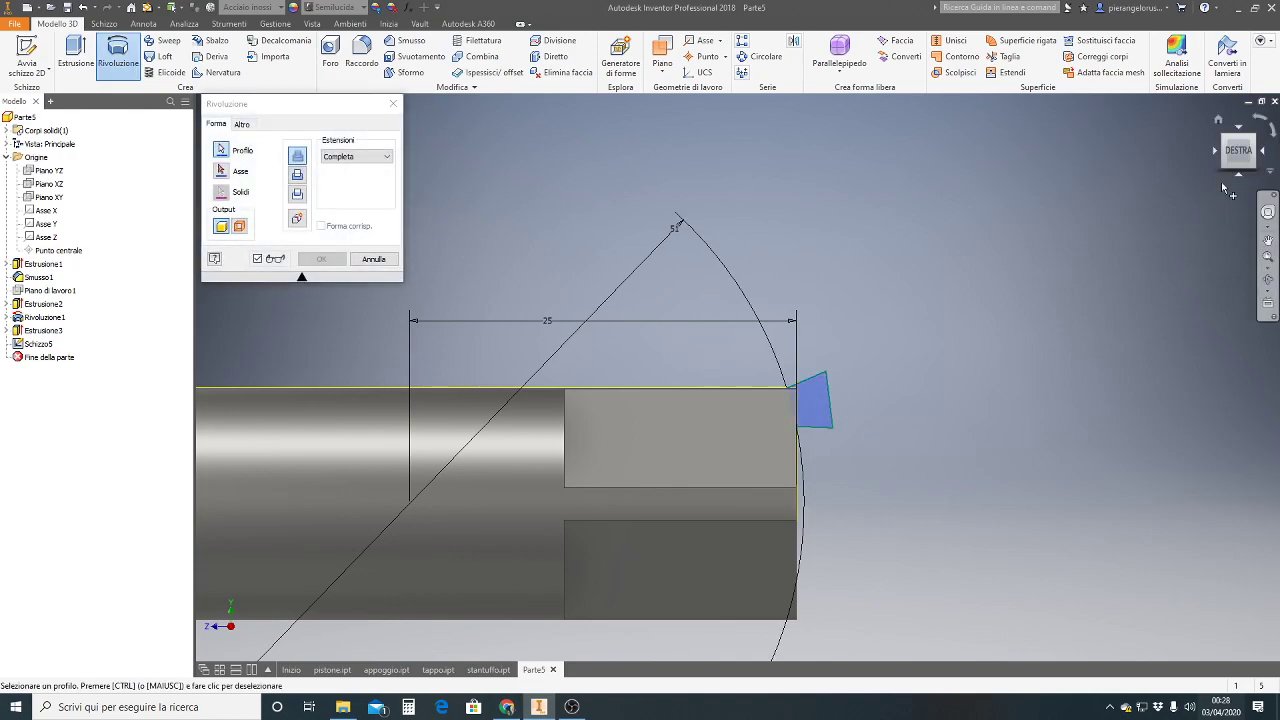
left_click(1217, 120)
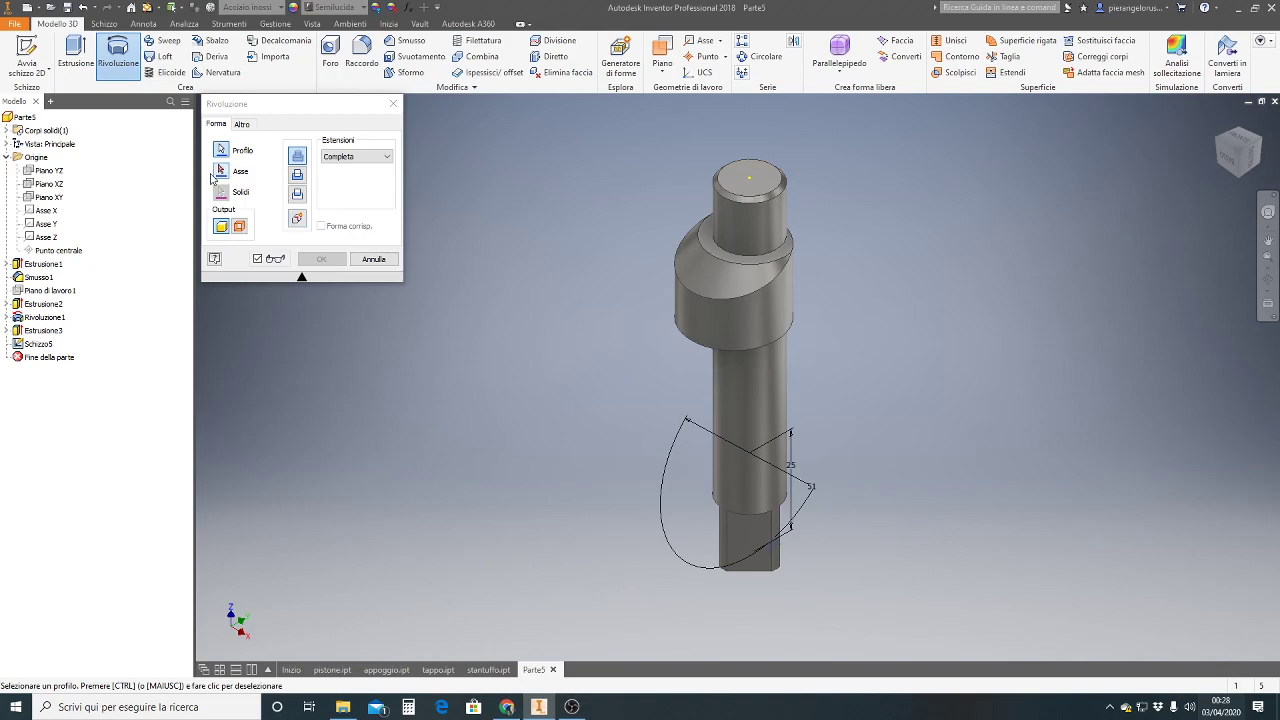
left_click(222, 172)
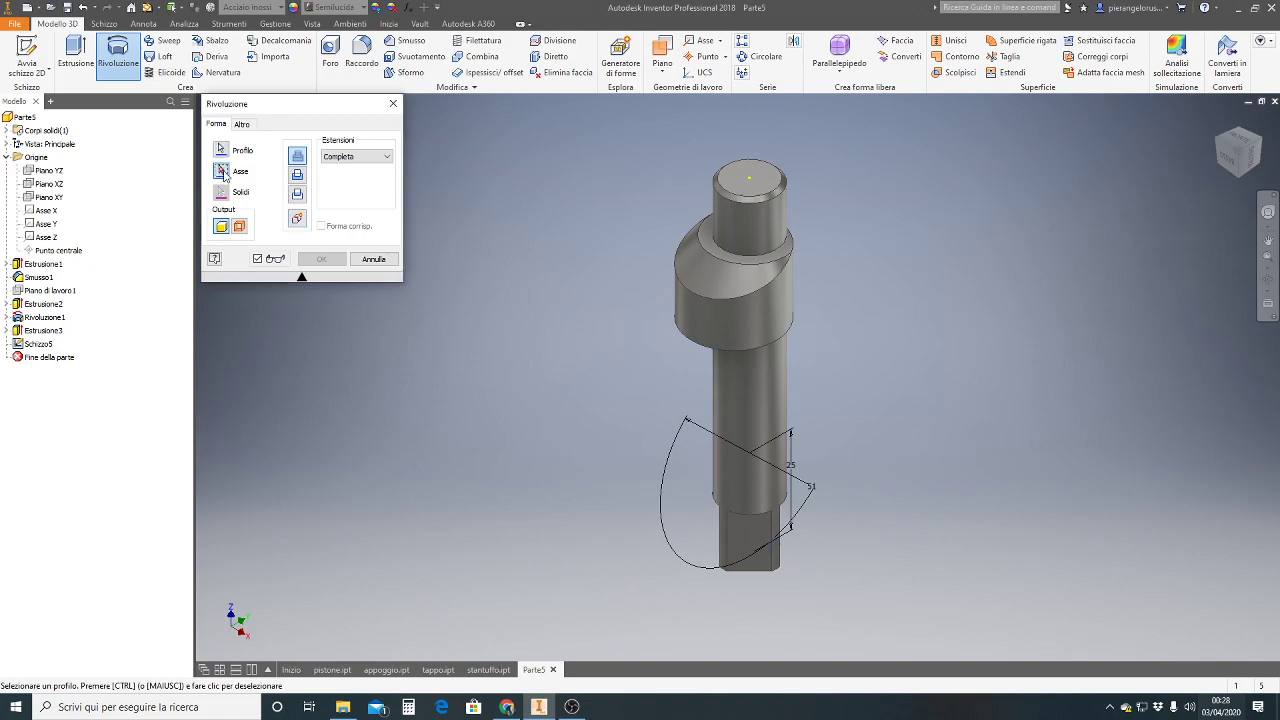
left_click(47, 238)
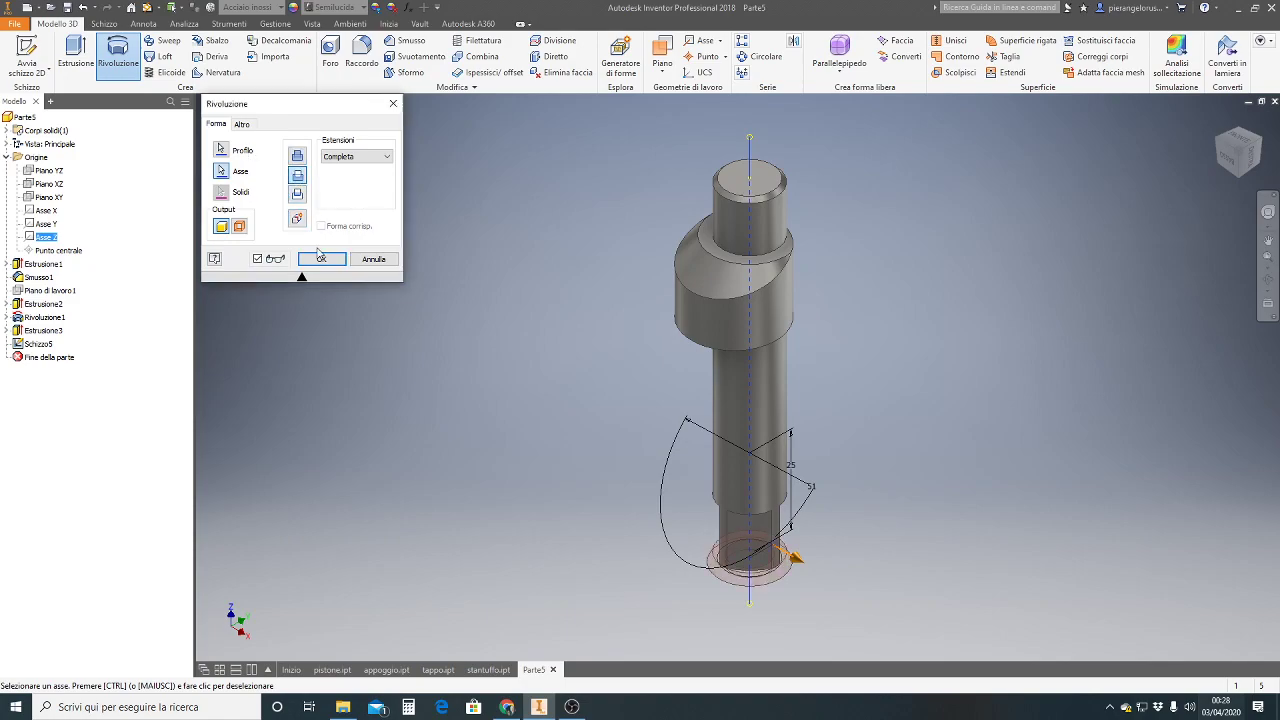
left_click(321, 259)
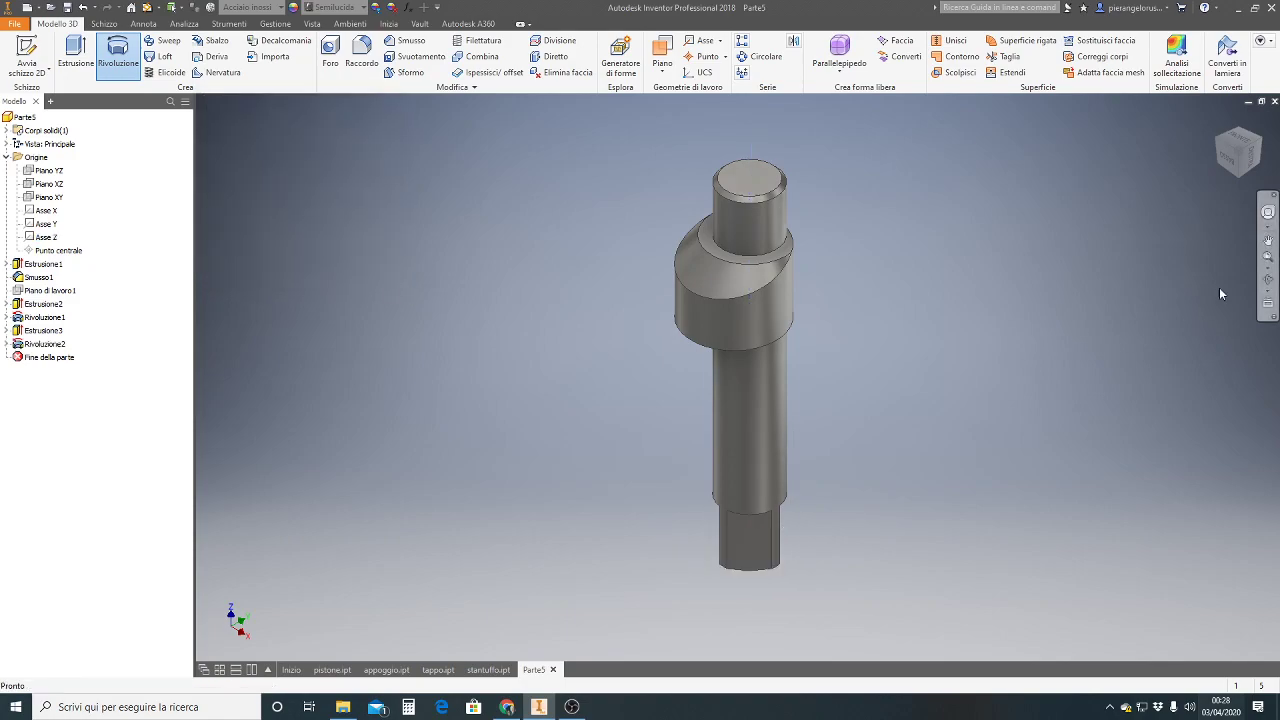
- View the part from the right and bring up the part 12 PDF drawing
left_click(1252, 160)
scroll(755, 551, "up", 5)
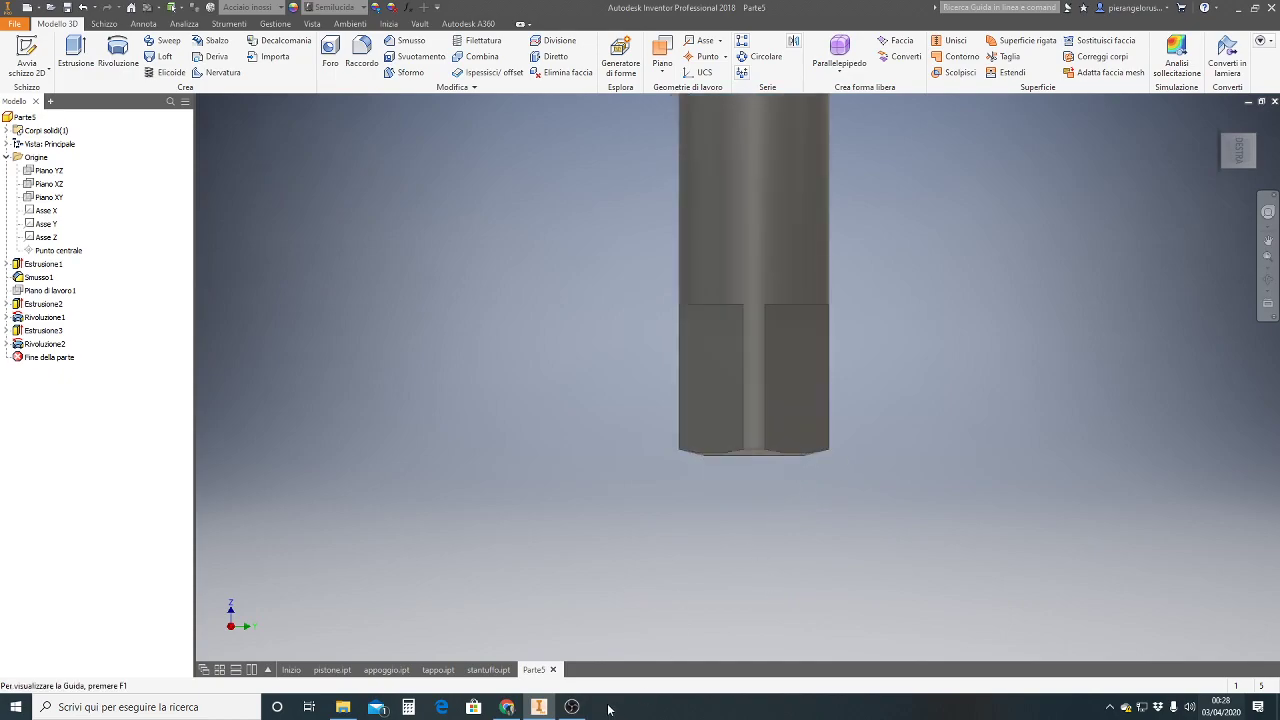
left_click(507, 707)
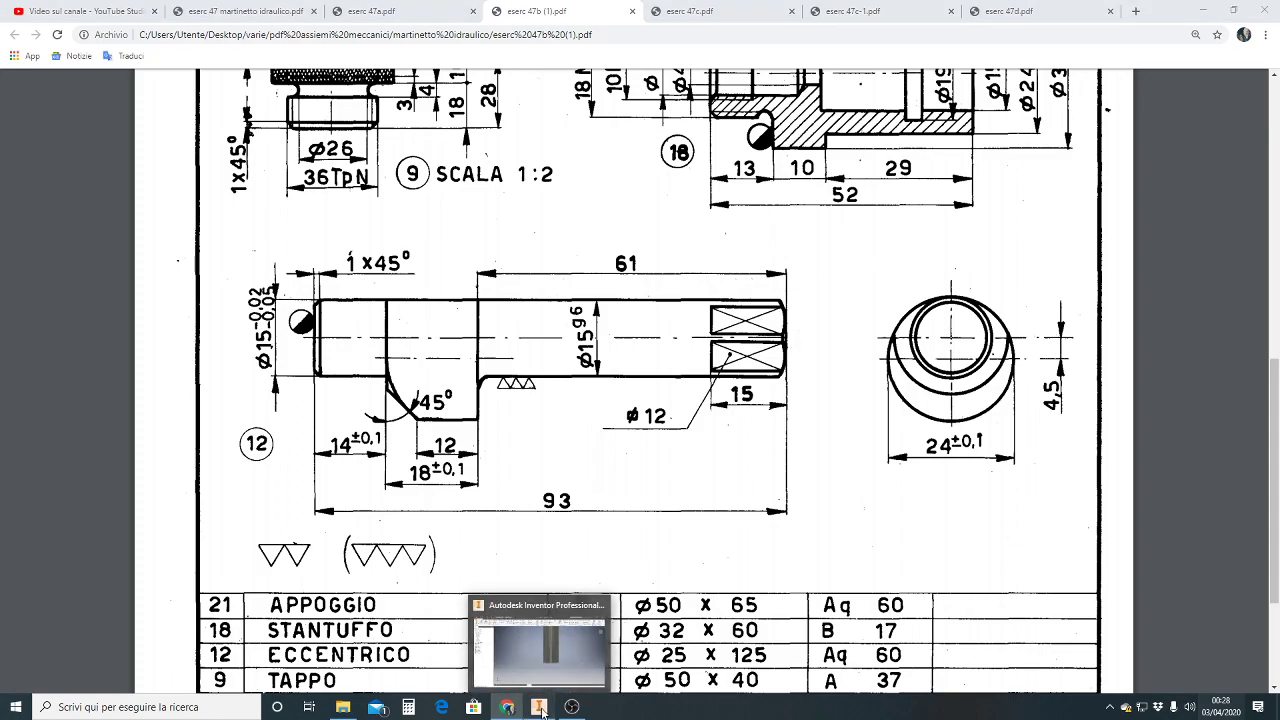
left_click(539, 707)
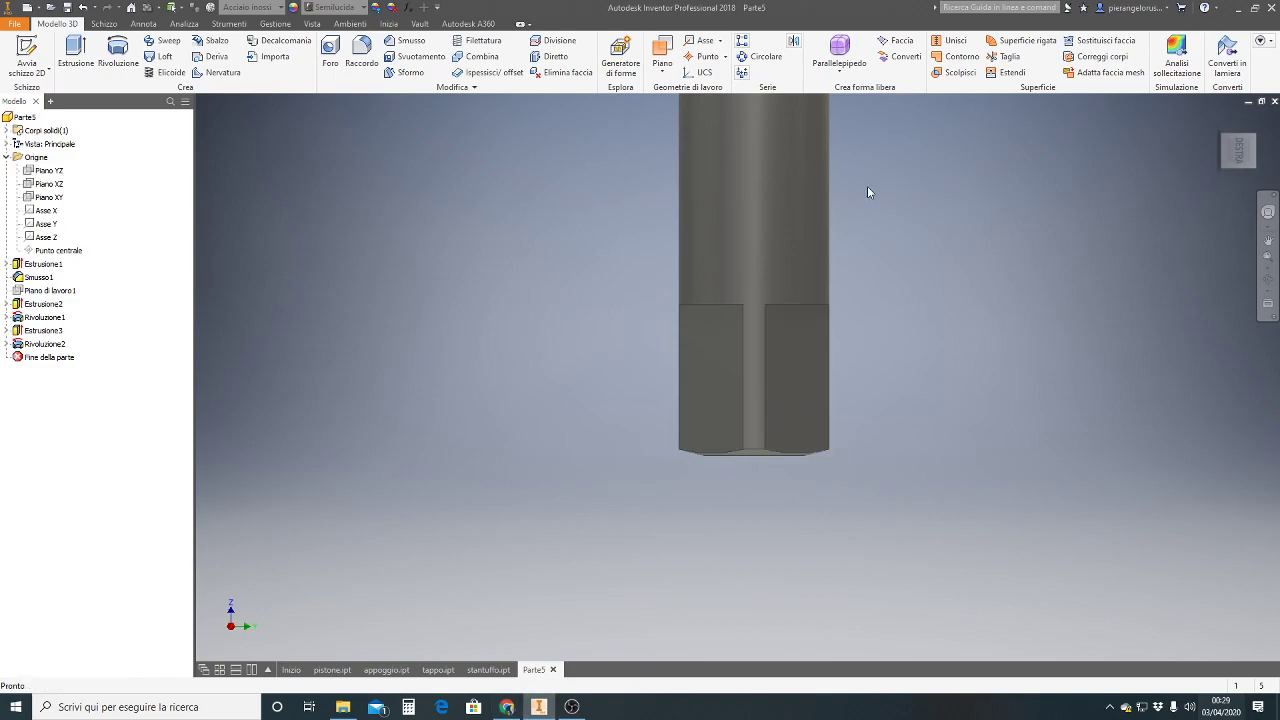
left_click(506, 707)
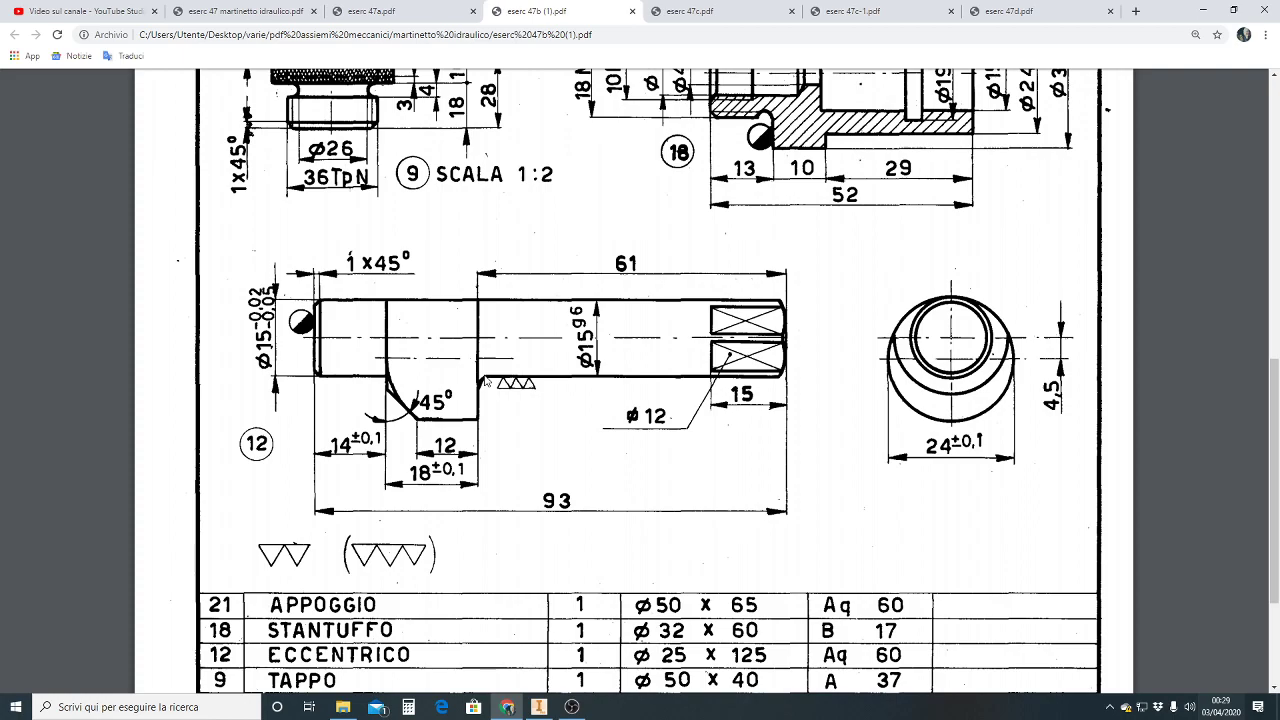
- Switch from the eccentric shaft drawing in Chrome back to the Parte5 shaft in Inventor
left_click(537, 707)
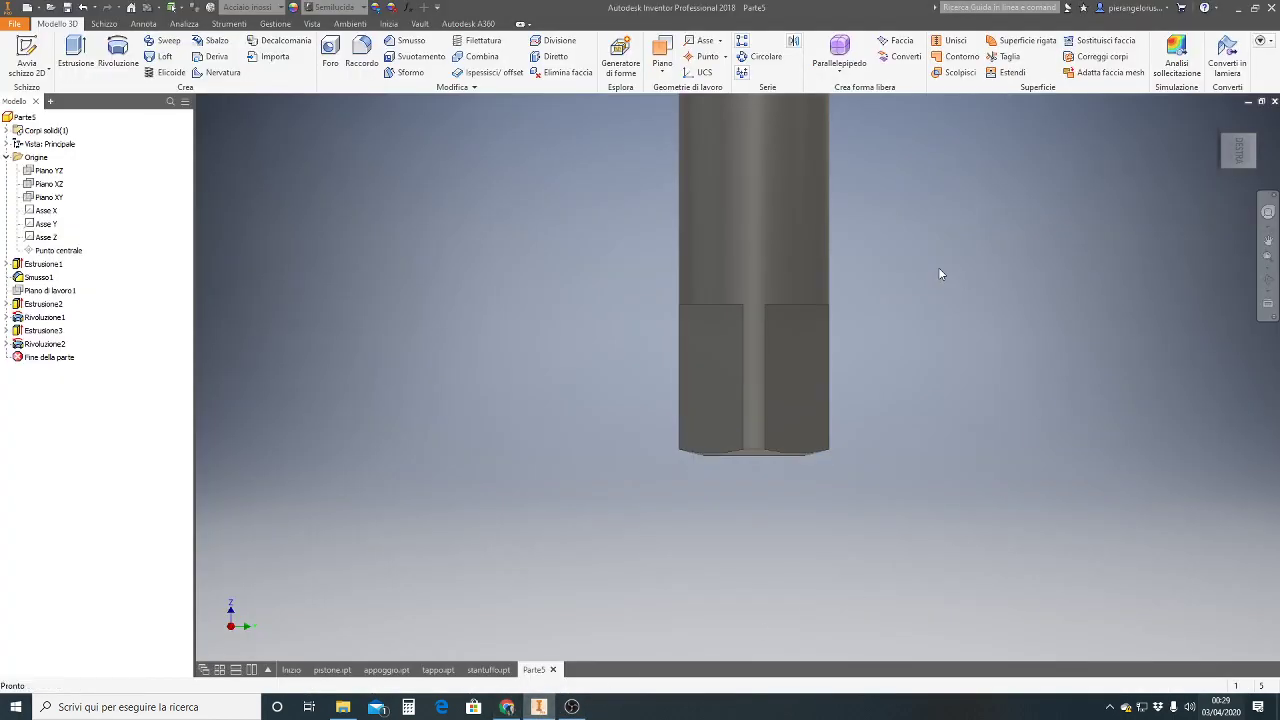
- Round the collar's inner circular edge with a 2 mm Raccordo fillet, then return to the home view
mouse_move(938, 267)
middle_mouse_down()
mouse_move(940, 241)
mouse_move(810, 500)
middle_mouse_up()
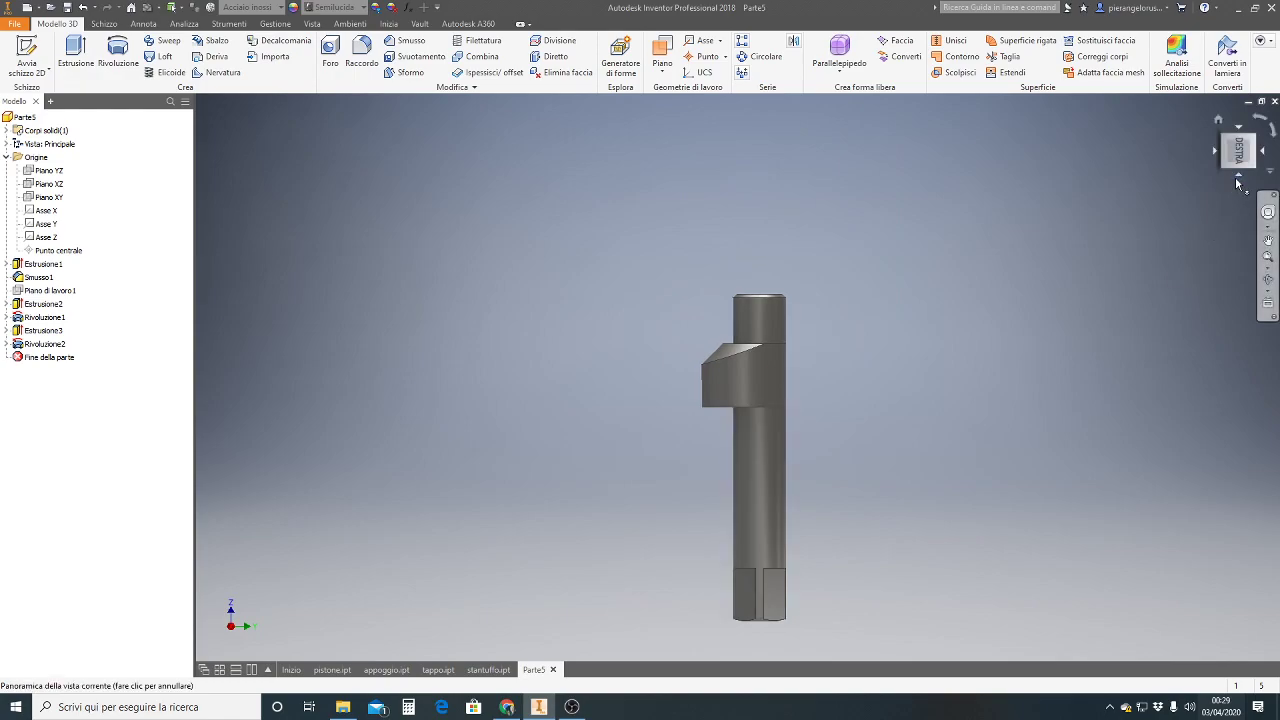
left_click(1249, 175)
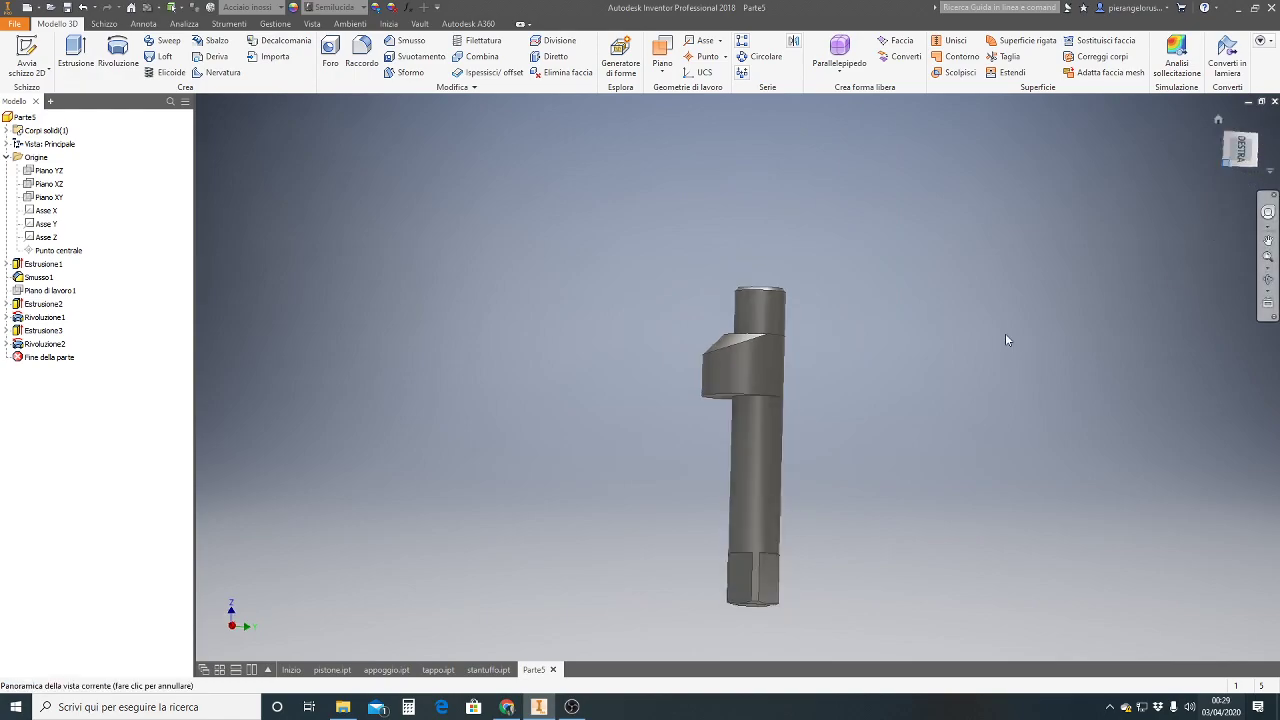
scroll(735, 362, "up", 5)
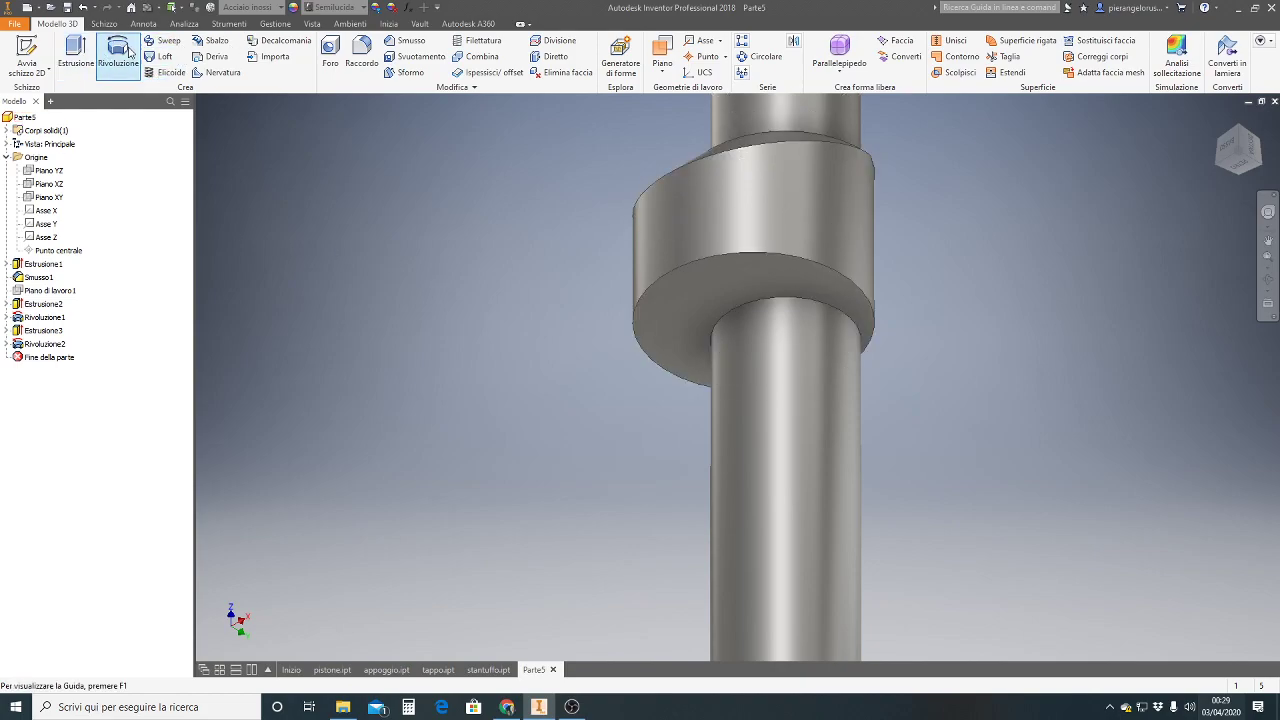
left_click(362, 52)
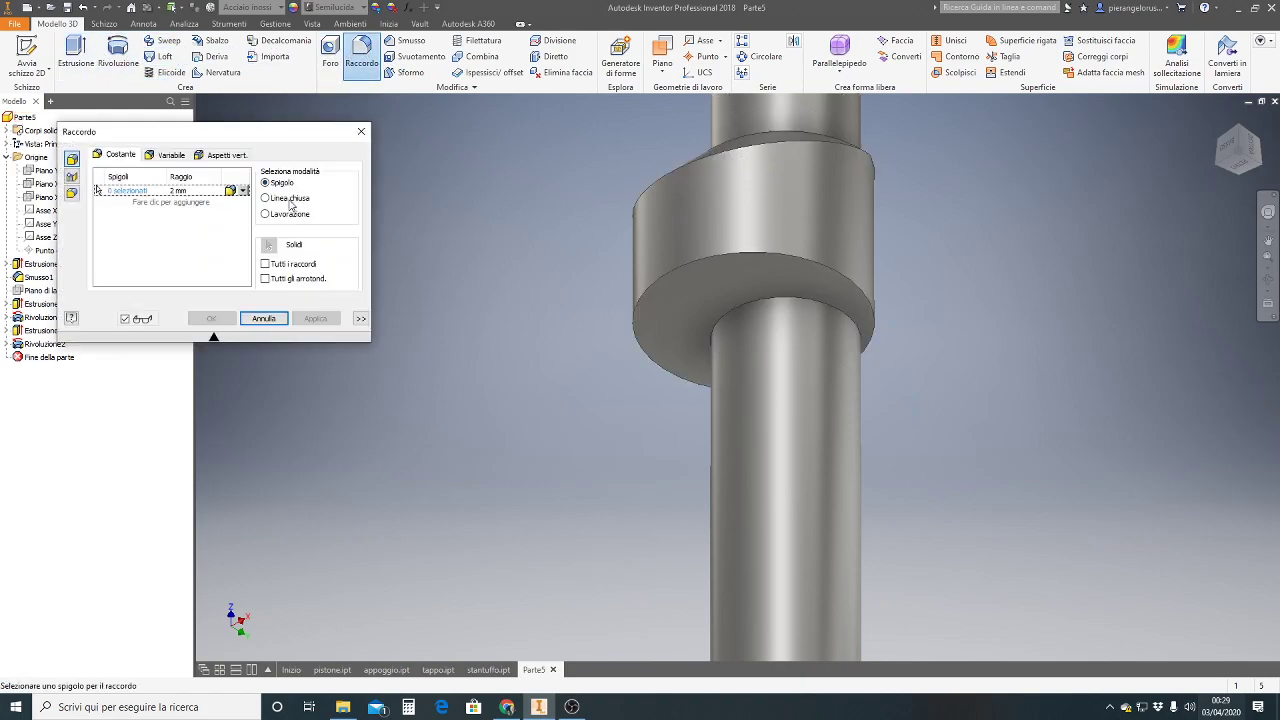
left_click(741, 307)
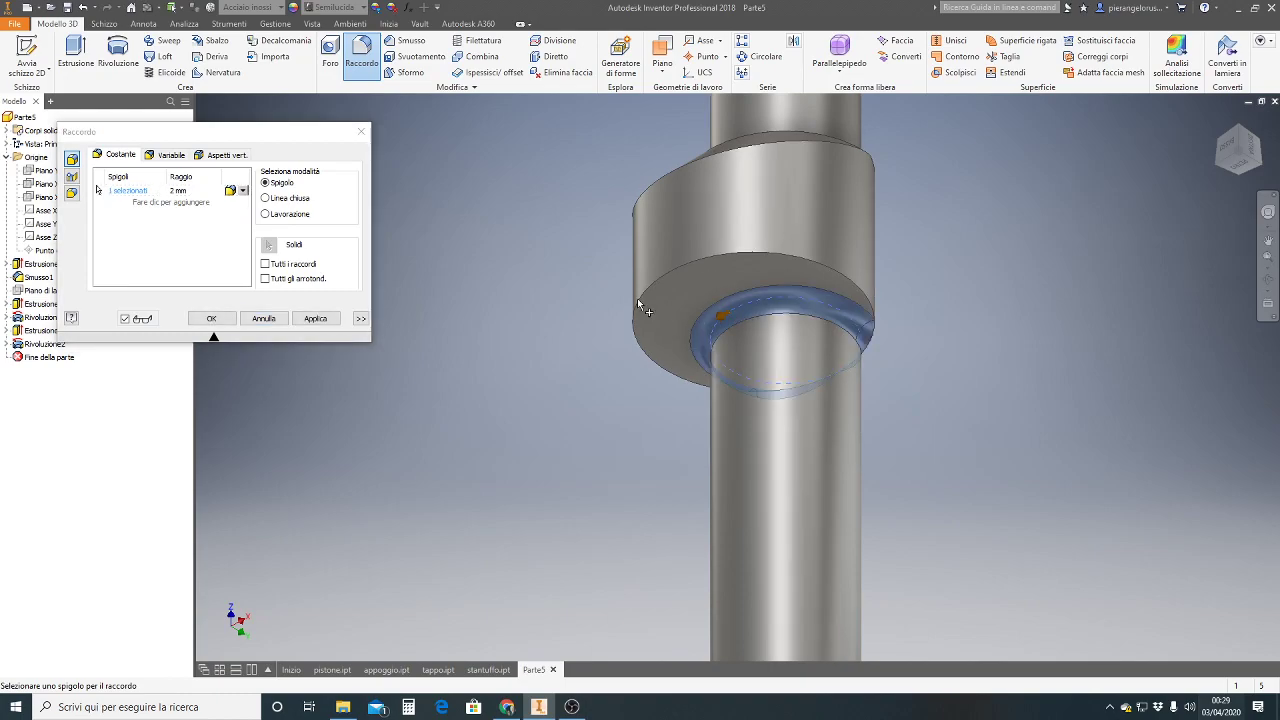
left_click(315, 318)
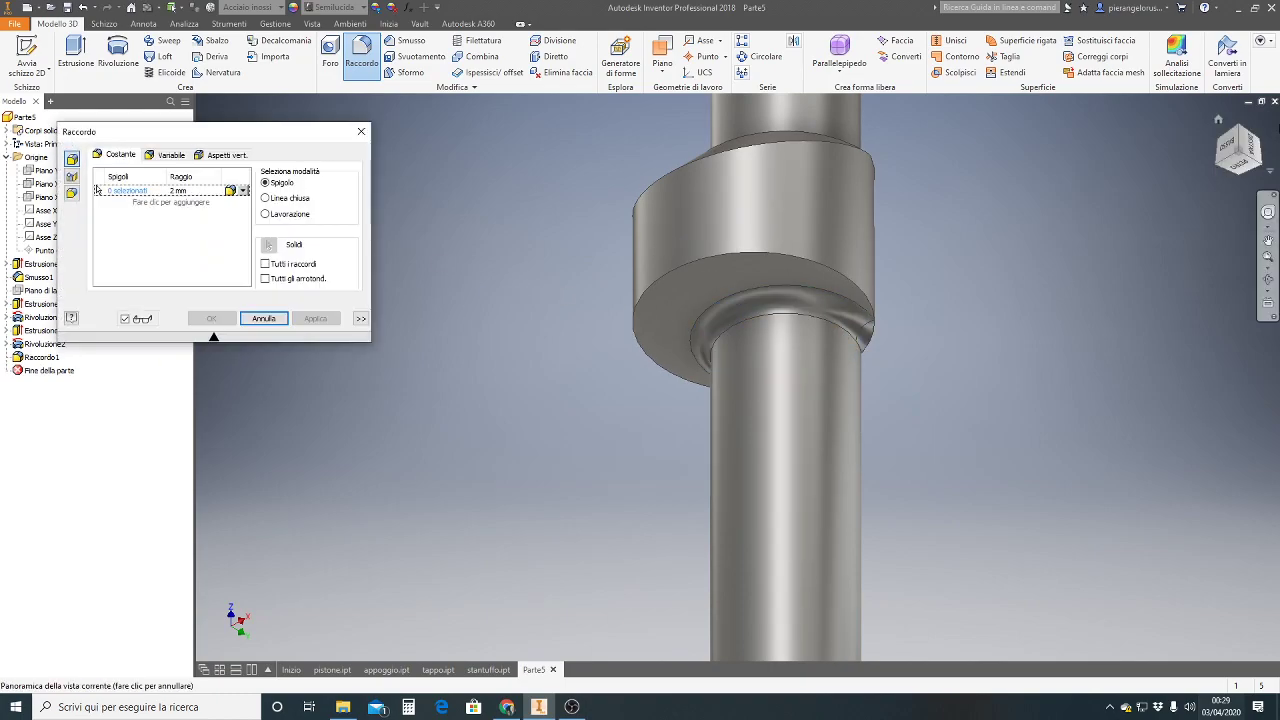
left_click(1248, 147)
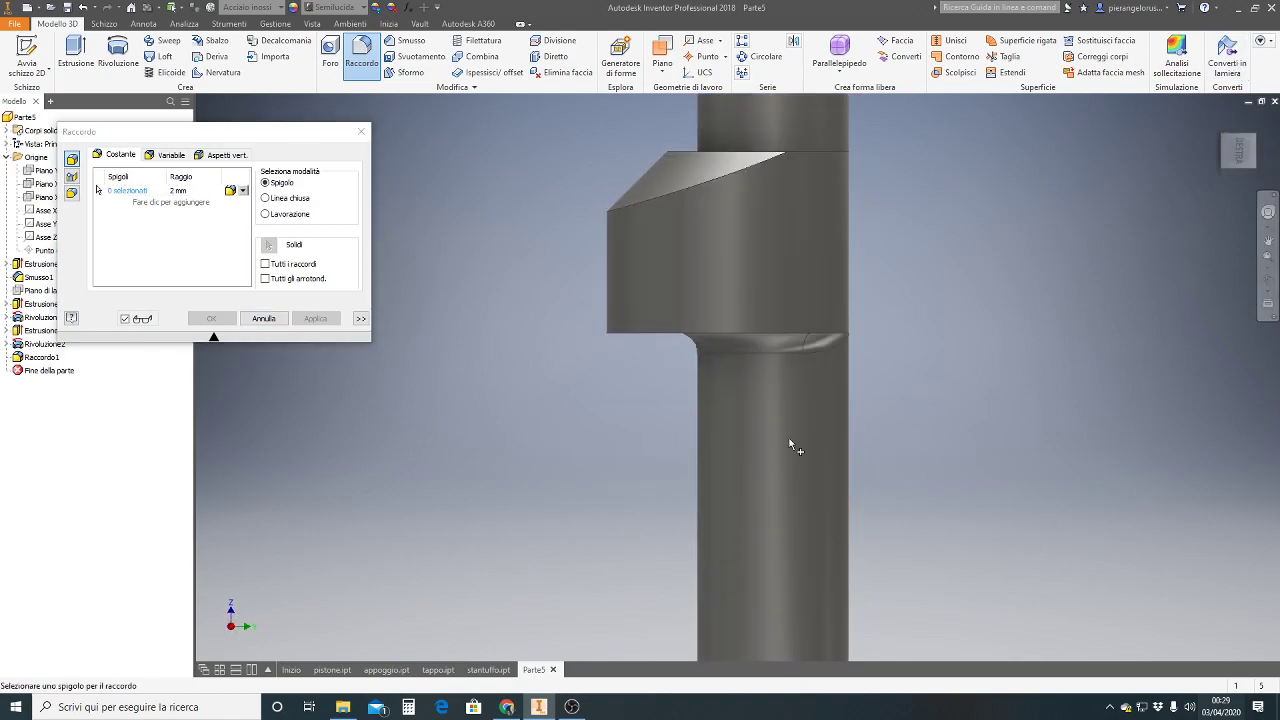
left_click(365, 133)
key("Home")
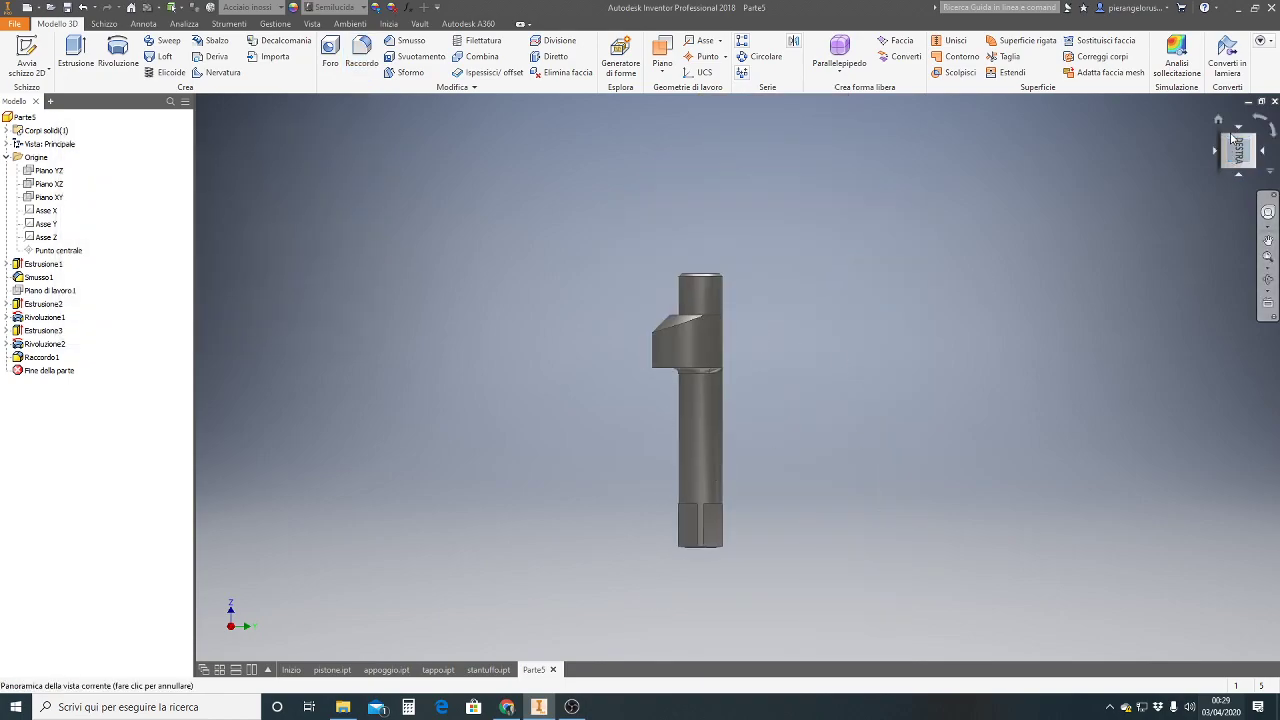
left_click(1218, 120)
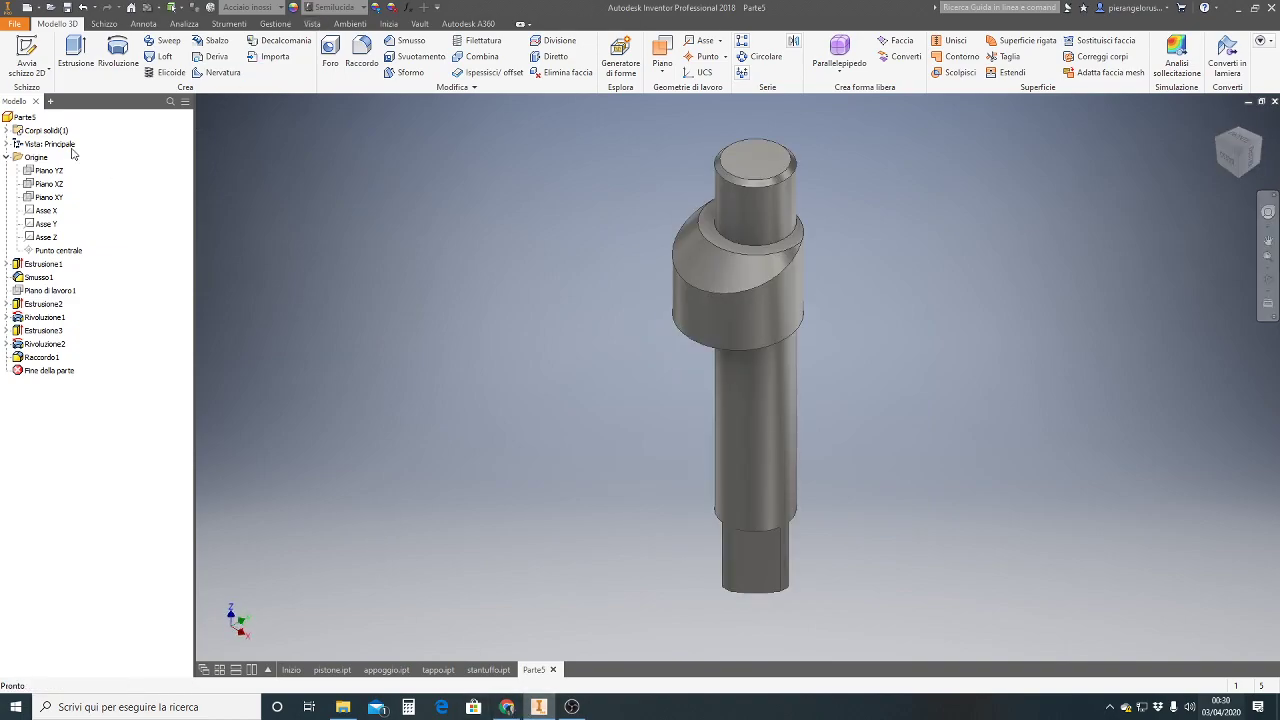
- Save the part as eccentrico.ipt in the martinetto idraulico folder
left_click(67, 8)
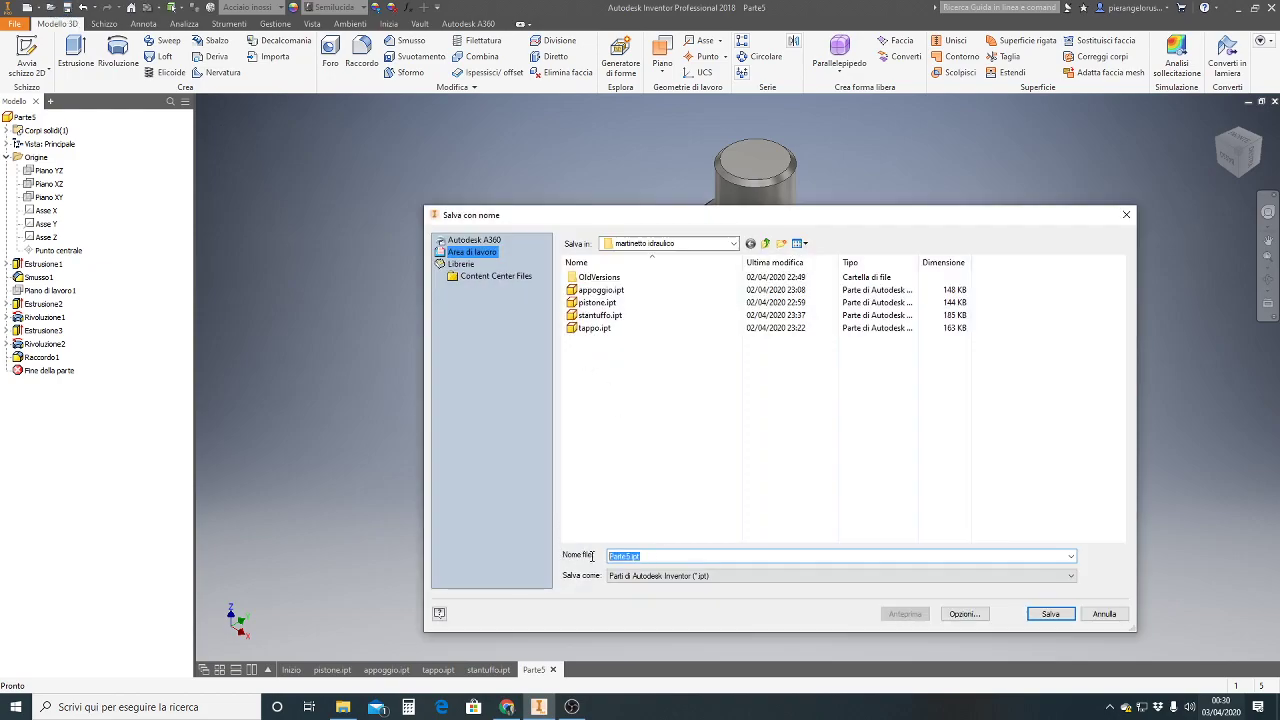
type("c")
type("cc")
left_click(1049, 614)
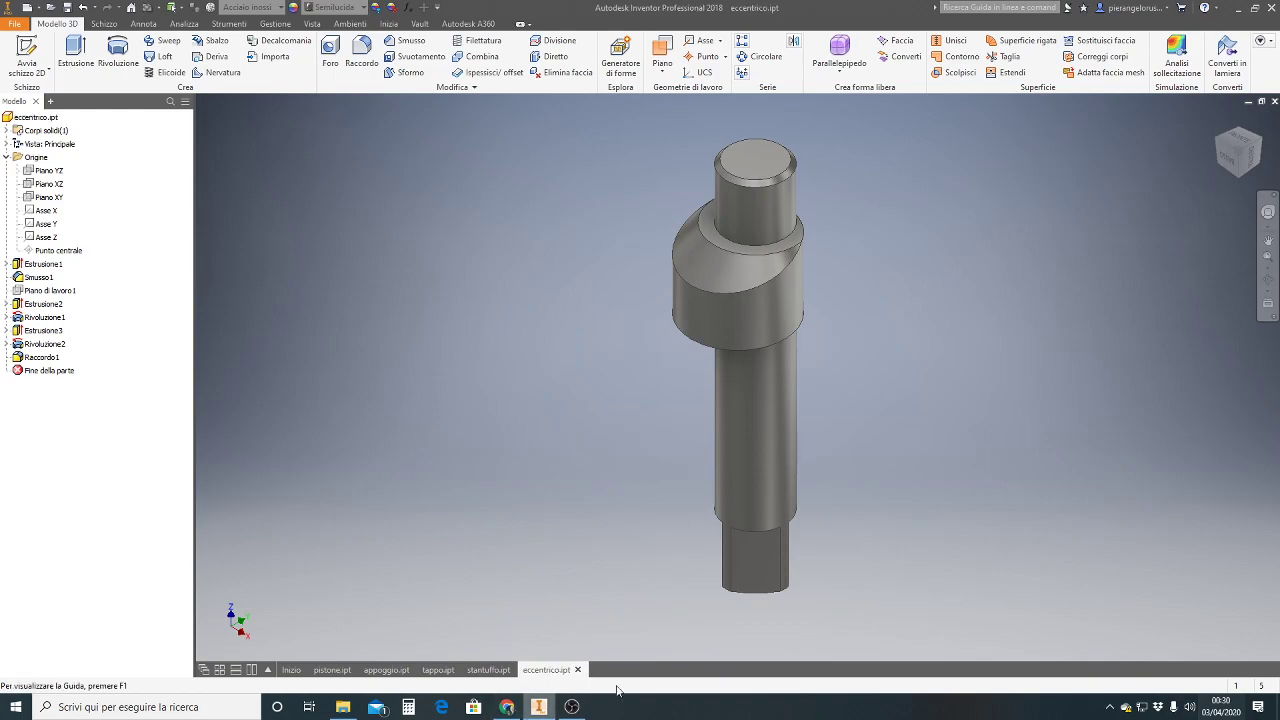
mouse_move(507, 707)
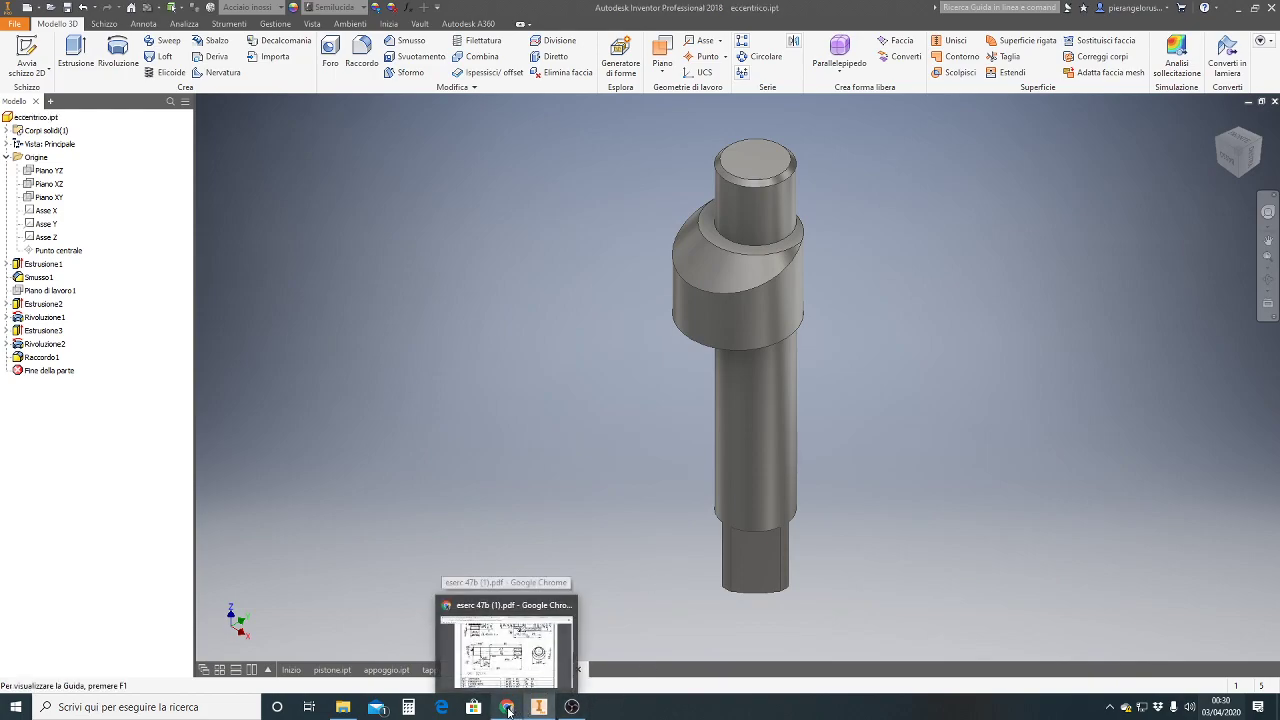
- Scroll through the eserc 47c.pdf drawing sheet in Chrome, then return to eccentrico.ipt in Inventor
left_click(508, 708)
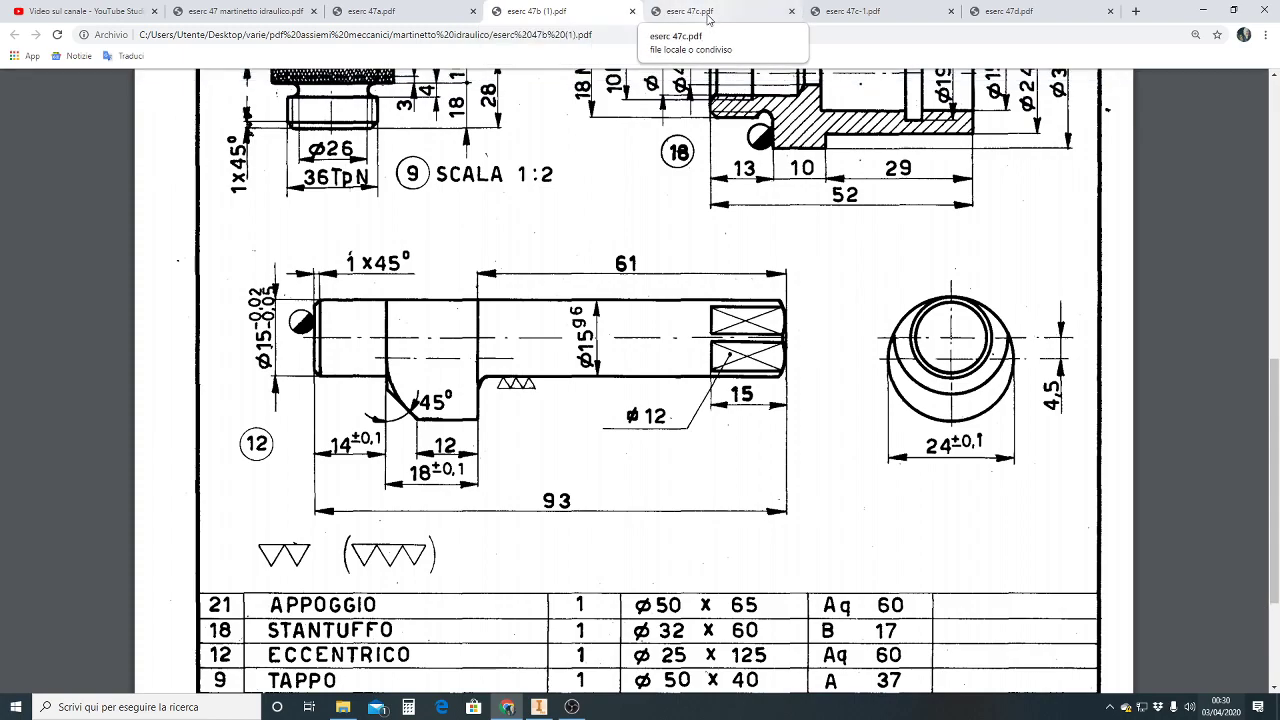
left_click(705, 16)
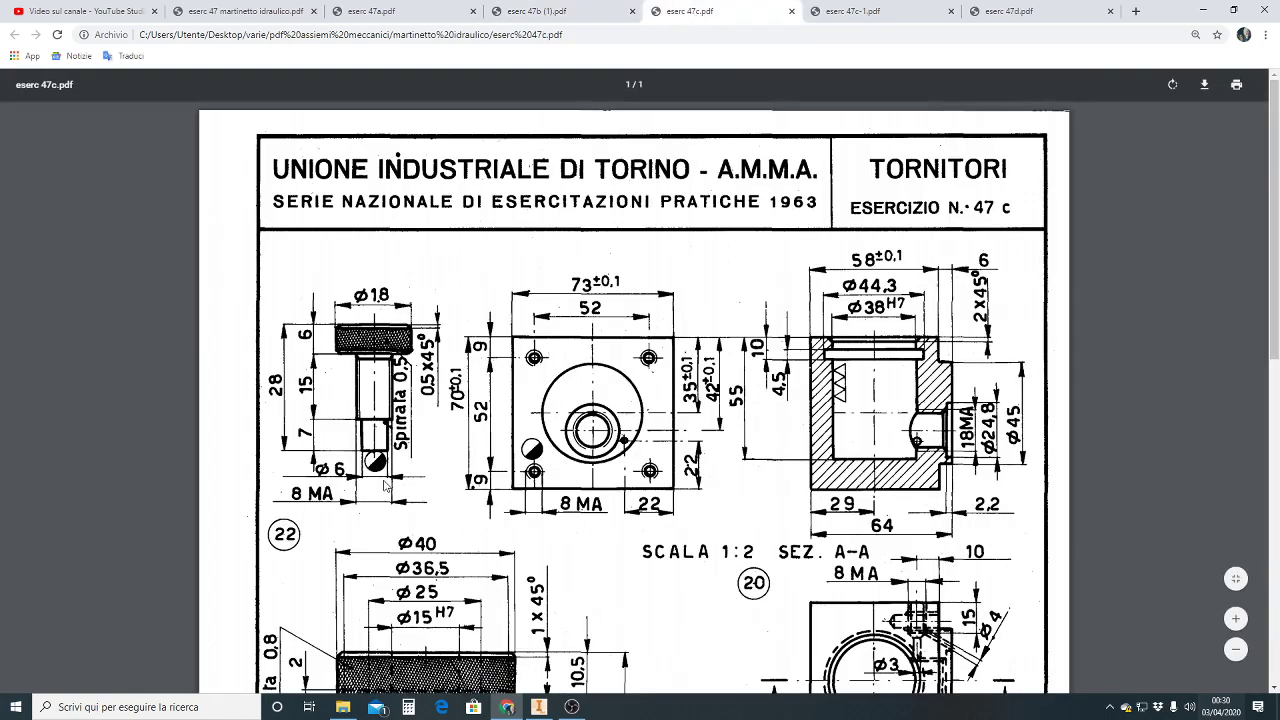
scroll(375, 452, "down", 1)
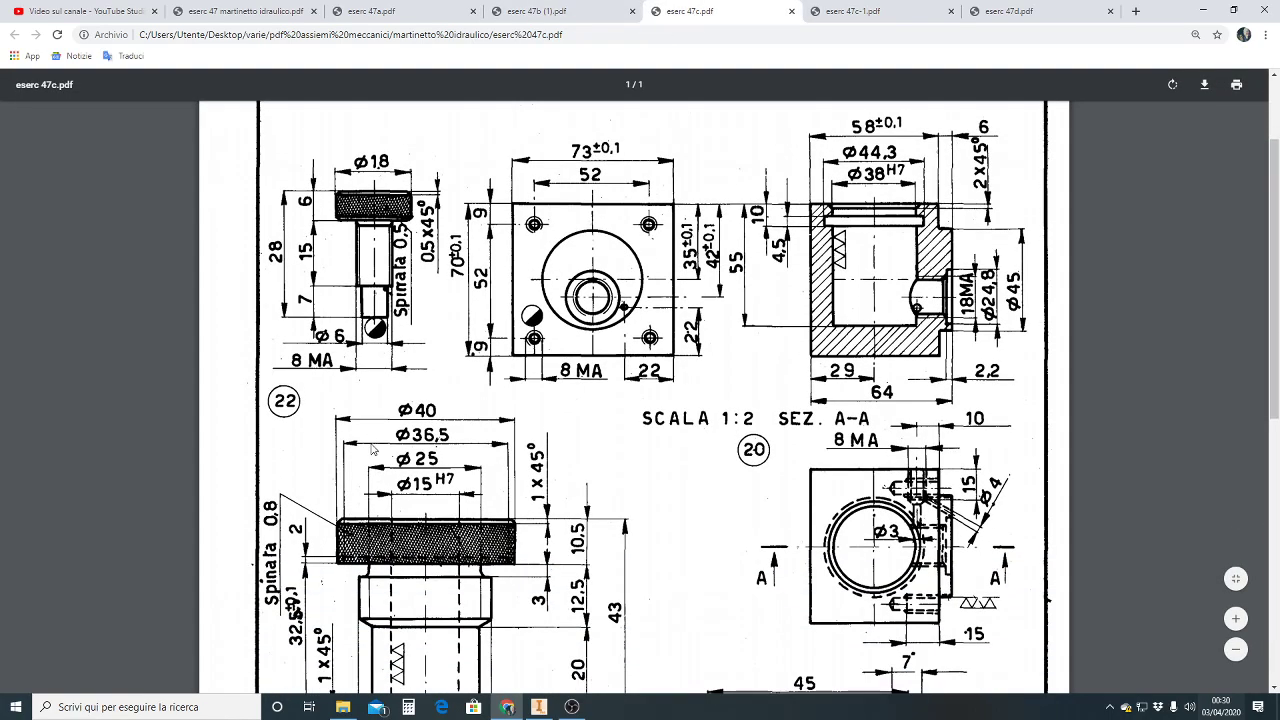
scroll(377, 385, "down", 5)
scroll(377, 383, "down", 1)
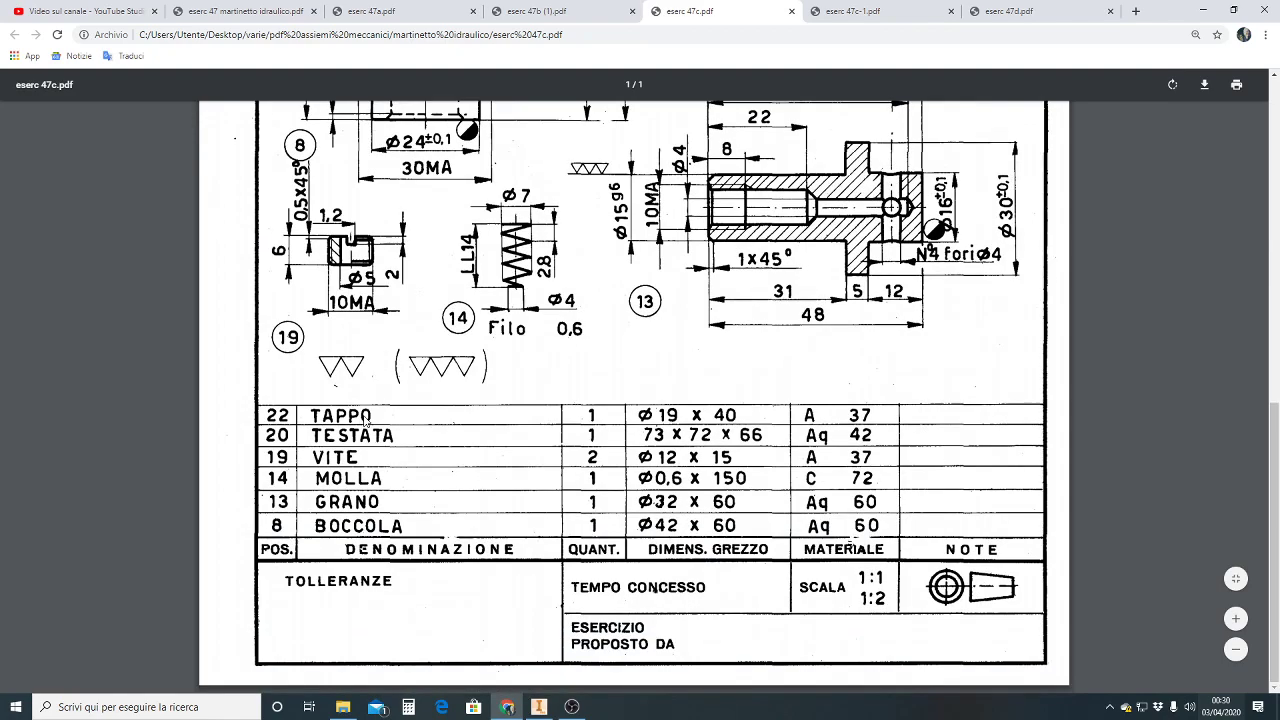
scroll(366, 422, "up", 4)
scroll(367, 423, "up", 1)
scroll(368, 424, "up", 3)
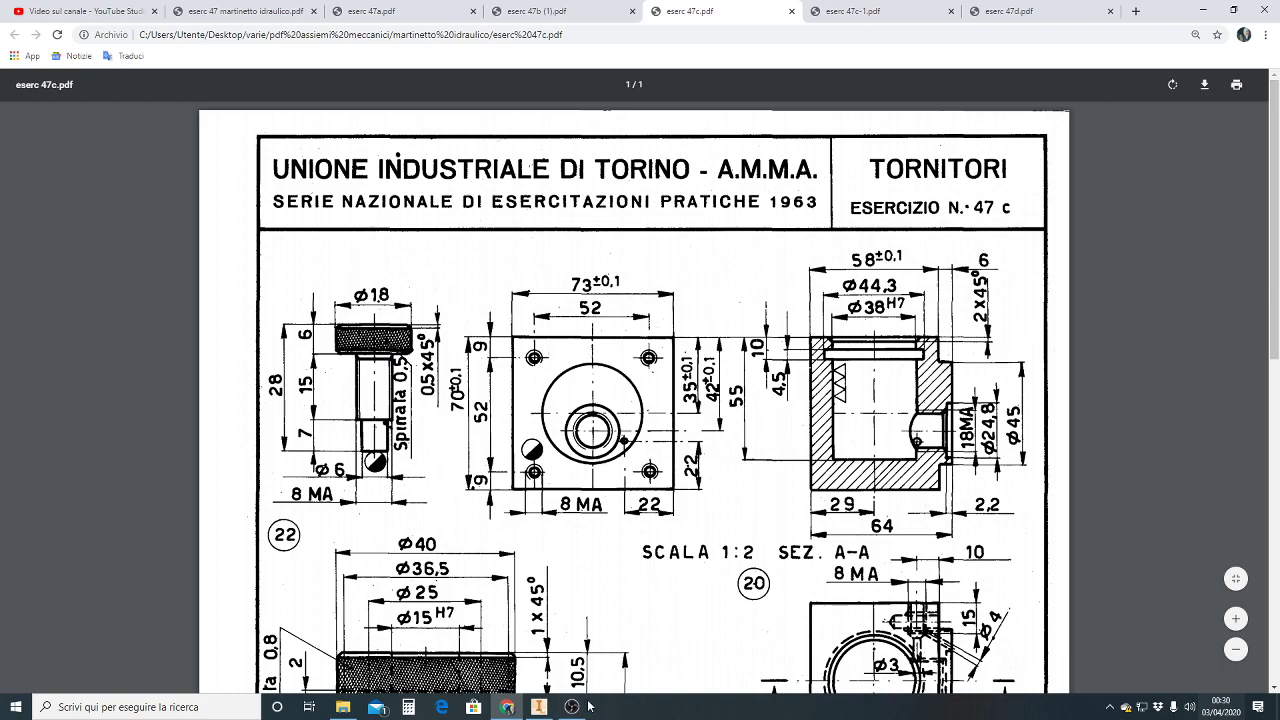
left_click(548, 712)
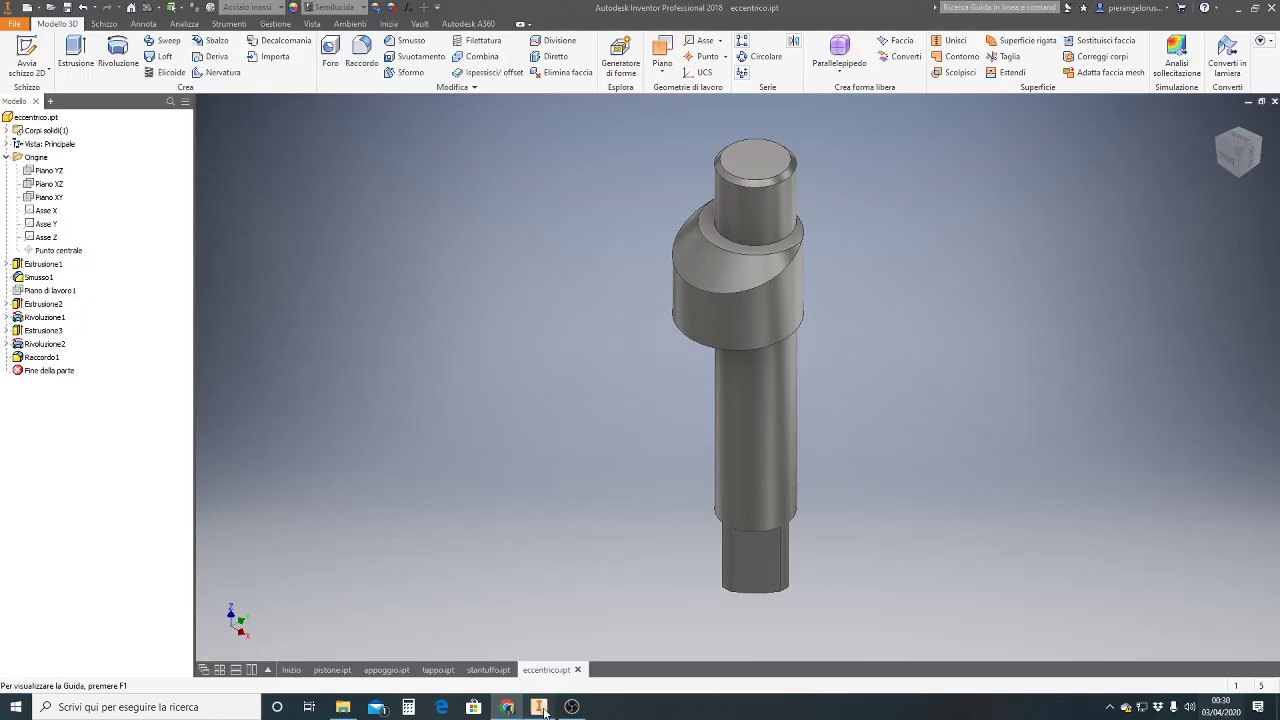
- Create a new Standard.ipt part and start a 2D sketch on the front origin plane
left_click(27, 7)
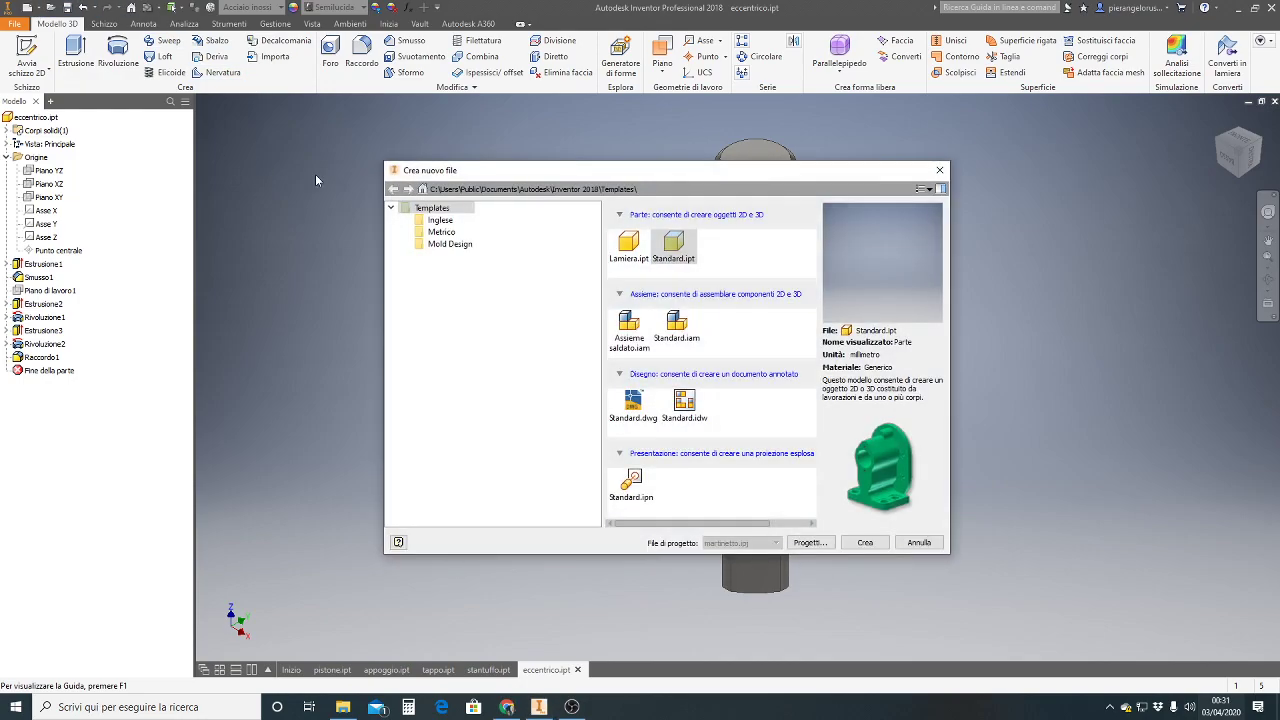
left_click(865, 542)
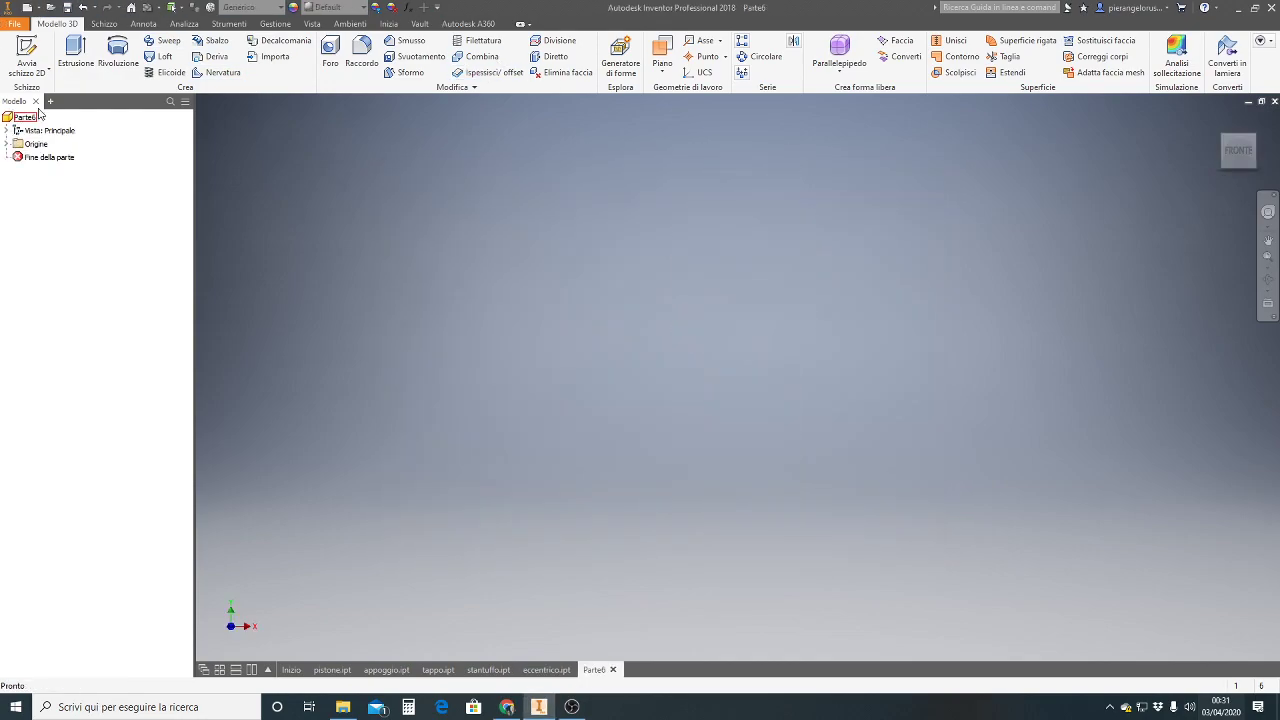
left_click(28, 70)
left_click(41, 94)
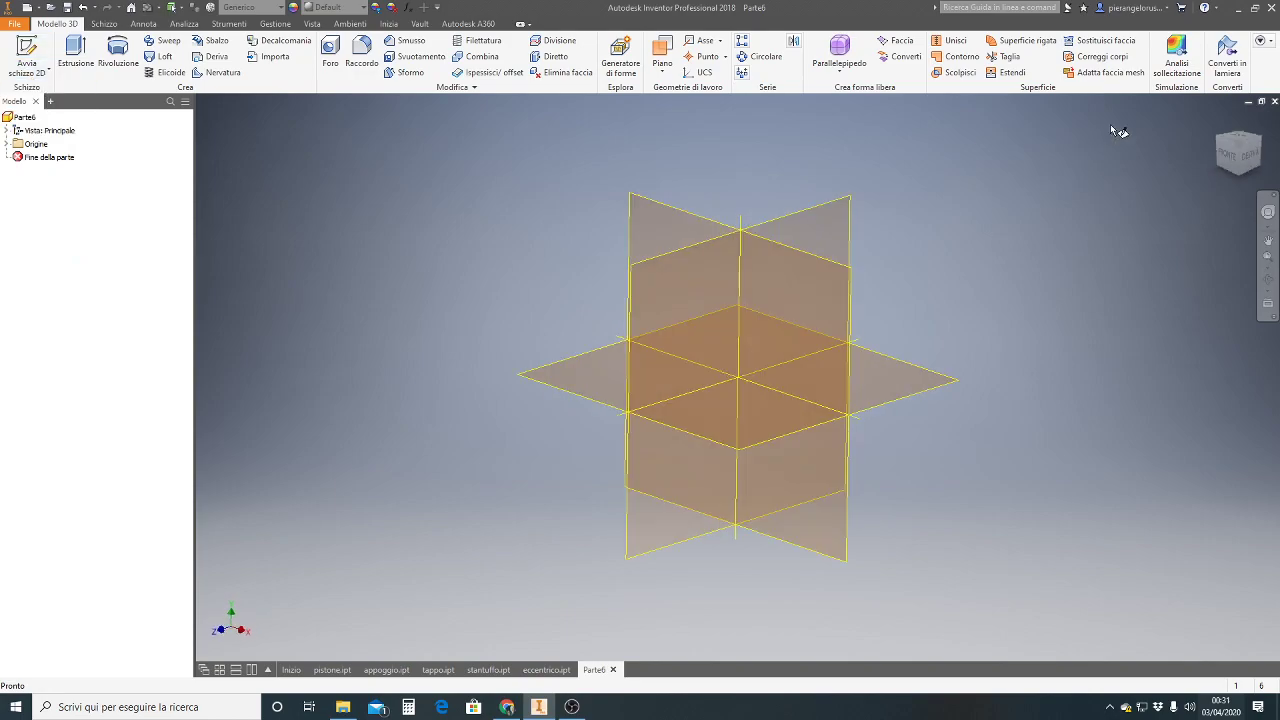
left_click(1220, 121)
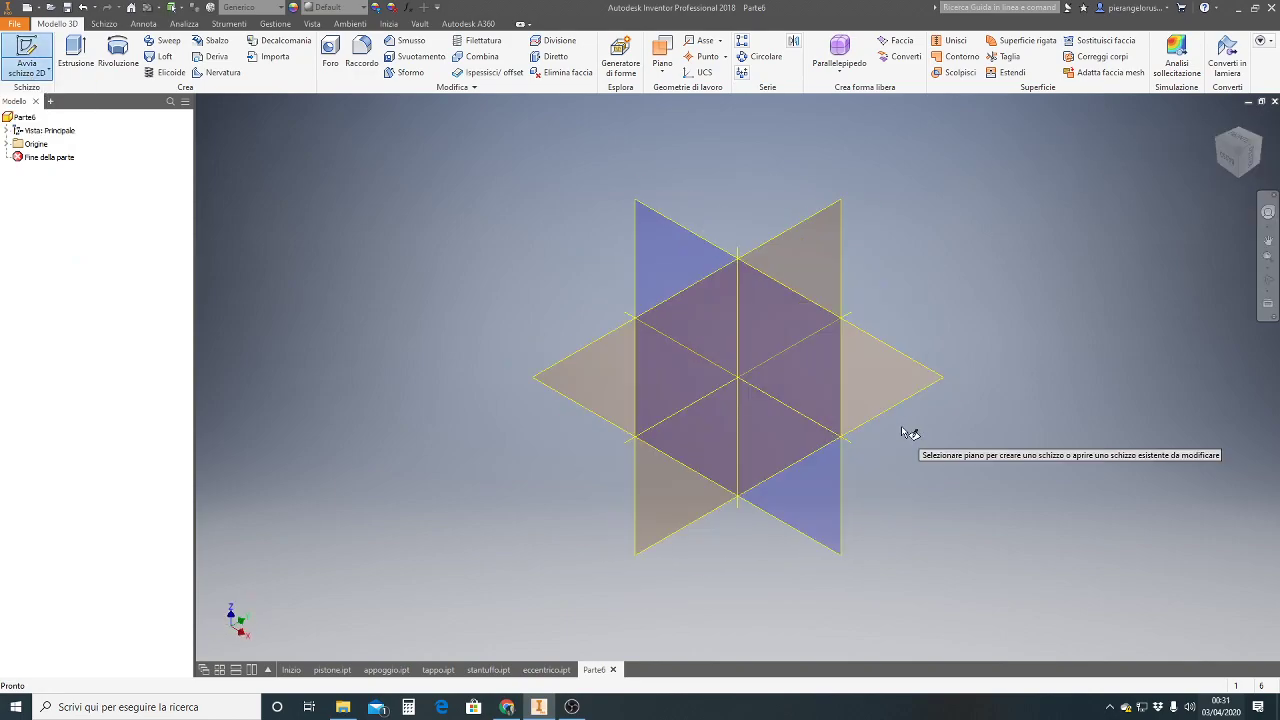
left_click(910, 400)
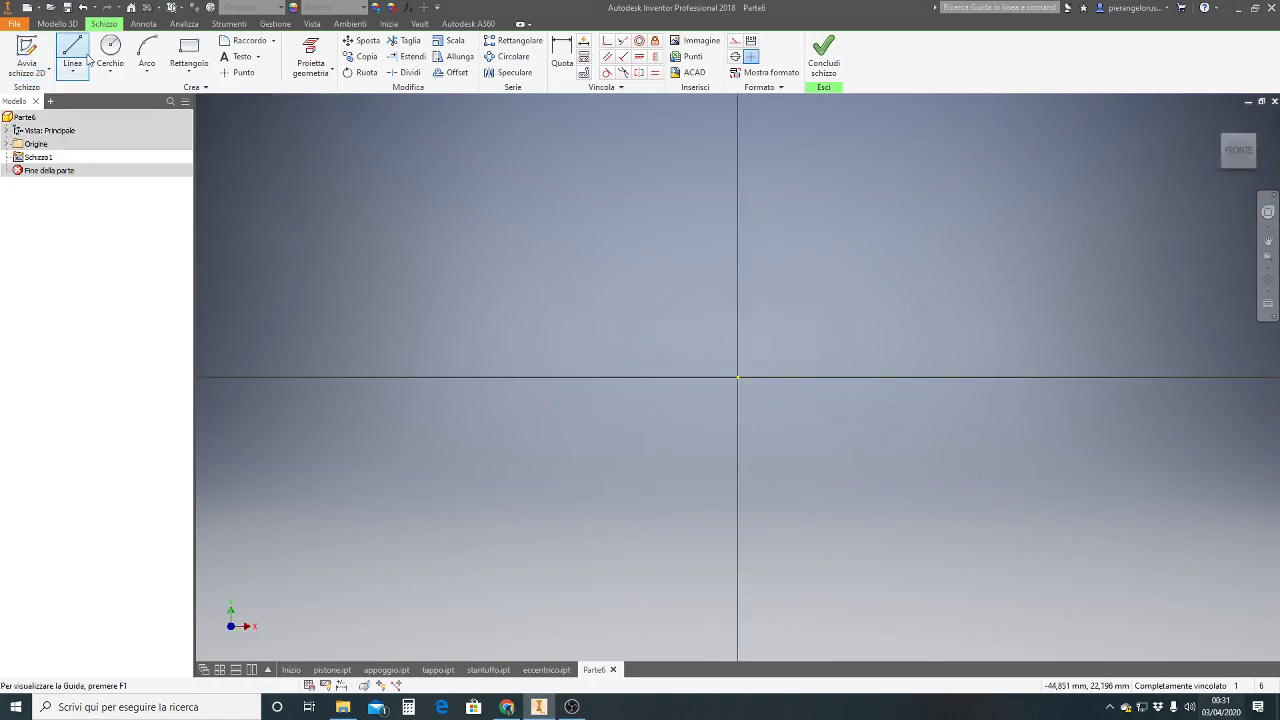
- Draw an 18 mm diameter circle centred on the origin and finish the sketch
left_click(110, 50)
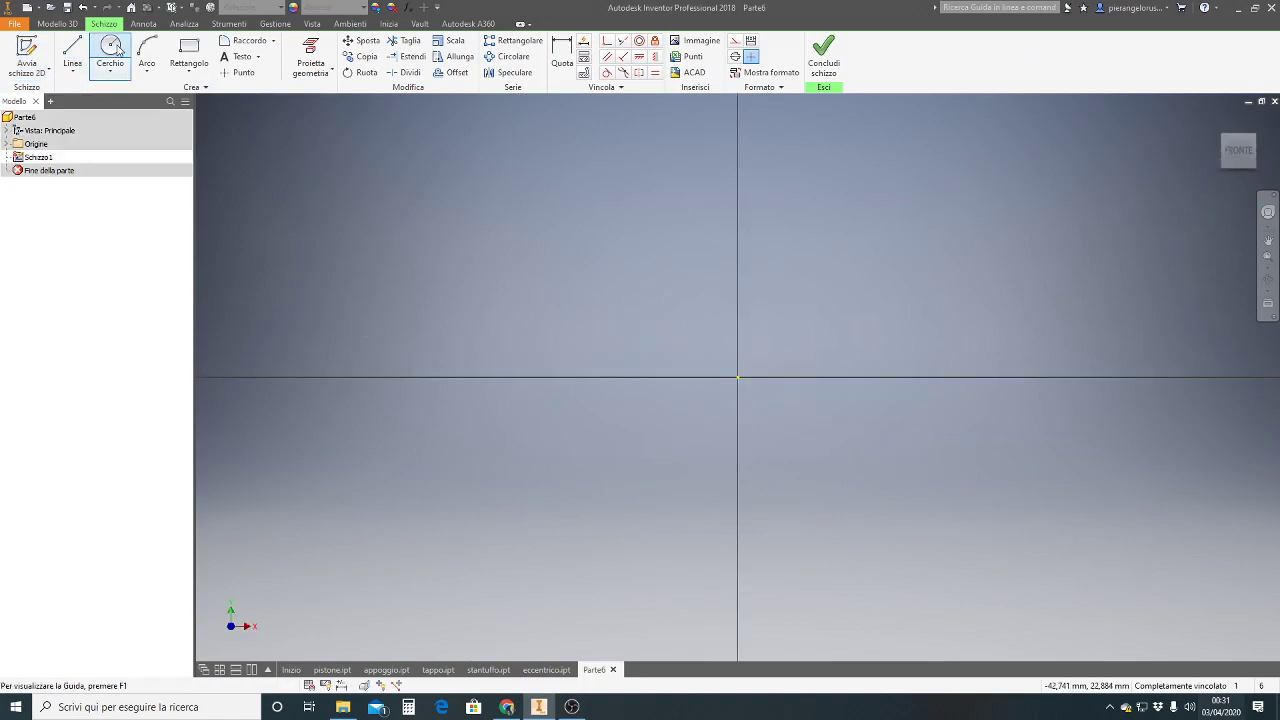
left_click(738, 378)
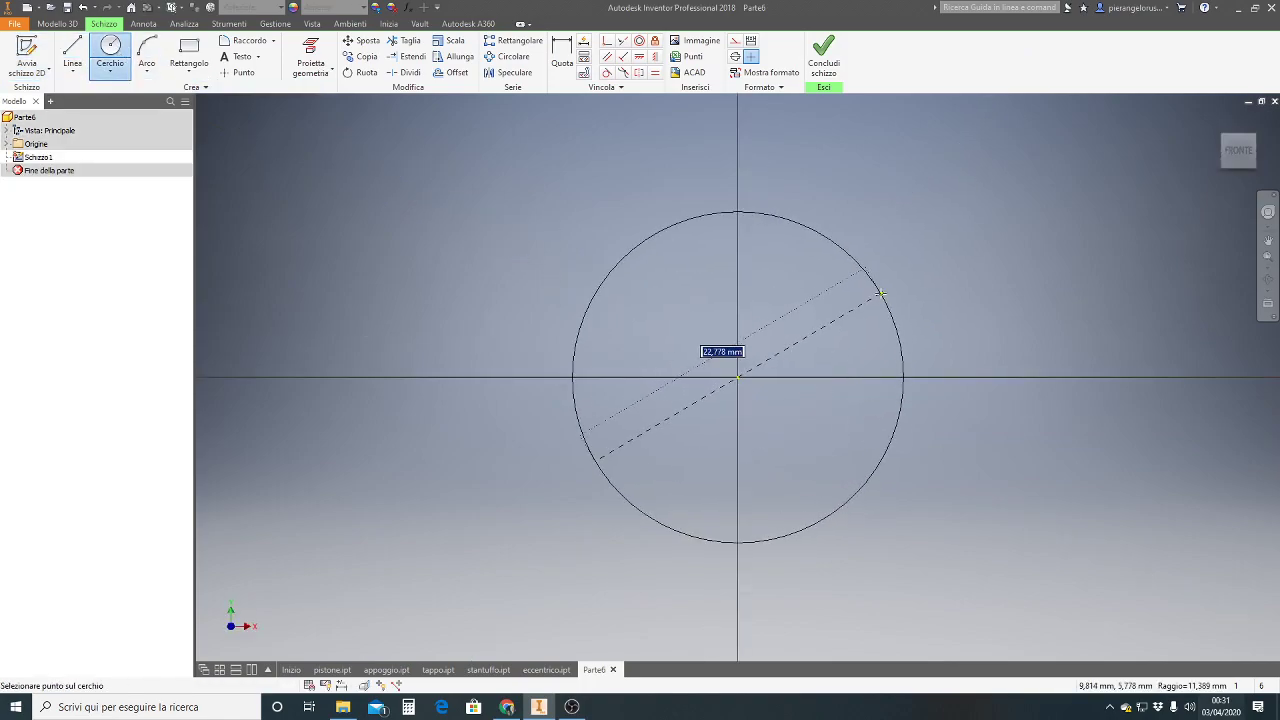
type("18")
key("Return")
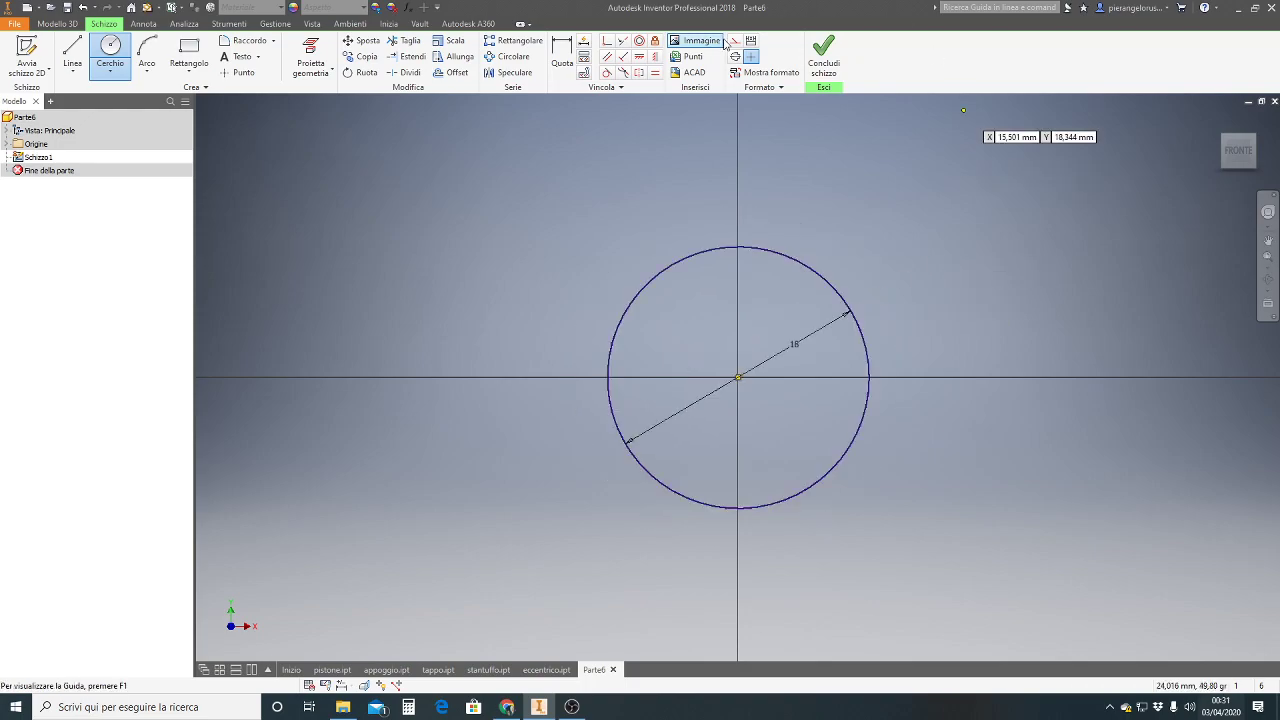
left_click(823, 50)
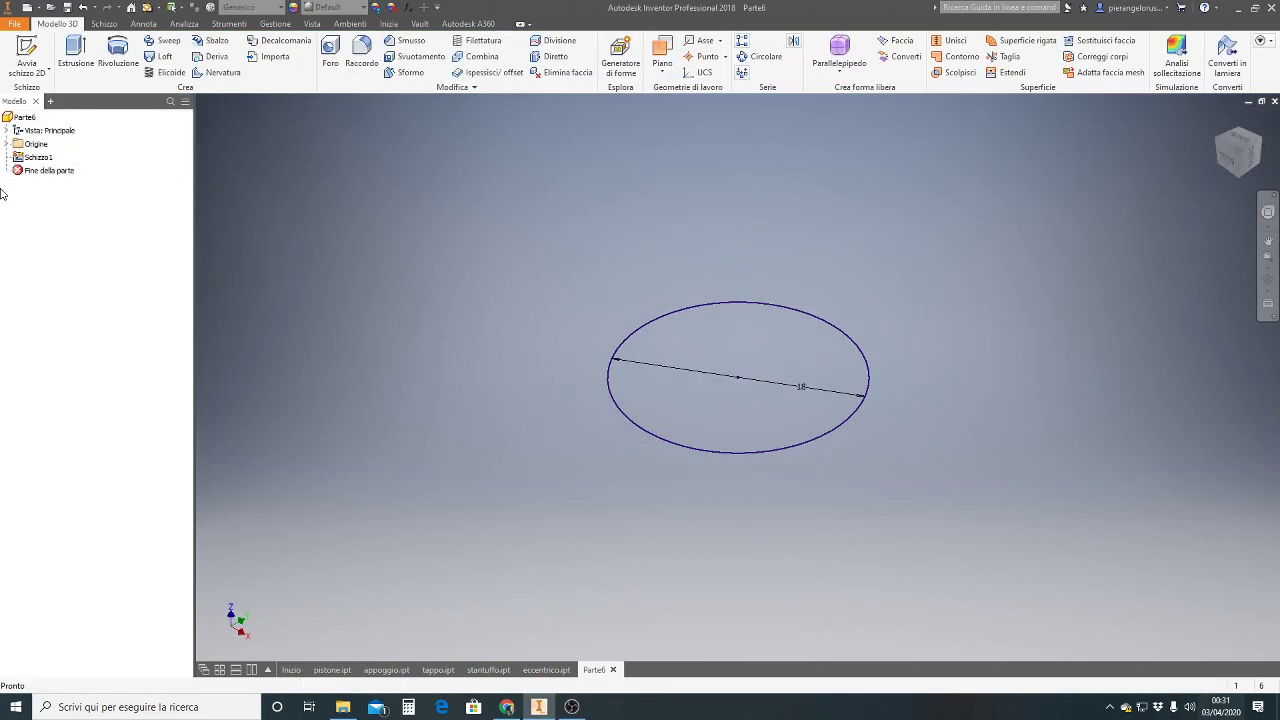
- Extrude the 18 mm circle 6 mm downward into a disc
left_click(75, 52)
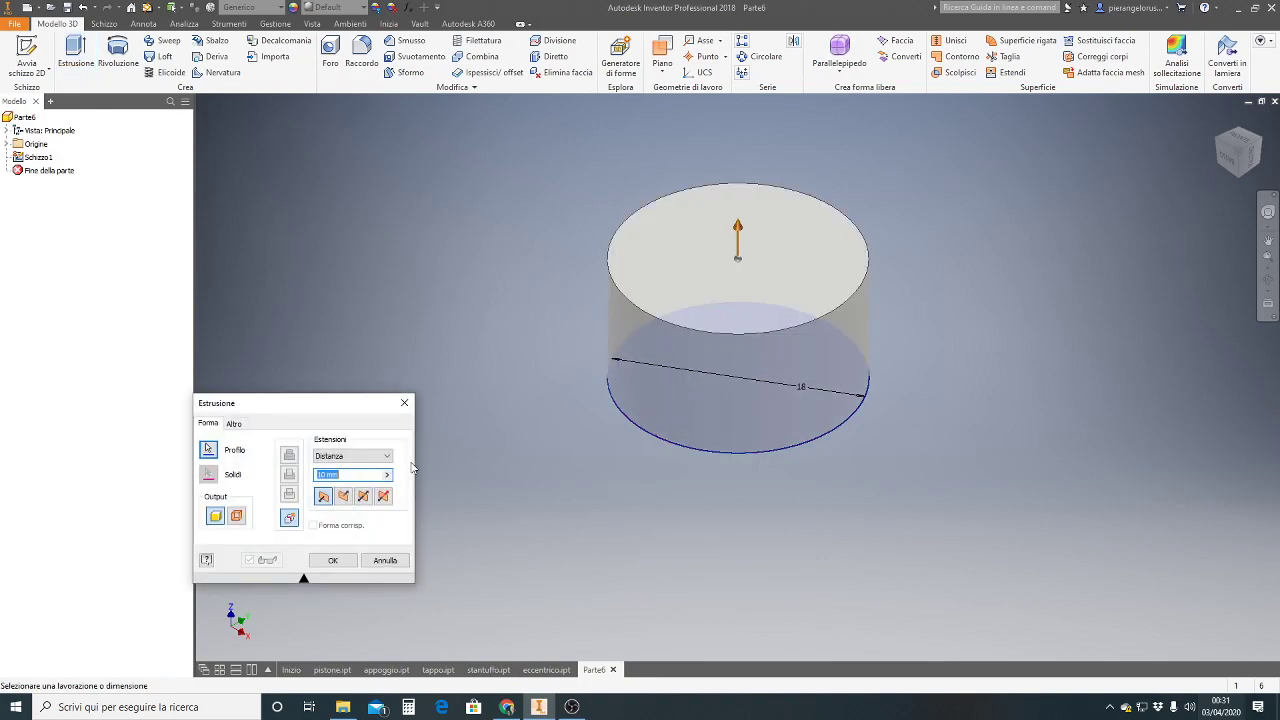
left_click(344, 496)
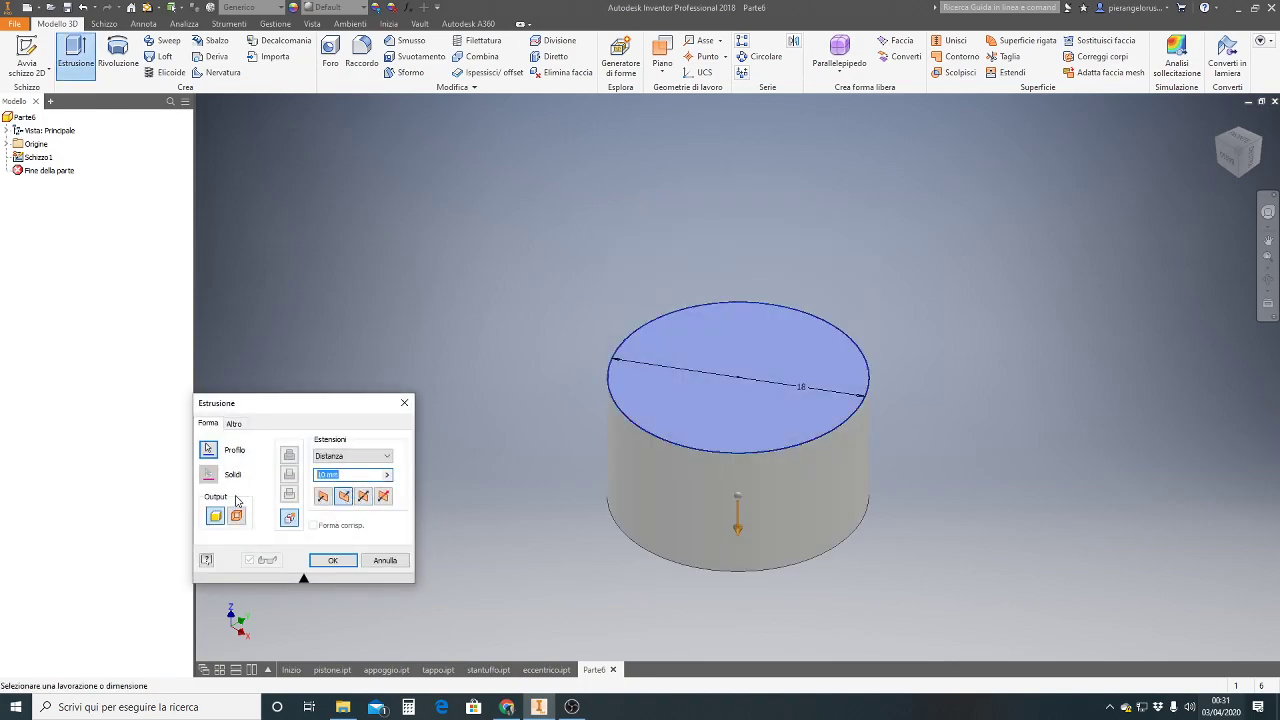
type("6")
left_click(333, 560)
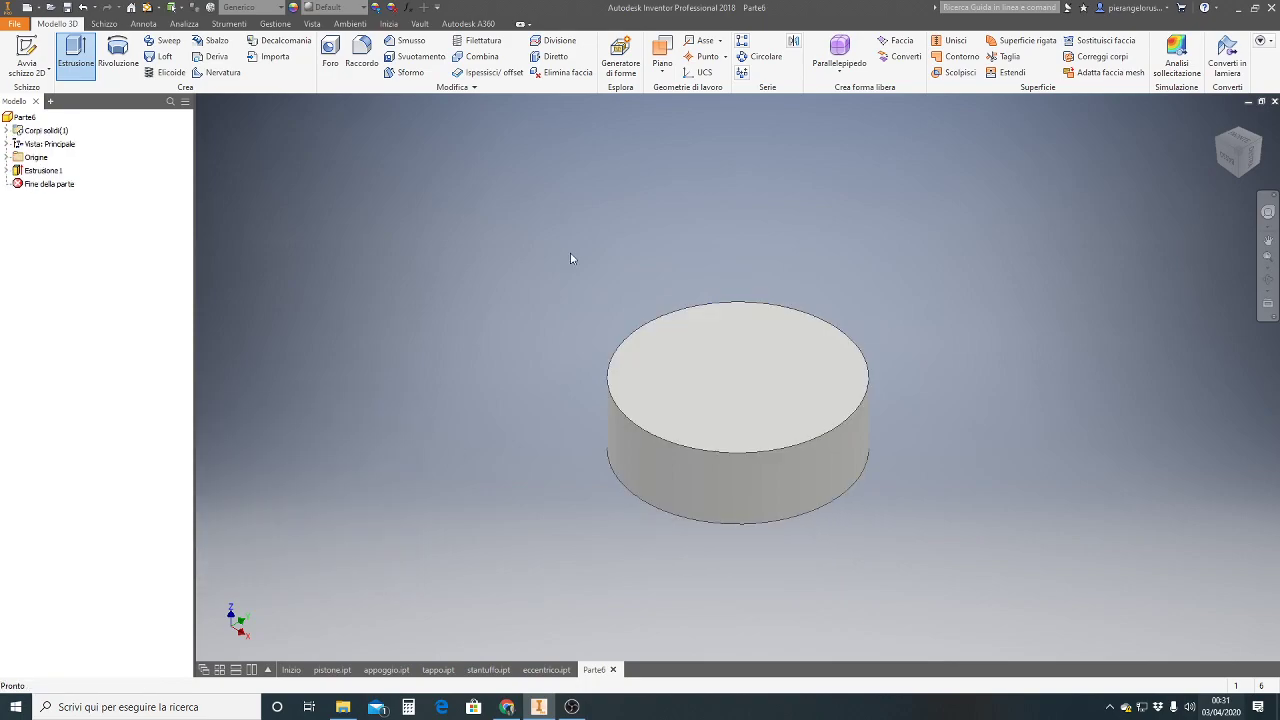
- Chamfer the disc's top edge by 1.5 mm
left_click(404, 40)
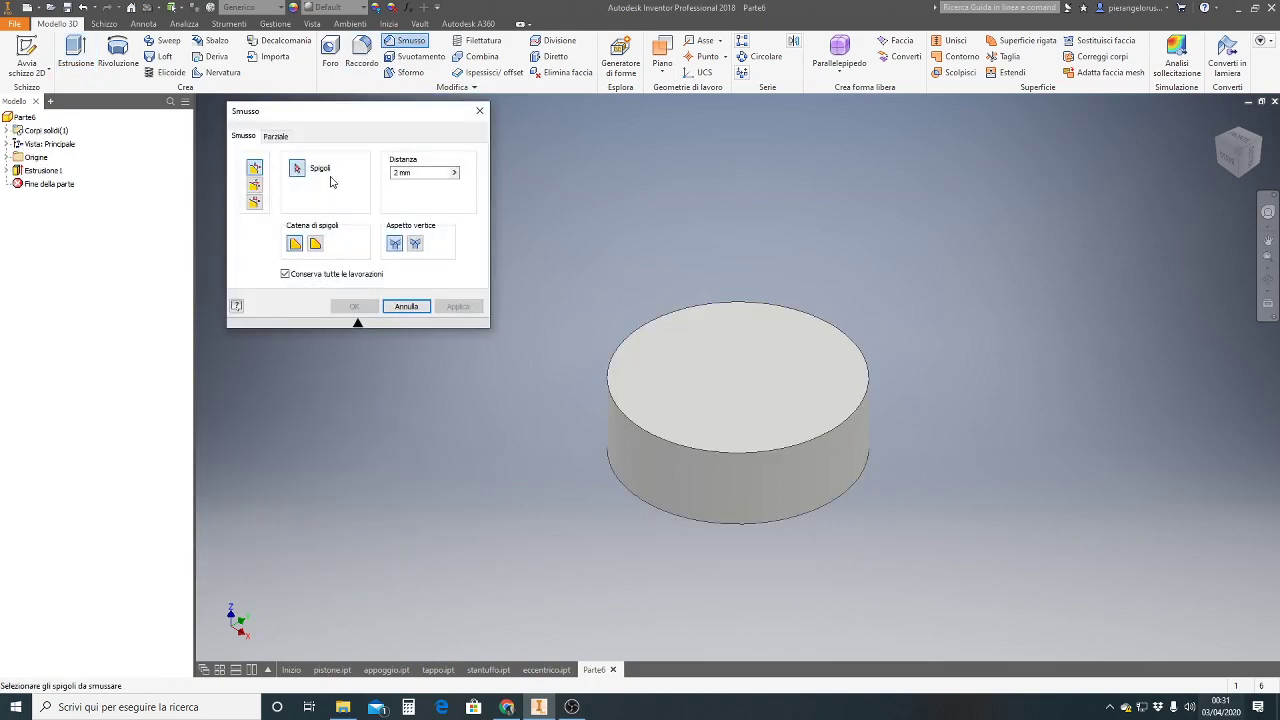
type("1.")
type("5")
left_click(643, 432)
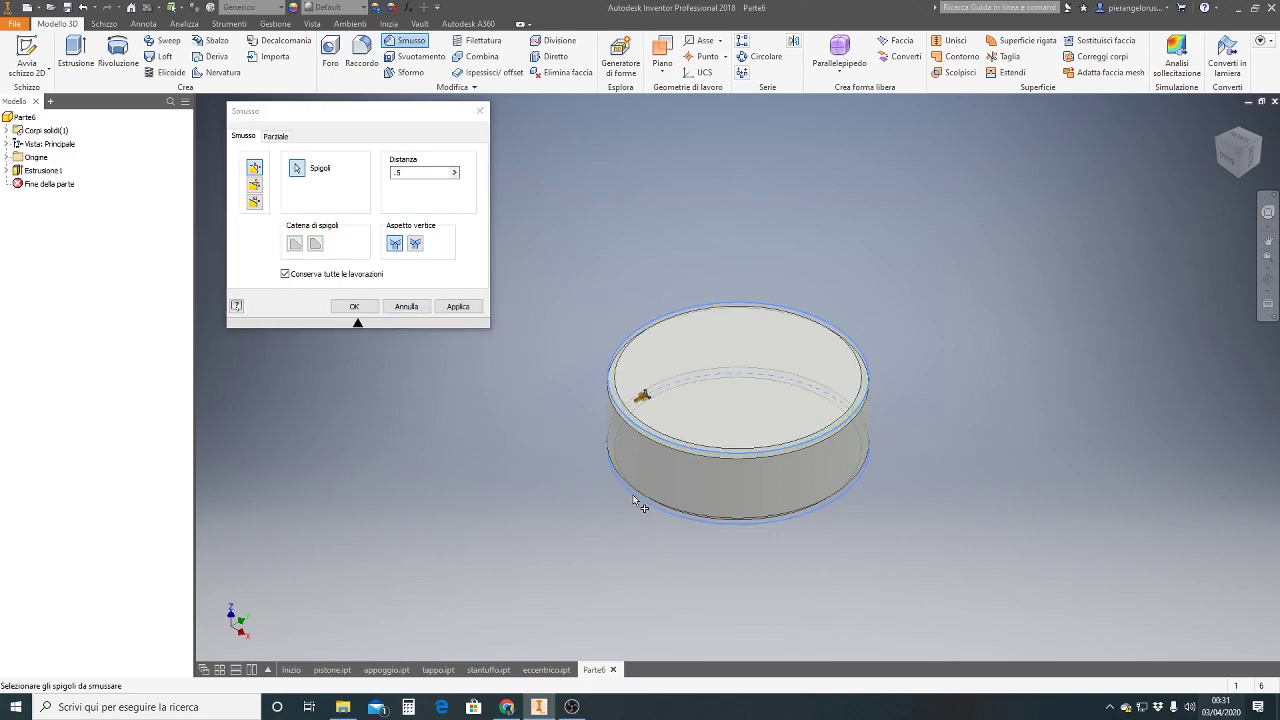
left_click(458, 306)
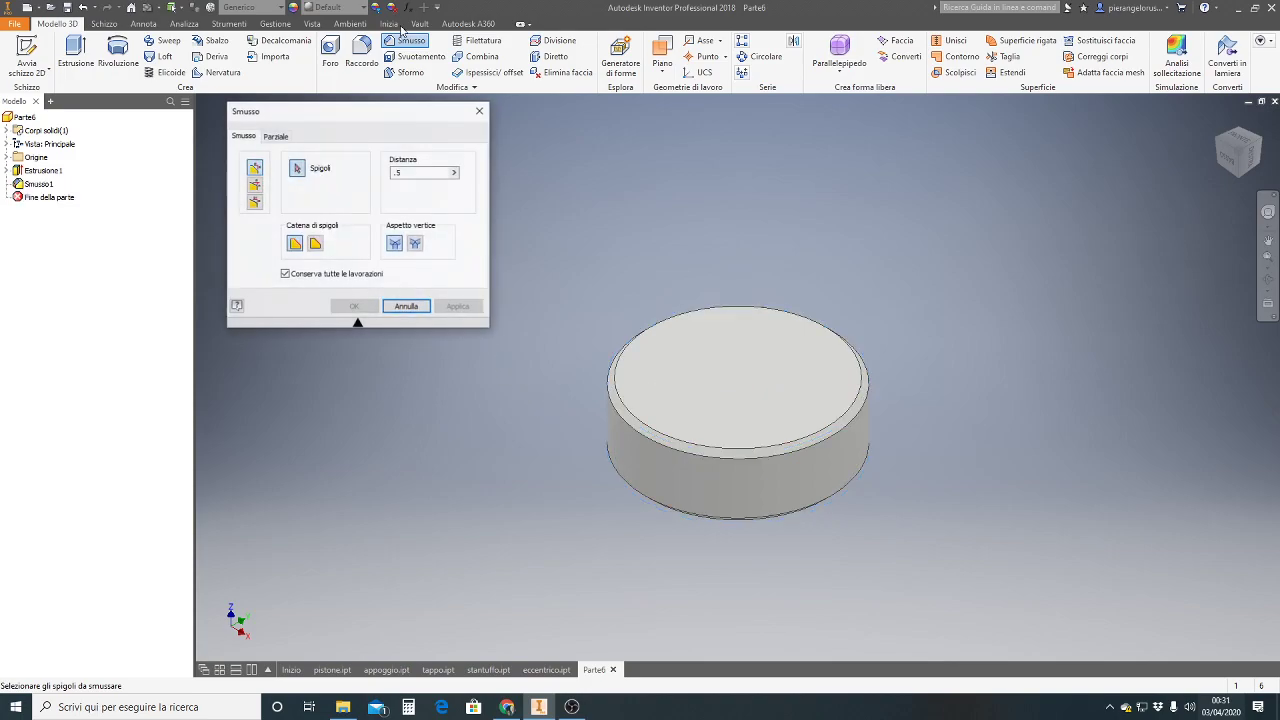
left_click(406, 306)
- Set the part material to Acciaio inossidabile (stainless steel)
left_click(240, 8)
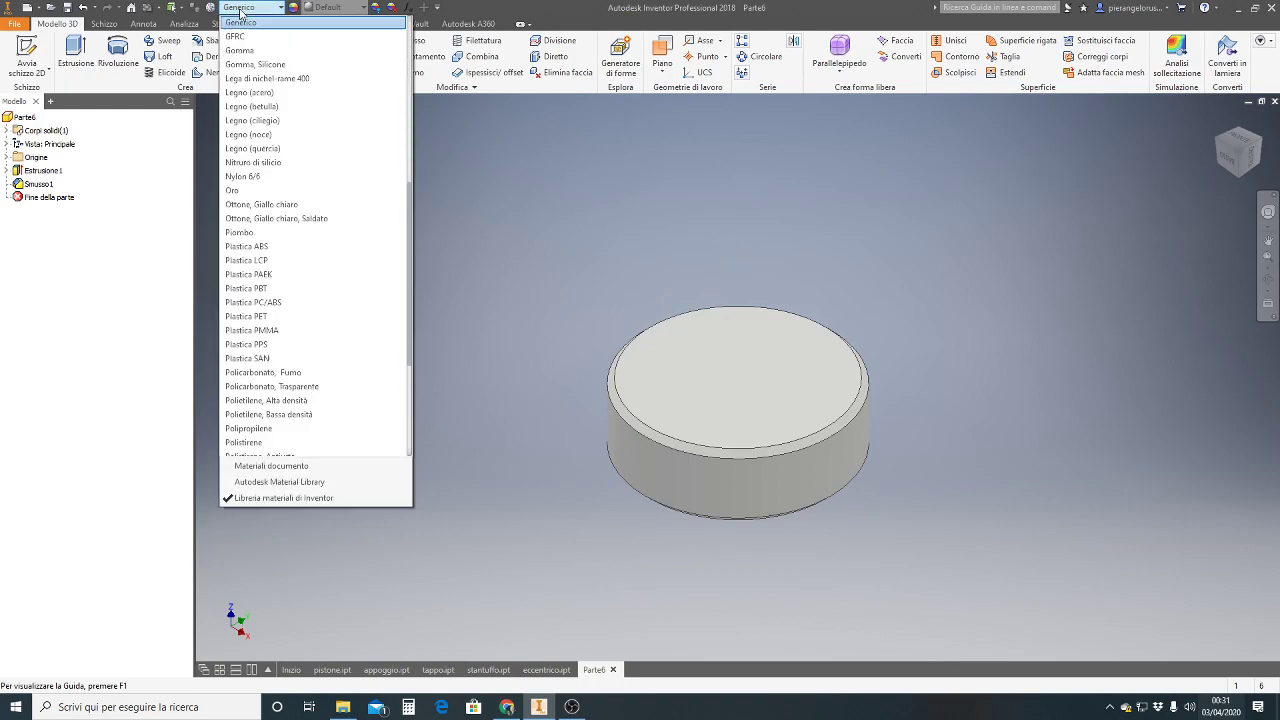
scroll(352, 118, "up", 1)
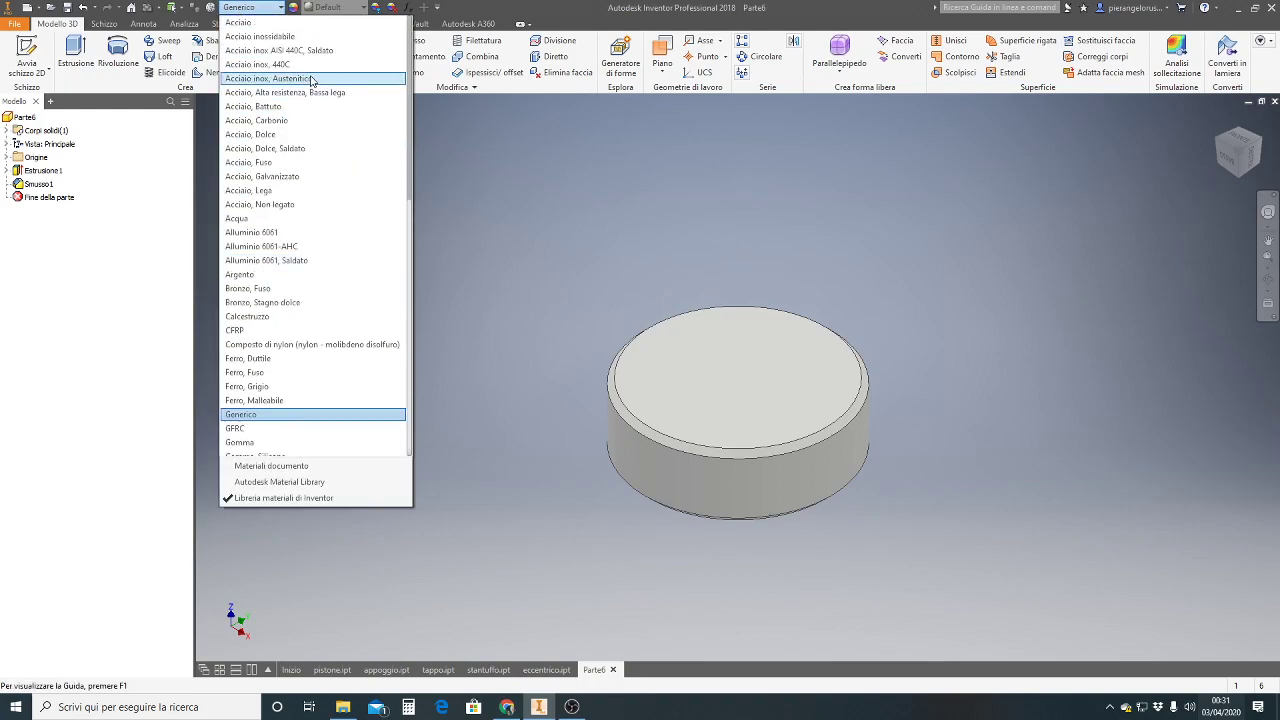
left_click(294, 37)
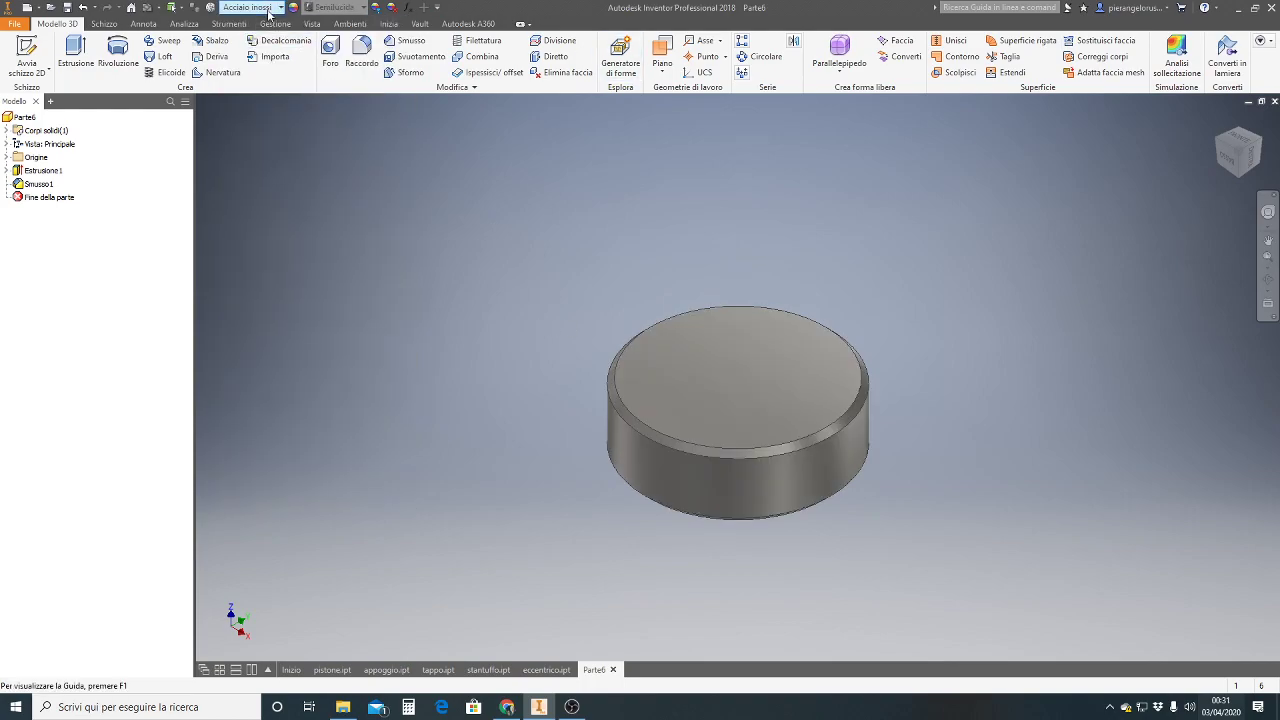
- Give the disc's side face the knurled Tornito appearance
left_click(666, 472)
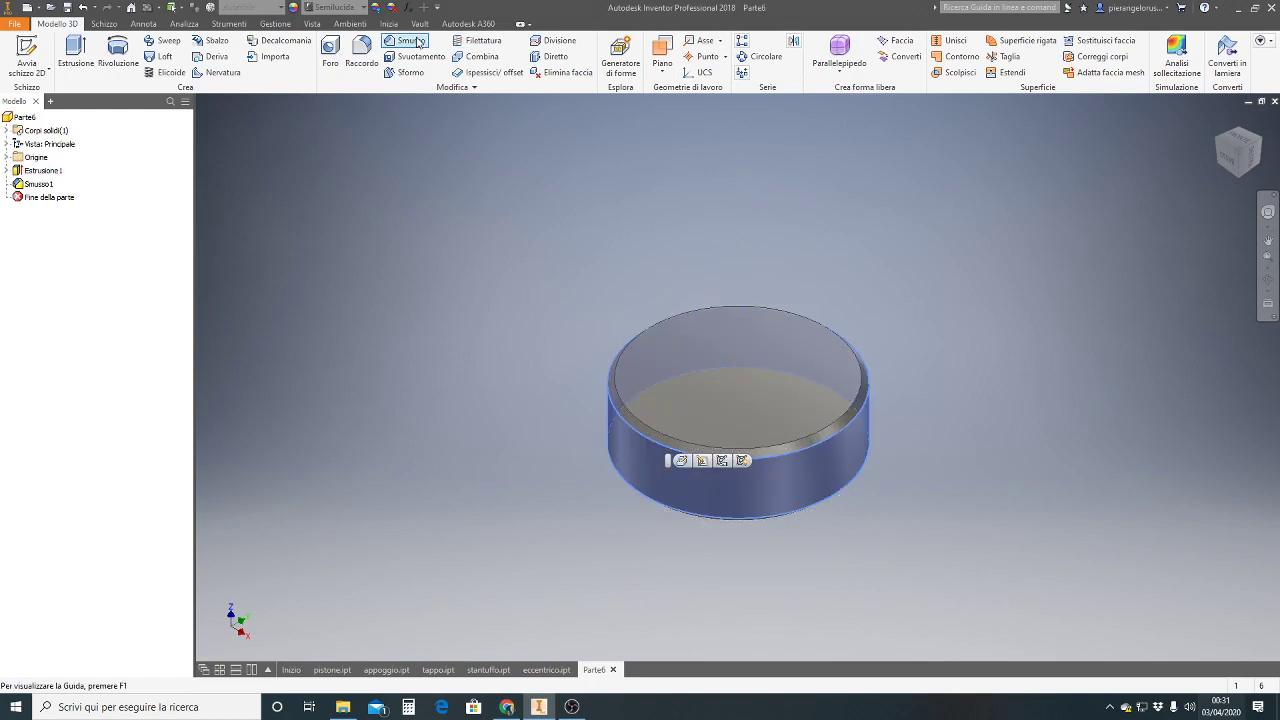
left_click(347, 12)
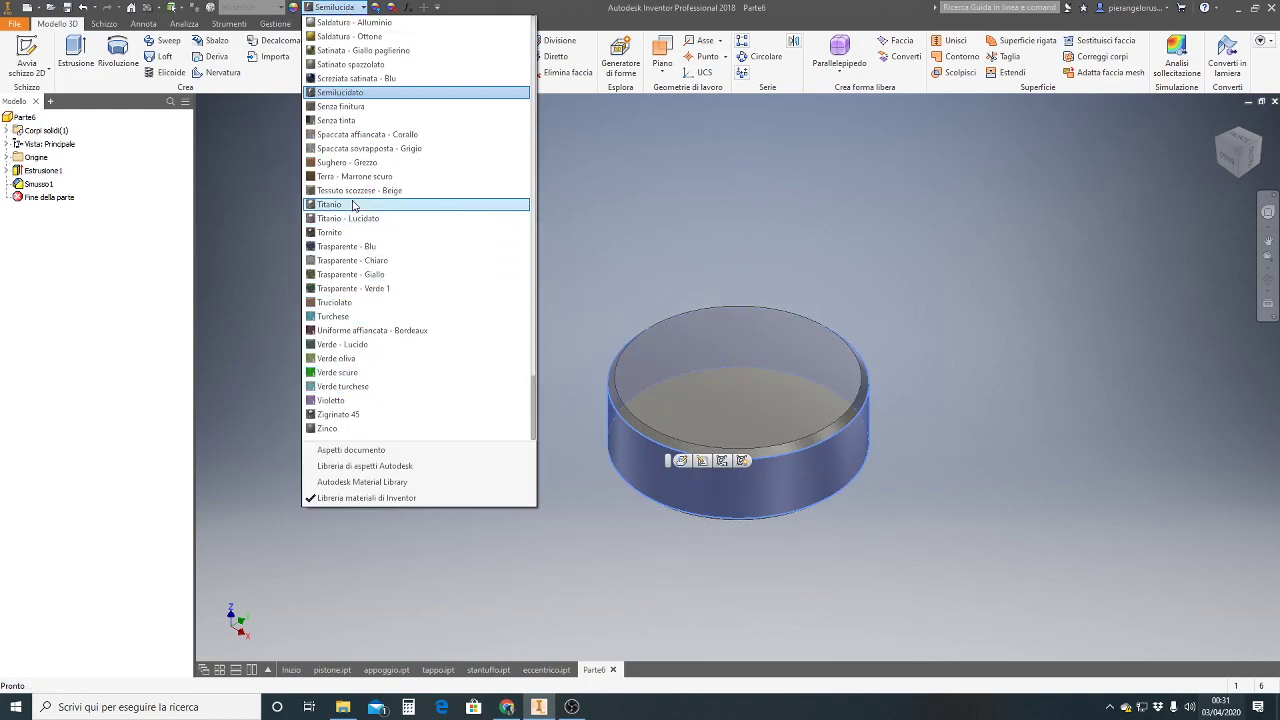
left_click(330, 233)
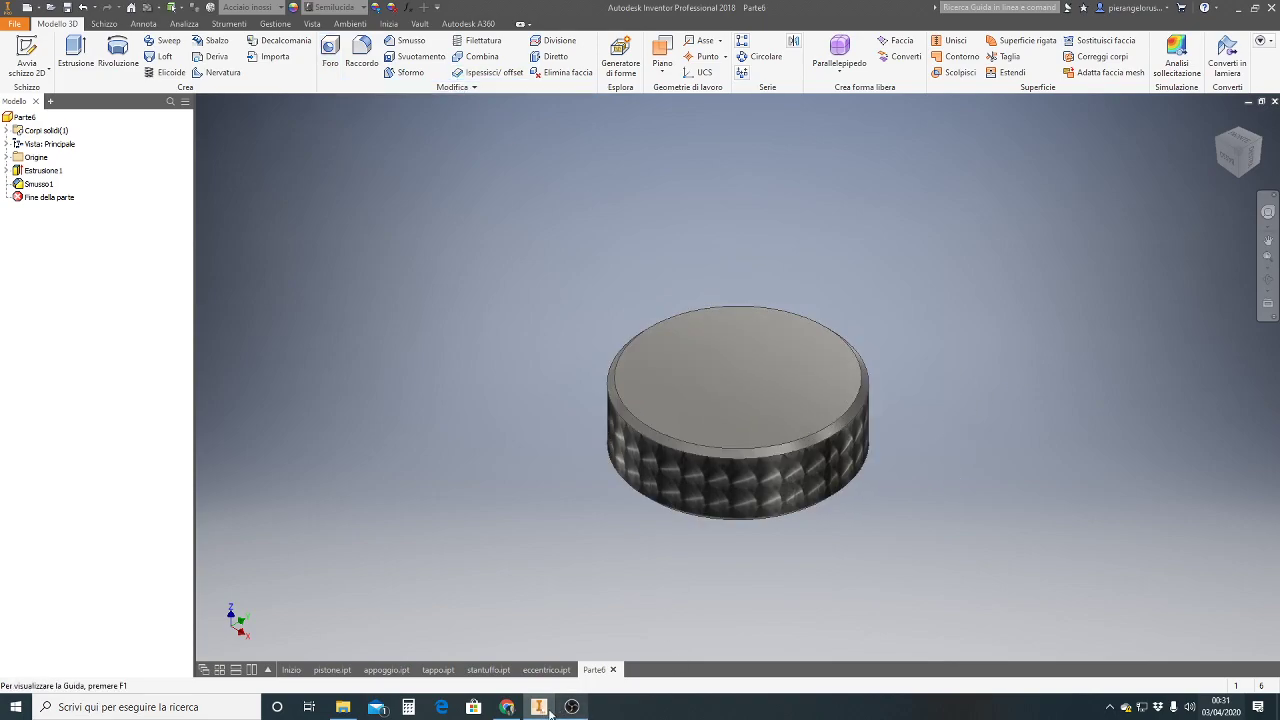
mouse_move(539, 707)
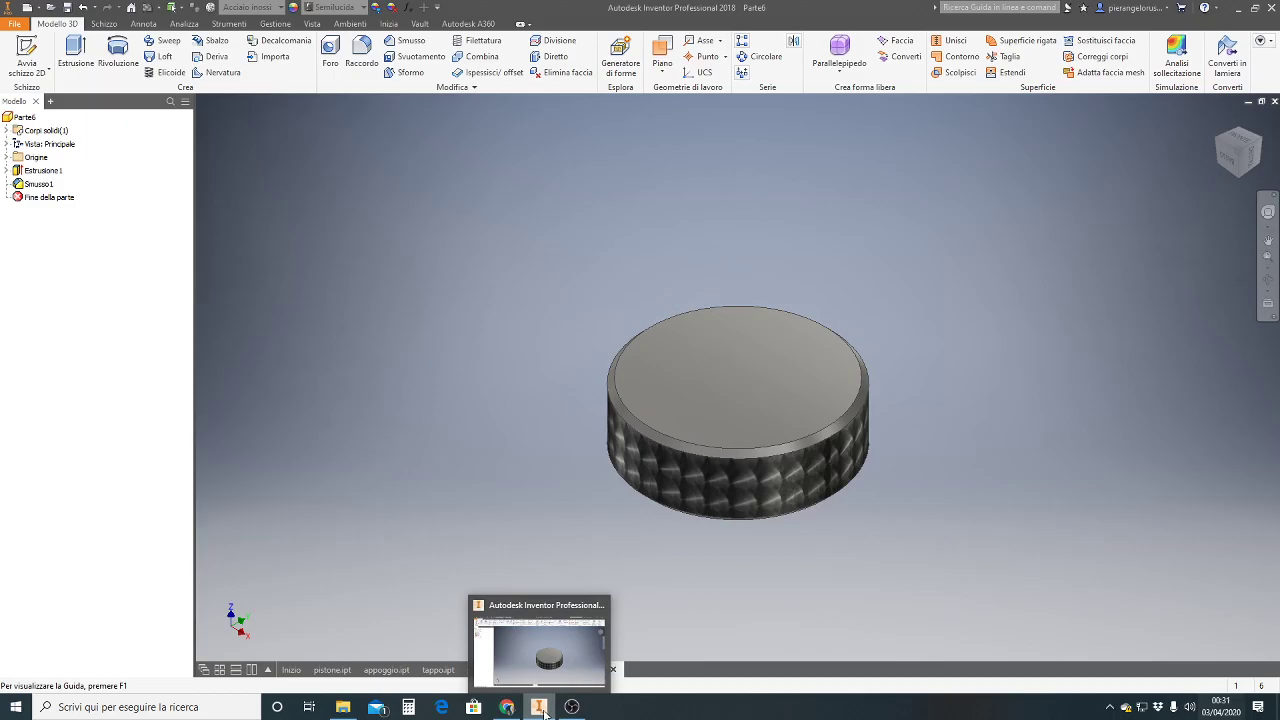
left_click(507, 707)
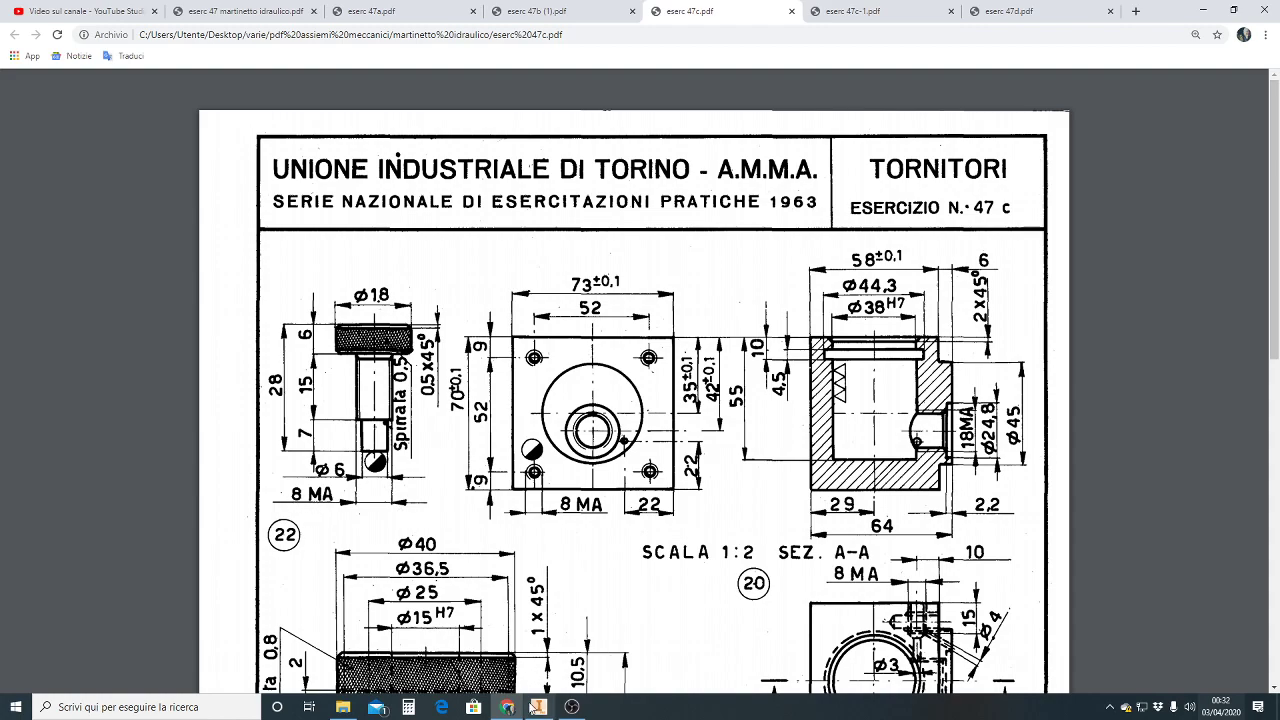
left_click(539, 707)
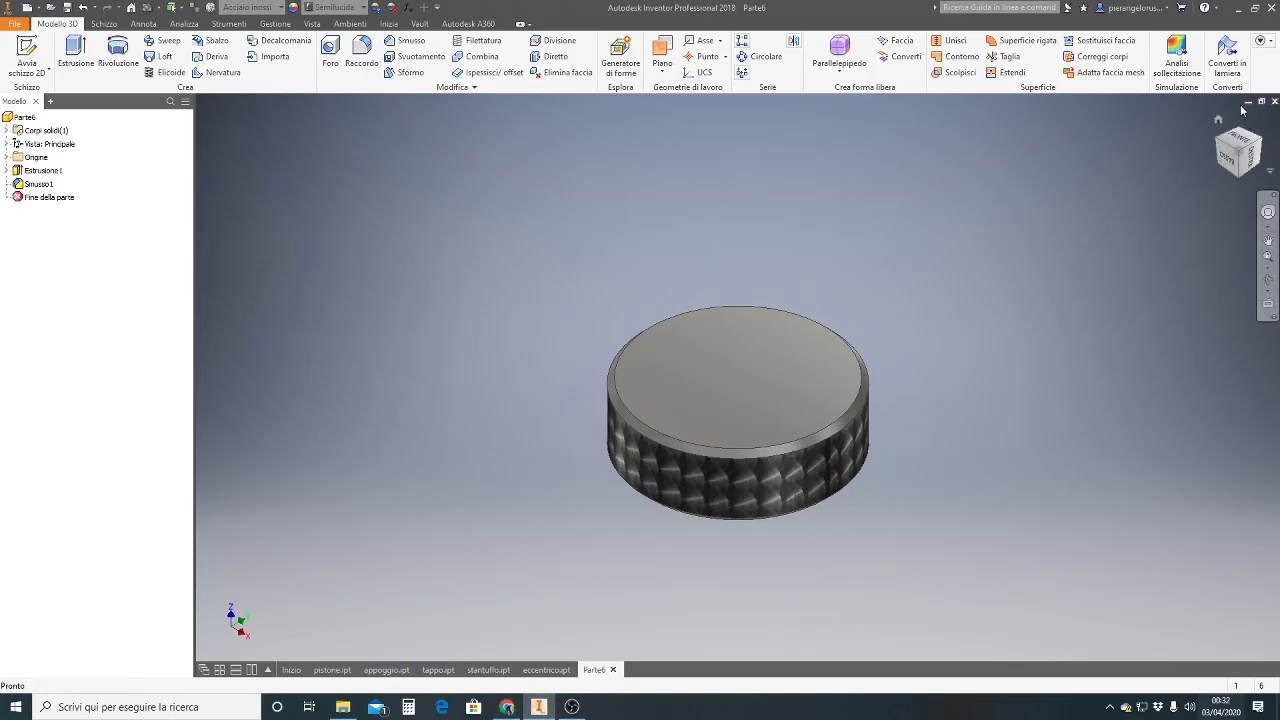
- Sketch an 8 mm circle centred on the origin on the disc's bottom face
left_click(1241, 181)
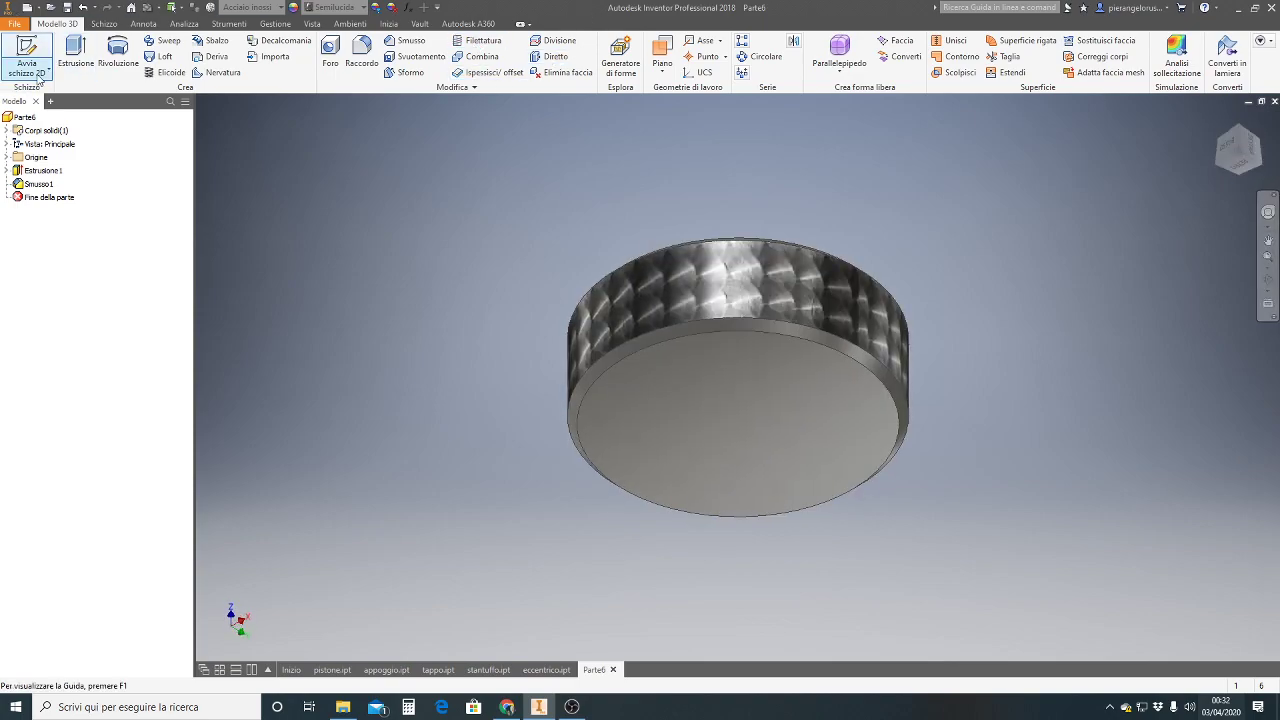
left_click(27, 56)
left_click(698, 413)
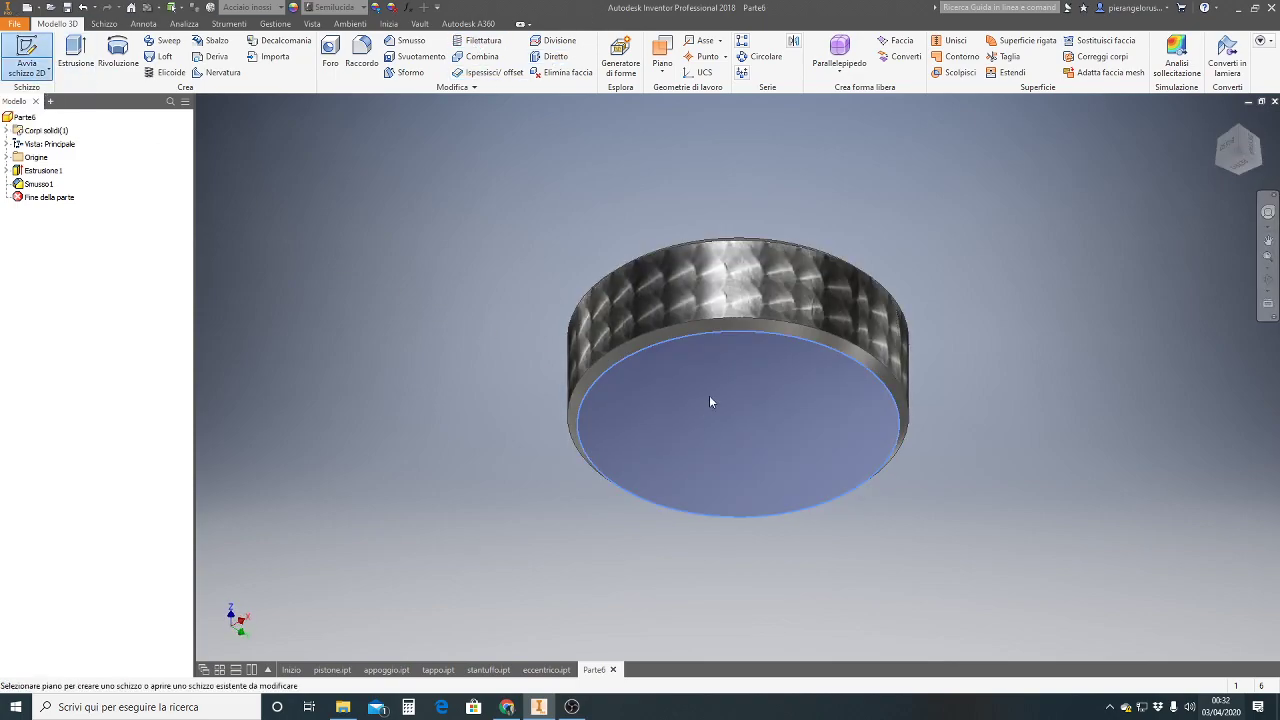
left_click(112, 48)
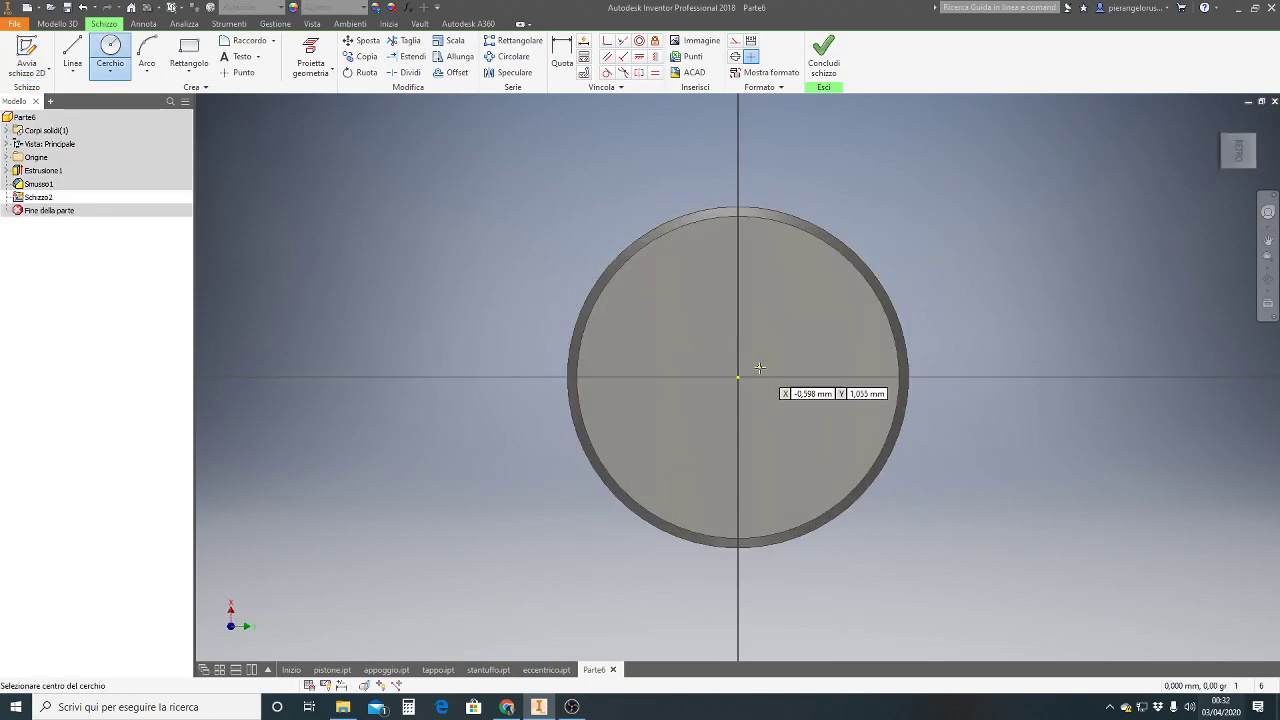
left_click(738, 378)
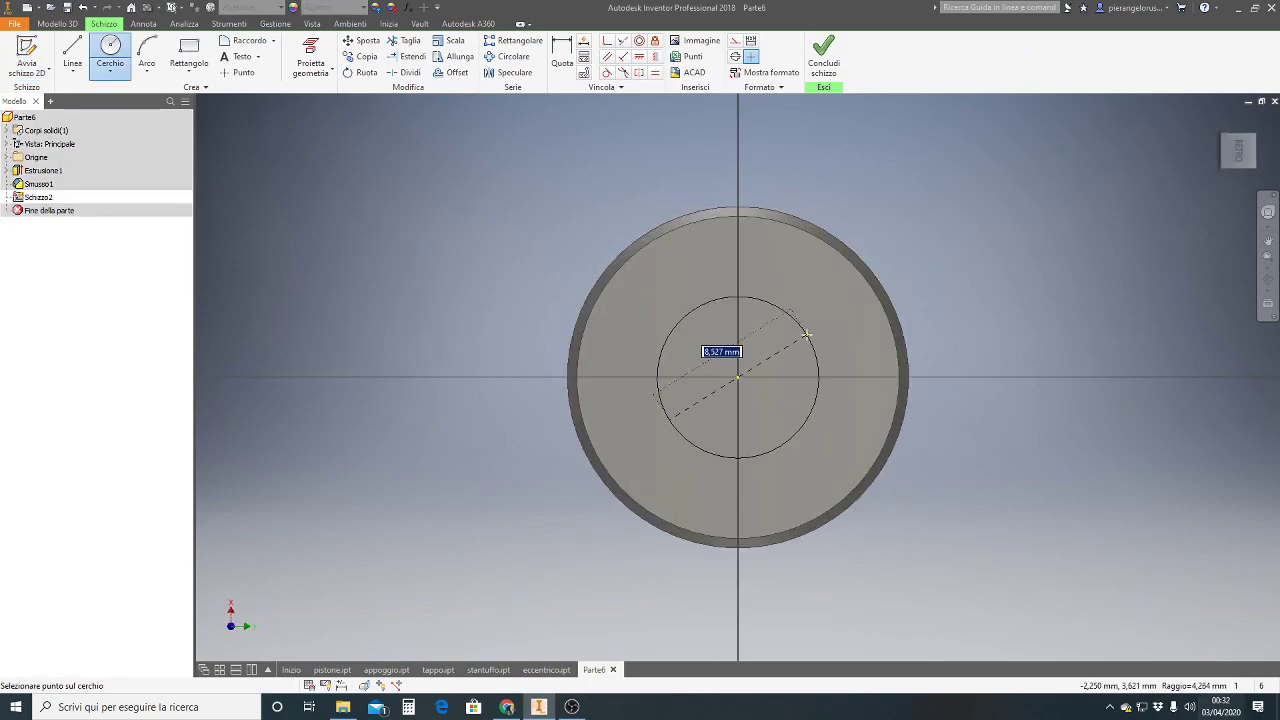
type("8")
key("Return")
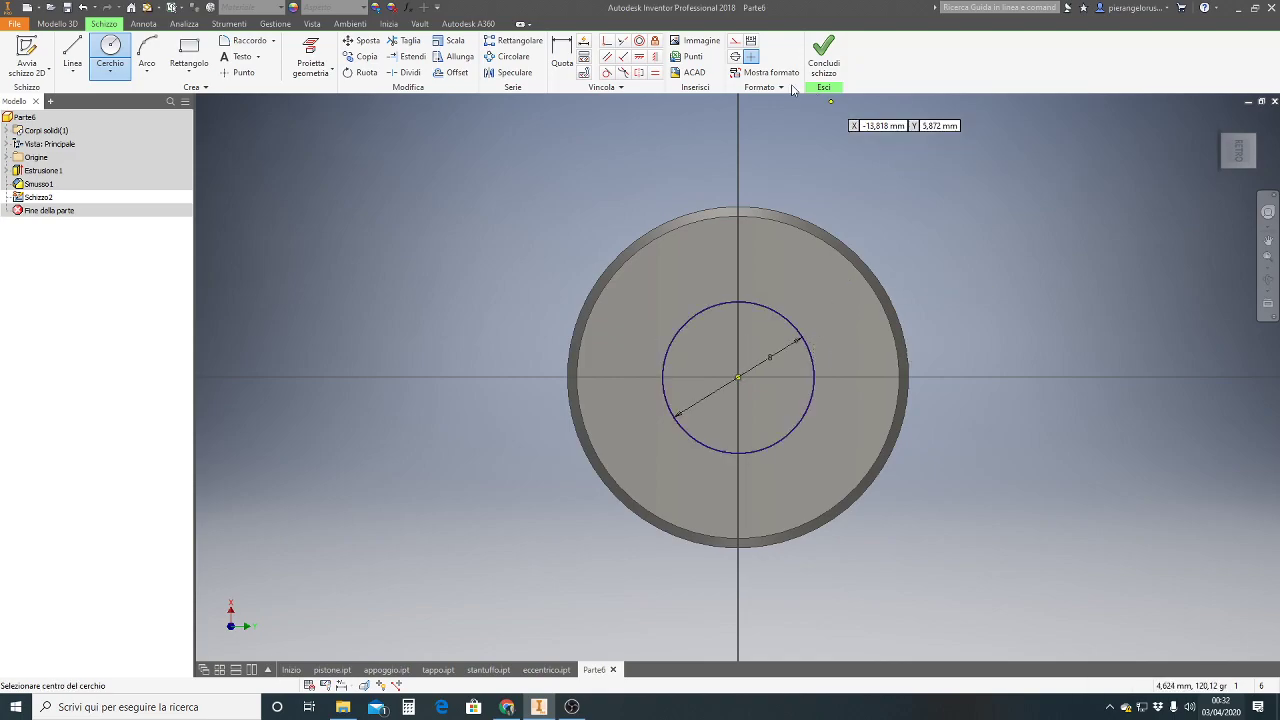
left_click(823, 50)
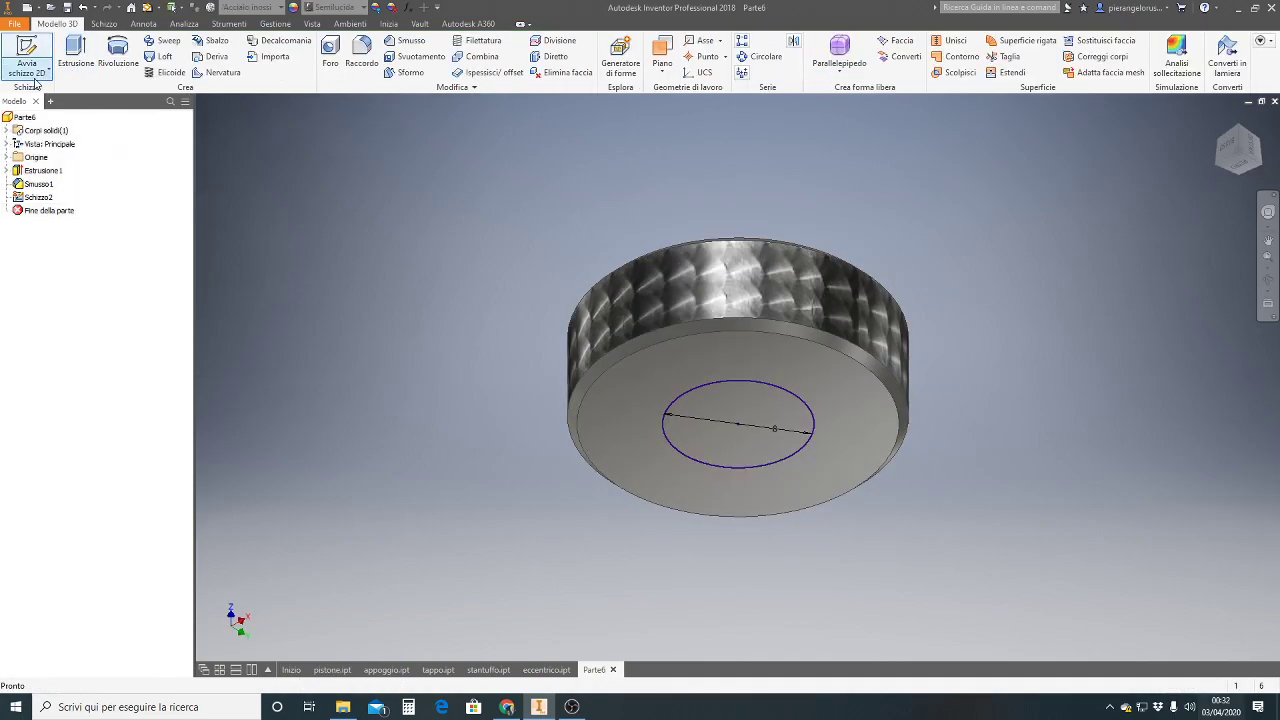
- Extrude the 8 mm circle 15 mm into the shank
left_click(75, 50)
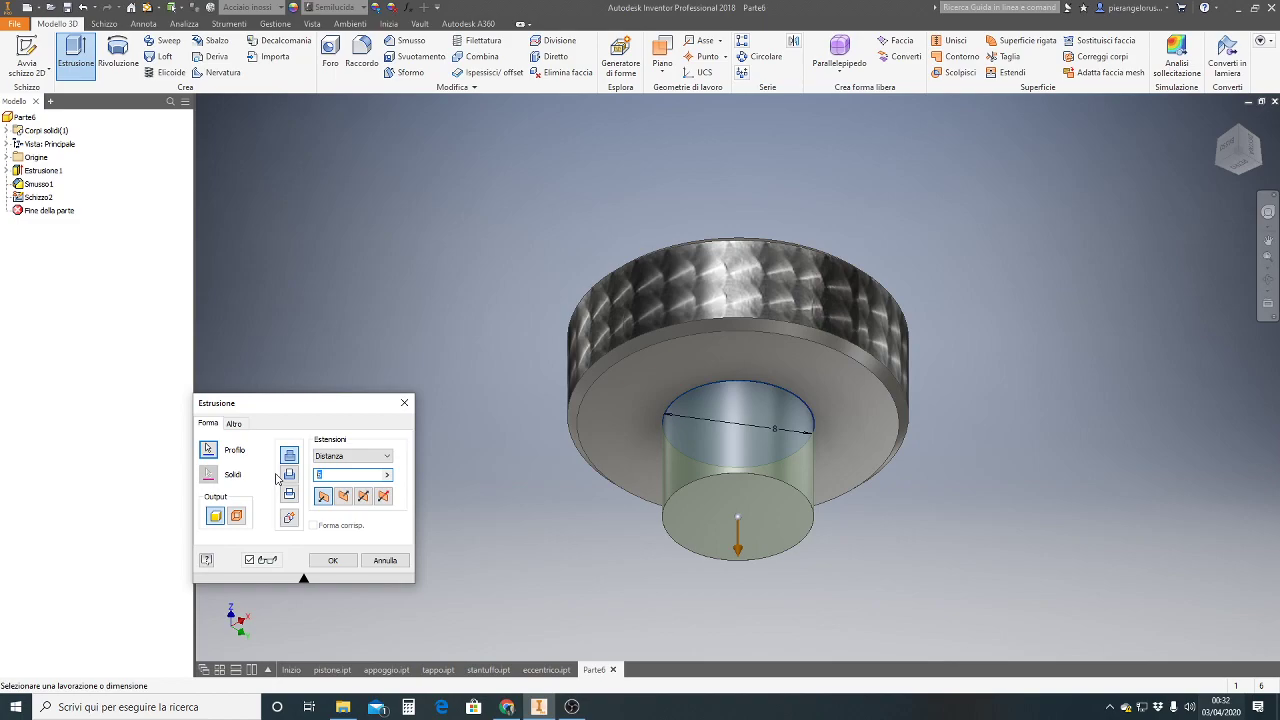
key("Return")
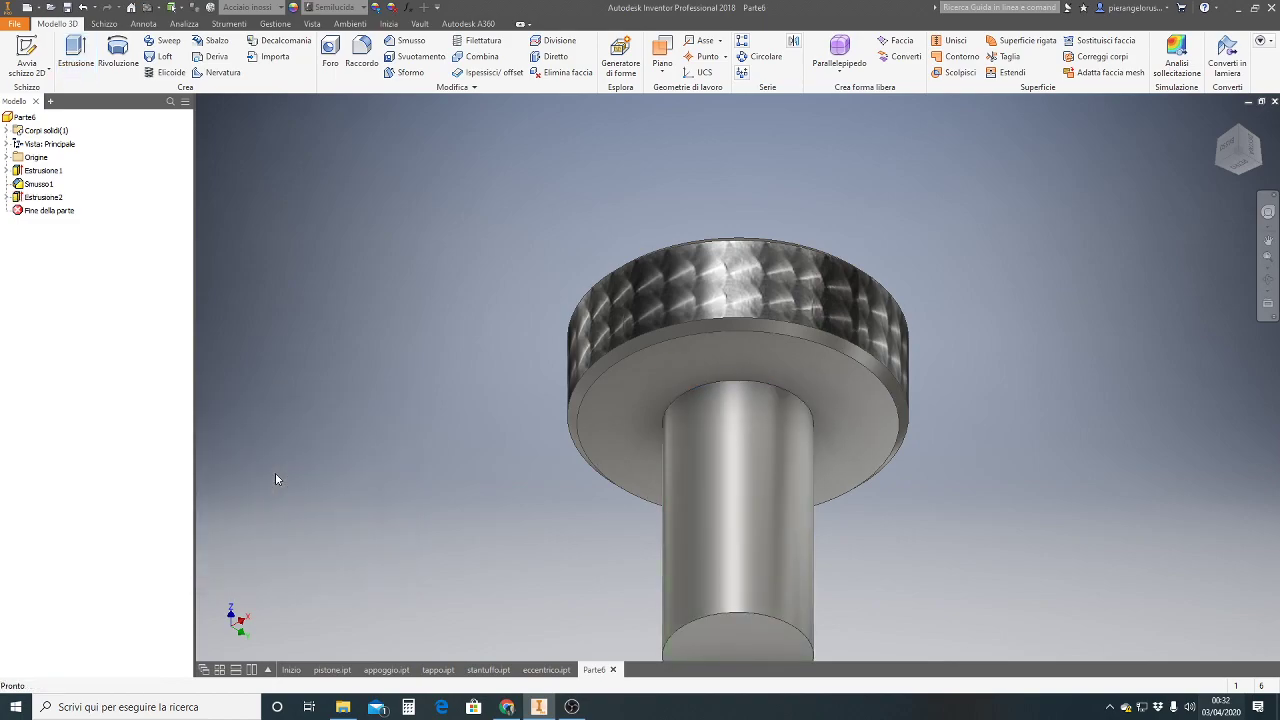
middle_click_drag(454, 413, 334, 268)
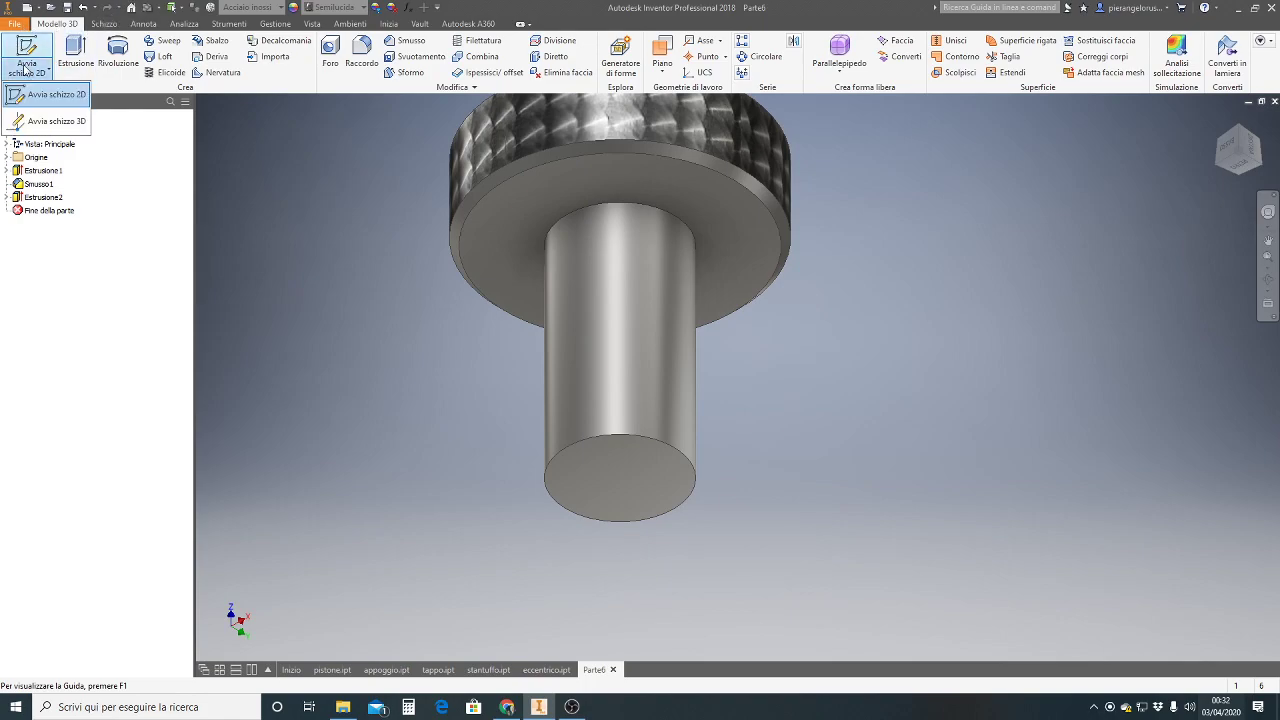
- Sketch a 6 mm circle centred on the origin on the shank's end face
left_click(26, 50)
left_click(607, 503)
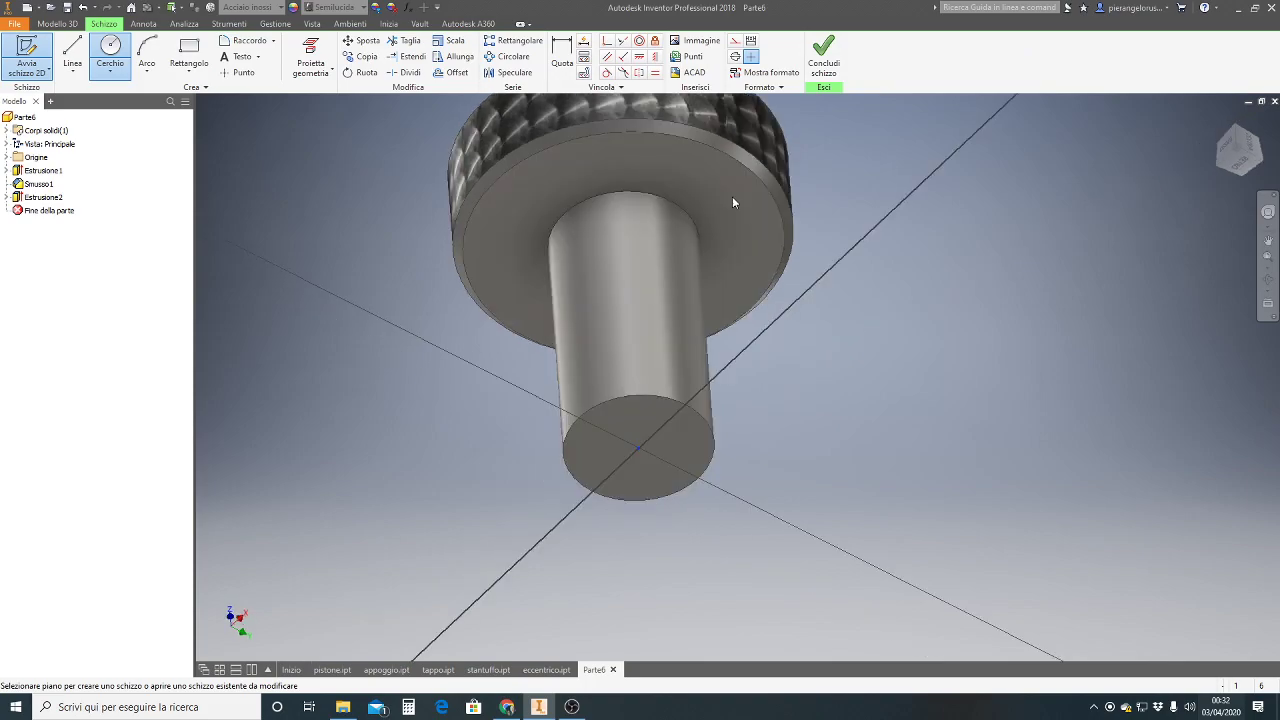
left_click(110, 48)
left_click(110, 48)
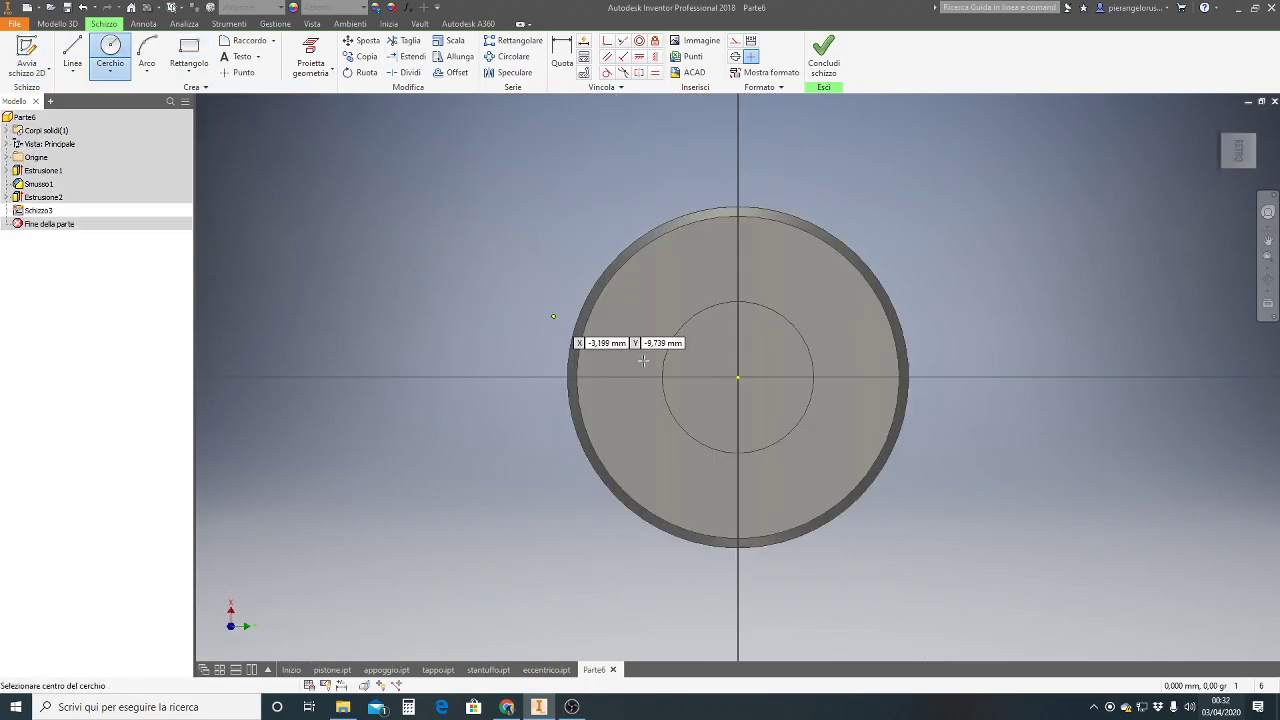
left_click(738, 377)
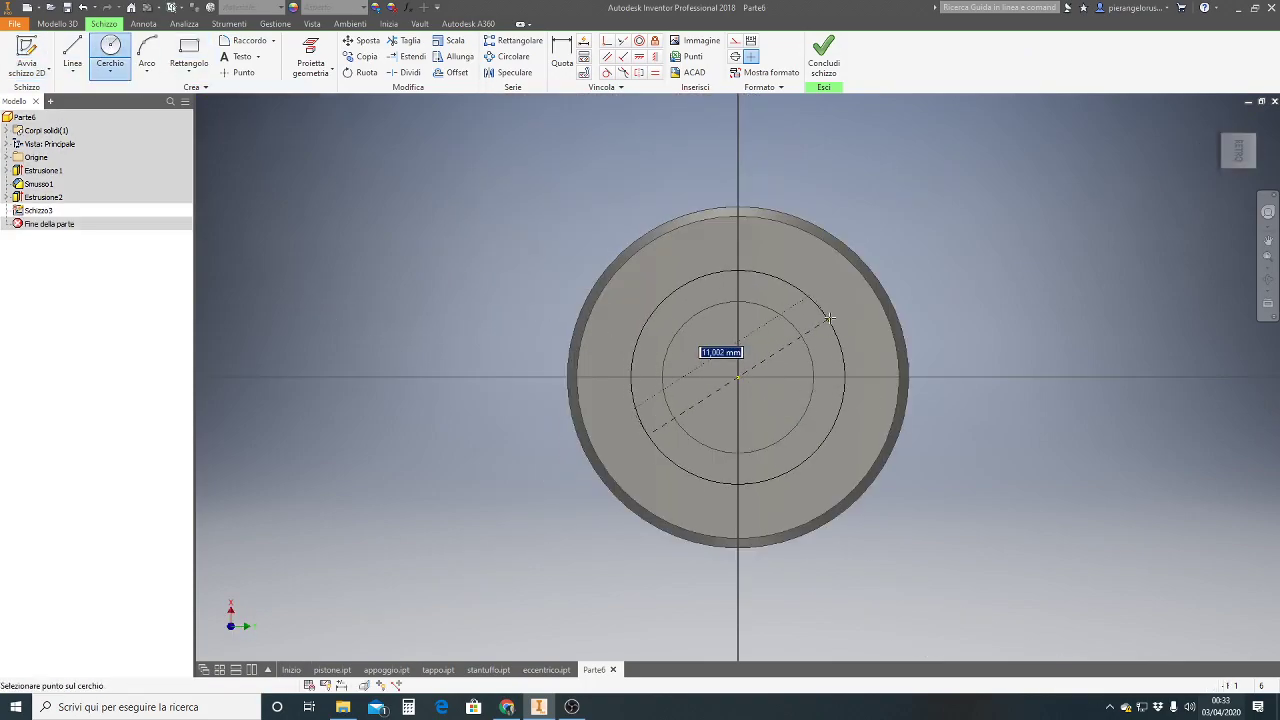
type("6")
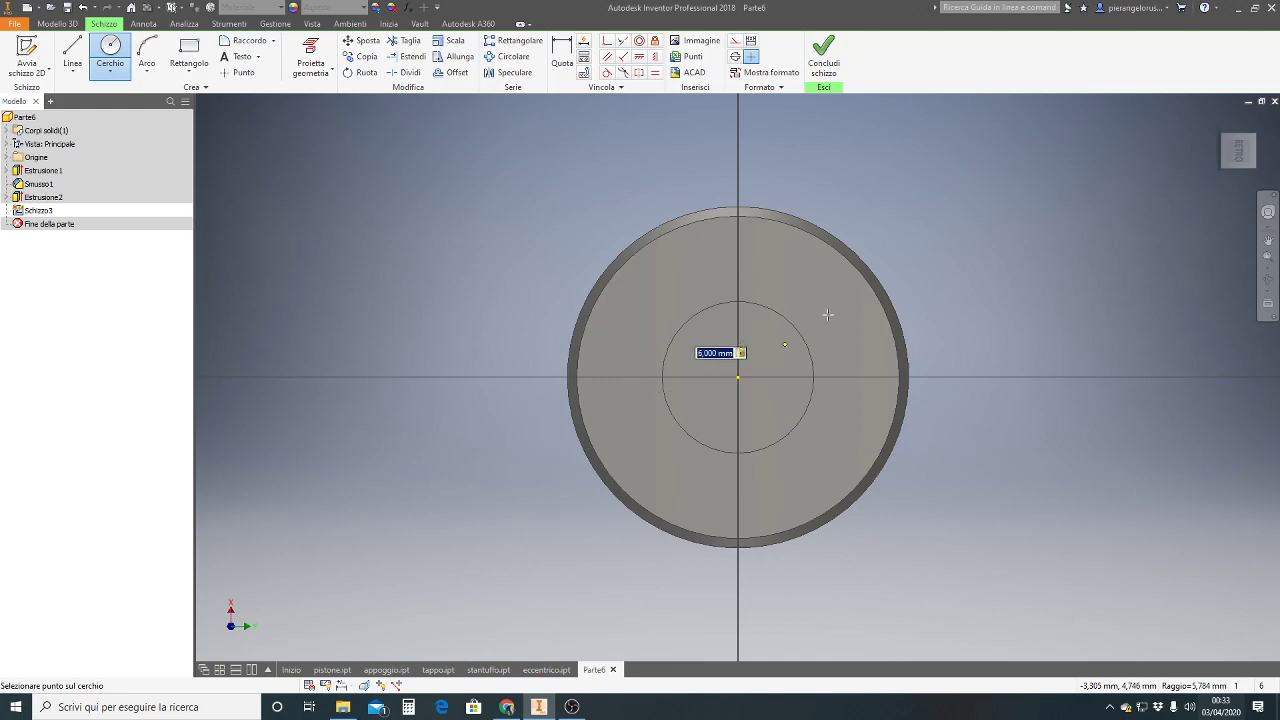
key("Return")
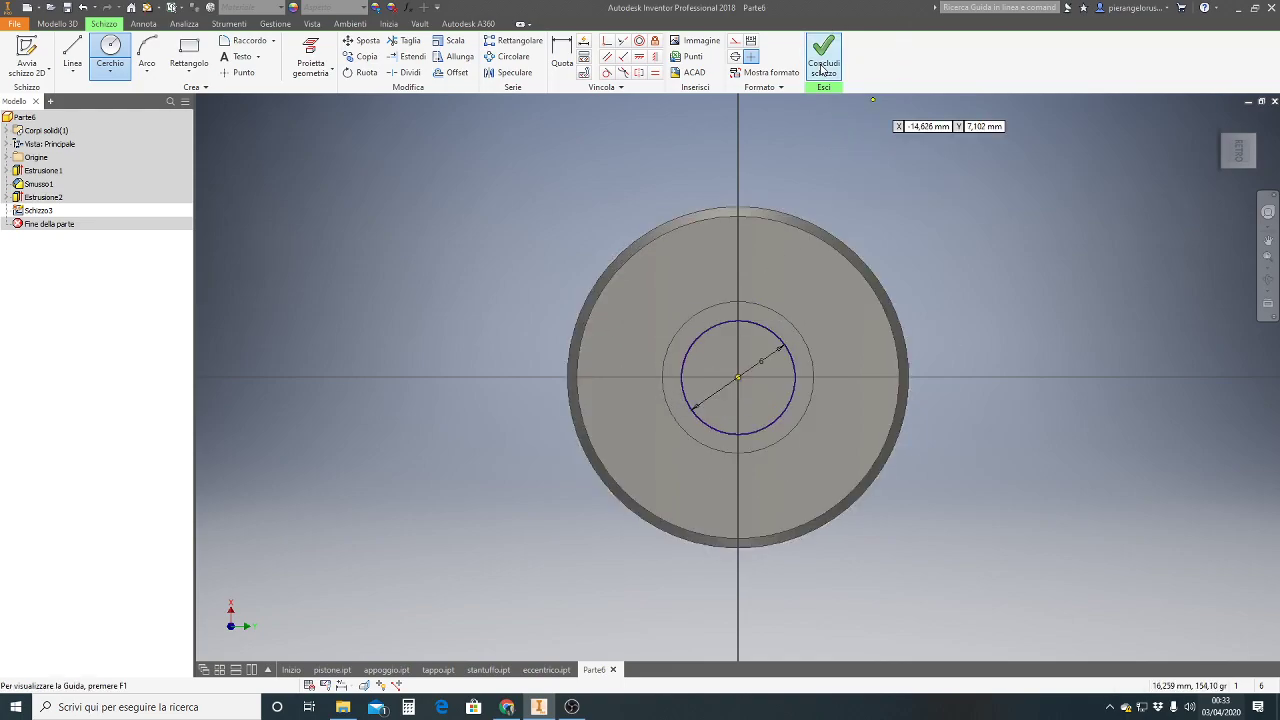
left_click(824, 55)
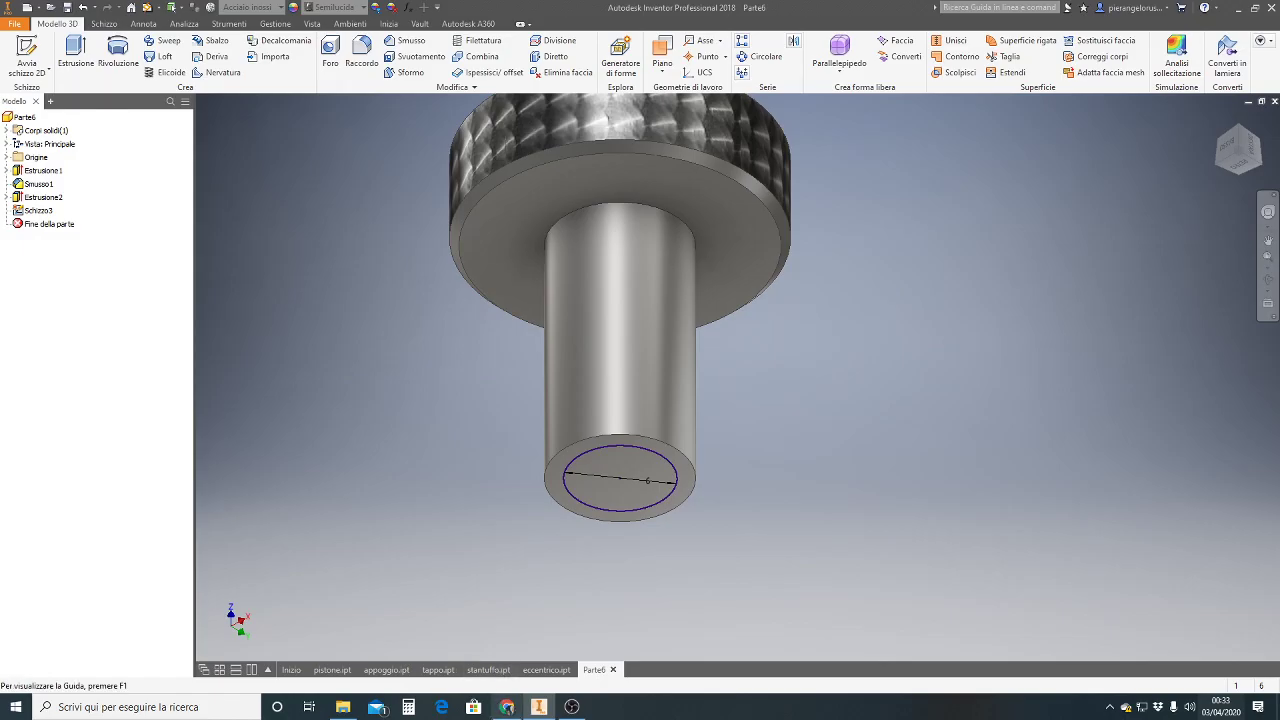
- After checking the reference drawing, extrude the 6 mm circle 7 mm into the pin end
left_click(507, 707)
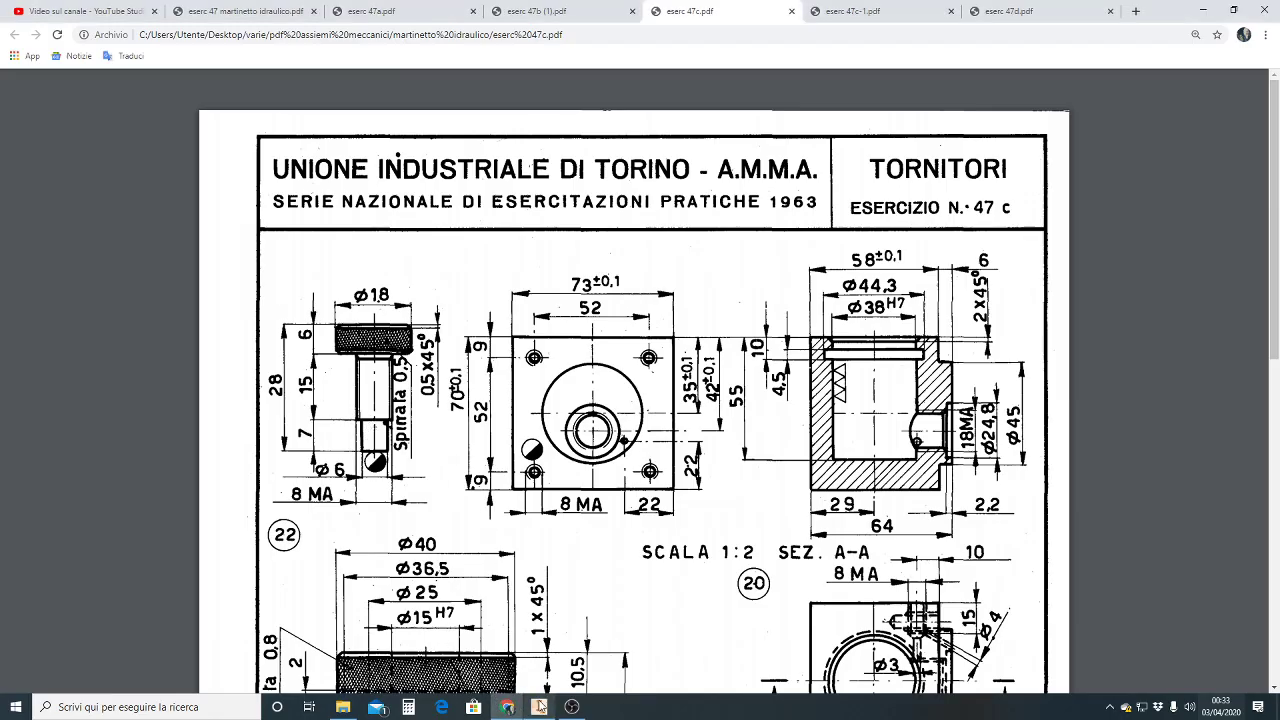
mouse_move(539, 707)
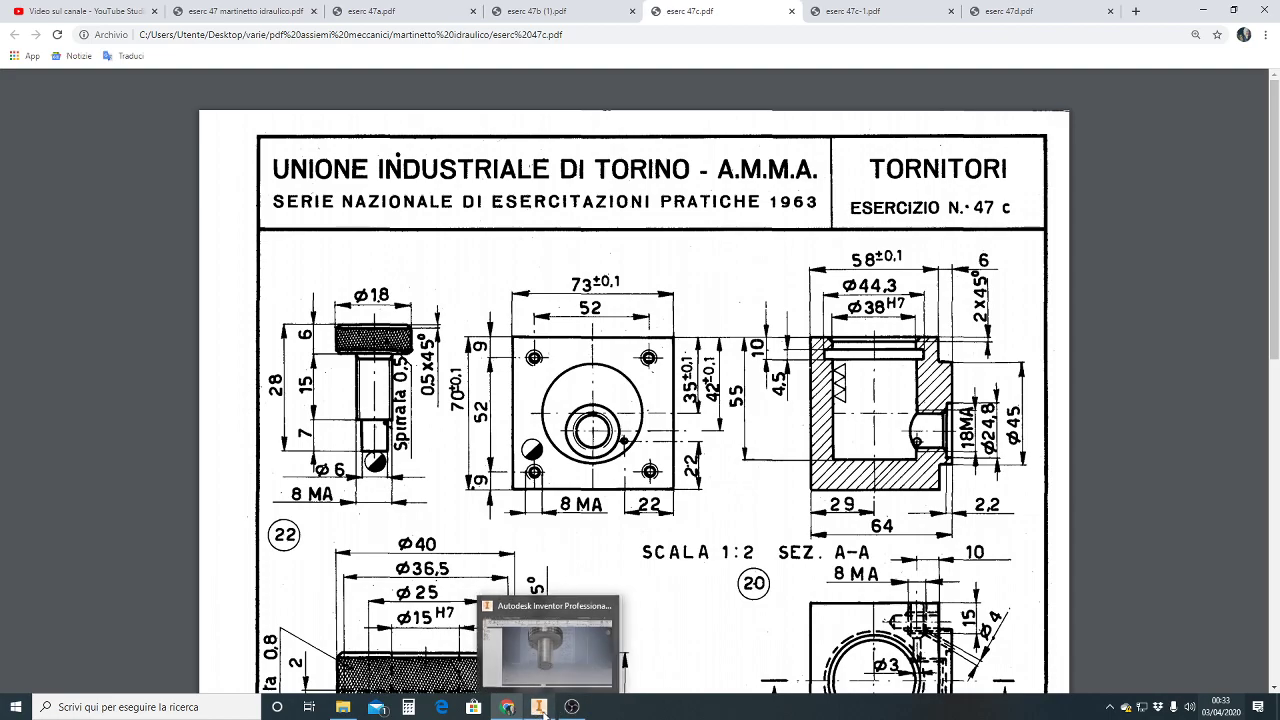
left_click(580, 669)
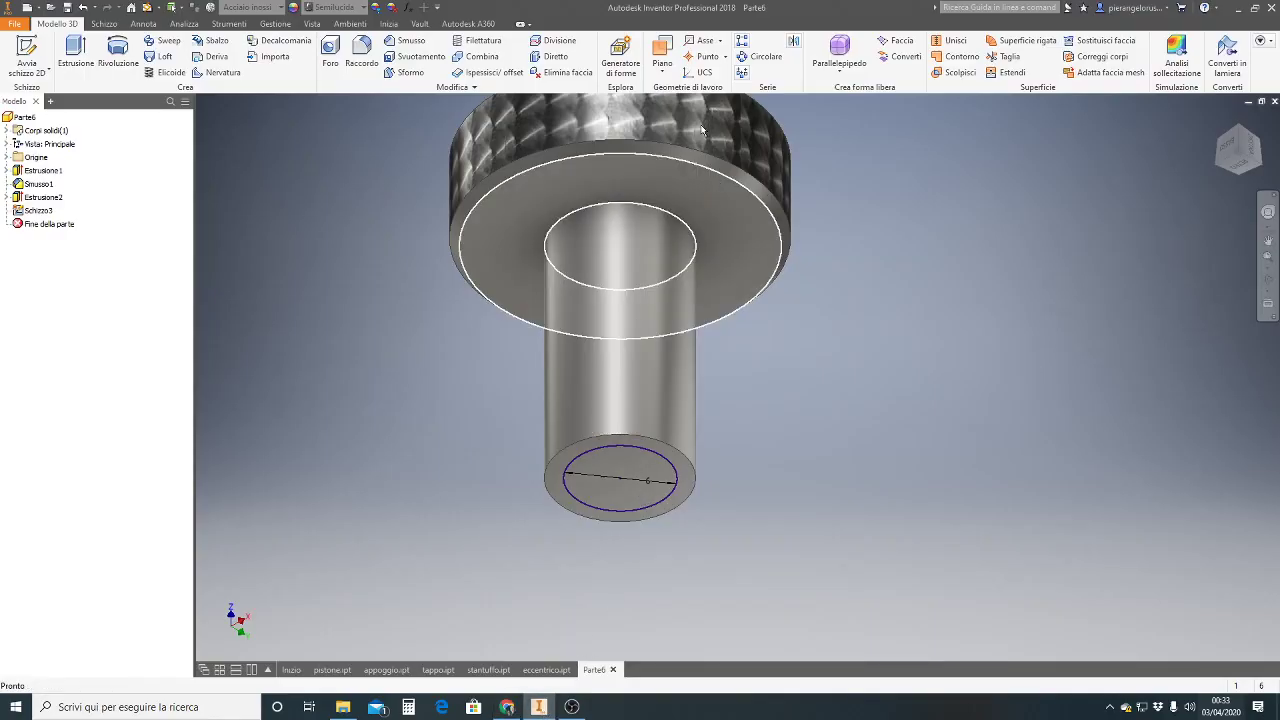
left_click(83, 57)
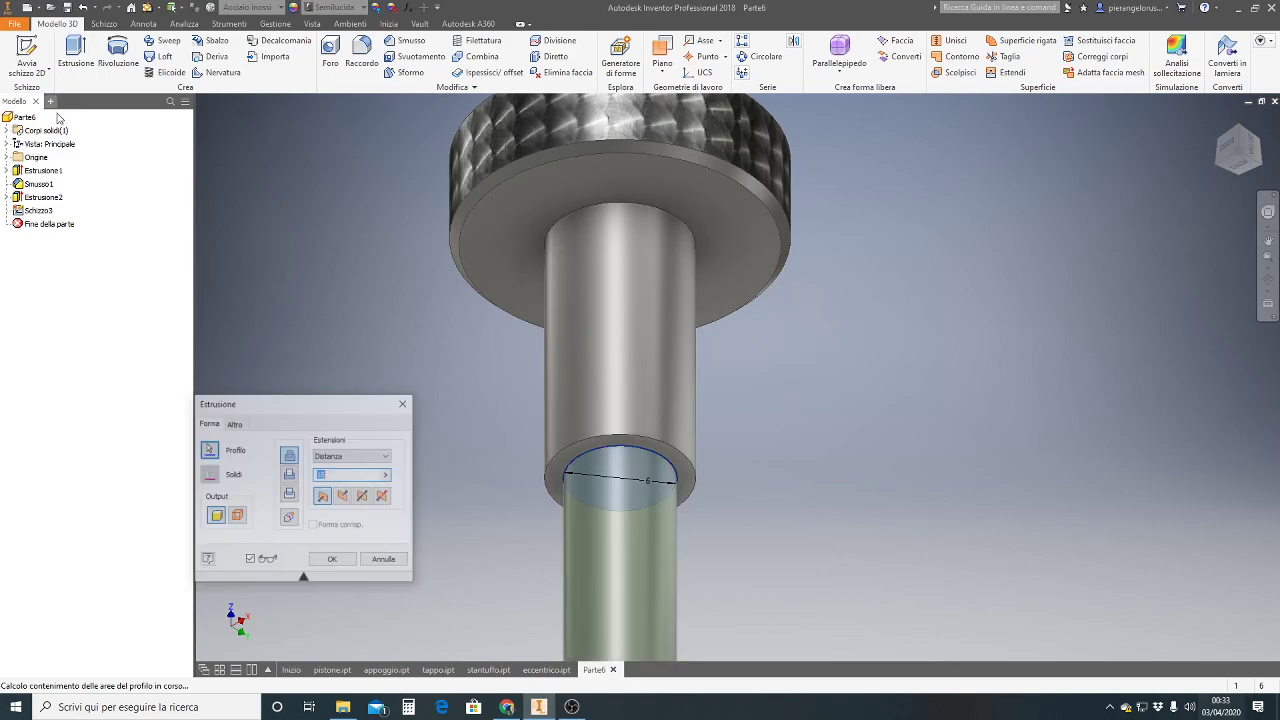
type("15")
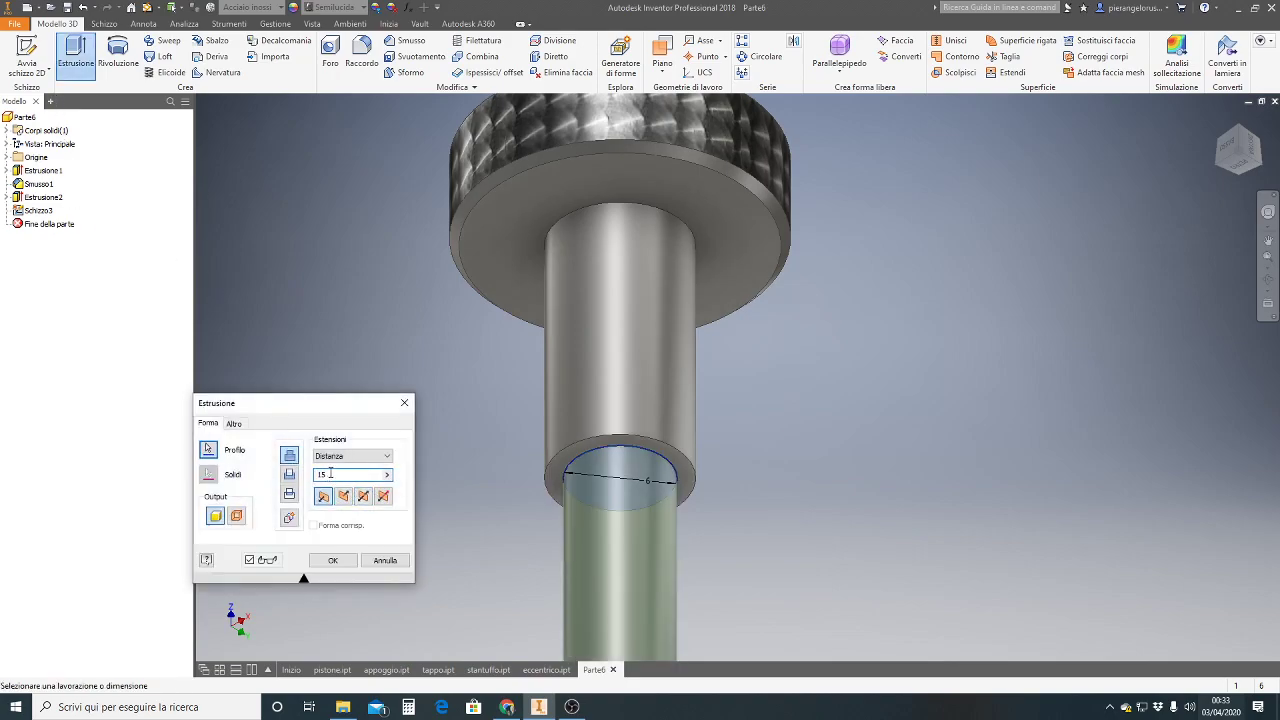
double_click(330, 474)
type("7")
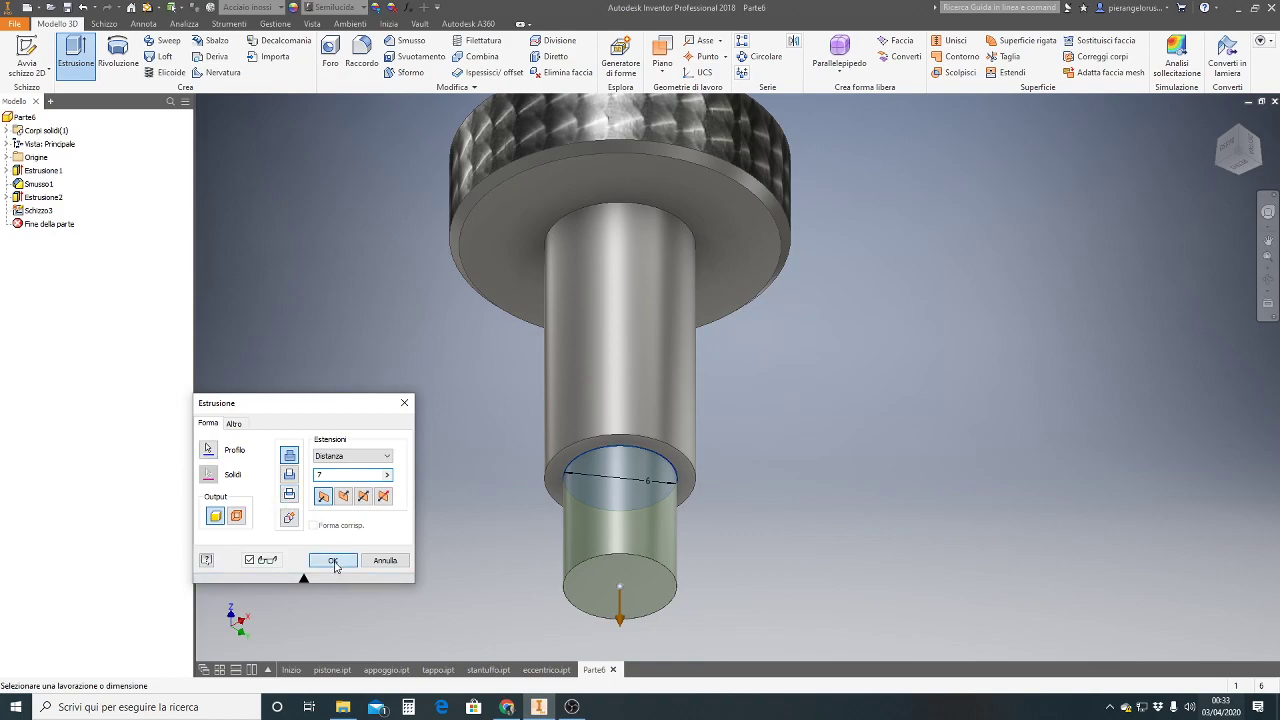
left_click(333, 562)
- Review the eserc 47c.pdf cap screw drawing in Chrome, then return to Parte6 in Inventor
left_click(507, 707)
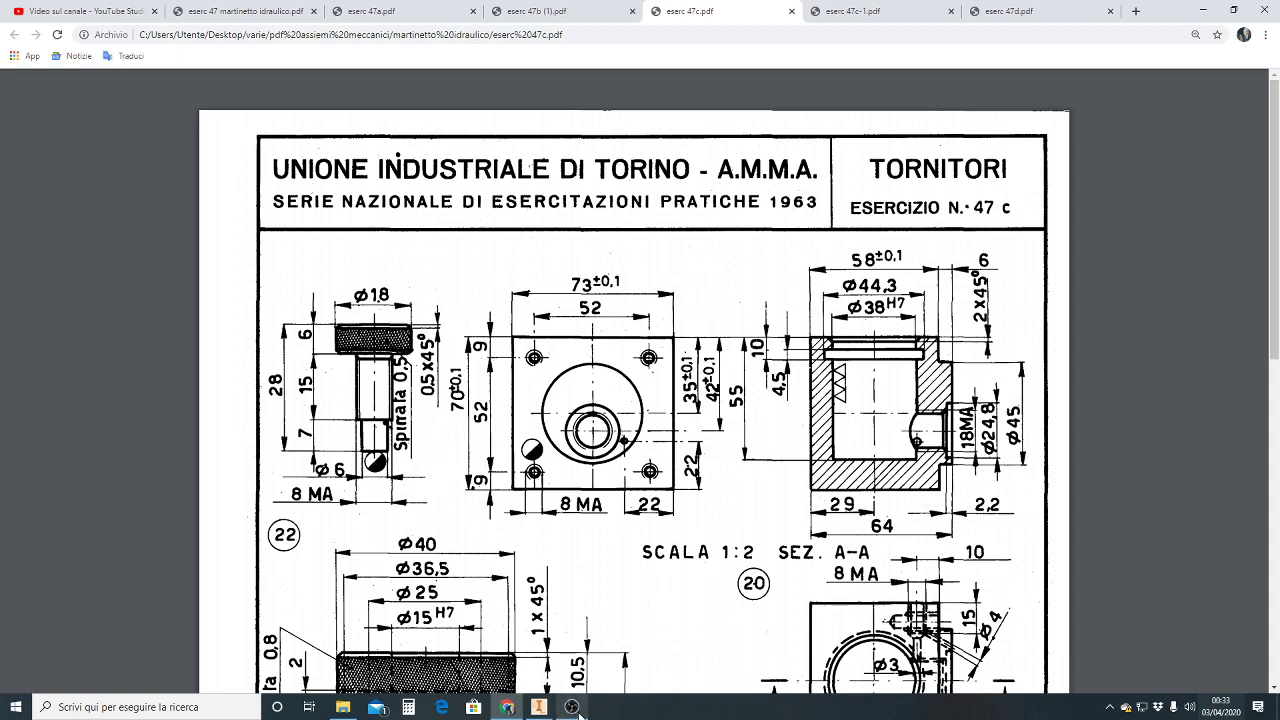
mouse_move(571, 707)
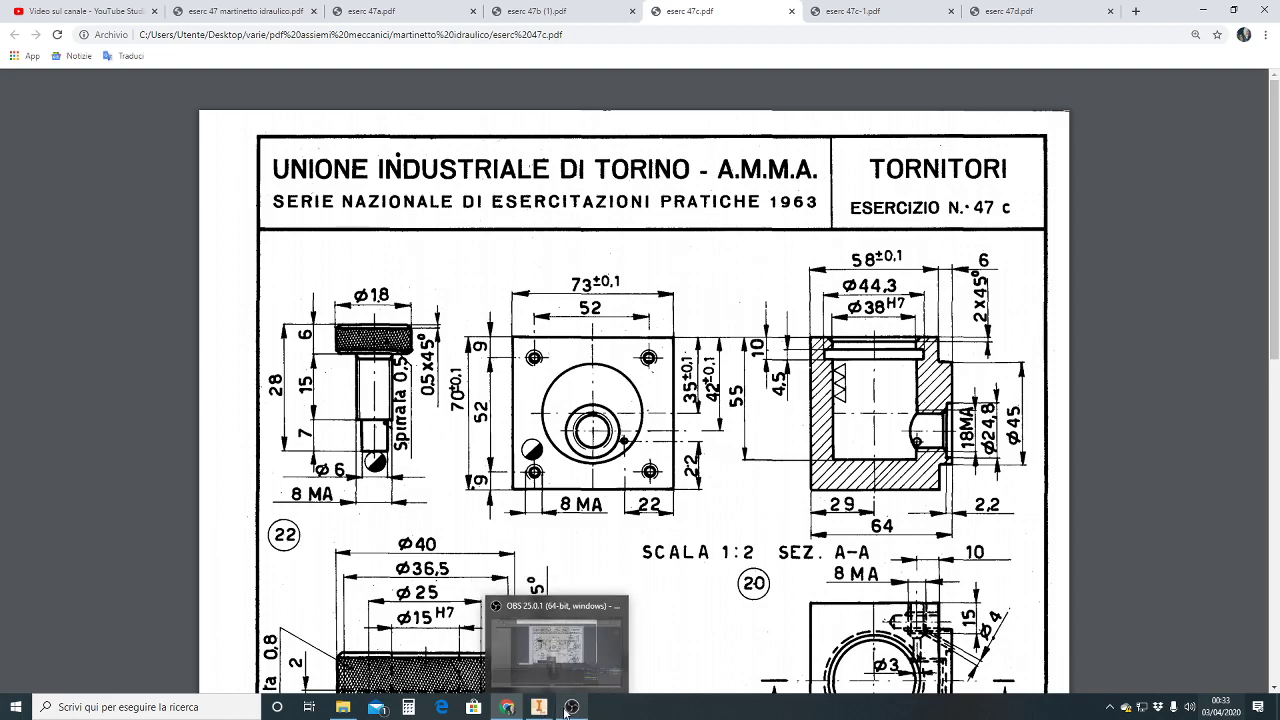
left_click(539, 707)
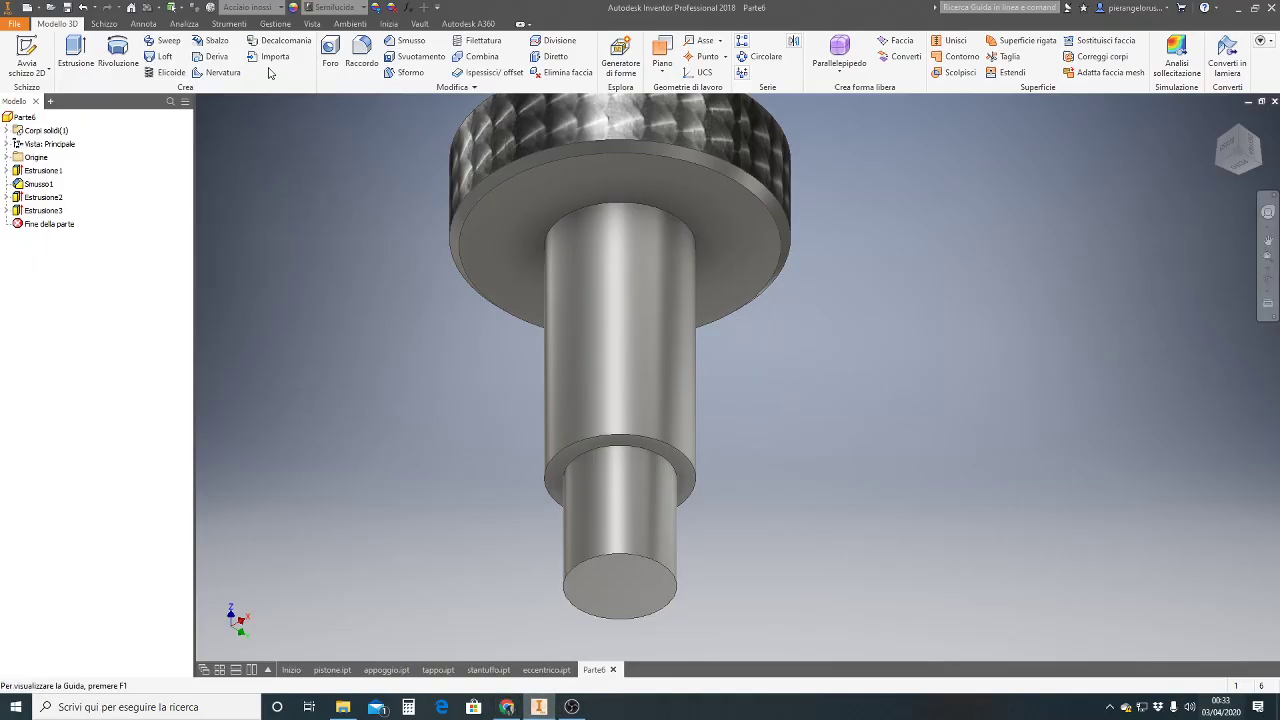
- Thread the shank face with a custom 14 mm length and 0 mm offset
left_click(480, 41)
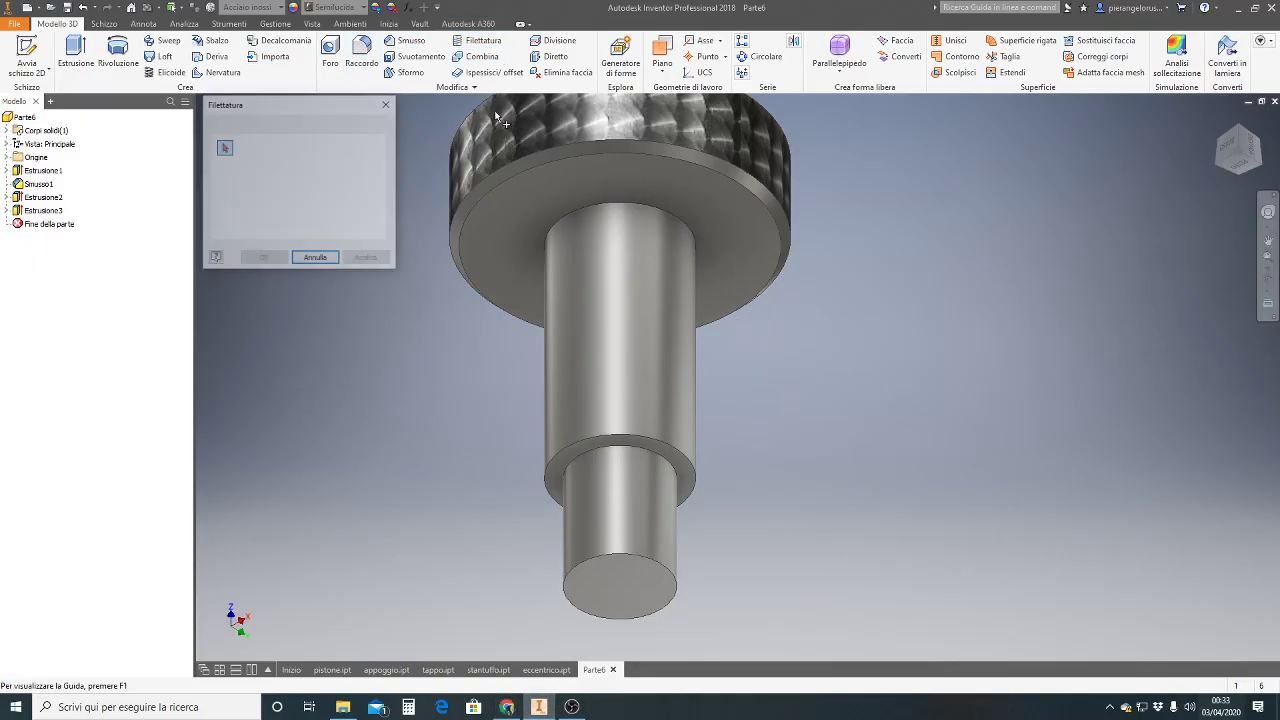
left_click(608, 364)
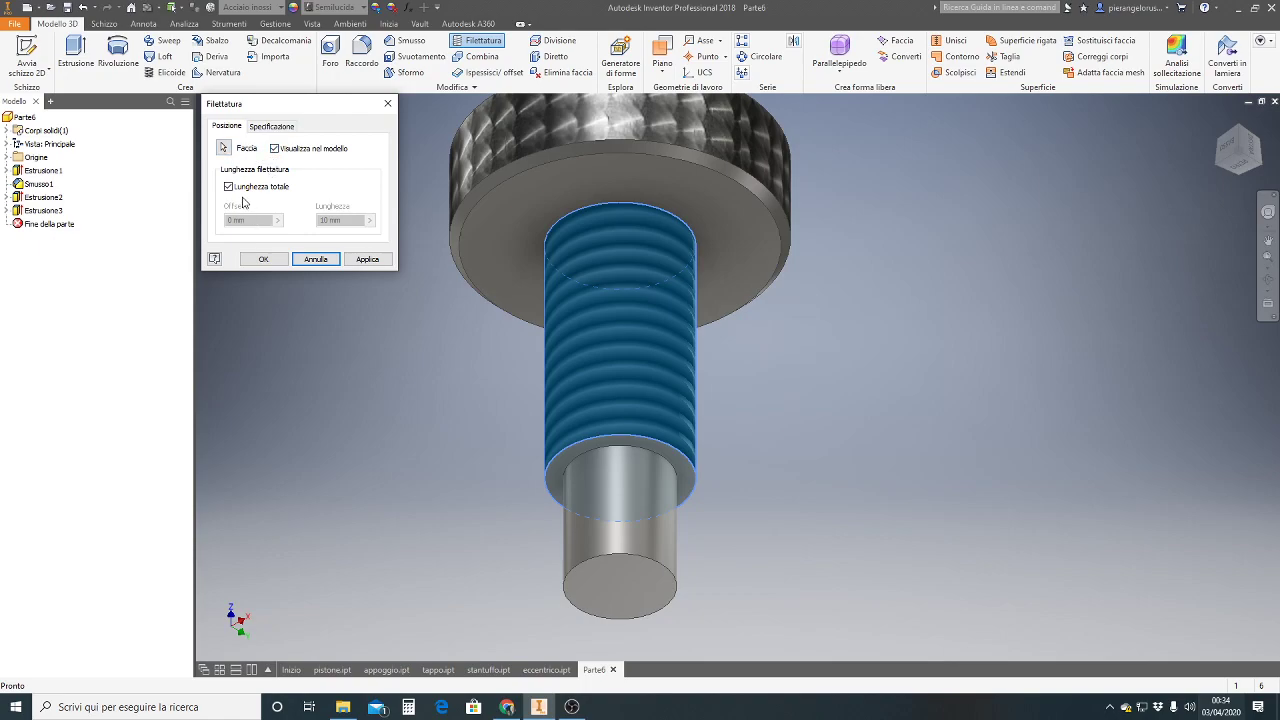
left_click(229, 187)
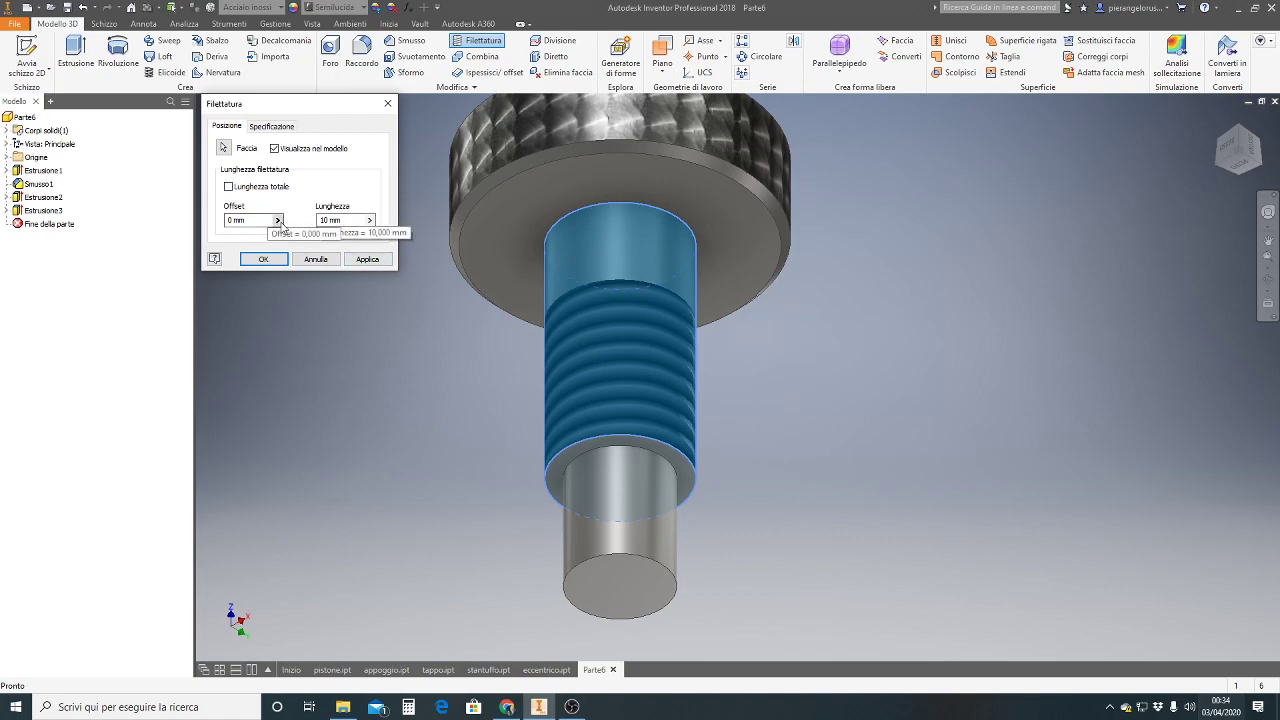
left_click(278, 220)
left_click(255, 220)
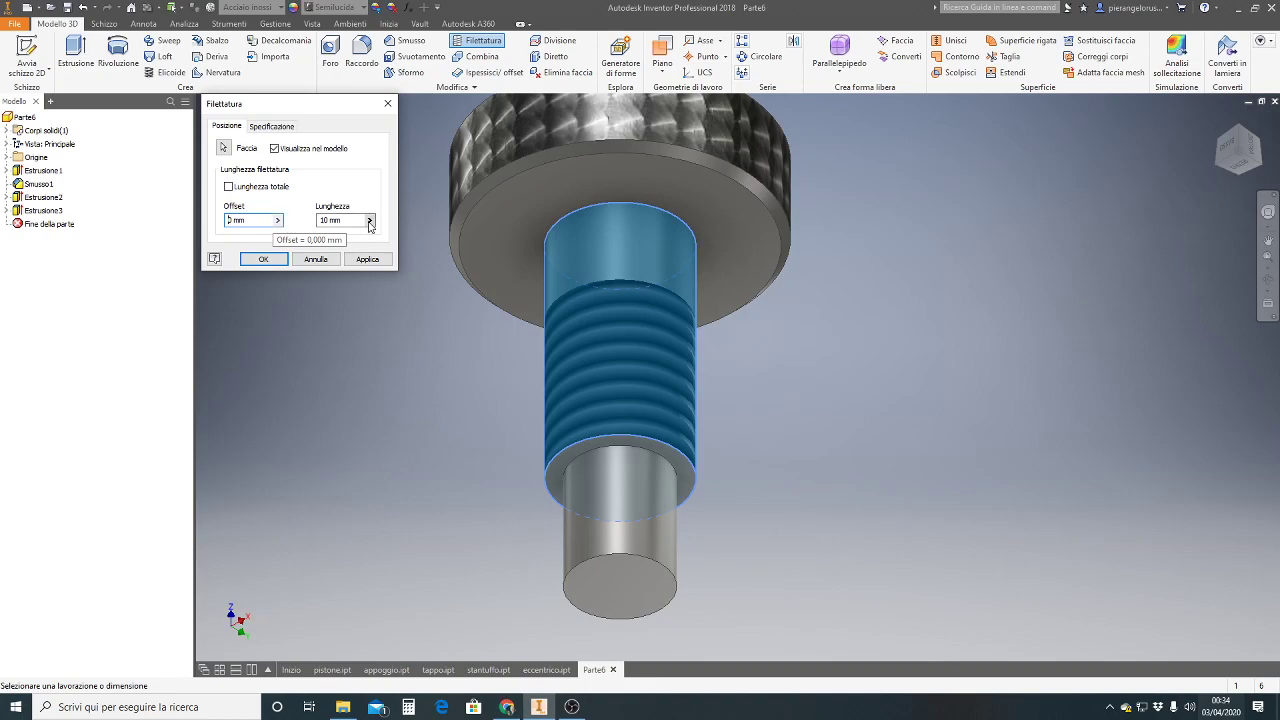
left_click(345, 220)
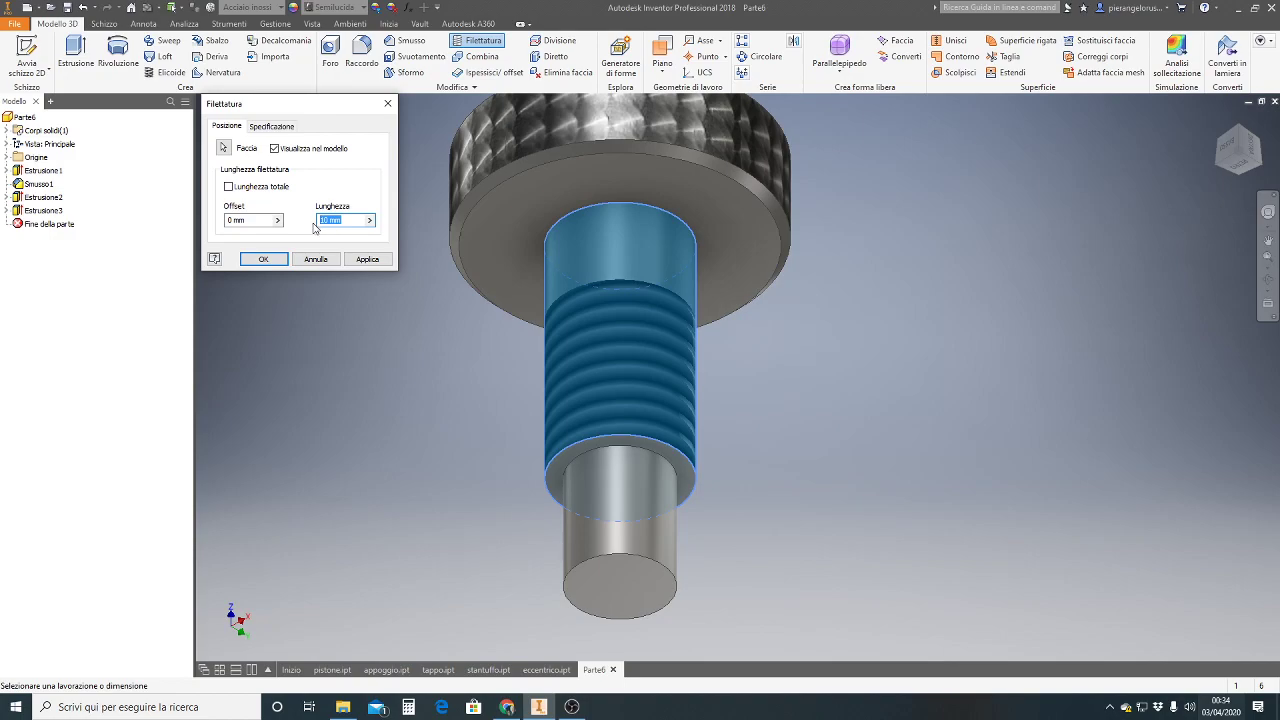
type("14")
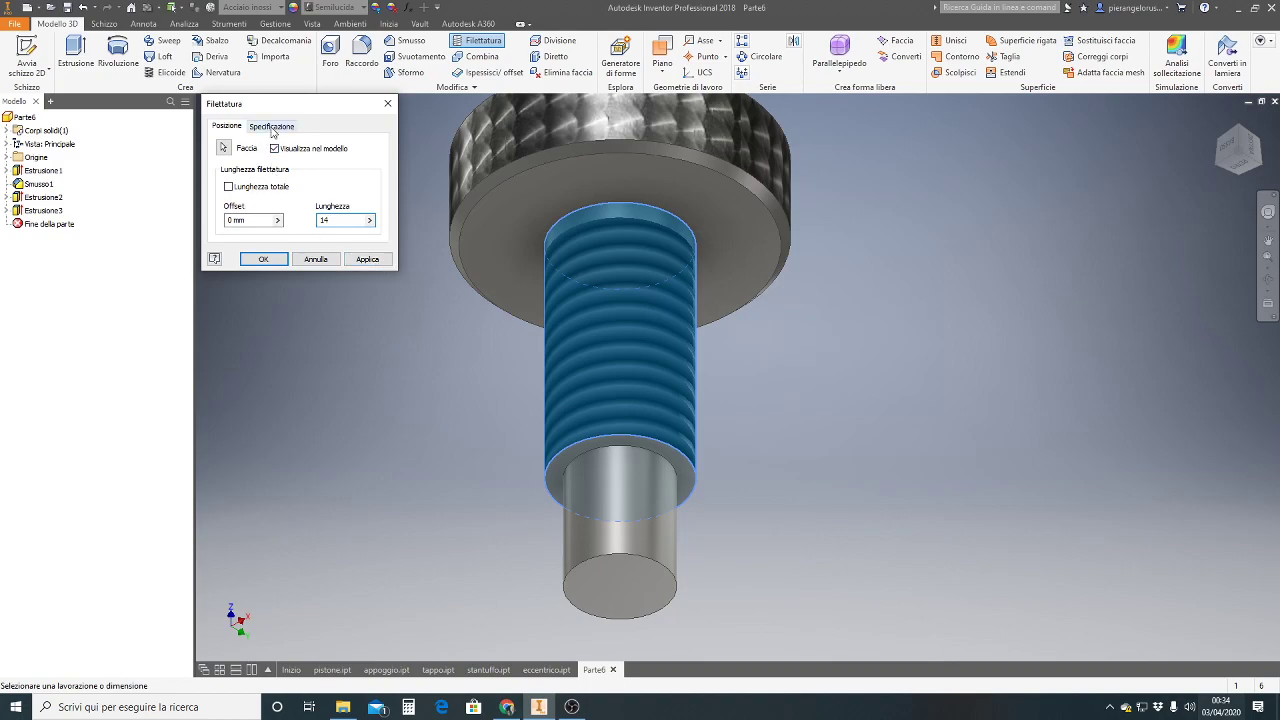
- Choose the ISO Metric profile M8x1.25 thread and apply it to the shank
left_click(272, 130)
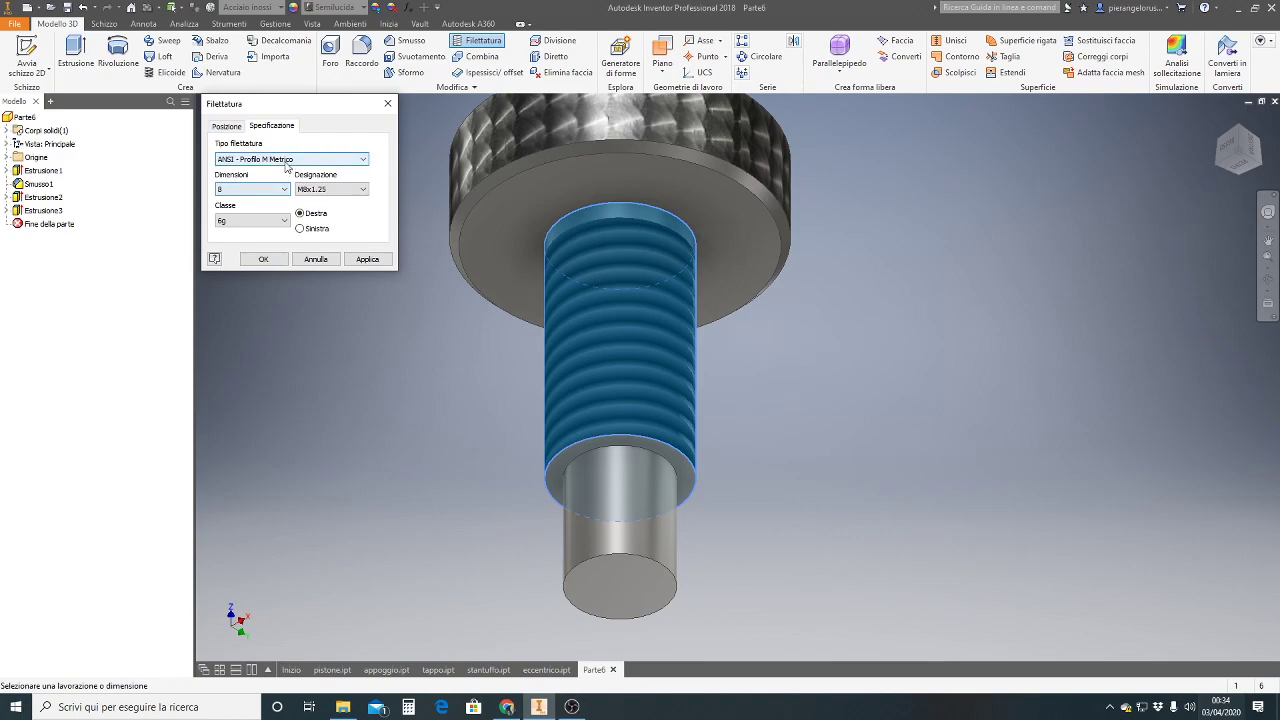
left_click(286, 164)
left_click(243, 189)
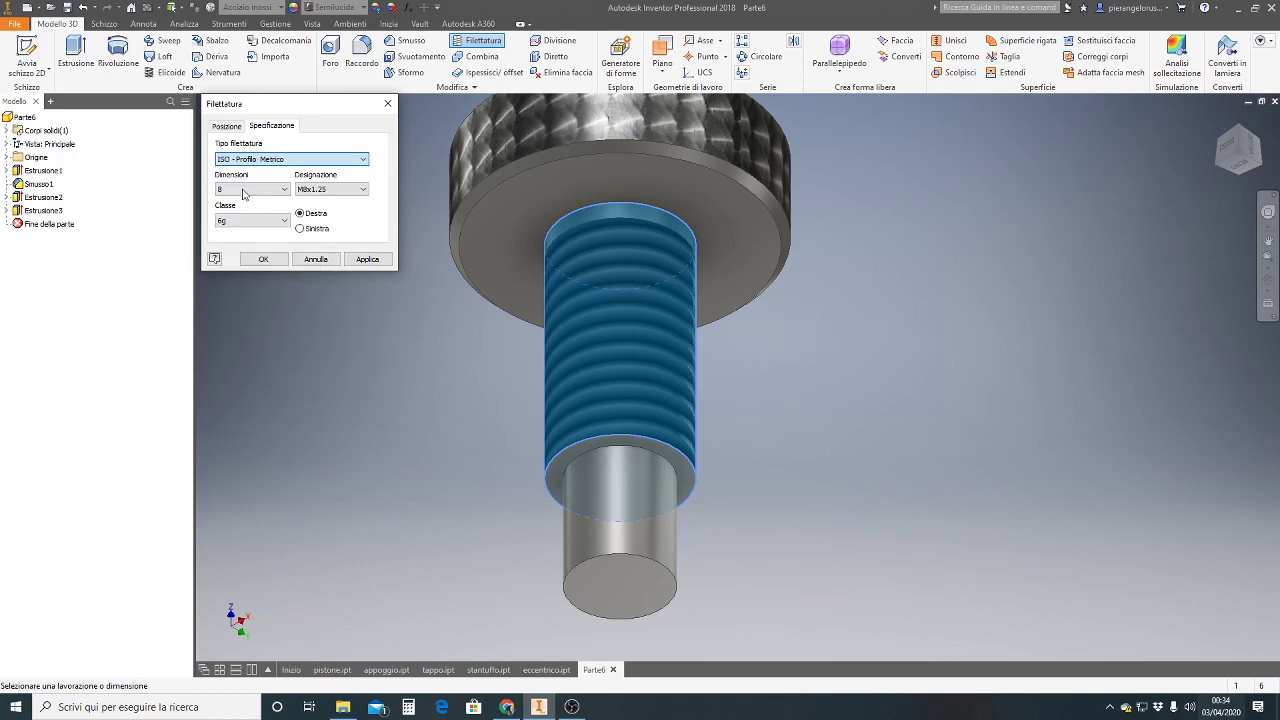
left_click(363, 258)
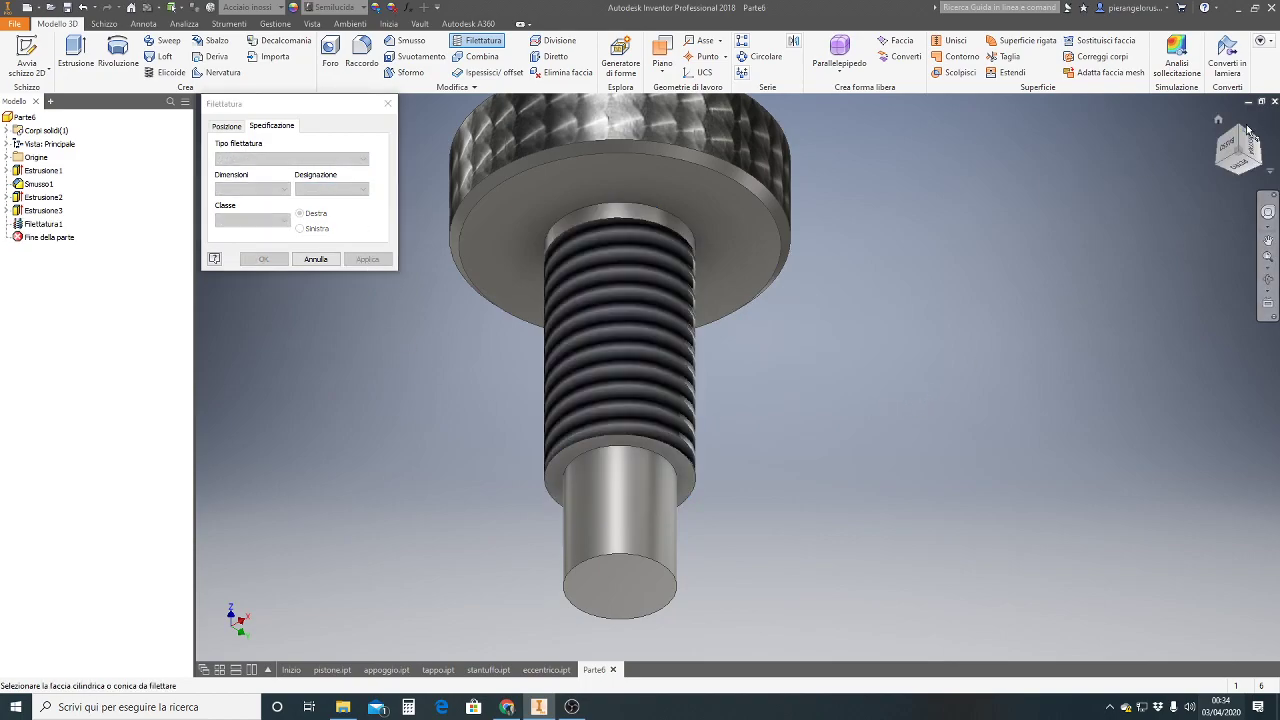
left_click(1220, 121)
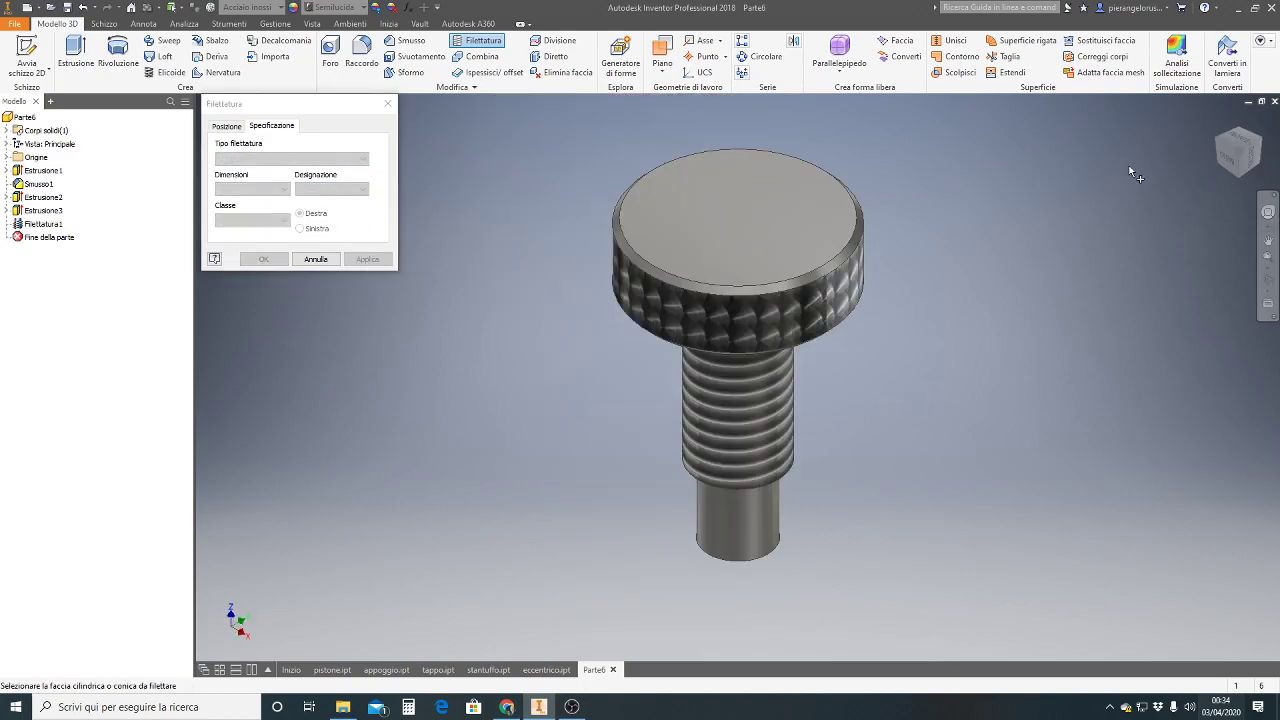
- Compare the screw's front view with the eserc 47c.pdf drawing, then return to the home view
left_click(1228, 172)
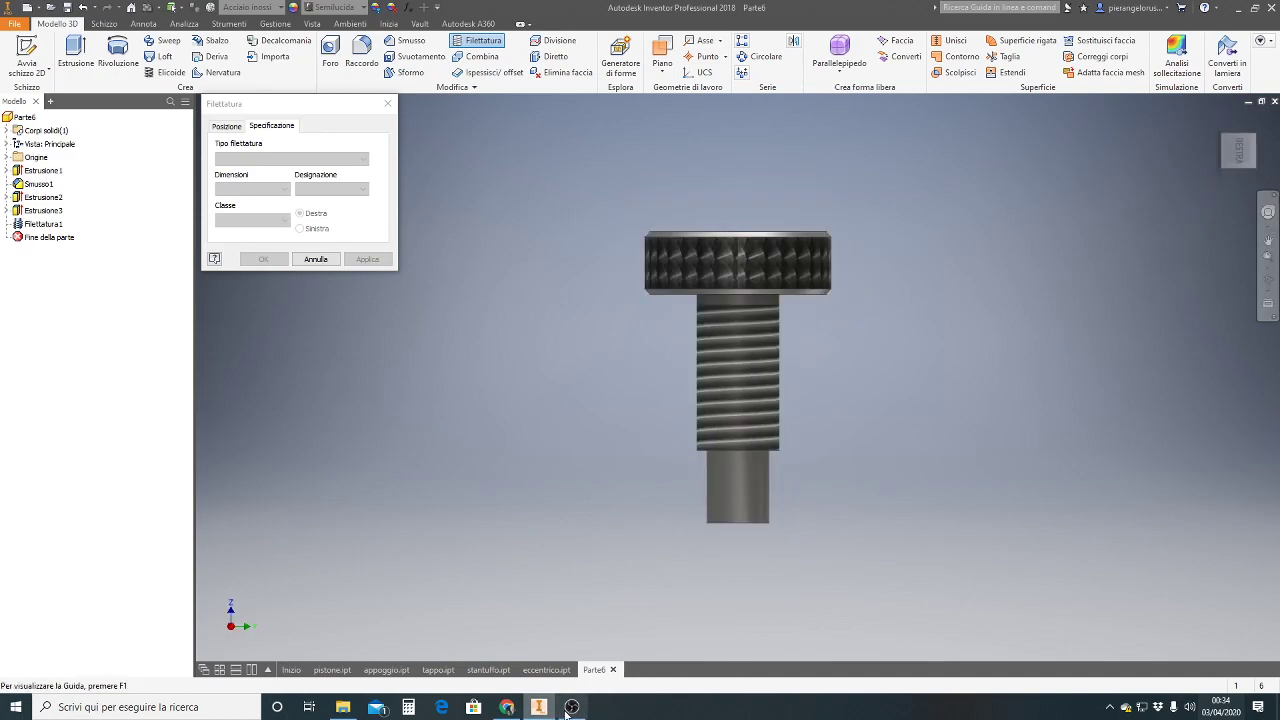
mouse_move(538, 707)
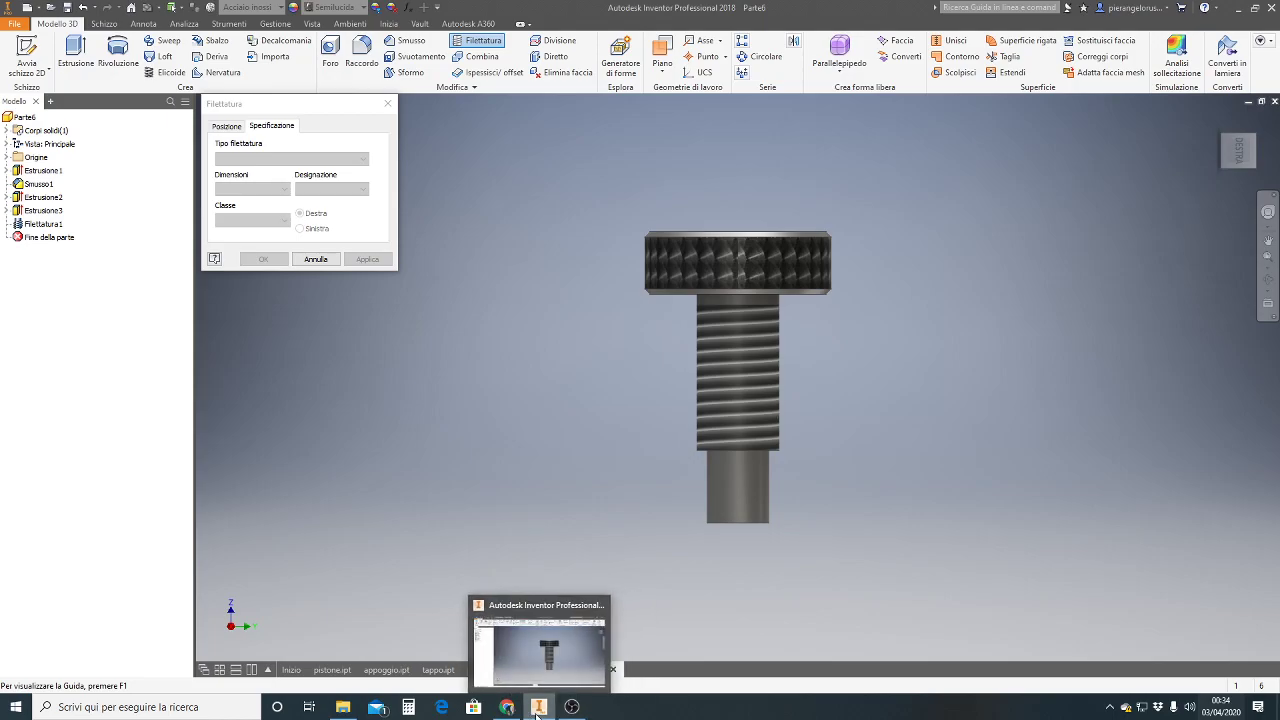
left_click(507, 707)
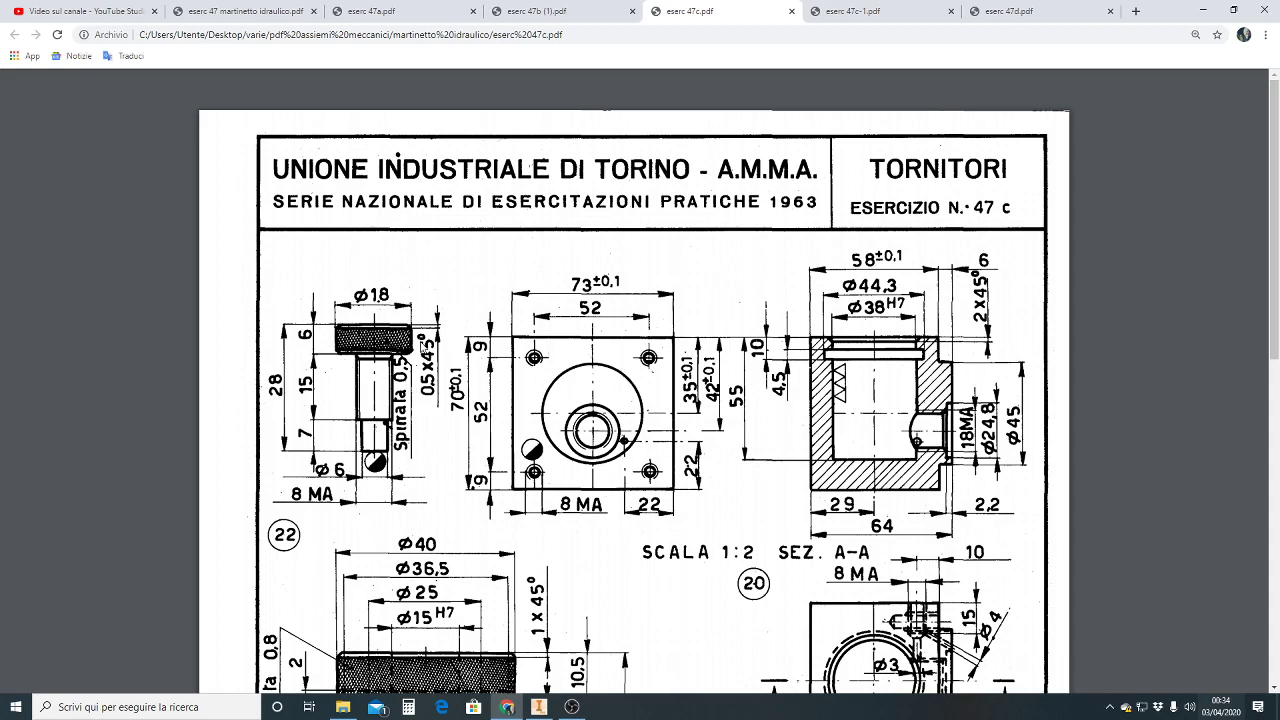
left_click(572, 707)
left_click(572, 707)
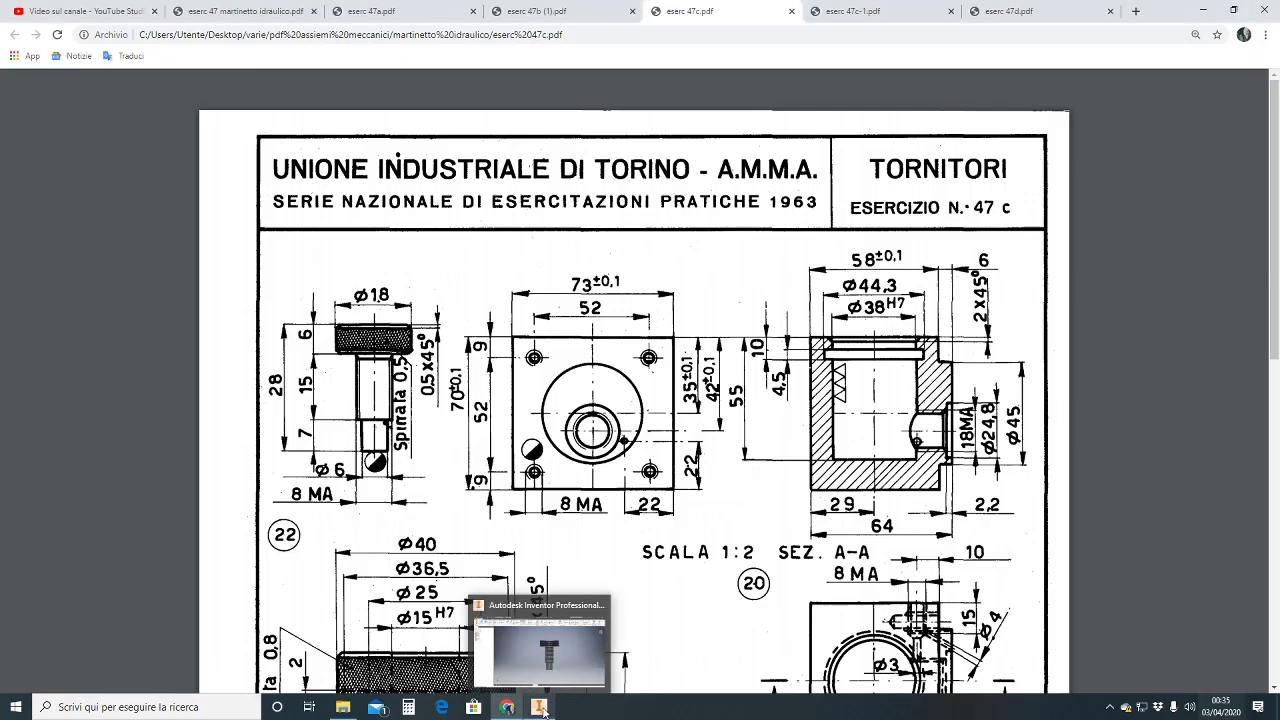
left_click(539, 707)
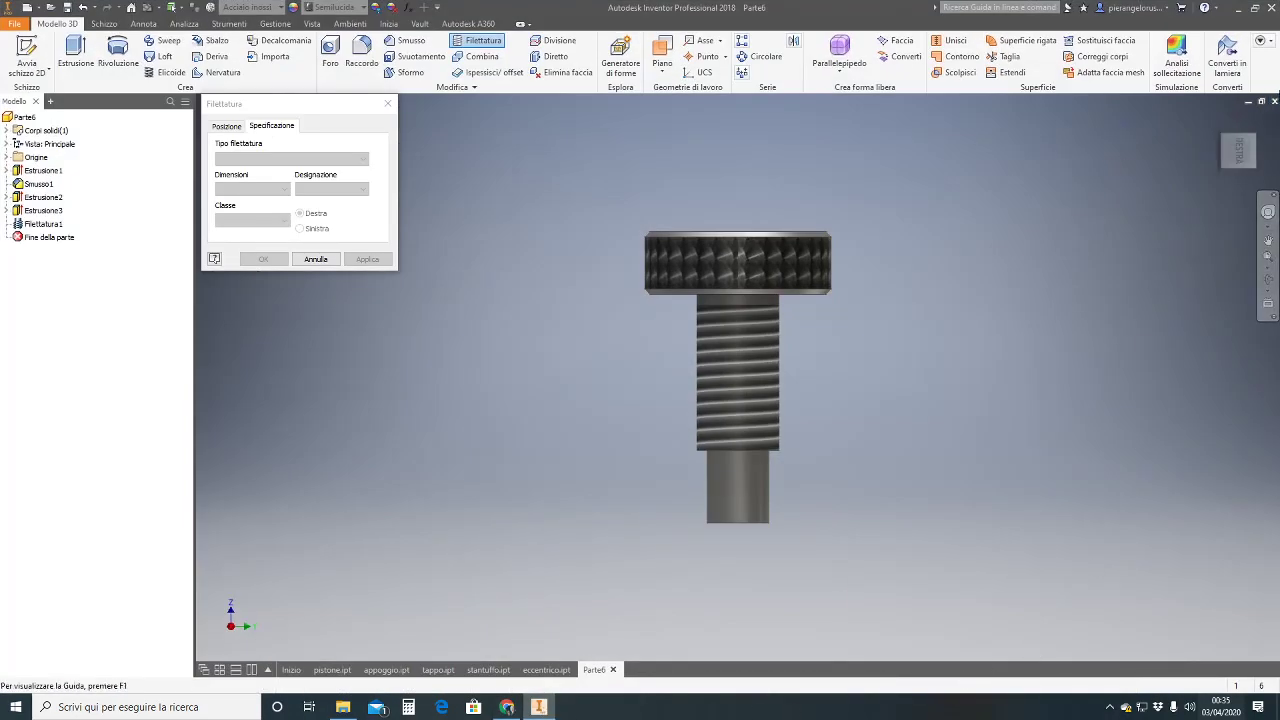
left_click(1218, 121)
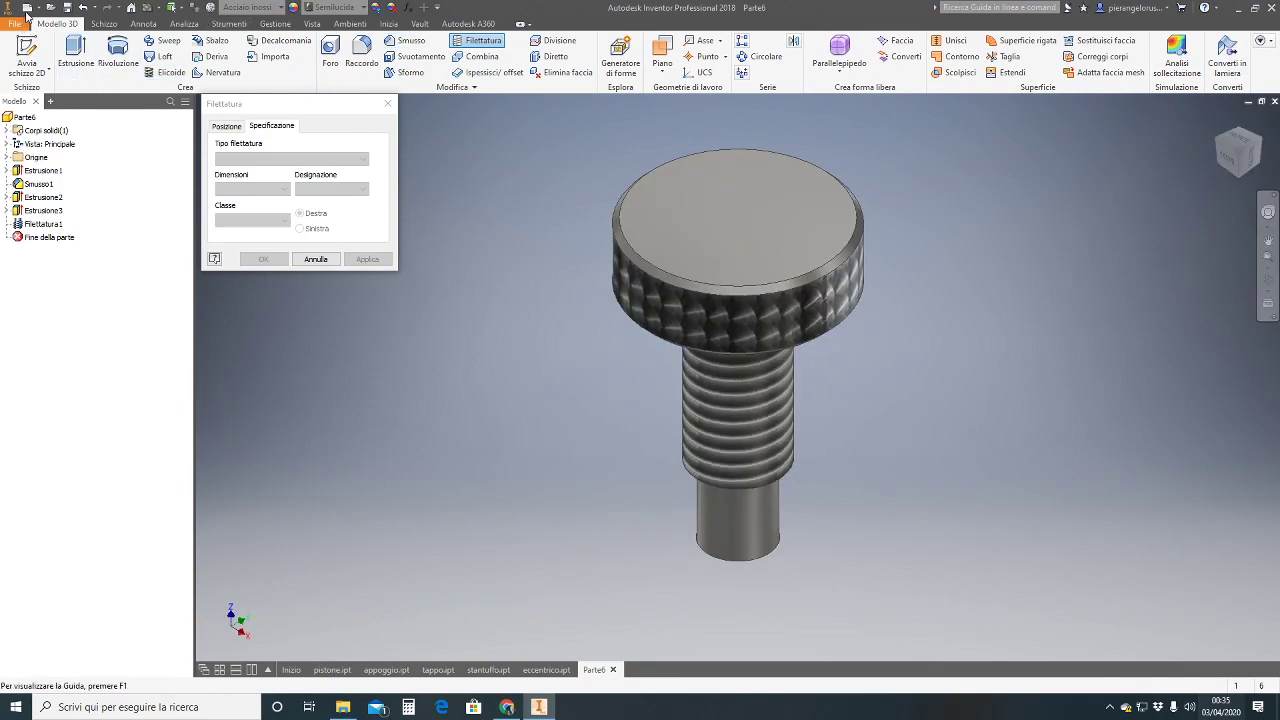
- Close the thread dialog and save the part as tappo (22) in the martinetto idraulico folder
left_click(388, 103)
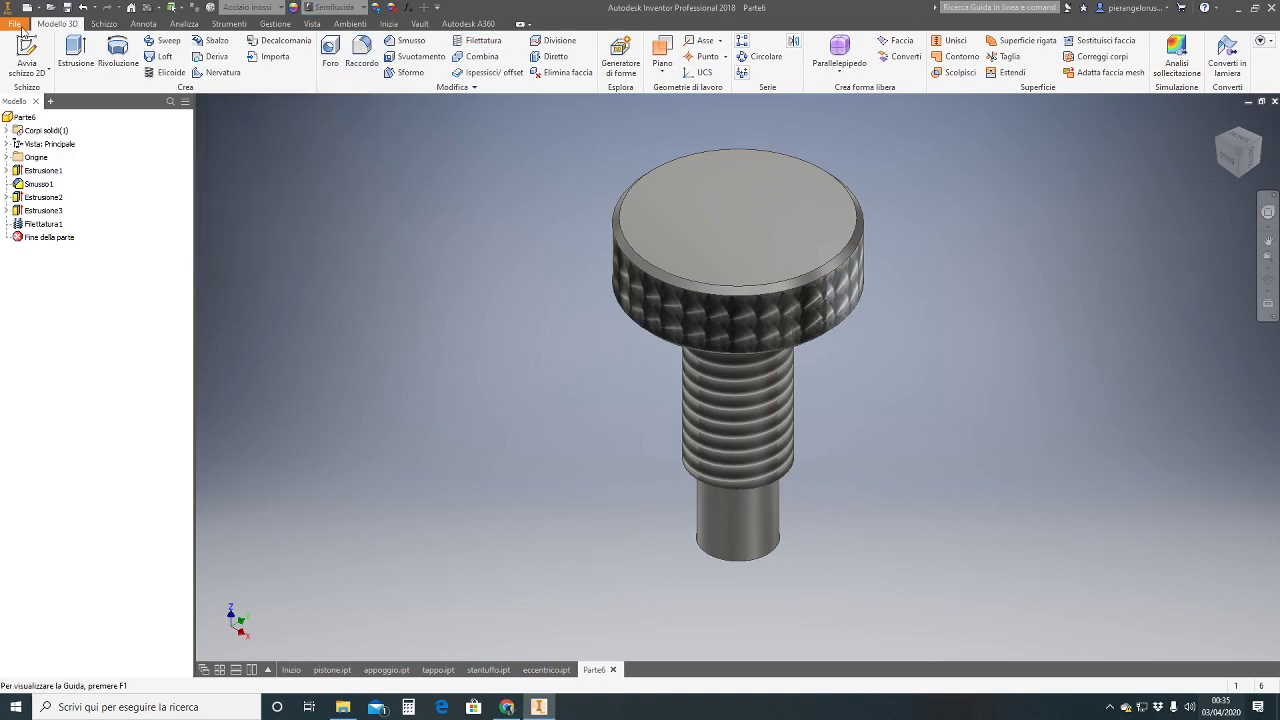
left_click(67, 8)
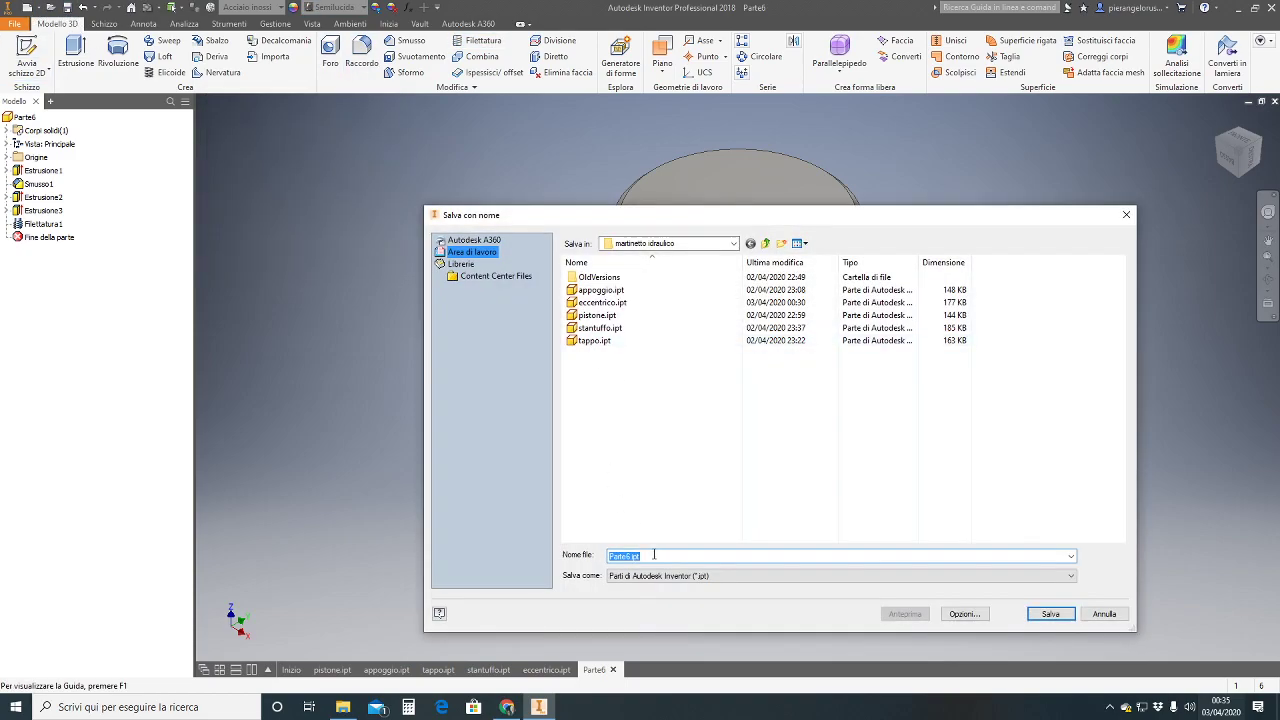
type("tappo (22")
left_click(1050, 613)
left_click(1109, 707)
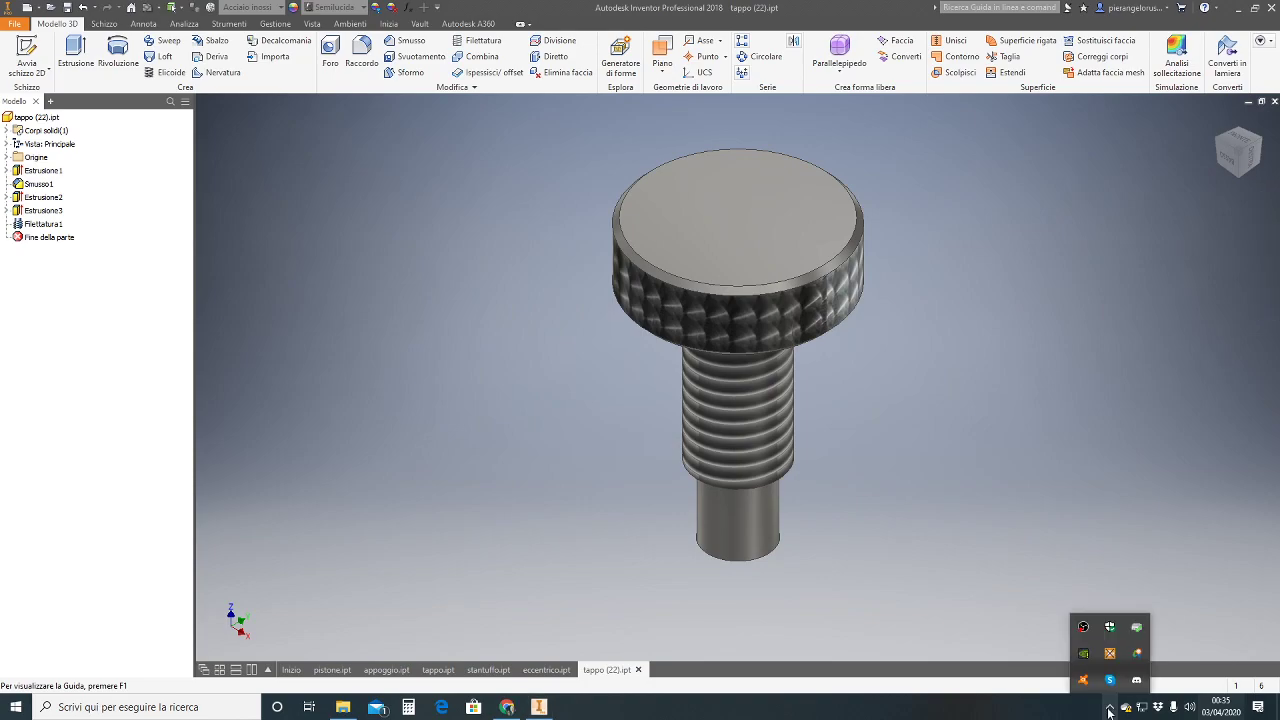